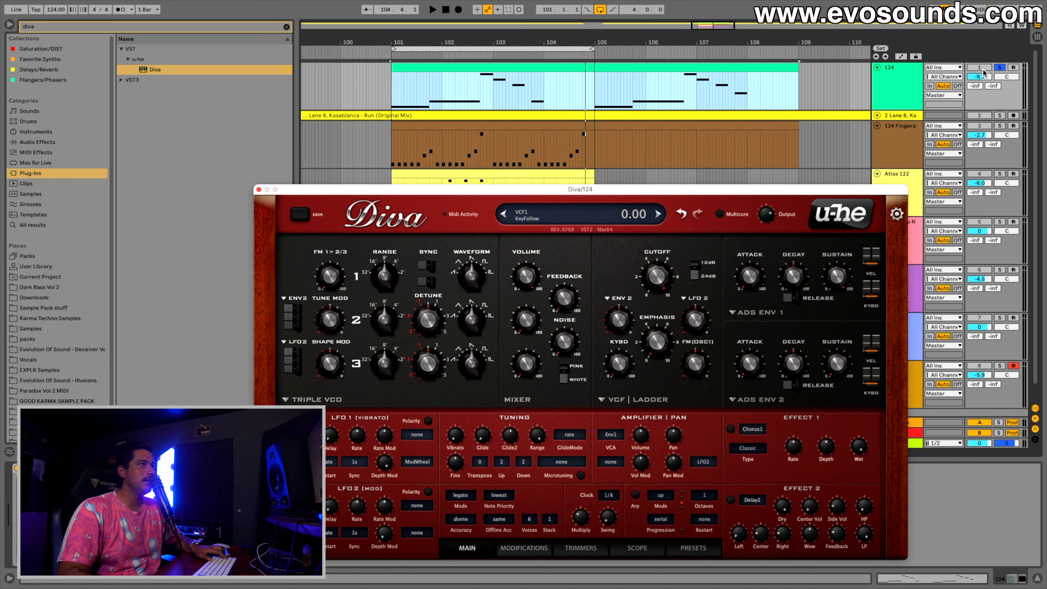
# - Raise track 1's volume slightly, audition the loop, and move the Diva panel higher on screen
pyautogui.moveTo(984, 73); pyautogui.dragTo(983, 77)
pyautogui.press('space')
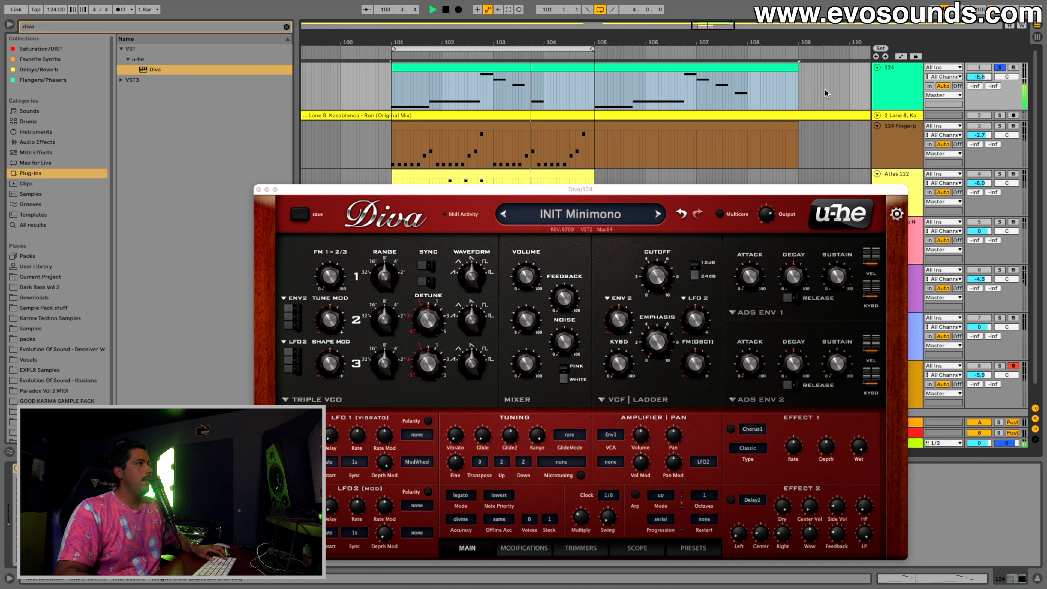
pyautogui.press('space')
pyautogui.moveTo(620, 190); pyautogui.dragTo(617, 95)
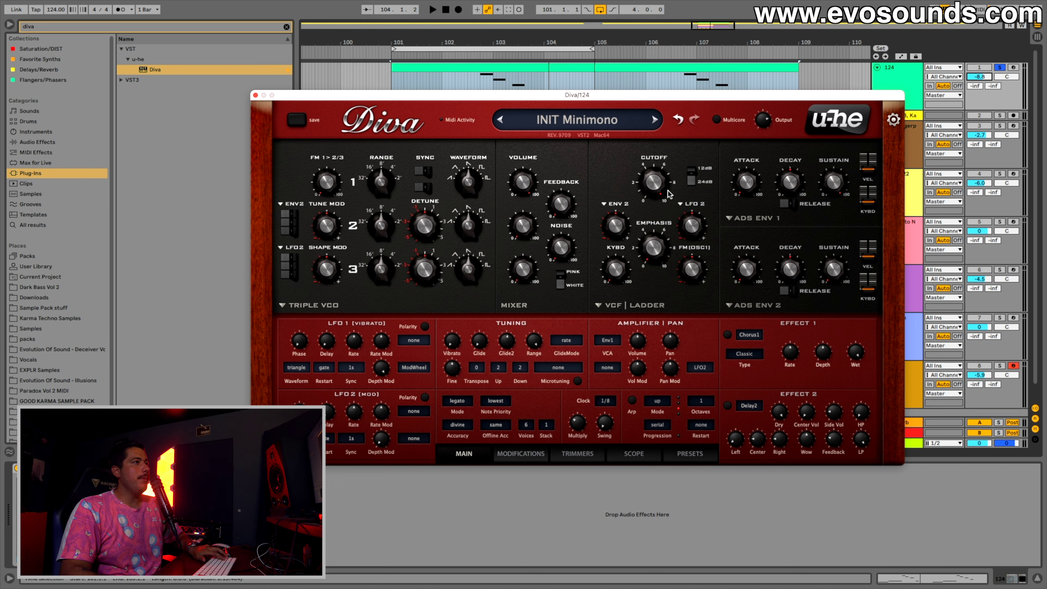
# - Turn on release for both envelopes and shorten their decays to about 38 and 45
pyautogui.click(789, 204)
pyautogui.click(790, 292)
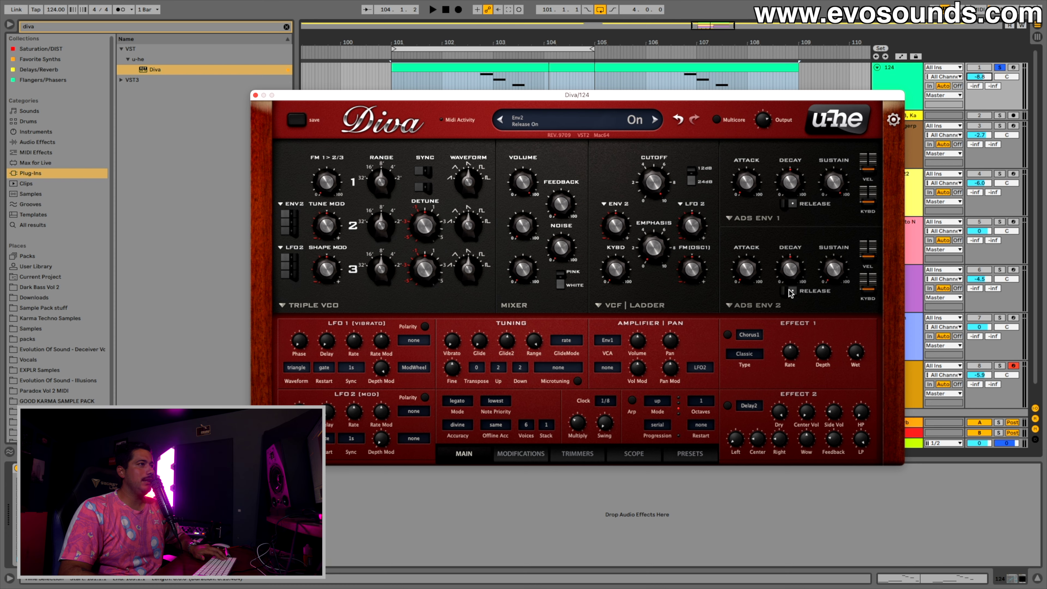
pyautogui.moveTo(790, 273); pyautogui.dragTo(789, 283)
pyautogui.moveTo(790, 185)
pyautogui.mouseDown()
pyautogui.moveTo(791, 196)
pyautogui.moveTo(790, 184)
pyautogui.mouseUp()
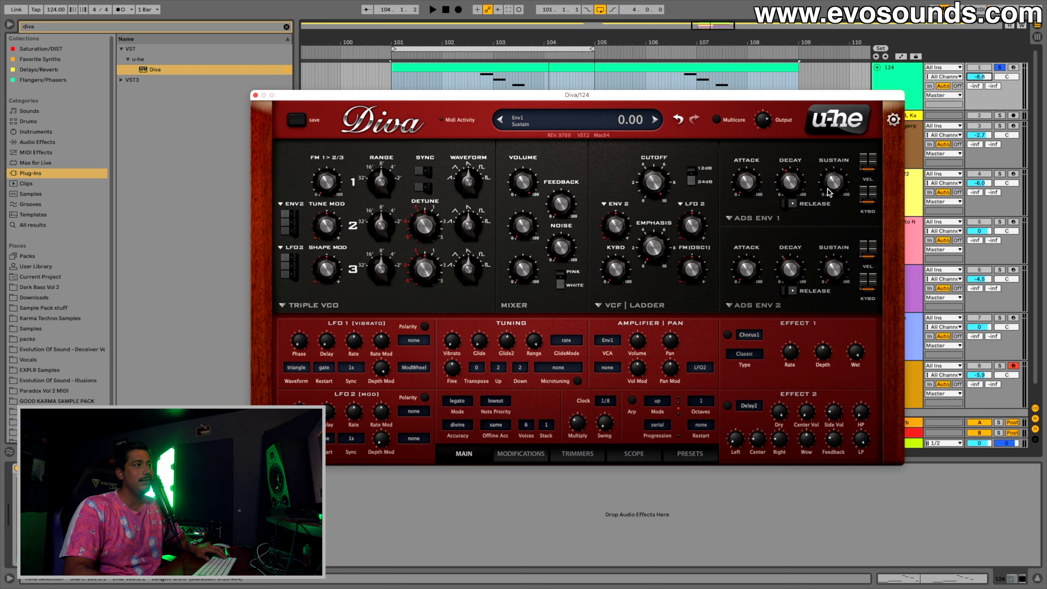
pyautogui.moveTo(785, 188); pyautogui.dragTo(785, 182)
pyautogui.moveTo(787, 263); pyautogui.dragTo(787, 258)
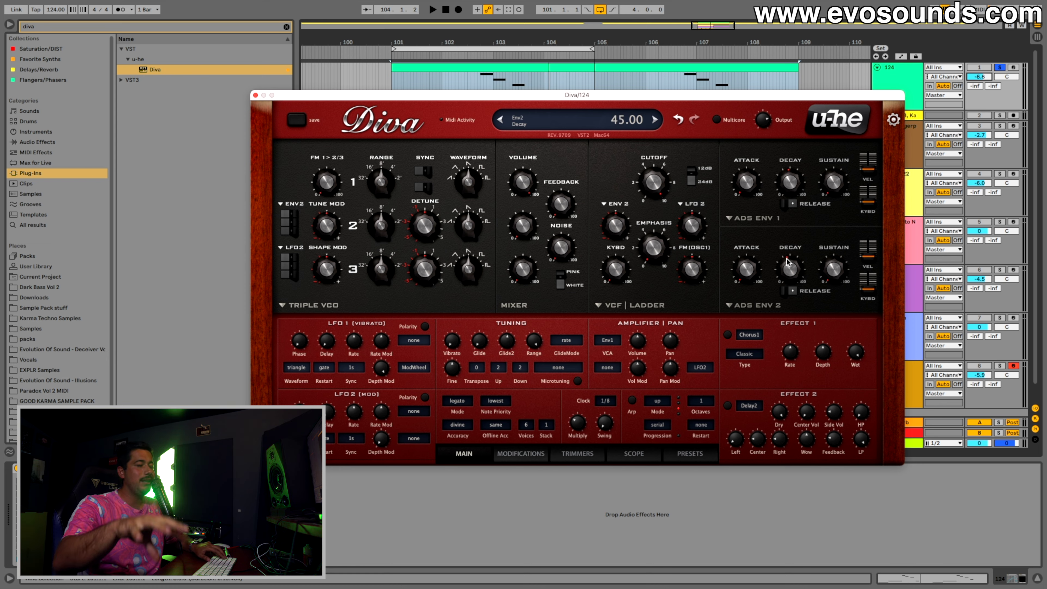
pyautogui.press('space')
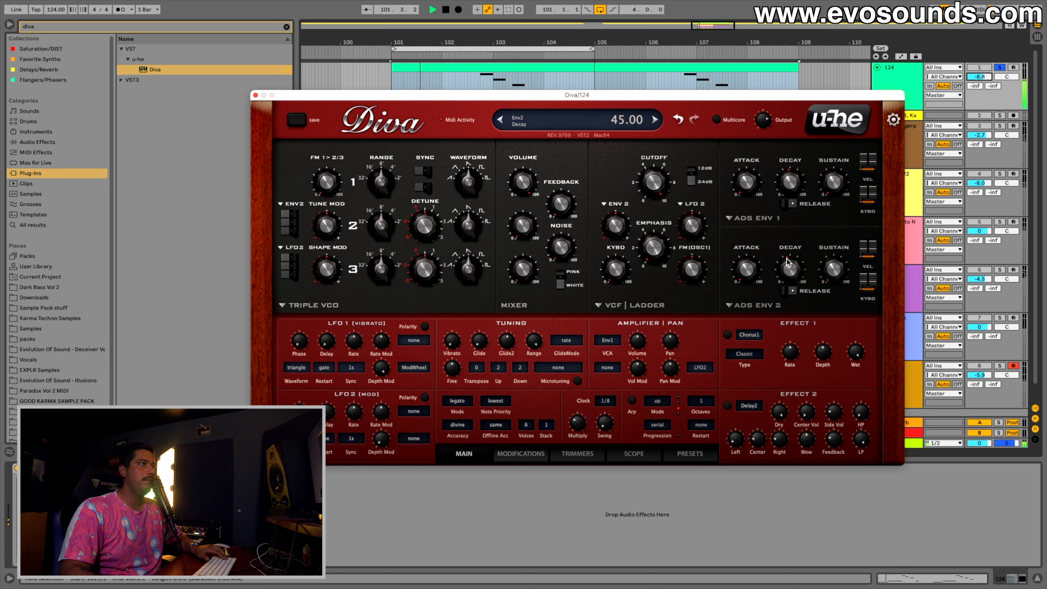
pyautogui.moveTo(791, 195); pyautogui.dragTo(788, 198)
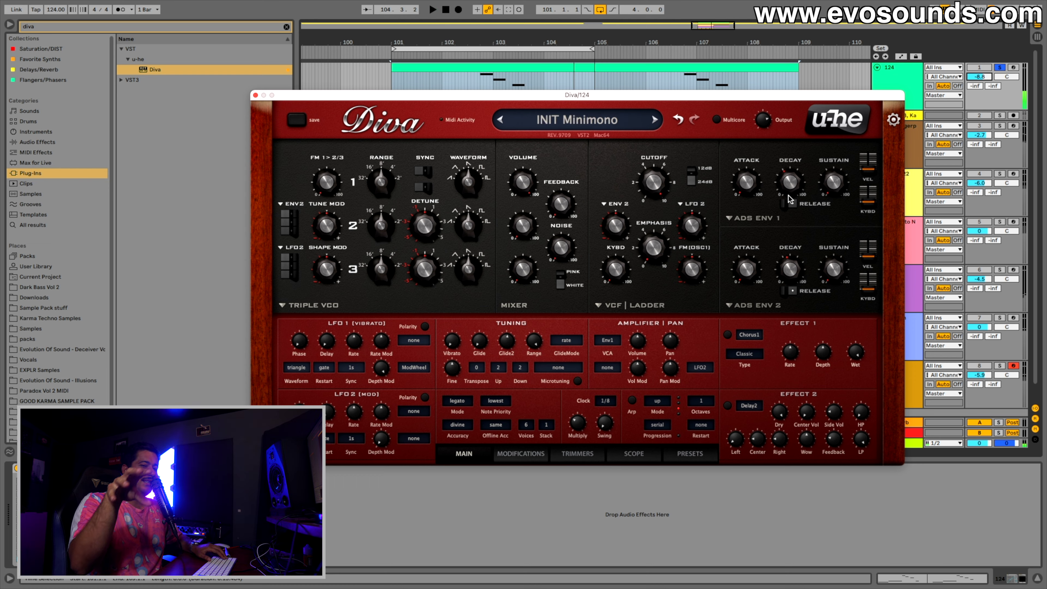
pyautogui.moveTo(789, 192); pyautogui.dragTo(790, 194)
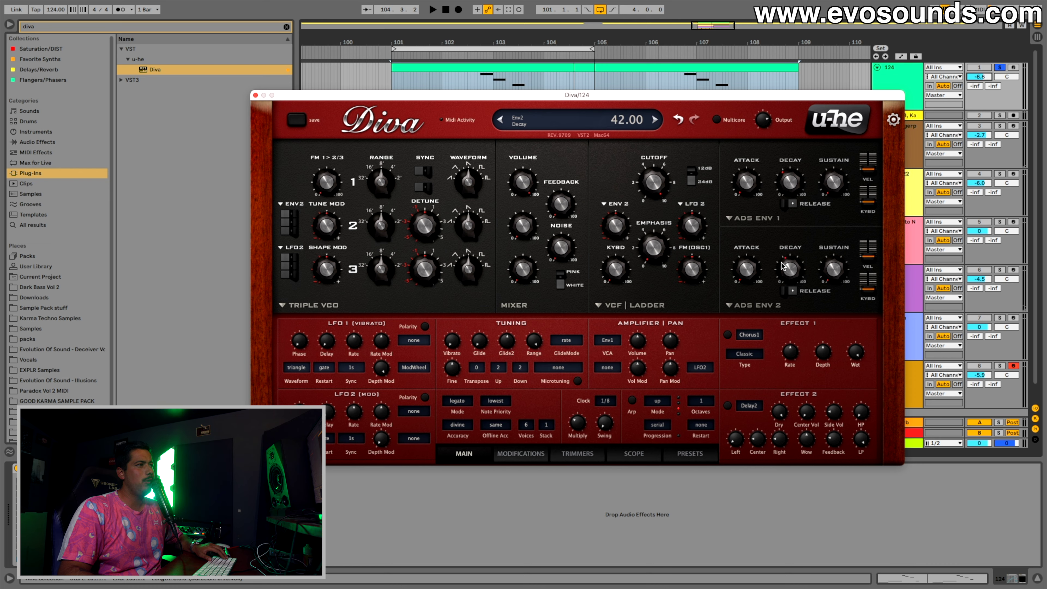
pyautogui.press('space')
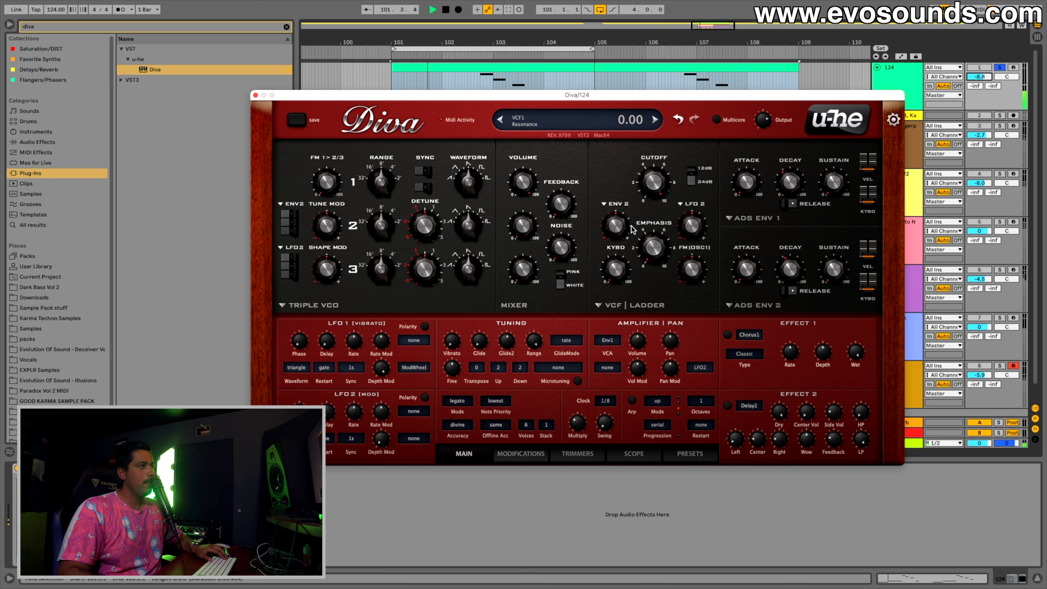
pyautogui.press('space')
# - Lower the cutoff from 150 to about 73 with Env 2 filter depth 72 and Env2 decay 55
pyautogui.moveTo(649, 189); pyautogui.dragTo(621, 271)
pyautogui.moveTo(618, 229)
pyautogui.mouseDown()
pyautogui.moveTo(644, 188)
pyautogui.moveTo(626, 222)
pyautogui.mouseUp()
pyautogui.press('space')
pyautogui.moveTo(744, 260); pyautogui.dragTo(789, 248)
pyautogui.moveTo(614, 234); pyautogui.dragTo(612, 236)
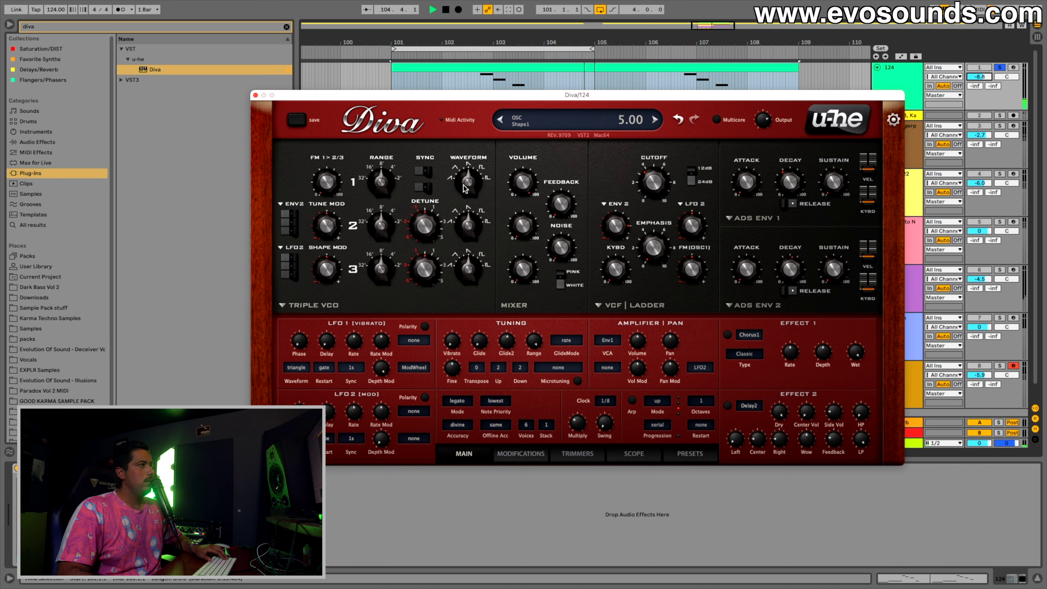
# - Enable effect slot 2 as a Plate2 reverb and deepen Env 2 filter modulation to 78
pyautogui.click(728, 406)
pyautogui.click(749, 406)
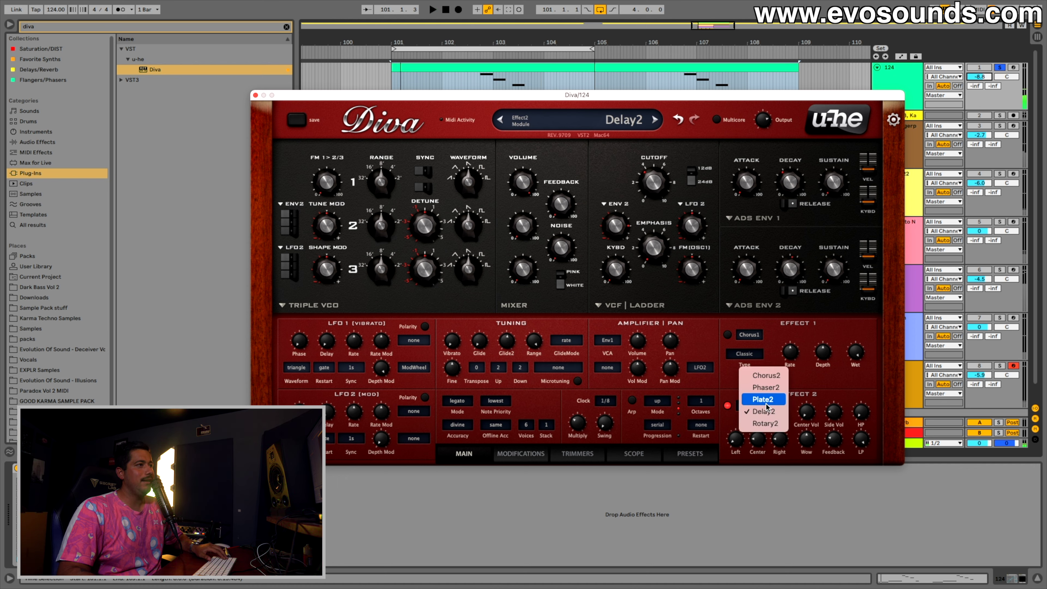
pyautogui.press('space')
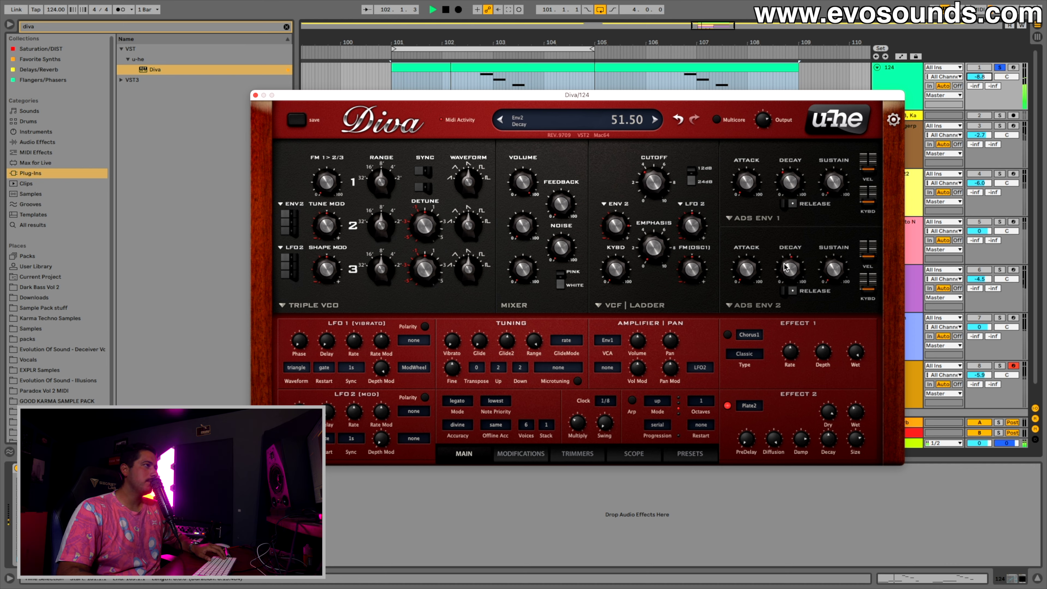
pyautogui.moveTo(616, 216); pyautogui.dragTo(617, 213)
pyautogui.moveTo(778, 263); pyautogui.dragTo(778, 259)
pyautogui.press('space')
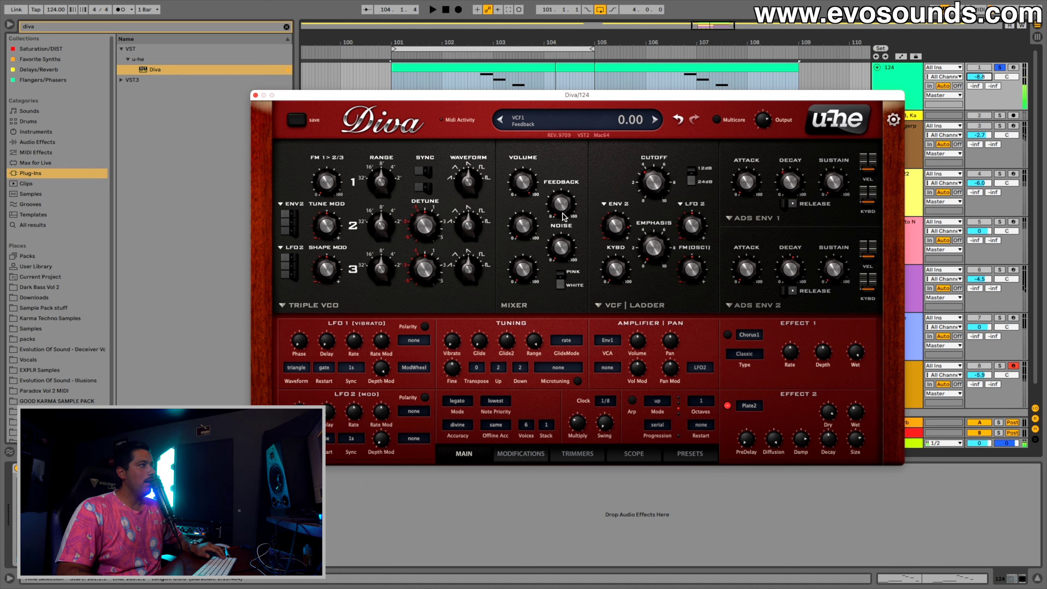
# - Drop oscillator 1 to 16' and raise oscillator 2 to about 74.5 and oscillator 3 to 62.5
pyautogui.moveTo(376, 186); pyautogui.dragTo(376, 199)
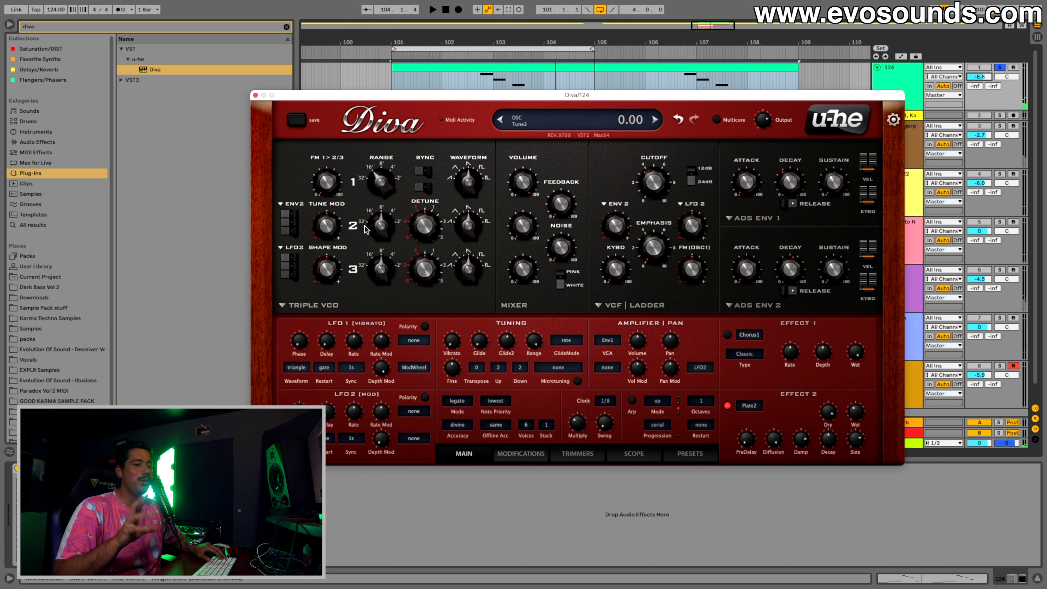
pyautogui.press('space')
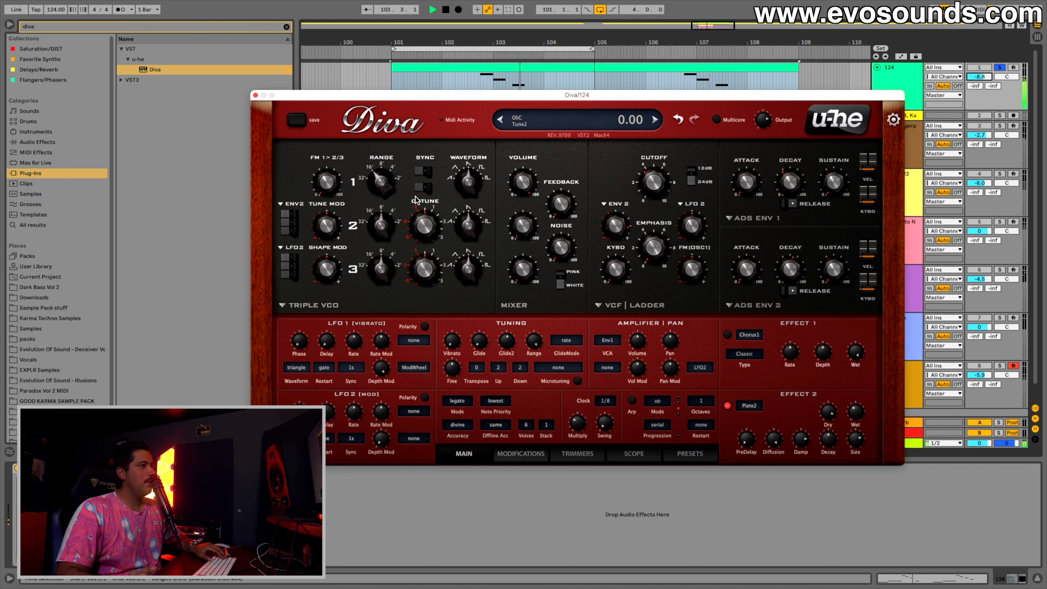
pyautogui.press('space')
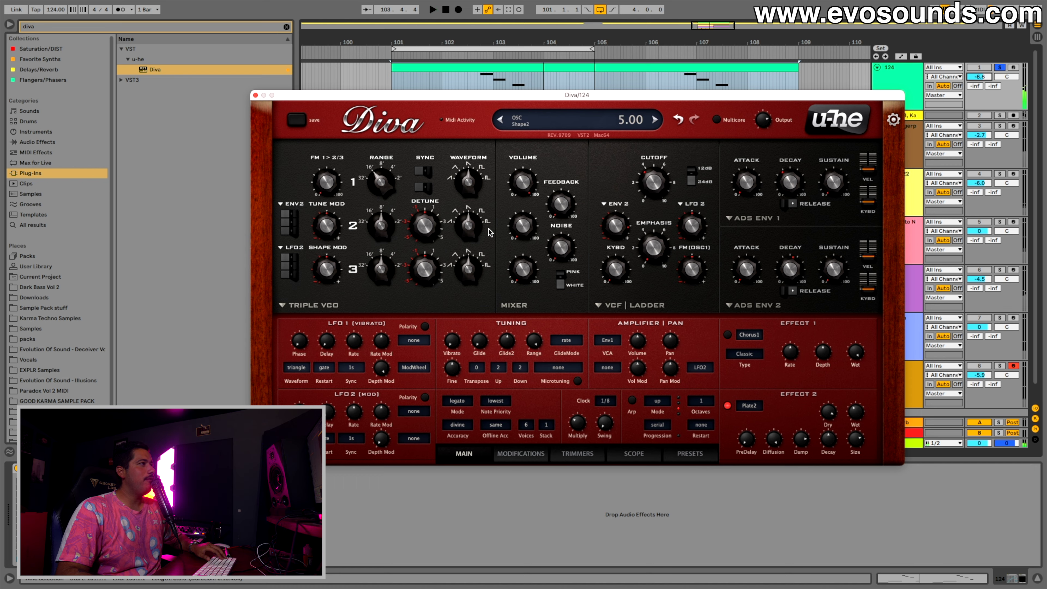
pyautogui.moveTo(525, 237); pyautogui.dragTo(539, 205)
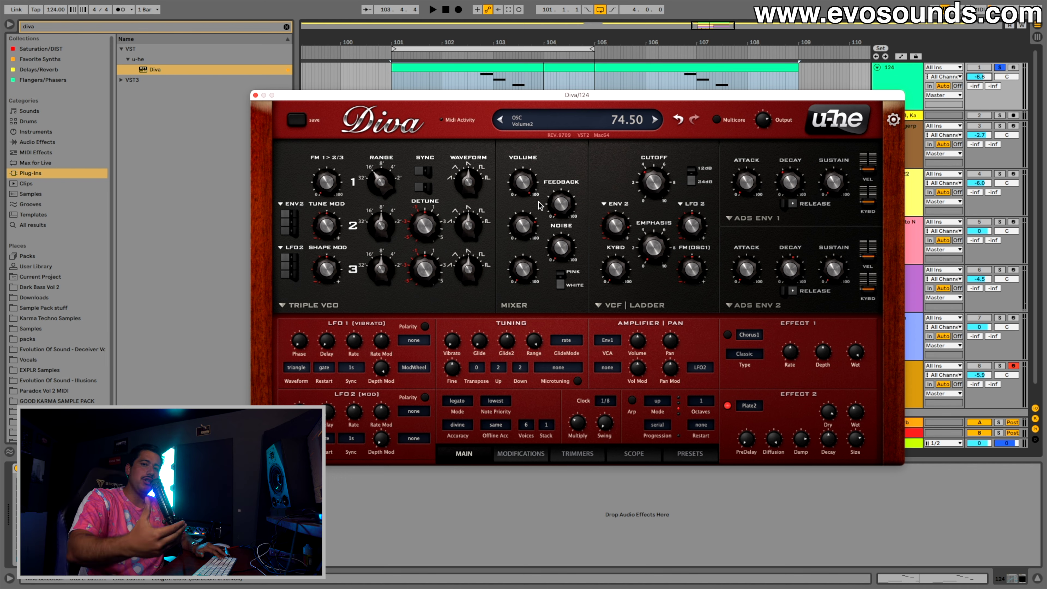
pyautogui.moveTo(522, 269); pyautogui.dragTo(551, 195)
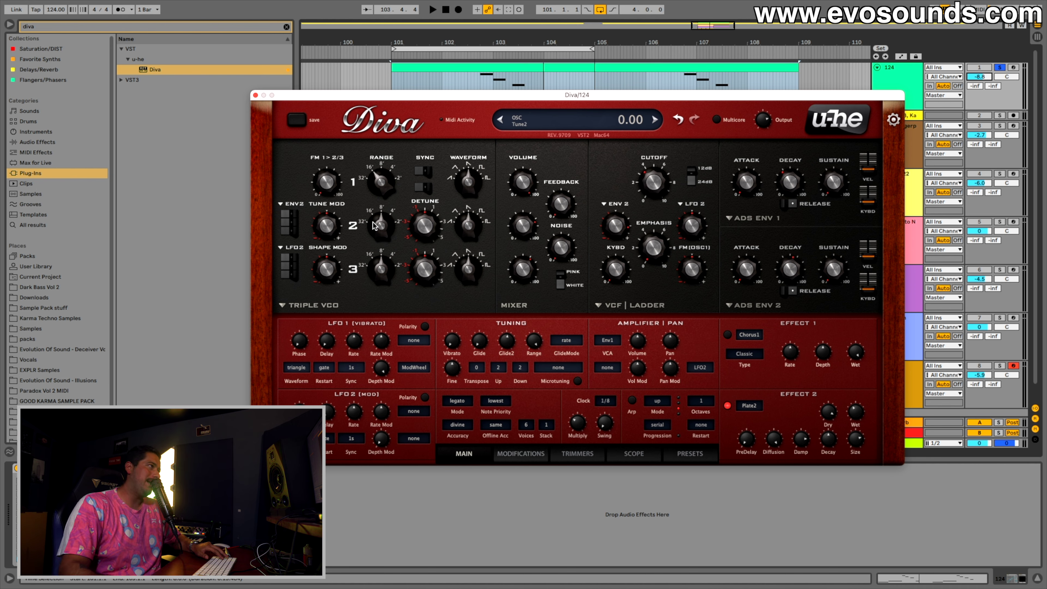
pyautogui.moveTo(373, 222)
pyautogui.mouseDown()
pyautogui.moveTo(373, 235)
pyautogui.moveTo(381, 215)
pyautogui.mouseUp()
pyautogui.press('space')
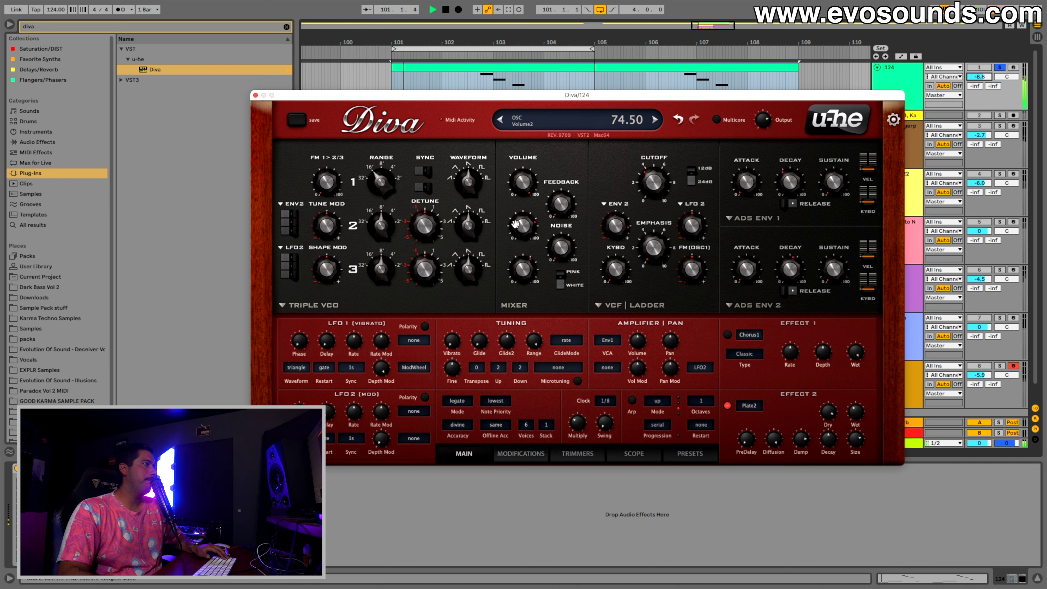
pyautogui.moveTo(781, 272); pyautogui.dragTo(778, 269)
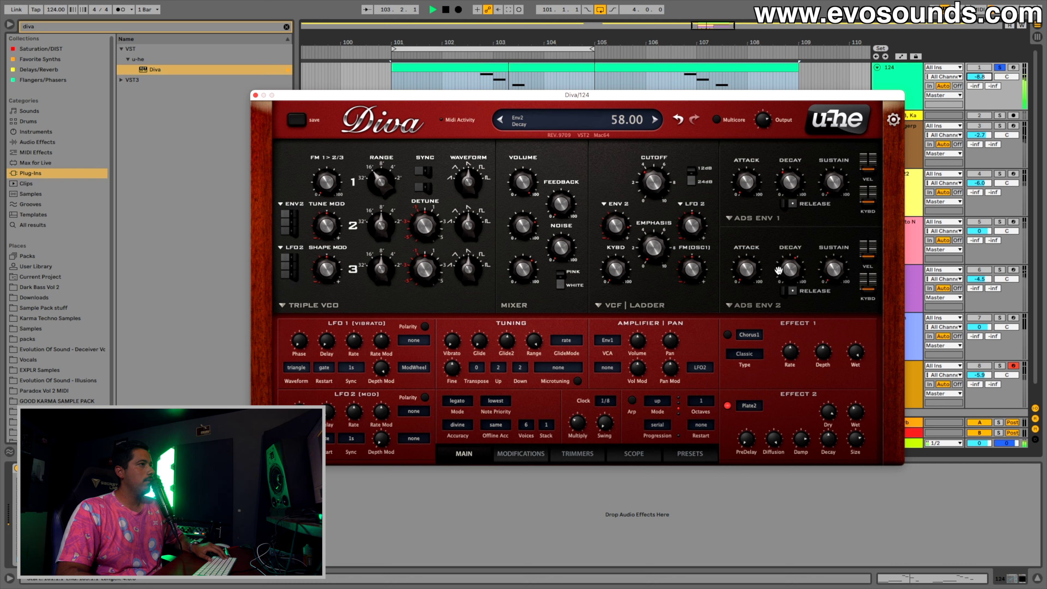
pyautogui.press('space')
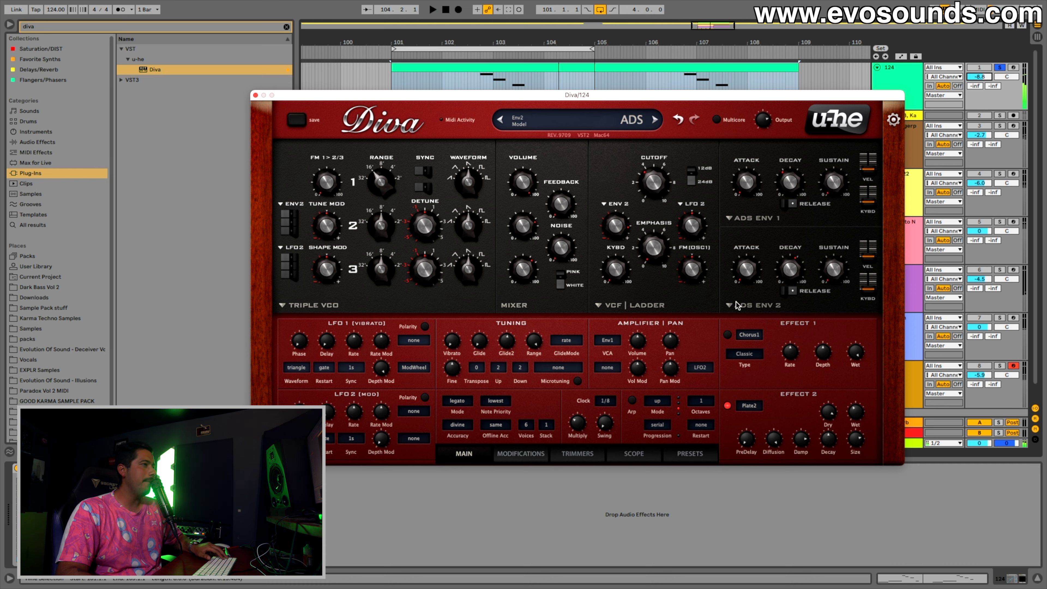
# - Enable Chorus1 in Dramatic mode with rate around 30 and depth around 59
pyautogui.click(728, 334)
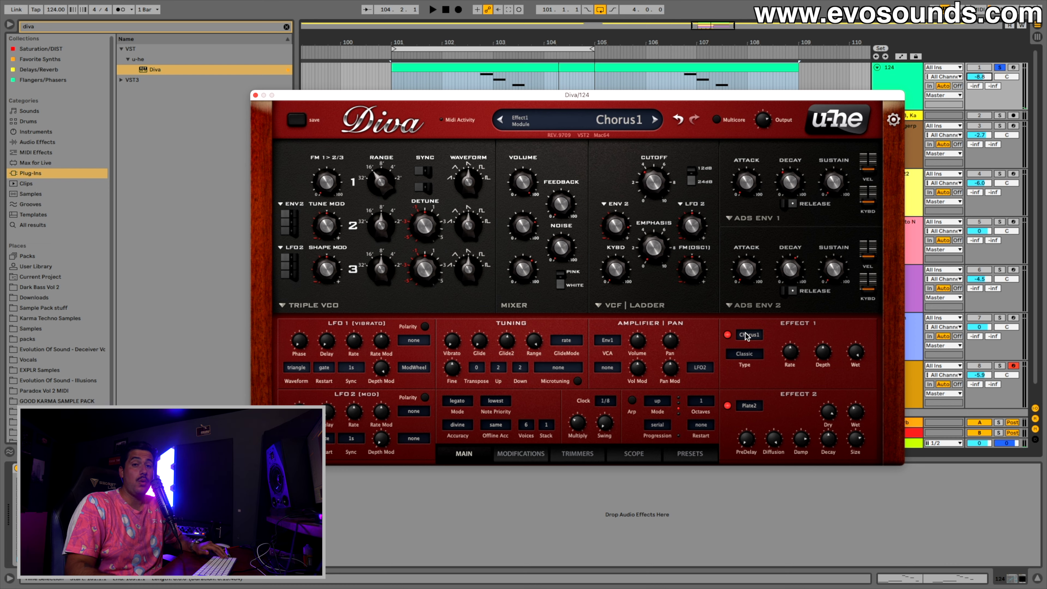
pyautogui.click(744, 353)
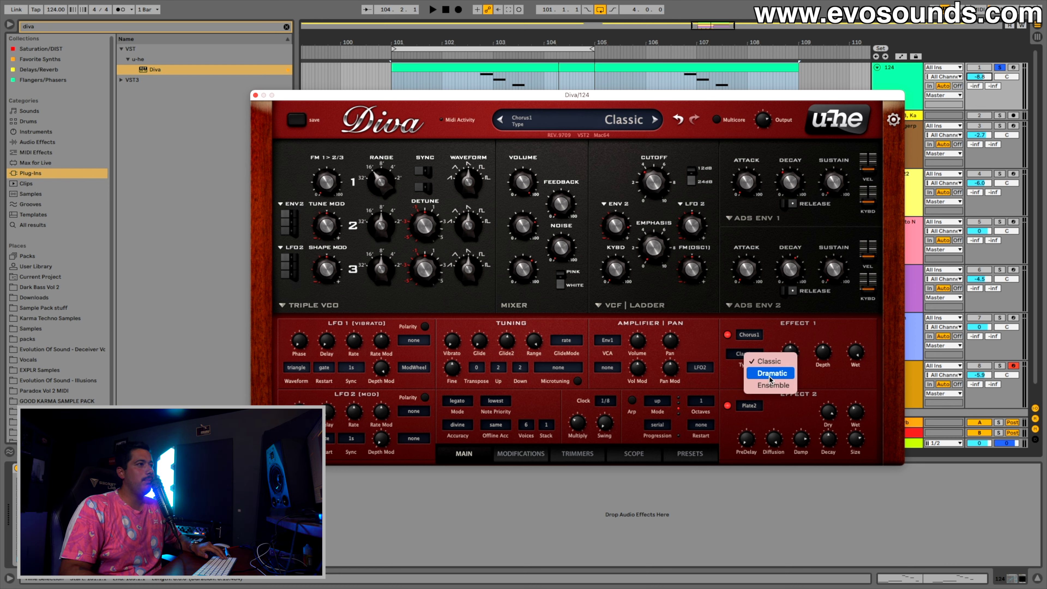
pyautogui.click(745, 363)
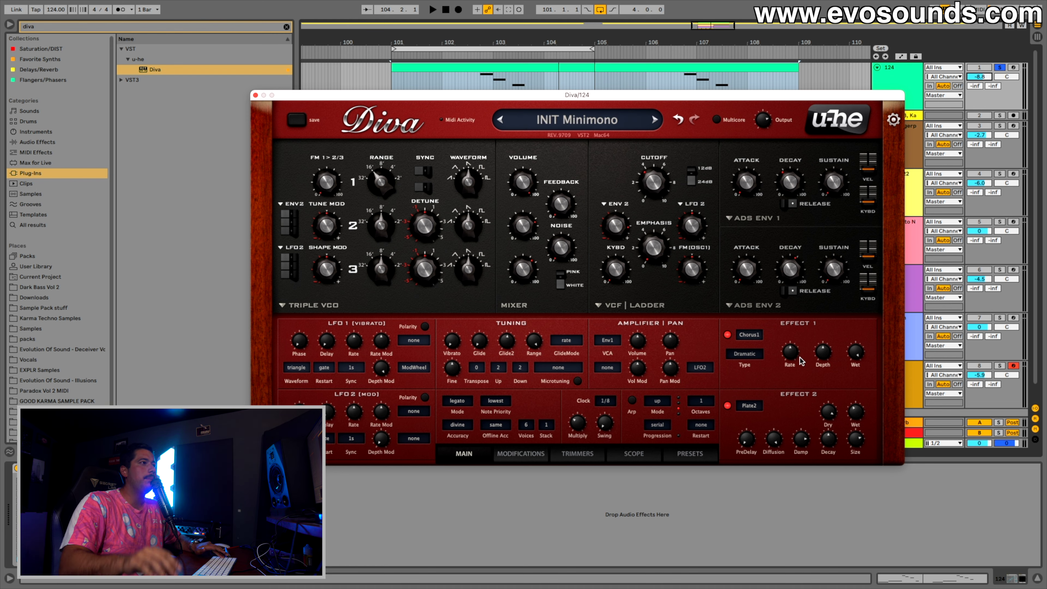
pyautogui.moveTo(791, 353); pyautogui.dragTo(791, 356)
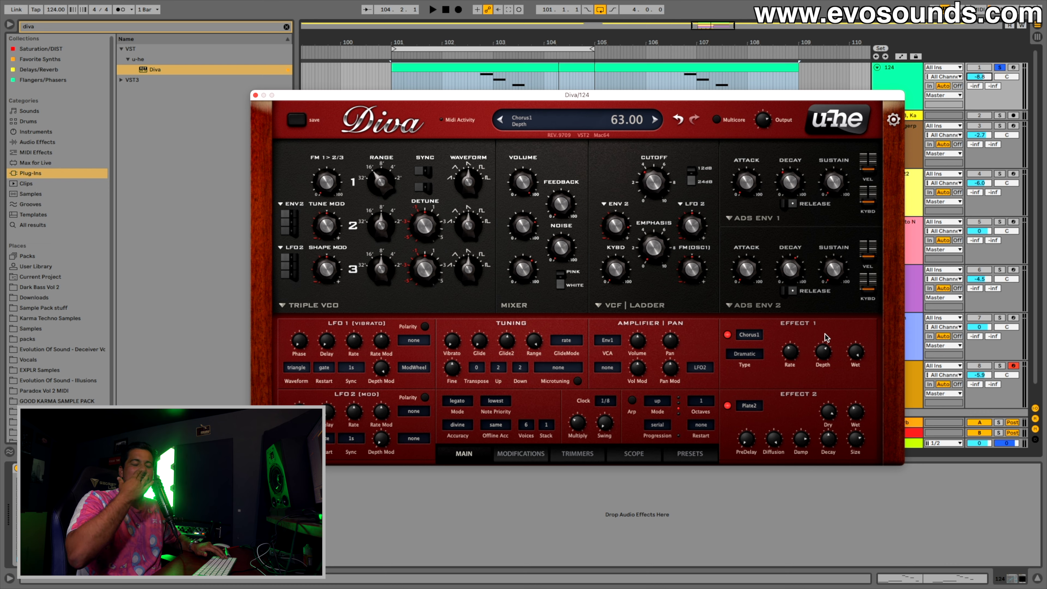
pyautogui.moveTo(821, 342); pyautogui.dragTo(821, 342)
pyautogui.moveTo(788, 352)
pyautogui.mouseDown()
pyautogui.moveTo(790, 366)
pyautogui.moveTo(822, 353)
pyautogui.moveTo(795, 358)
pyautogui.moveTo(819, 362)
pyautogui.moveTo(833, 340)
pyautogui.moveTo(823, 363)
pyautogui.moveTo(801, 344)
pyautogui.mouseUp()
pyautogui.press('space')
pyautogui.click(794, 356)
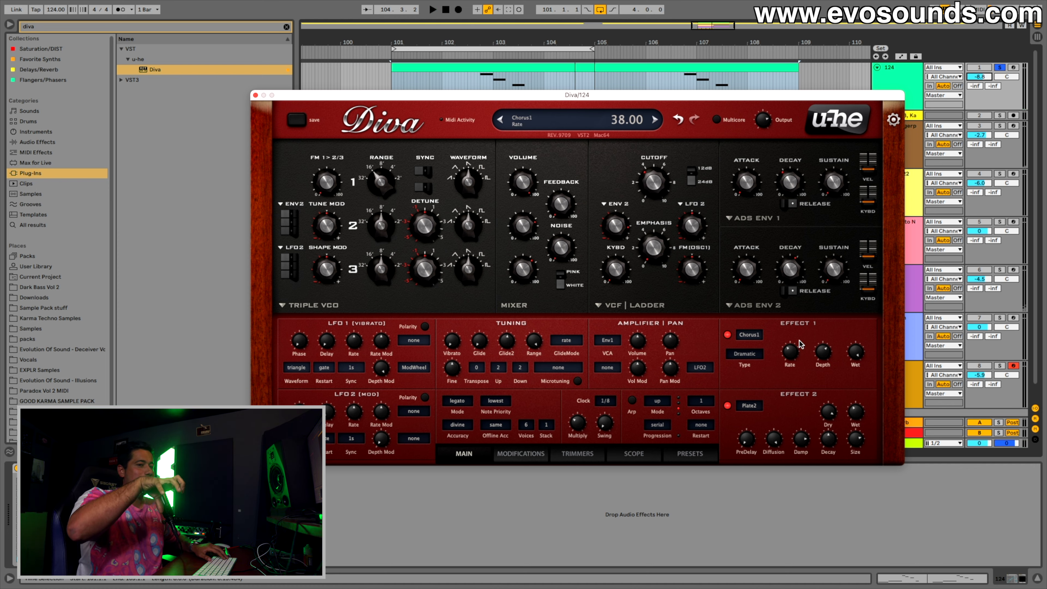
pyautogui.press('space')
pyautogui.moveTo(799, 342); pyautogui.dragTo(774, 423)
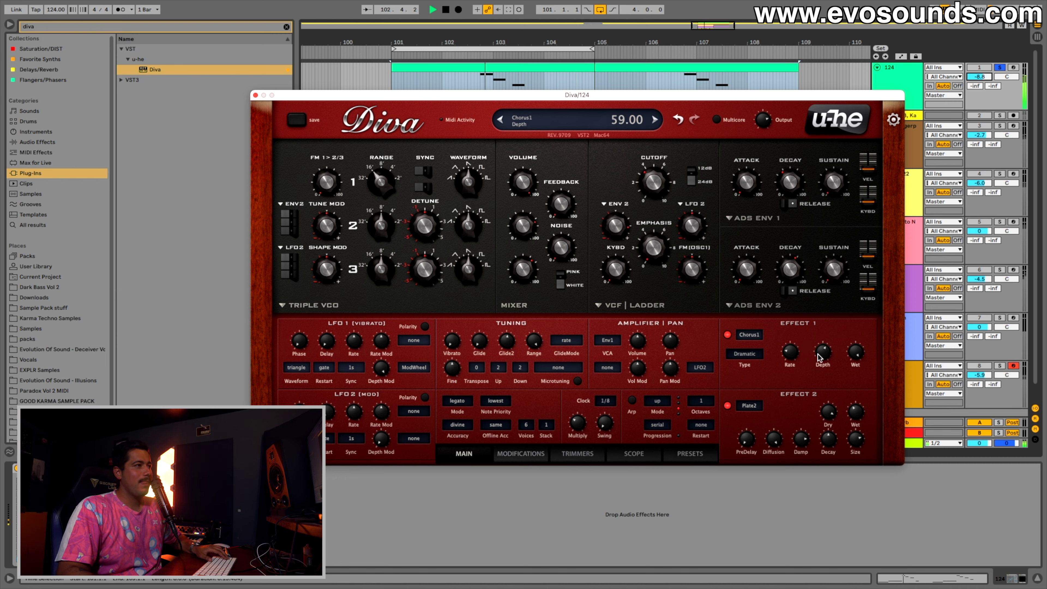
pyautogui.moveTo(820, 357)
pyautogui.mouseDown()
pyautogui.moveTo(790, 351)
pyautogui.moveTo(830, 339)
pyautogui.mouseUp()
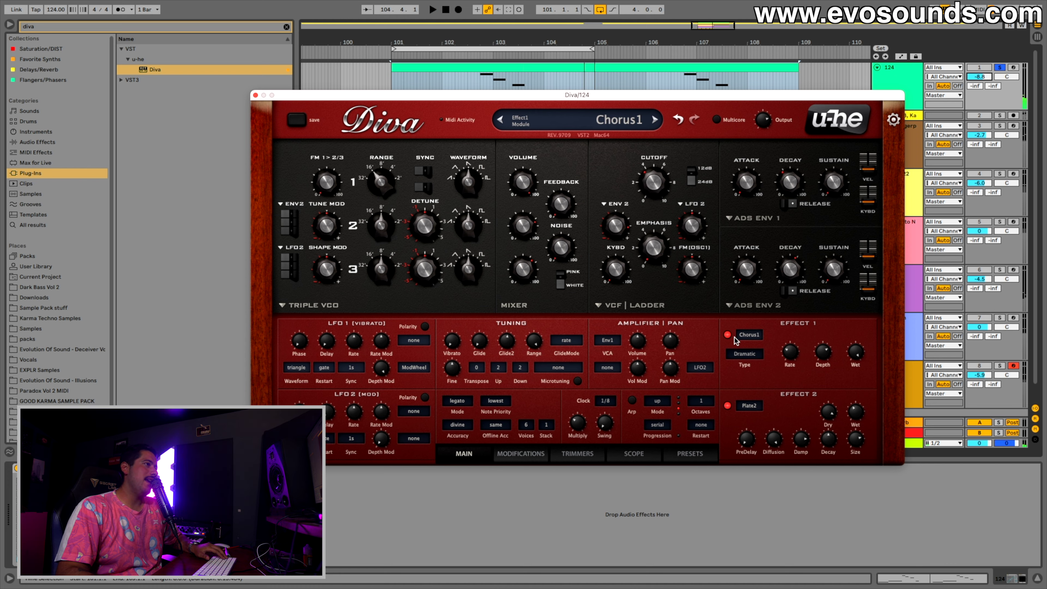
# - Bypass the chorus to compare, then raise oscillator FM 1>2/3 to 27
pyautogui.click(728, 335)
pyautogui.press('space')
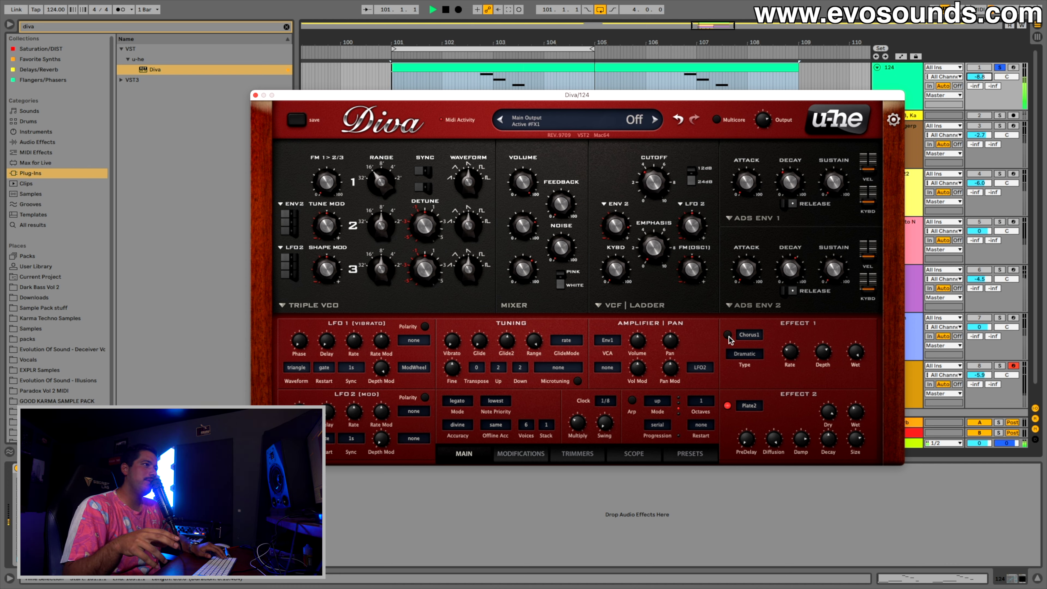
pyautogui.press('space')
pyautogui.moveTo(380, 271)
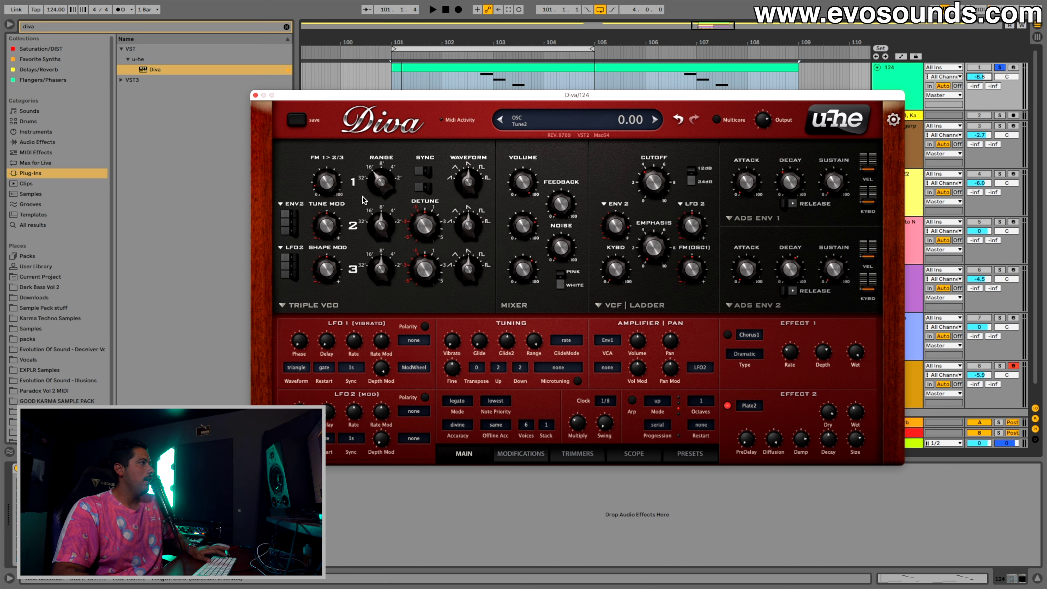
pyautogui.press('space')
pyautogui.moveTo(335, 193); pyautogui.dragTo(338, 167)
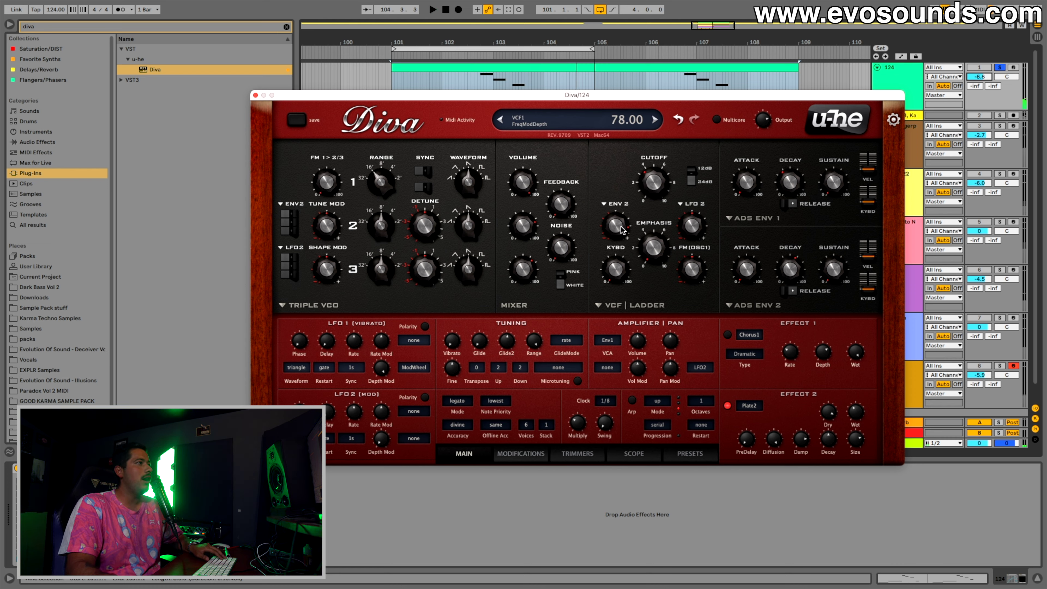
# - Compare the patch with chorus on and off and settle oscillator FM at 31.50
pyautogui.click(729, 334)
pyautogui.press('space')
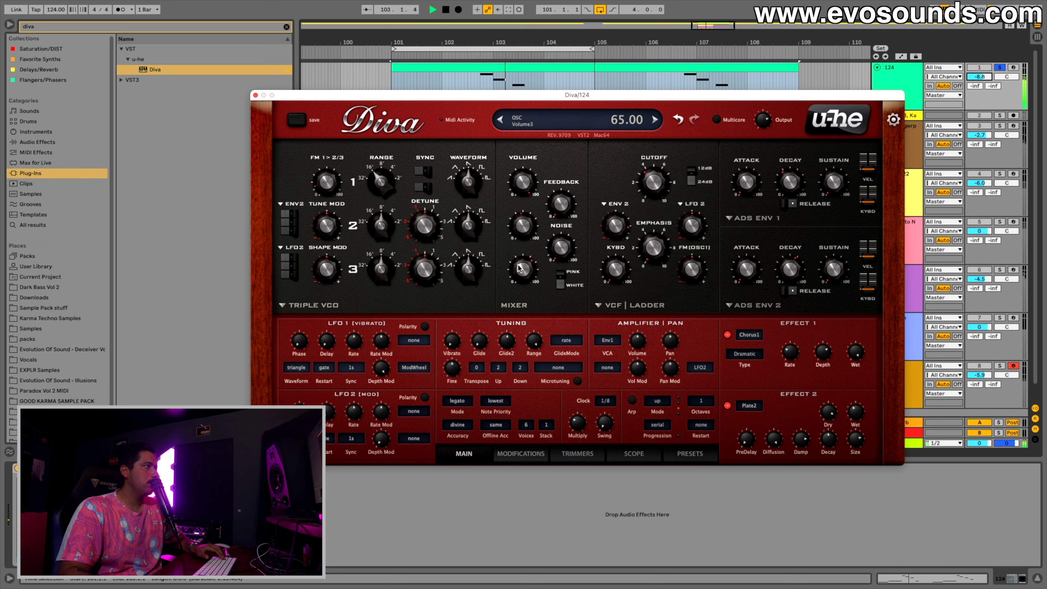
pyautogui.click(727, 335)
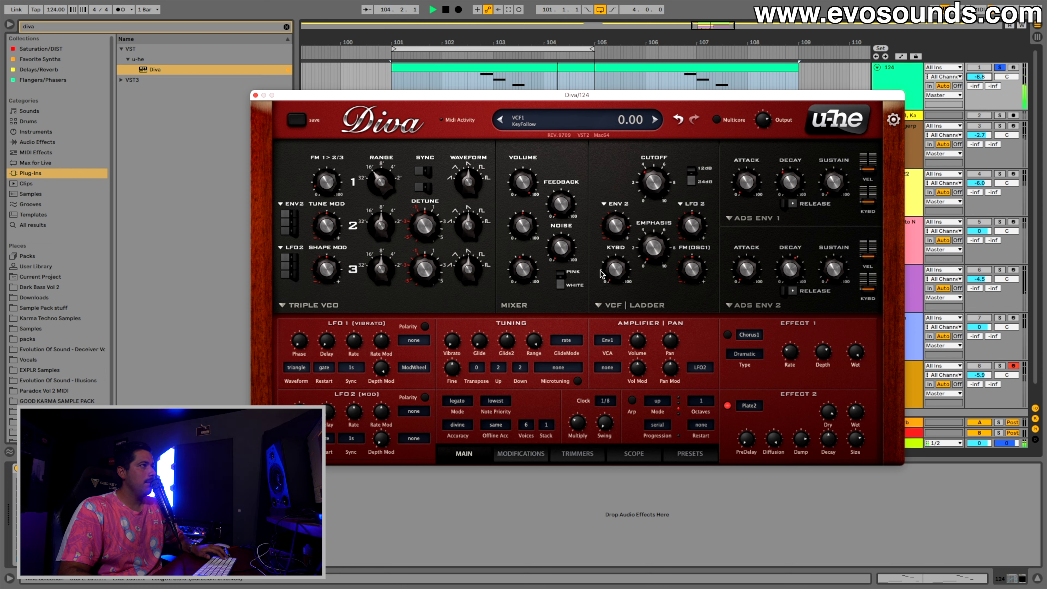
pyautogui.press('space')
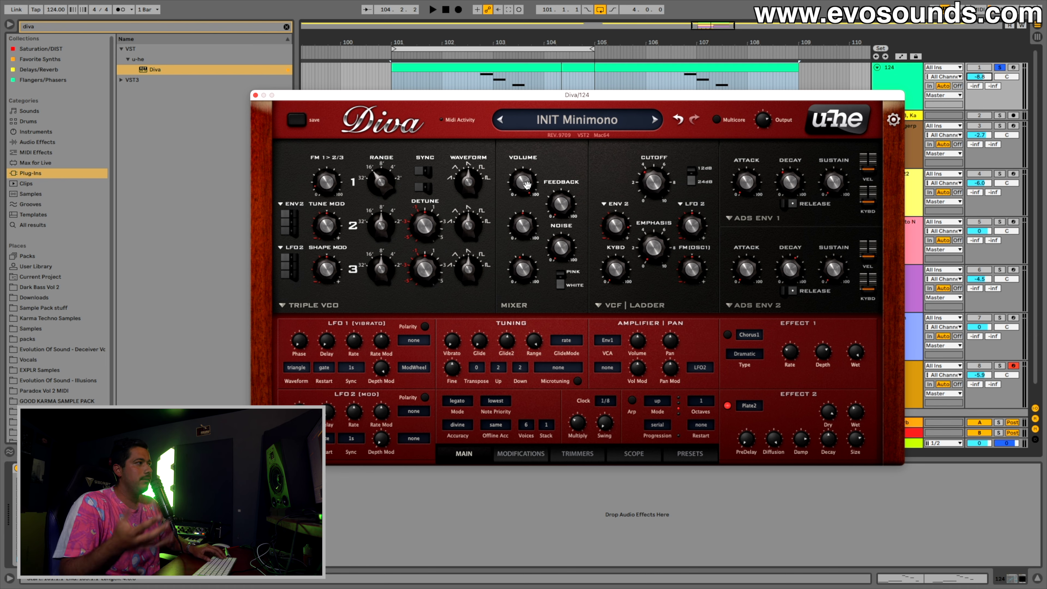
pyautogui.press('space')
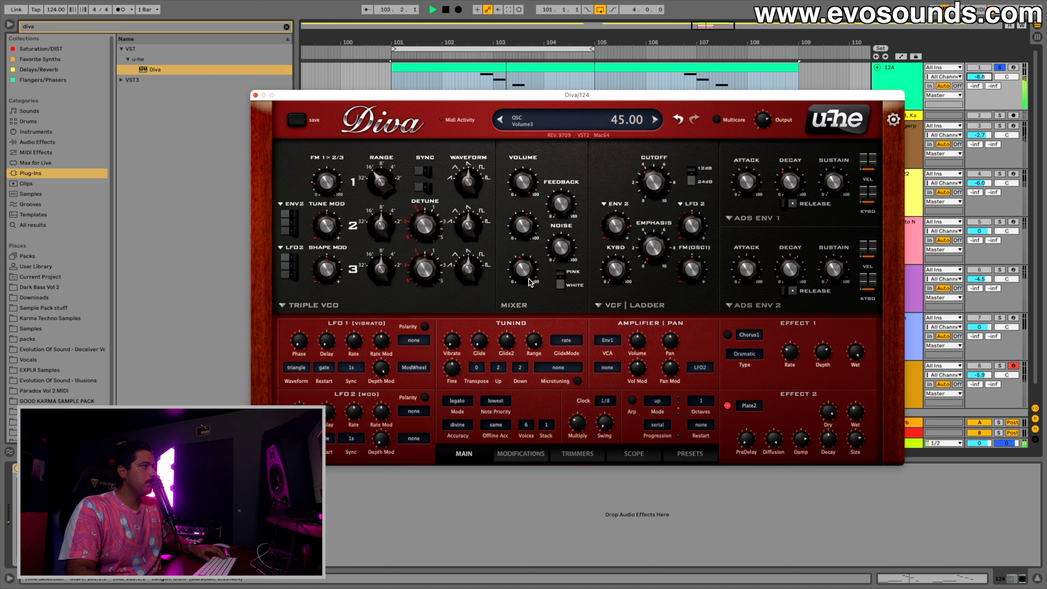
pyautogui.moveTo(329, 181)
pyautogui.mouseDown()
pyautogui.moveTo(331, 157)
pyautogui.moveTo(328, 180)
pyautogui.mouseUp()
# - Close the 124 track's Diva window and open the Diva on the 124 Fingerprint track
pyautogui.press('space')
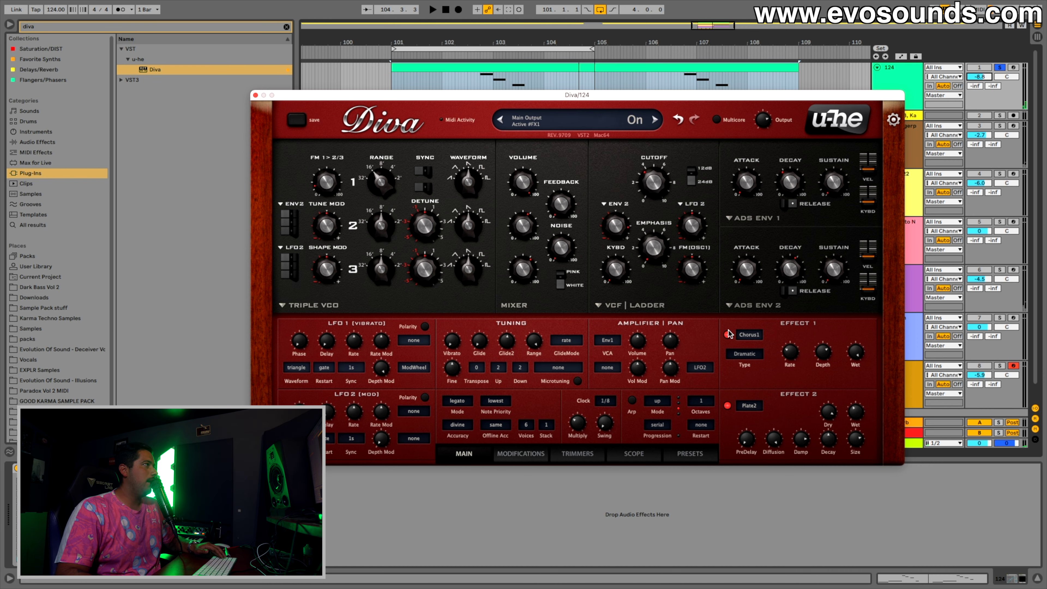
pyautogui.click(256, 95)
pyautogui.click(888, 158)
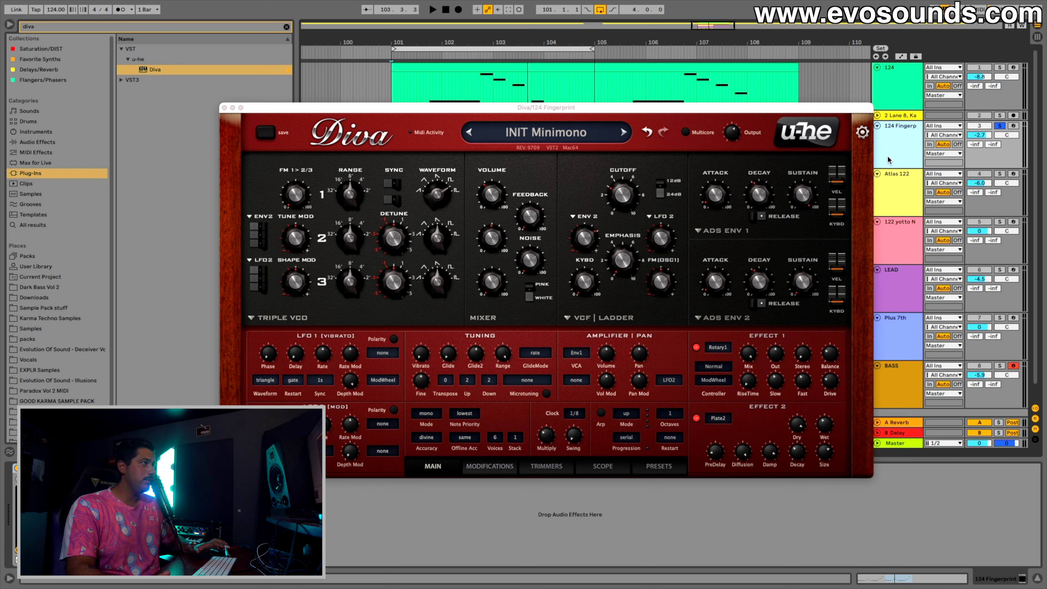
# - Load the INIT Minimono preset and return to Diva's main controls
pyautogui.press('space')
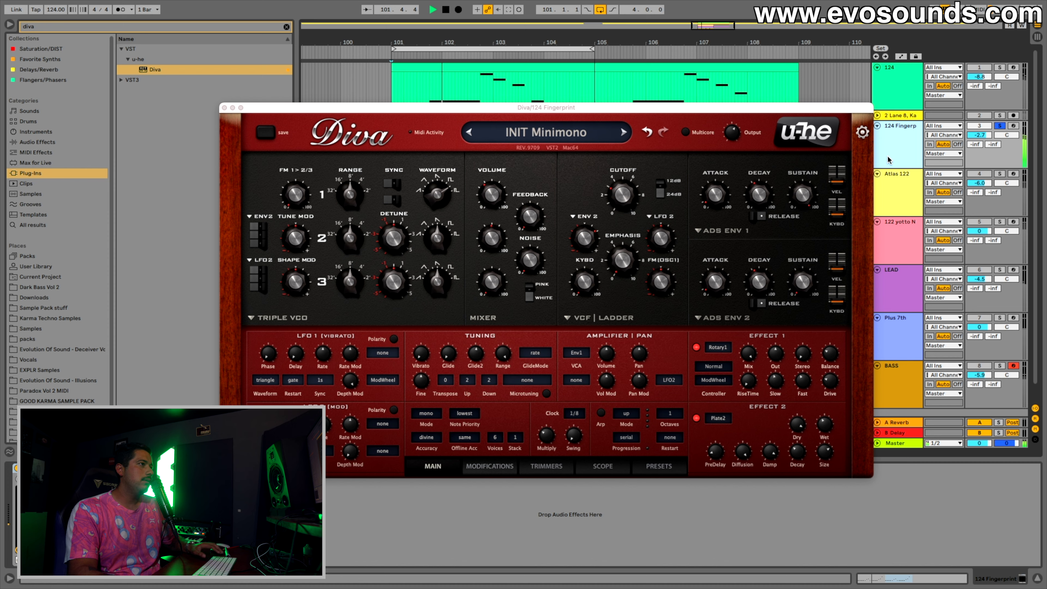
pyautogui.press('space')
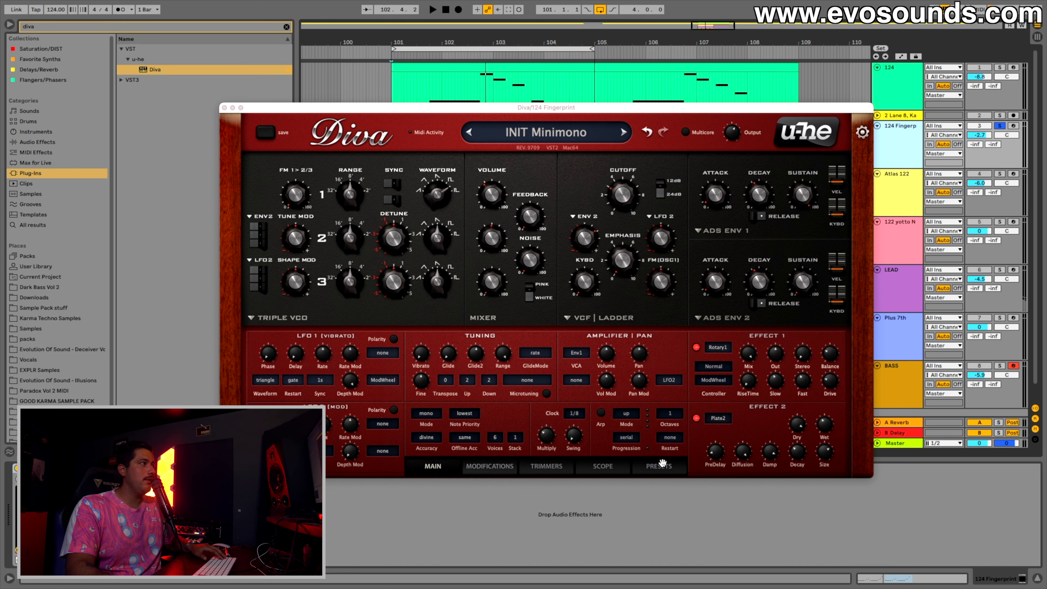
pyautogui.click(659, 465)
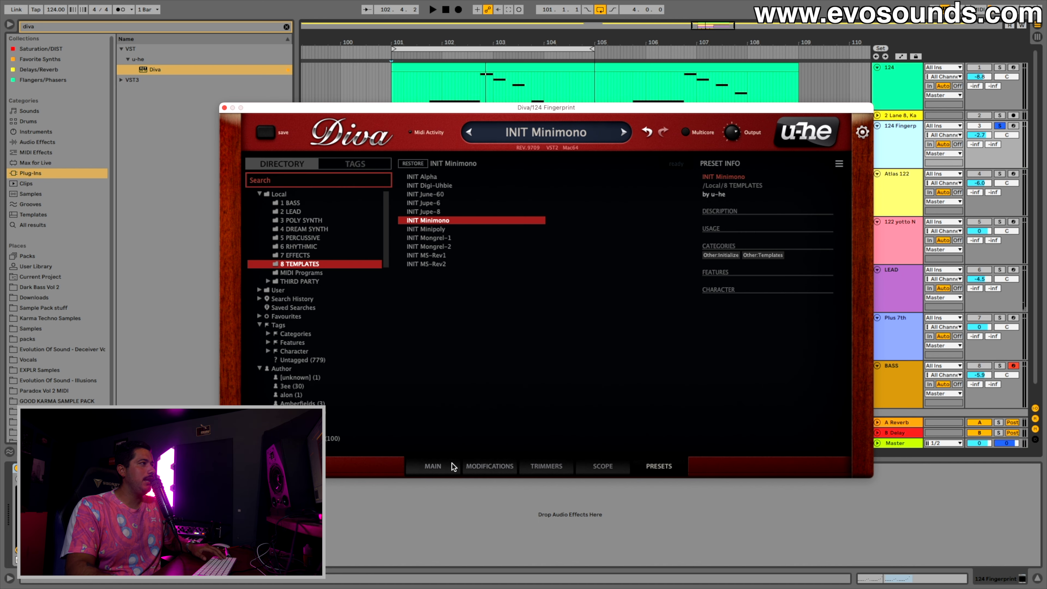
pyautogui.click(452, 467)
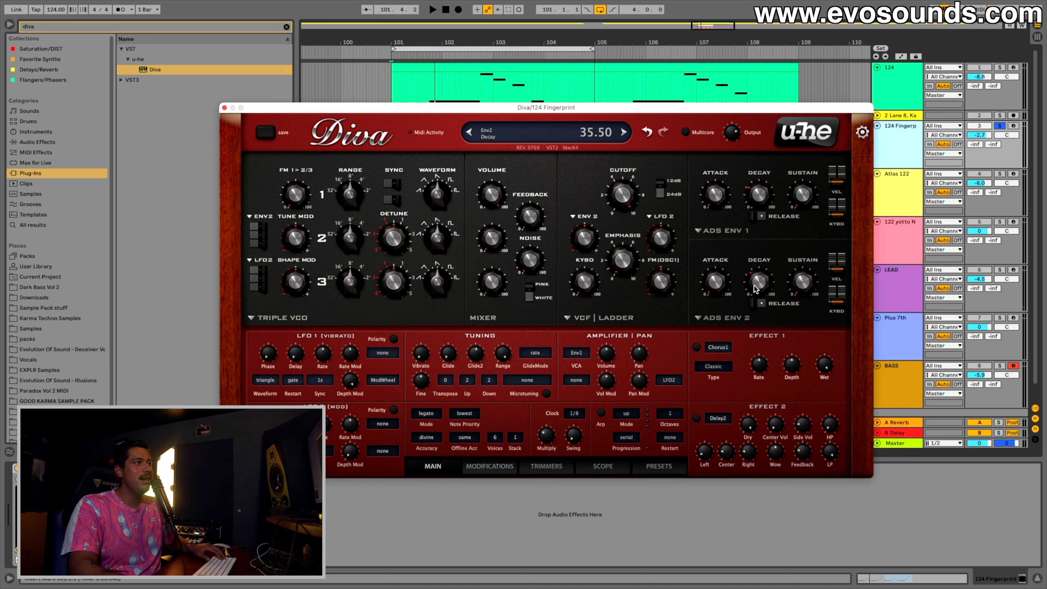
# - Set Env2 decay near 44, cutoff about 47.5, Env2 filter depth 40, and add key follow
pyautogui.moveTo(756, 288)
pyautogui.mouseDown()
pyautogui.moveTo(756, 322)
pyautogui.moveTo(753, 277)
pyautogui.mouseUp()
pyautogui.press('space')
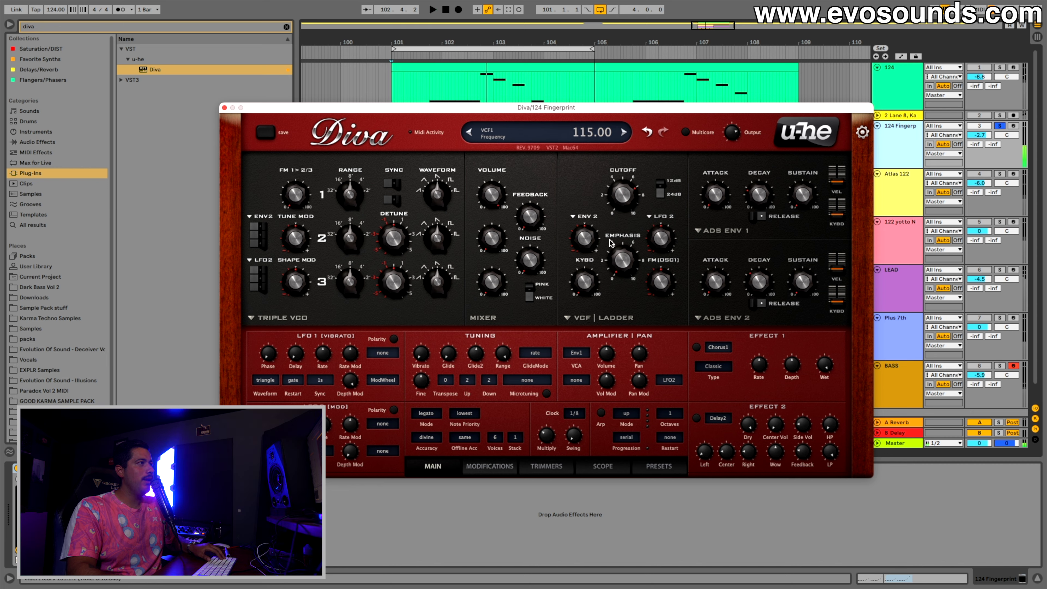
pyautogui.moveTo(610, 242); pyautogui.dragTo(599, 300)
pyautogui.moveTo(589, 242); pyautogui.dragTo(592, 236)
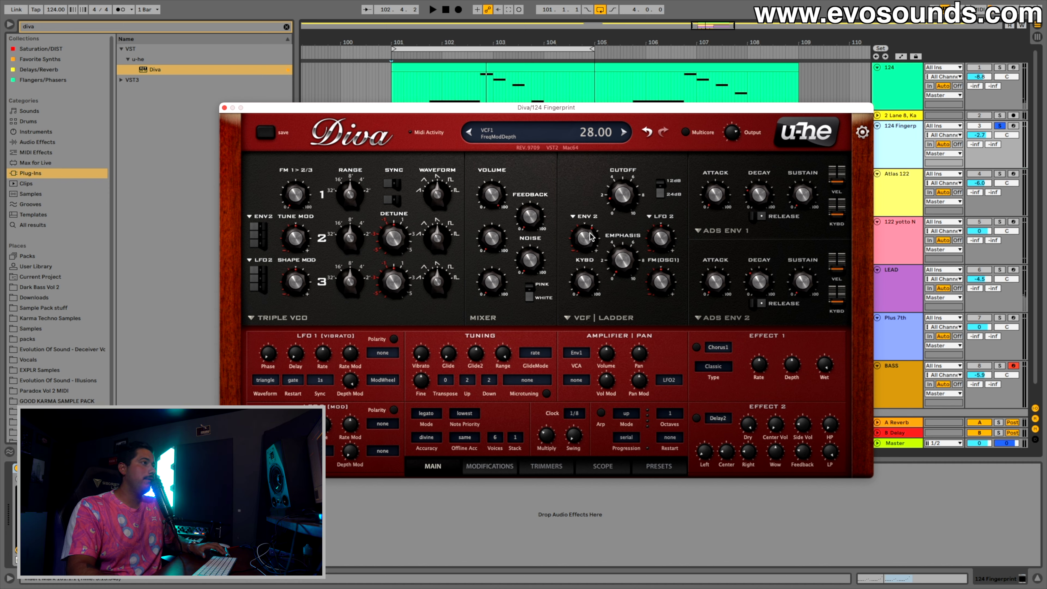
pyautogui.press('space')
pyautogui.moveTo(765, 290); pyautogui.dragTo(765, 276)
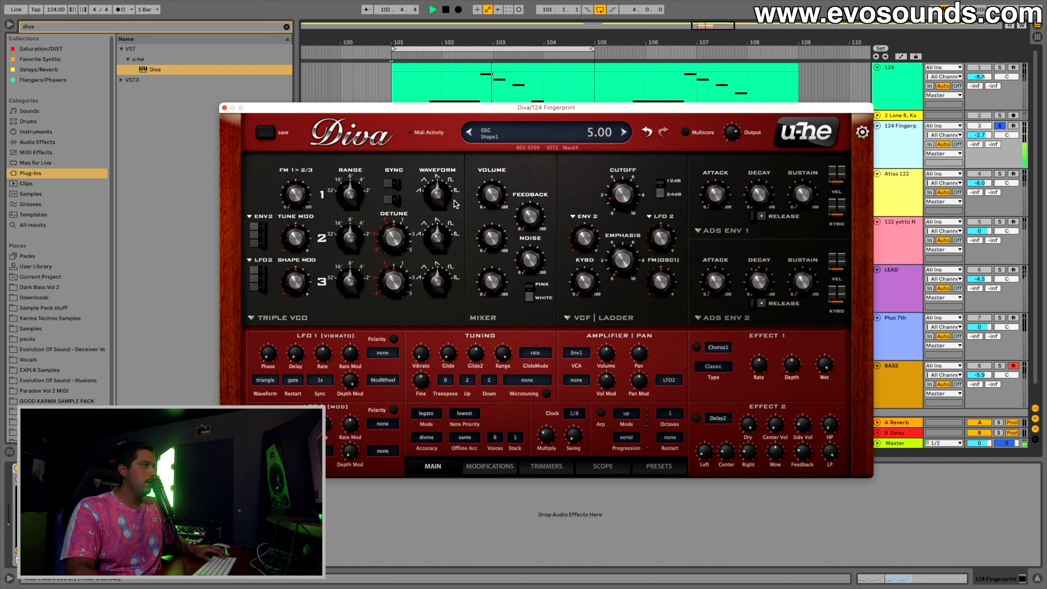
pyautogui.moveTo(578, 238); pyautogui.dragTo(576, 231)
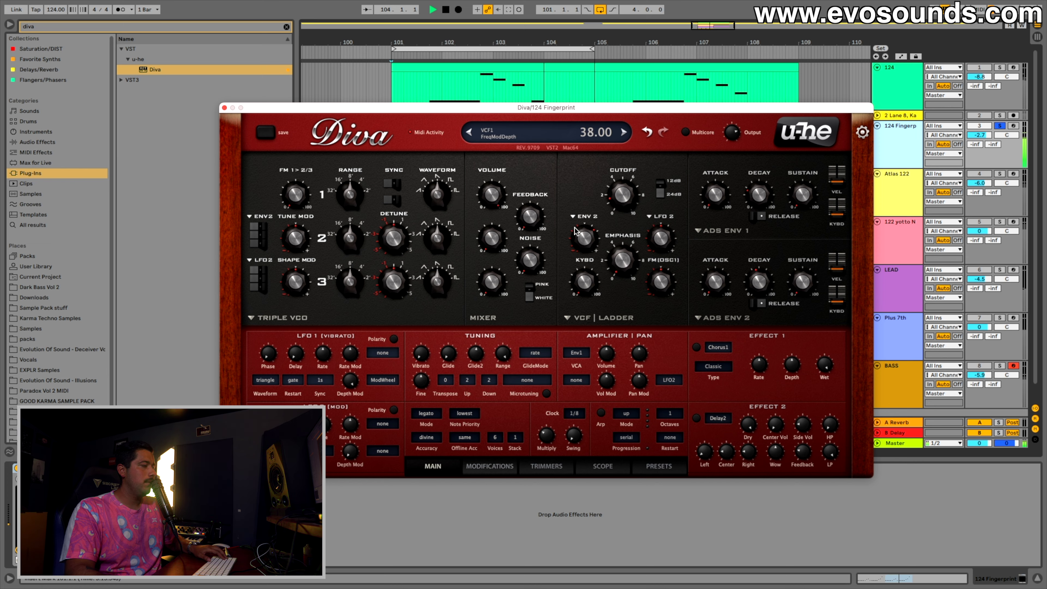
pyautogui.moveTo(577, 301); pyautogui.dragTo(580, 286)
pyautogui.press('space')
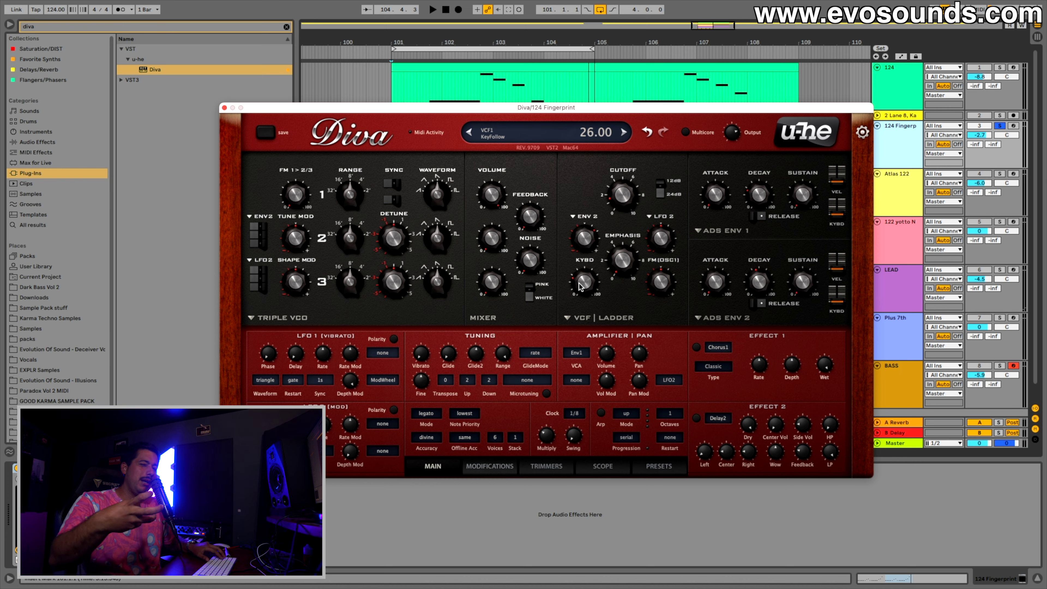
pyautogui.press('space')
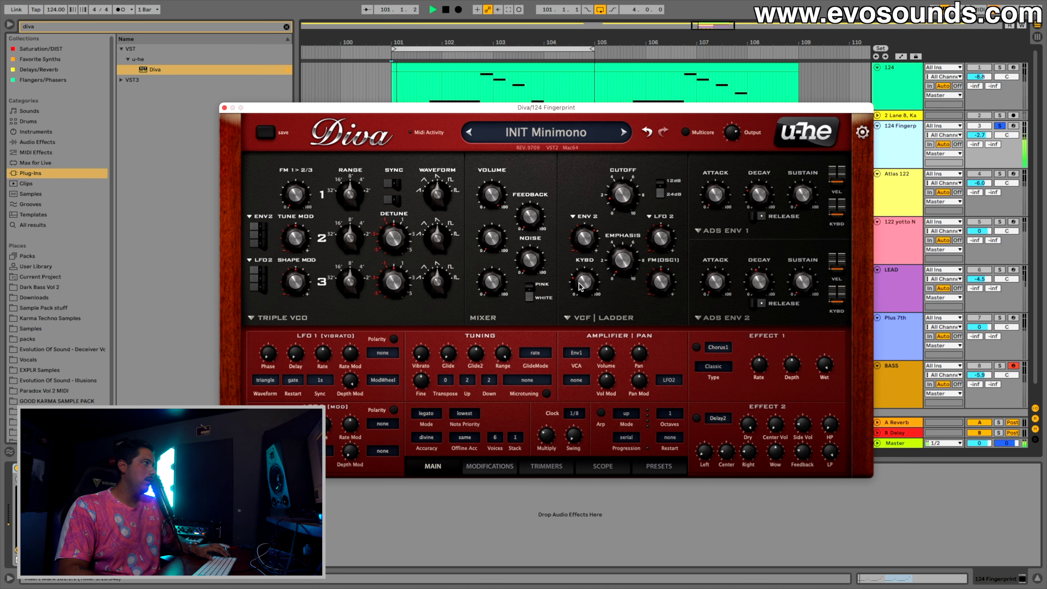
pyautogui.press('space')
# - Morph oscillator 1's waveform shape to about 8.50 and view it on the scope
pyautogui.moveTo(438, 189); pyautogui.dragTo(440, 175)
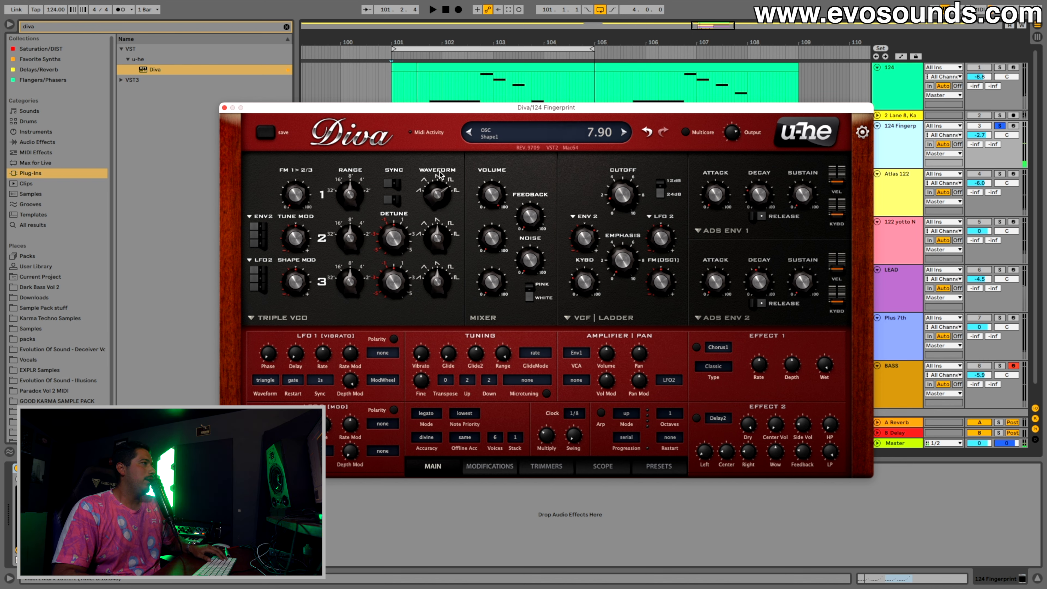
pyautogui.press('space')
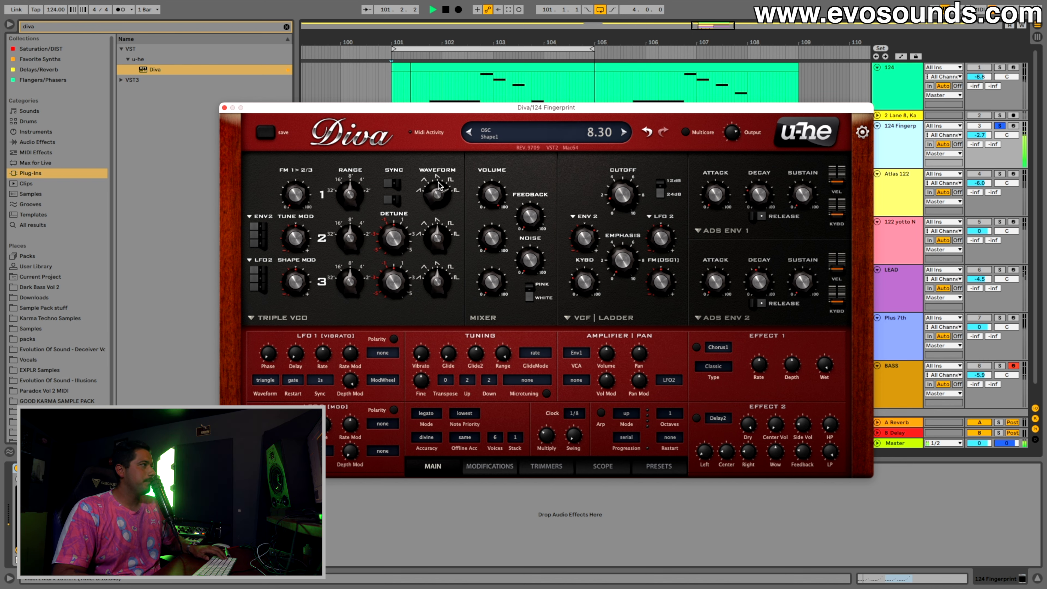
pyautogui.moveTo(439, 182)
pyautogui.mouseDown()
pyautogui.moveTo(448, 196)
pyautogui.moveTo(448, 183)
pyautogui.mouseUp()
pyautogui.press('space')
pyautogui.click(602, 466)
# - Tune oscillator 2 down to 16' (-12) at volume 24 and trim the cutoff to 46
pyautogui.press('space')
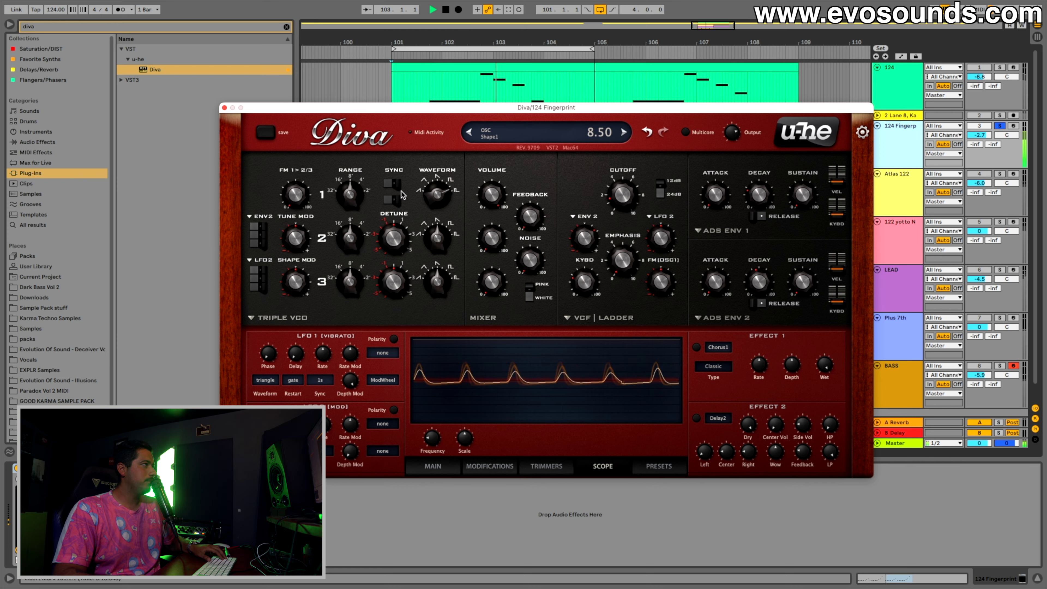
pyautogui.moveTo(340, 223); pyautogui.dragTo(338, 231)
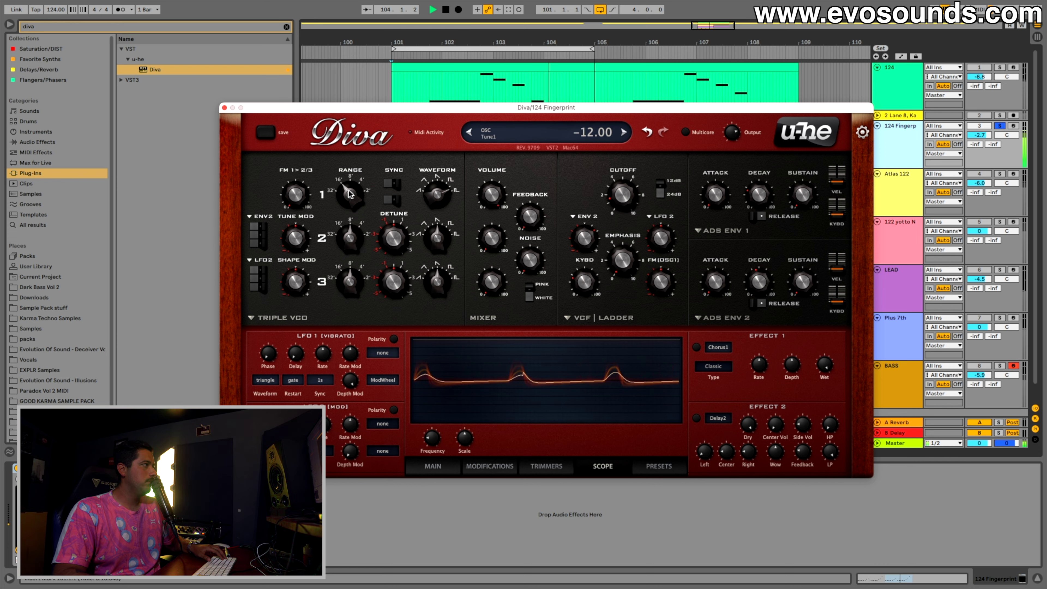
pyautogui.doubleClick(349, 191)
pyautogui.moveTo(614, 200); pyautogui.dragTo(614, 202)
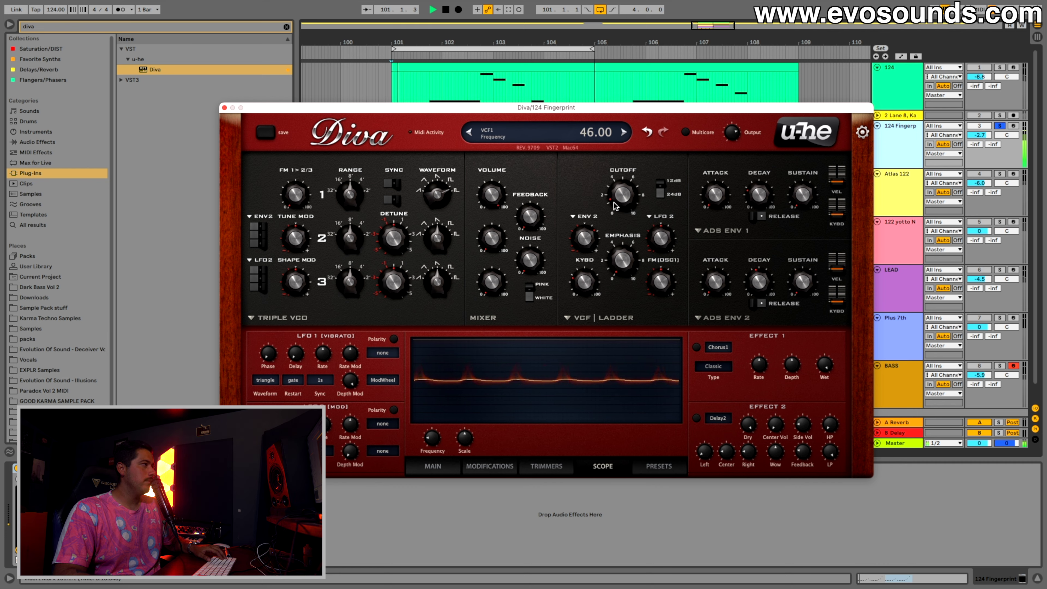
pyautogui.press('space')
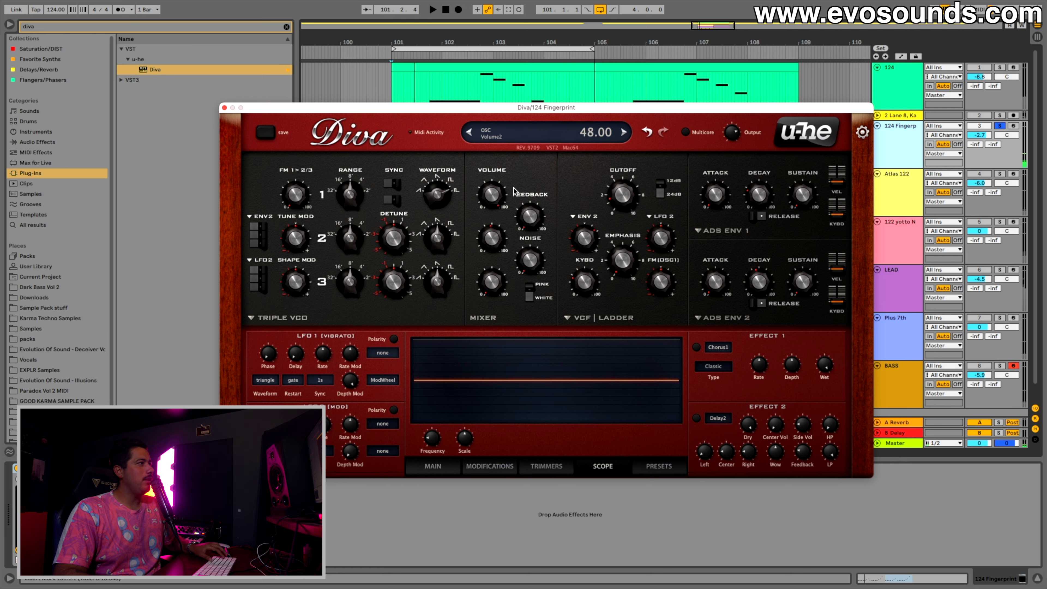
pyautogui.press('space')
pyautogui.moveTo(497, 230); pyautogui.dragTo(501, 253)
pyautogui.moveTo(350, 238); pyautogui.dragTo(332, 277)
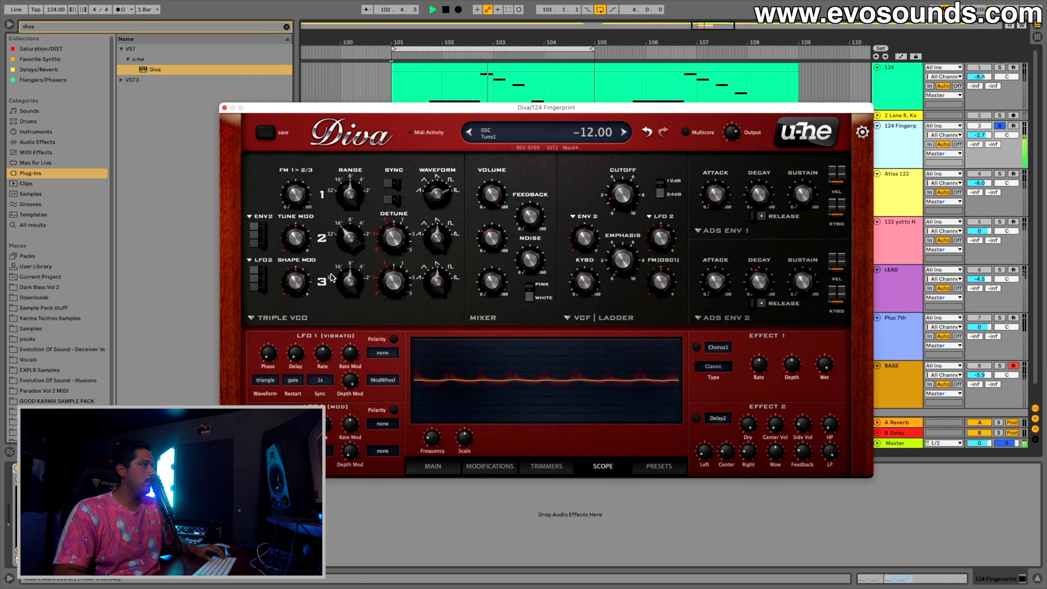
pyautogui.moveTo(487, 246)
pyautogui.mouseDown()
pyautogui.moveTo(499, 225)
pyautogui.moveTo(484, 252)
pyautogui.mouseUp()
pyautogui.press('space')
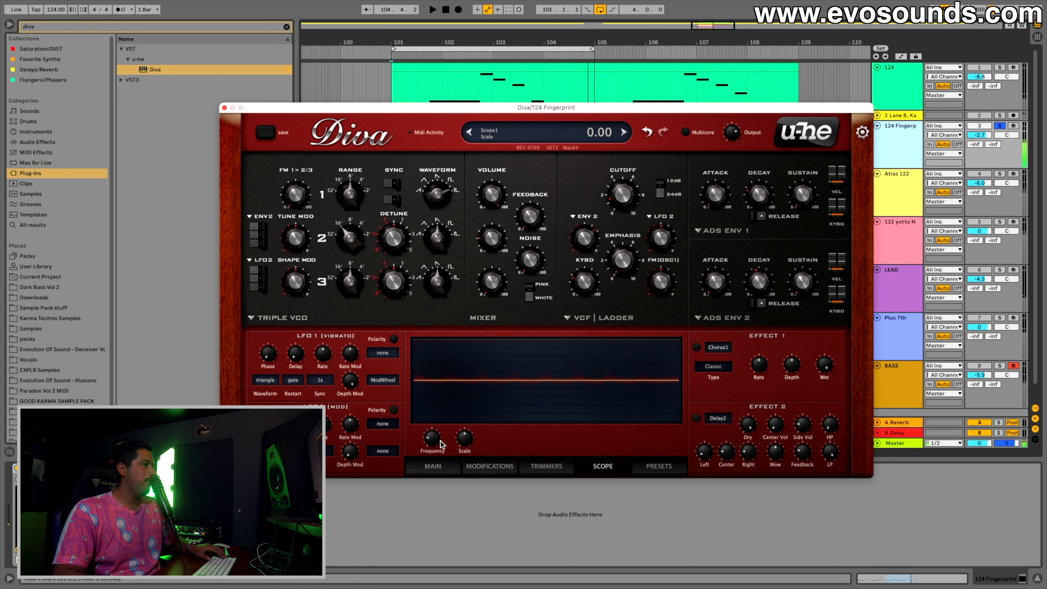
# - Set effect 1 to Rotary1 with stereo width 88.5 and balance 40
pyautogui.click(719, 347)
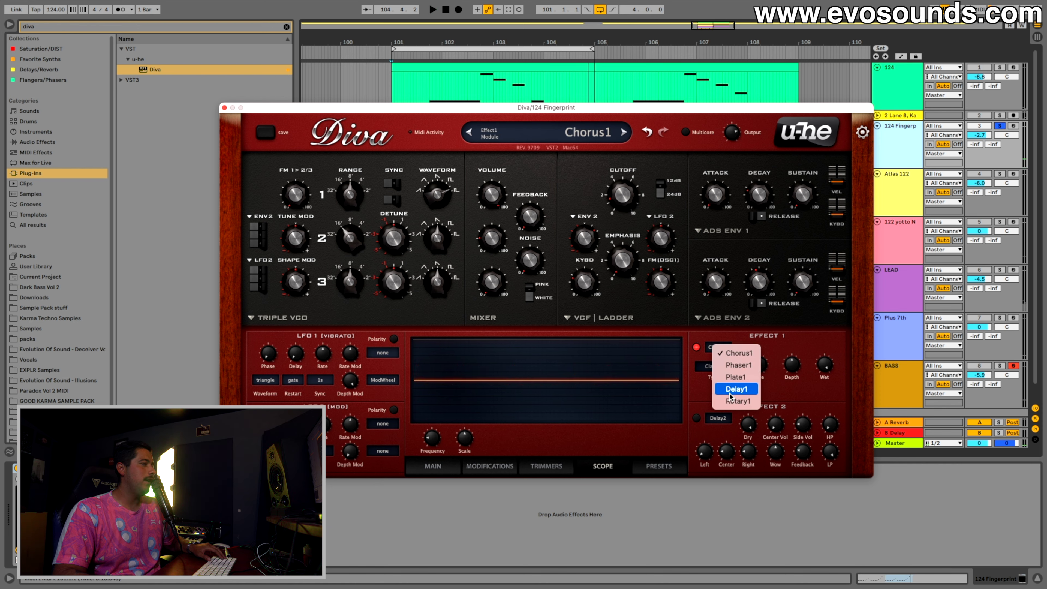
pyautogui.click(737, 400)
pyautogui.press('space')
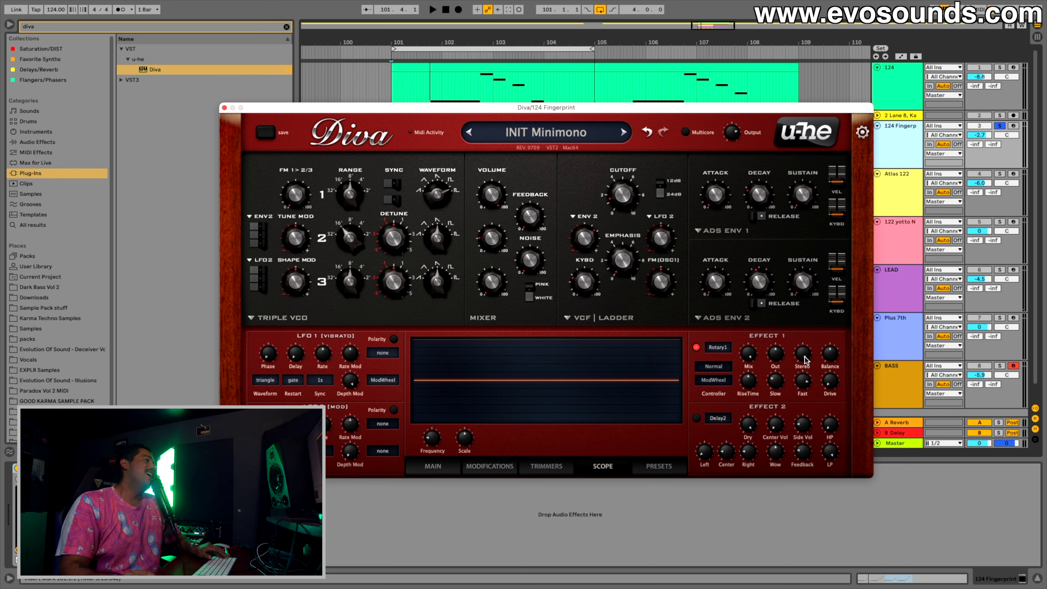
pyautogui.moveTo(806, 361); pyautogui.dragTo(801, 402)
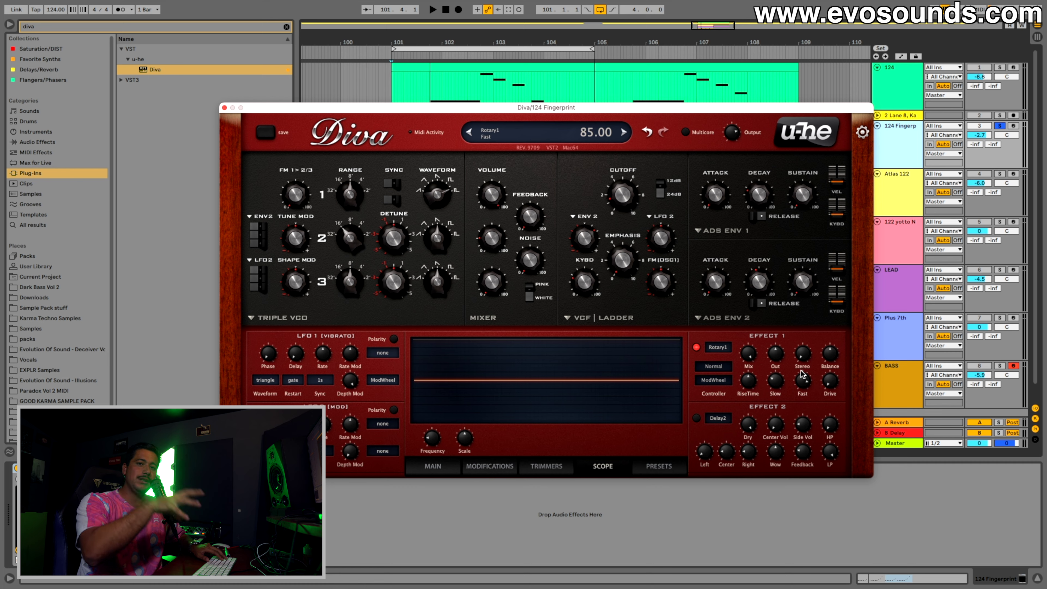
pyautogui.press('space')
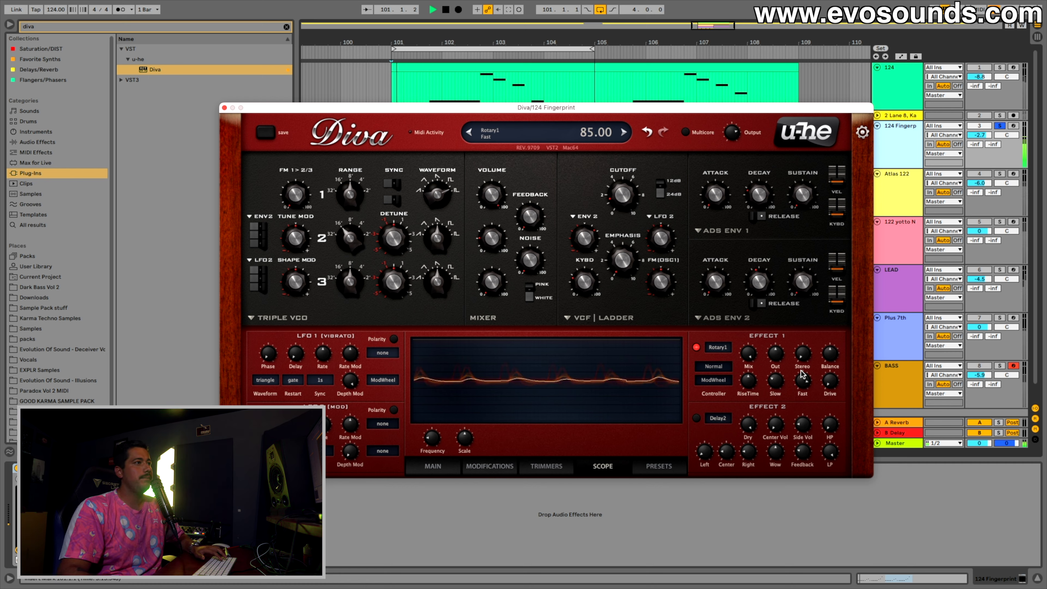
pyautogui.moveTo(828, 345); pyautogui.dragTo(828, 364)
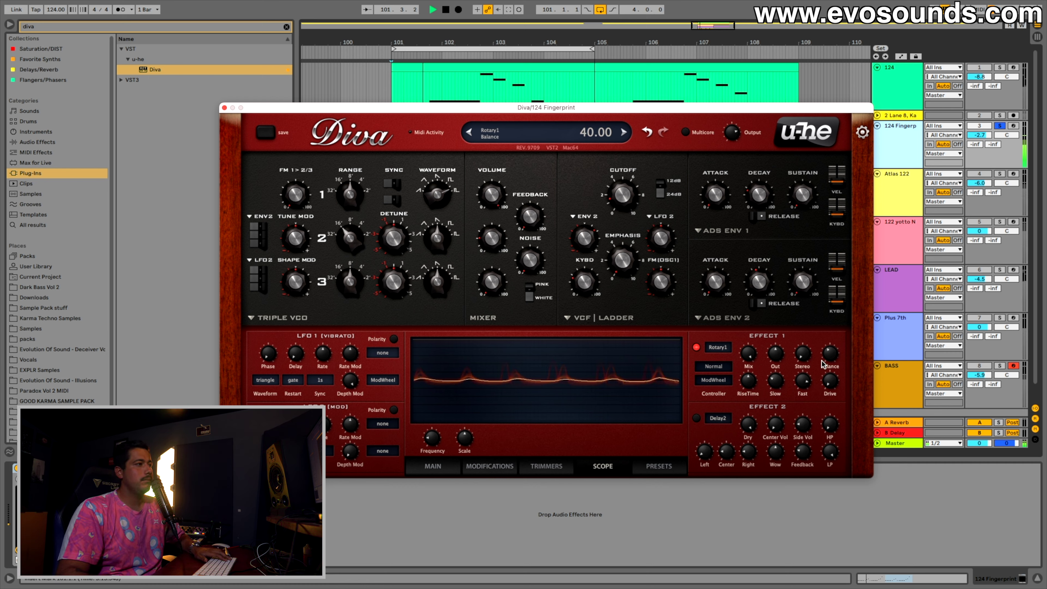
pyautogui.press('space')
# - Switch effect 2 to the Plate2 reverb and audition it
pyautogui.click(707, 418)
pyautogui.press('space')
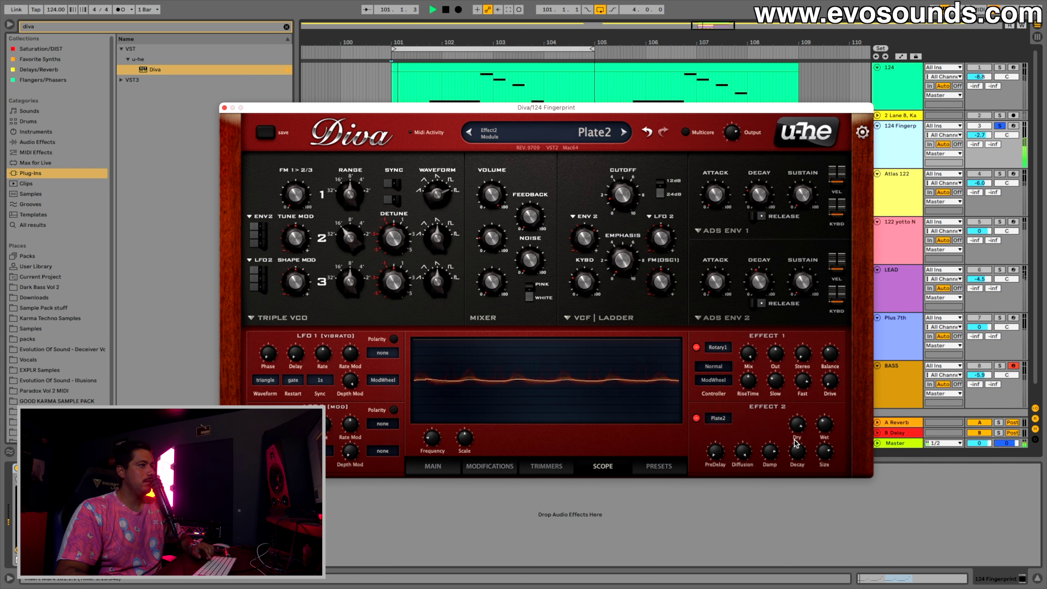
pyautogui.press('space')
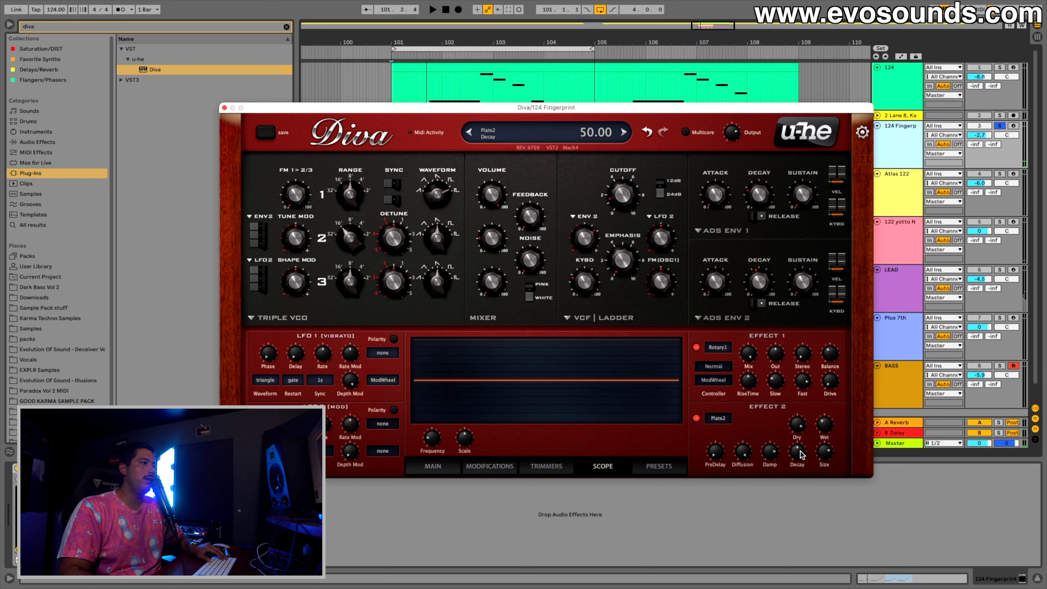
pyautogui.moveTo(817, 455)
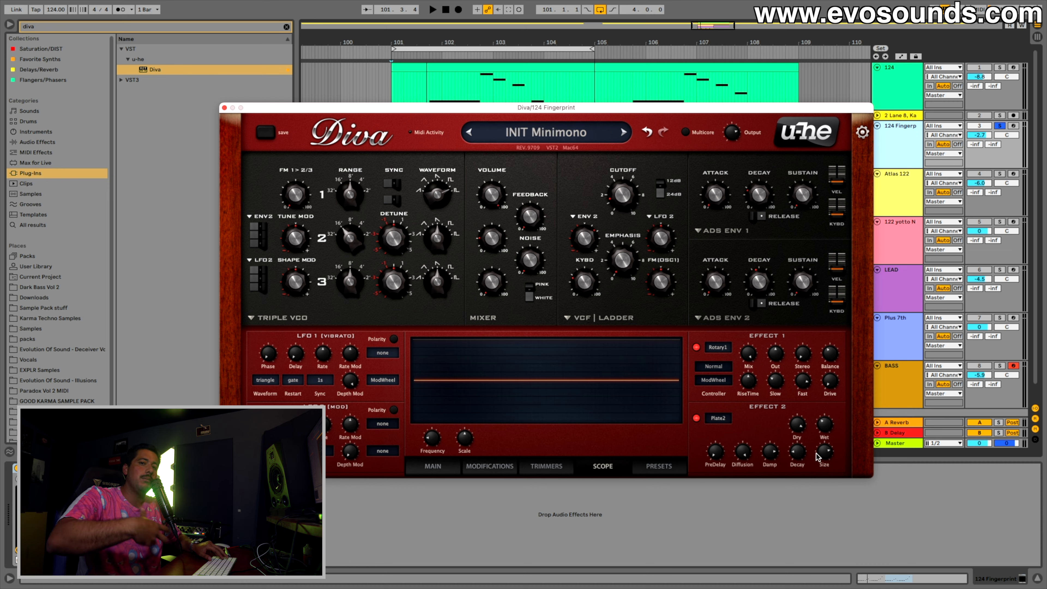
# - Lower the filter envelope depth and raise the rotary effect's drive
pyautogui.press('space')
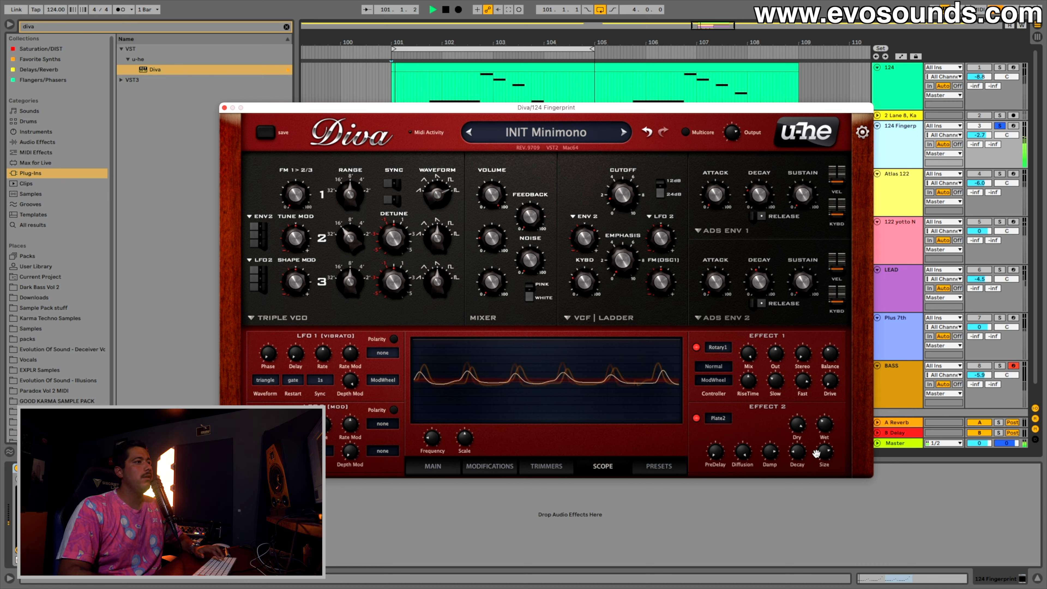
pyautogui.moveTo(583, 225)
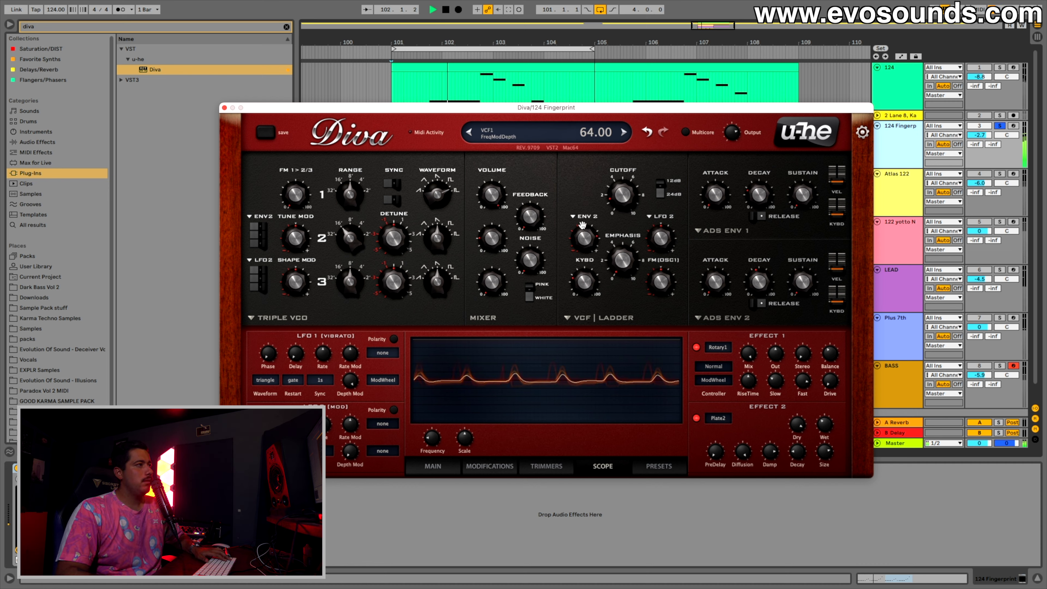
pyautogui.moveTo(582, 225); pyautogui.dragTo(581, 230)
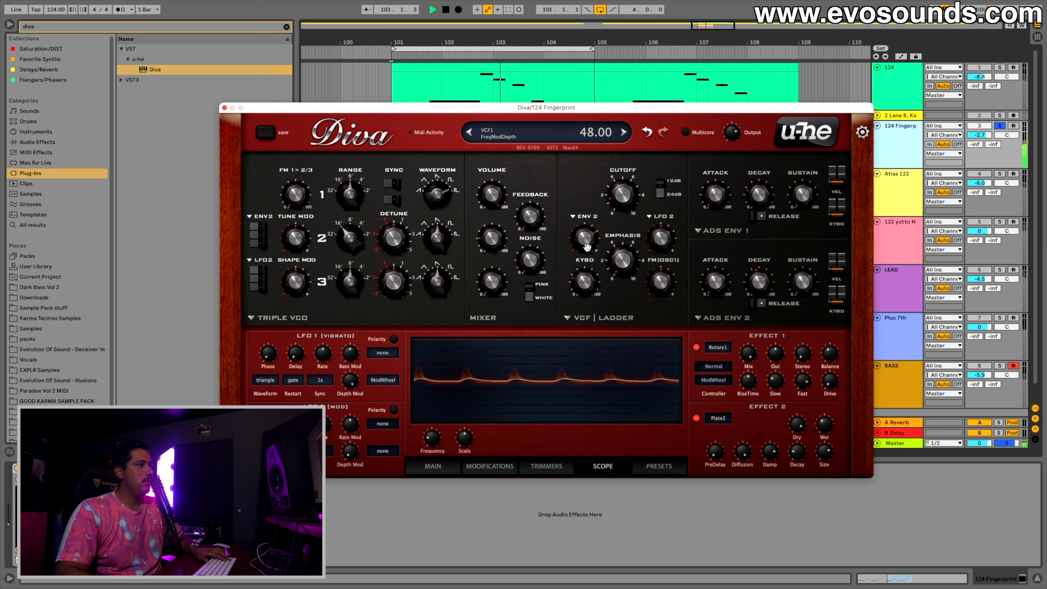
pyautogui.moveTo(777, 353)
pyautogui.moveTo(832, 372); pyautogui.dragTo(863, 306)
pyautogui.press('space')
# - Reduce filter feedback, drop oscillator 2 an octave at volume about 23.5, filter envelope near 42
pyautogui.moveTo(483, 243); pyautogui.dragTo(483, 267)
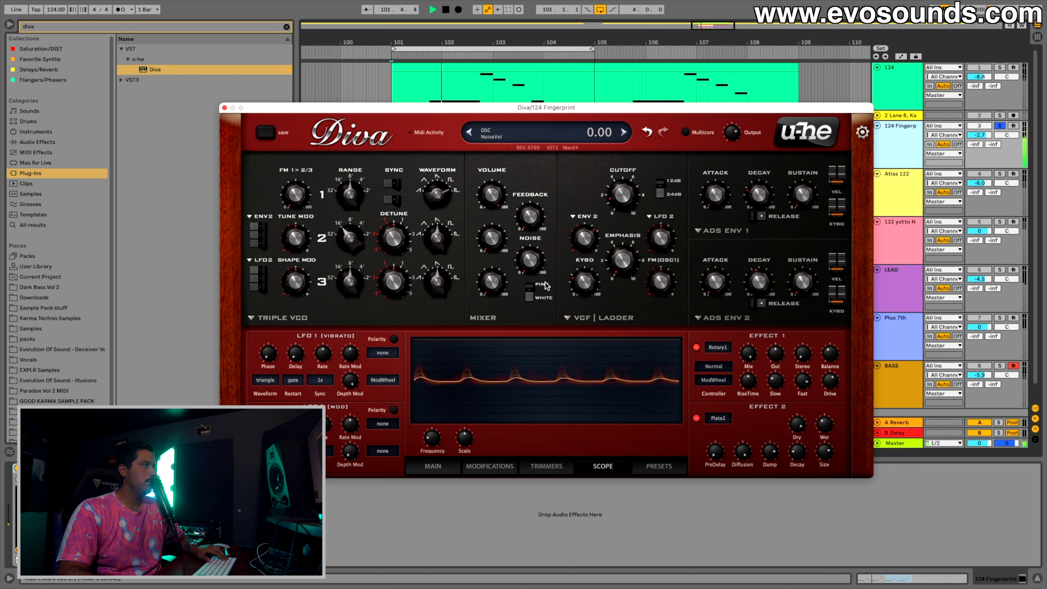
pyautogui.moveTo(492, 194); pyautogui.dragTo(494, 223)
pyautogui.moveTo(533, 219)
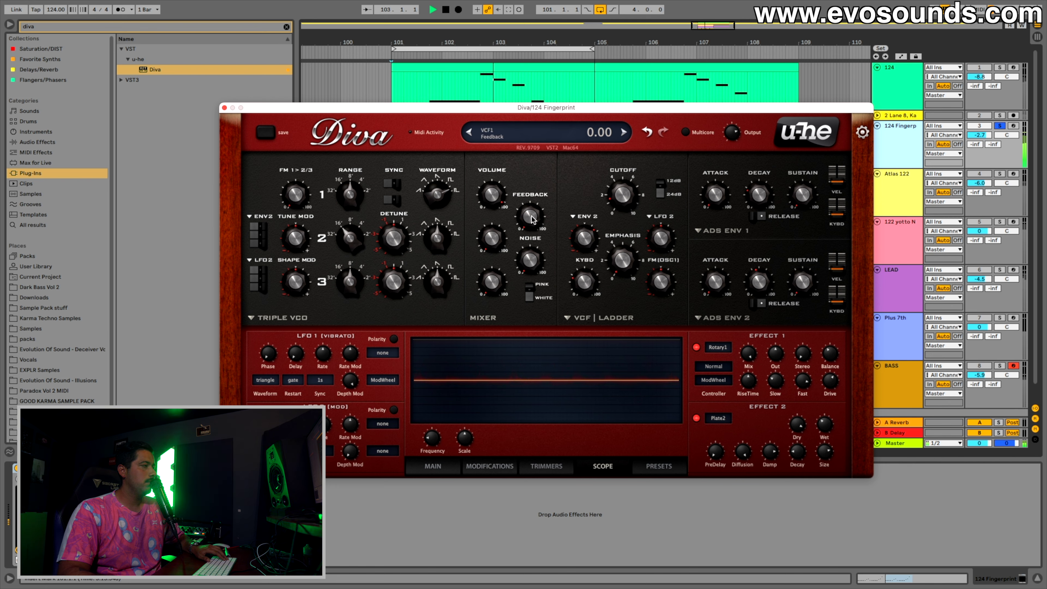
pyautogui.moveTo(553, 182); pyautogui.dragTo(551, 190)
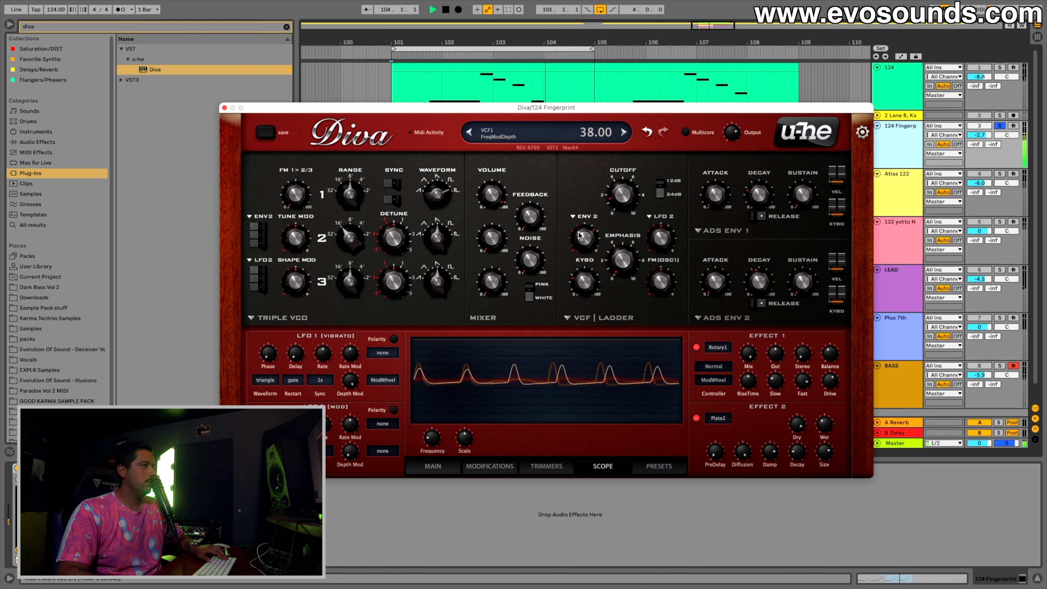
pyautogui.moveTo(578, 232); pyautogui.dragTo(580, 234)
pyautogui.moveTo(438, 237); pyautogui.dragTo(450, 233)
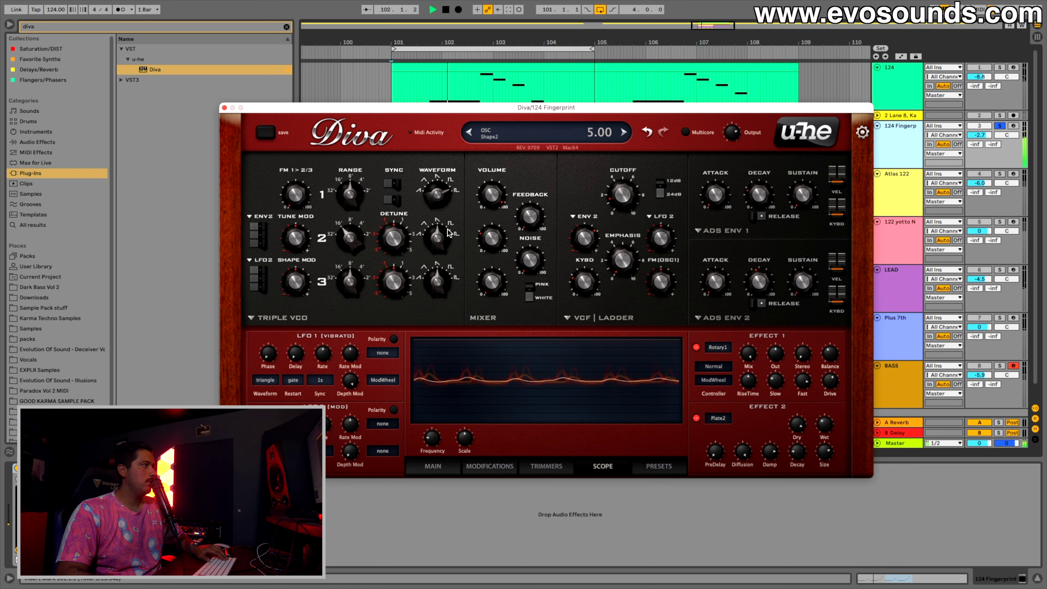
pyautogui.click(357, 240)
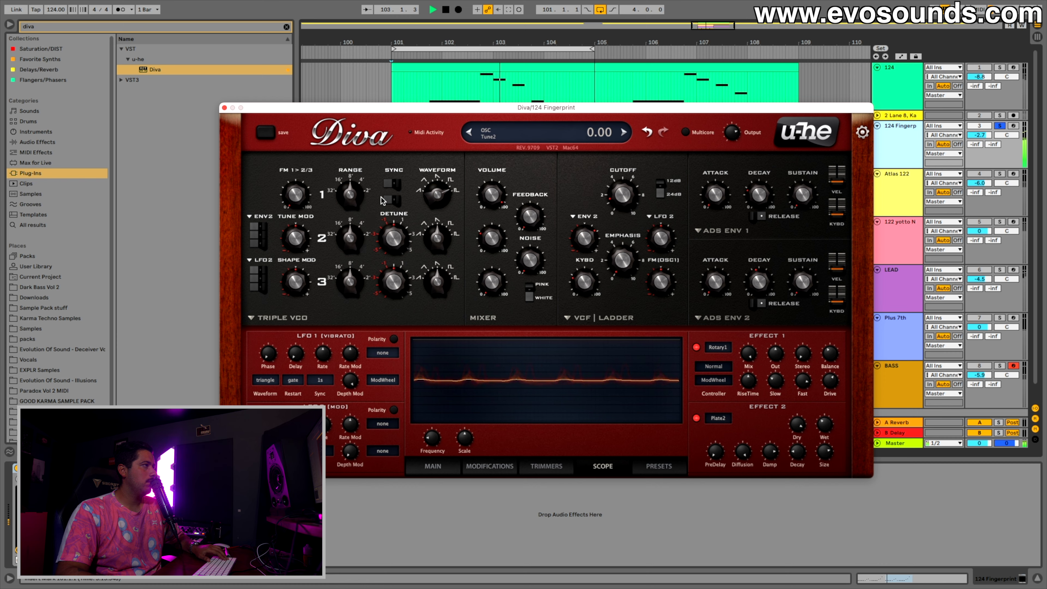
pyautogui.moveTo(481, 248); pyautogui.dragTo(480, 243)
pyautogui.moveTo(507, 209); pyautogui.dragTo(590, 244)
pyautogui.click(490, 279)
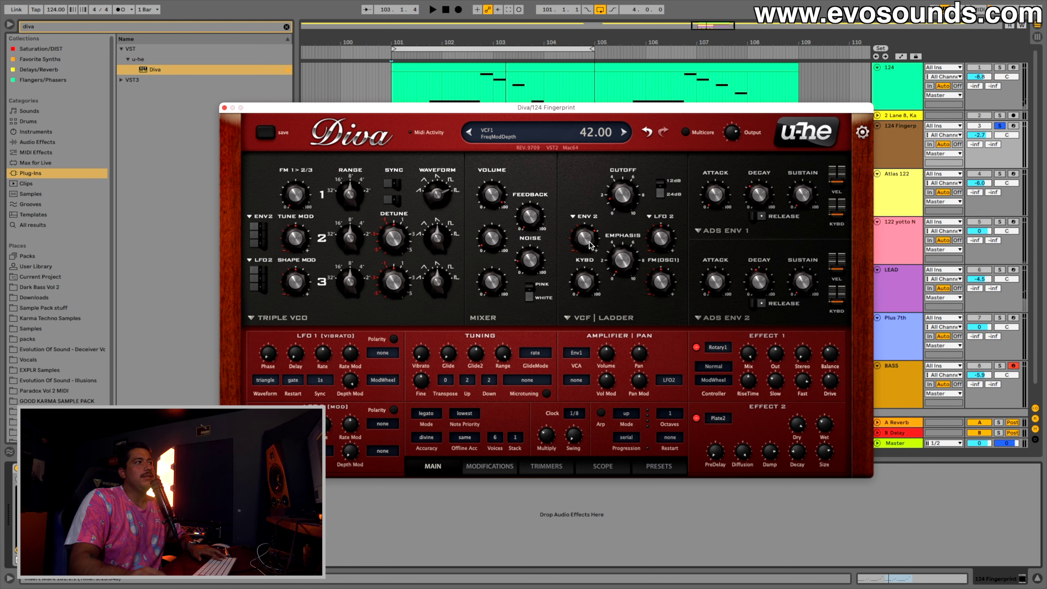
pyautogui.moveTo(590, 243); pyautogui.dragTo(590, 241)
# - Adjust the LFO 2 filter amount and bring Envelope 1 decay to 40 while auditioning the lead
pyautogui.click(666, 244)
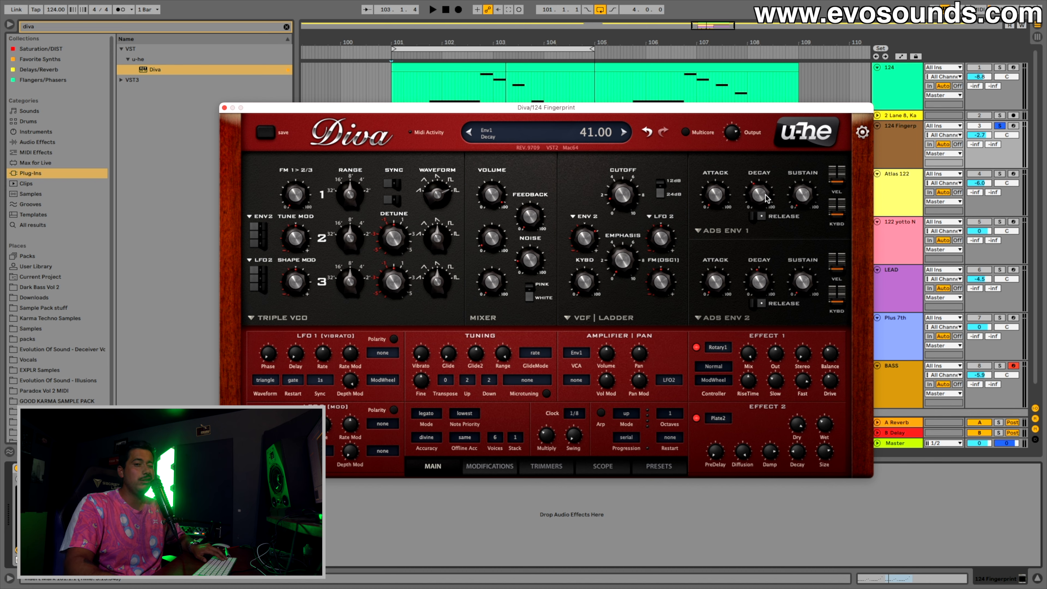
pyautogui.press('space')
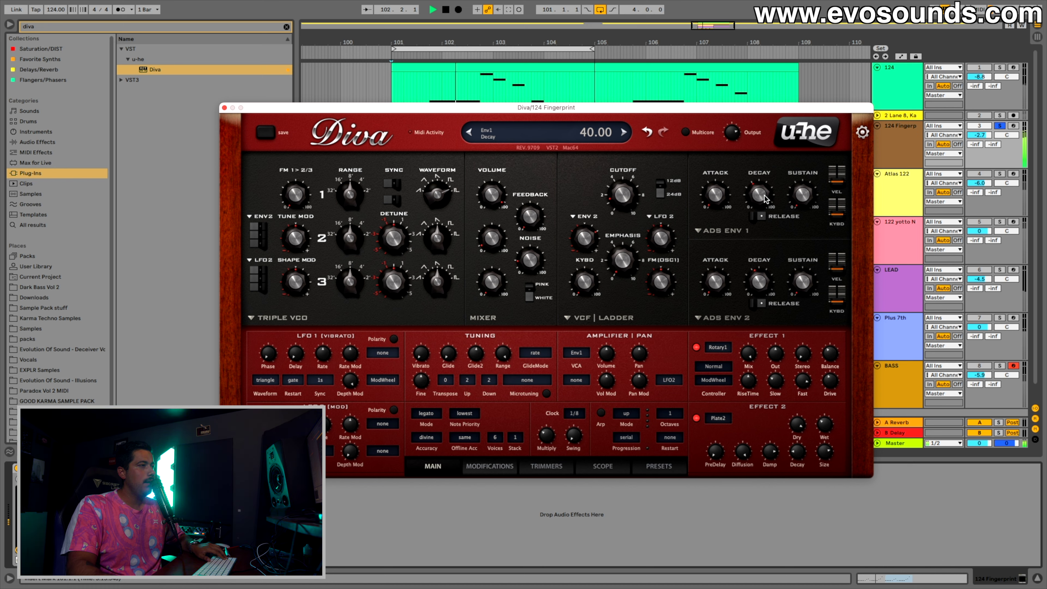
pyautogui.press('space')
# - Try Delay2 as the second effect and raise its high-pass to 37.5
pyautogui.click(725, 418)
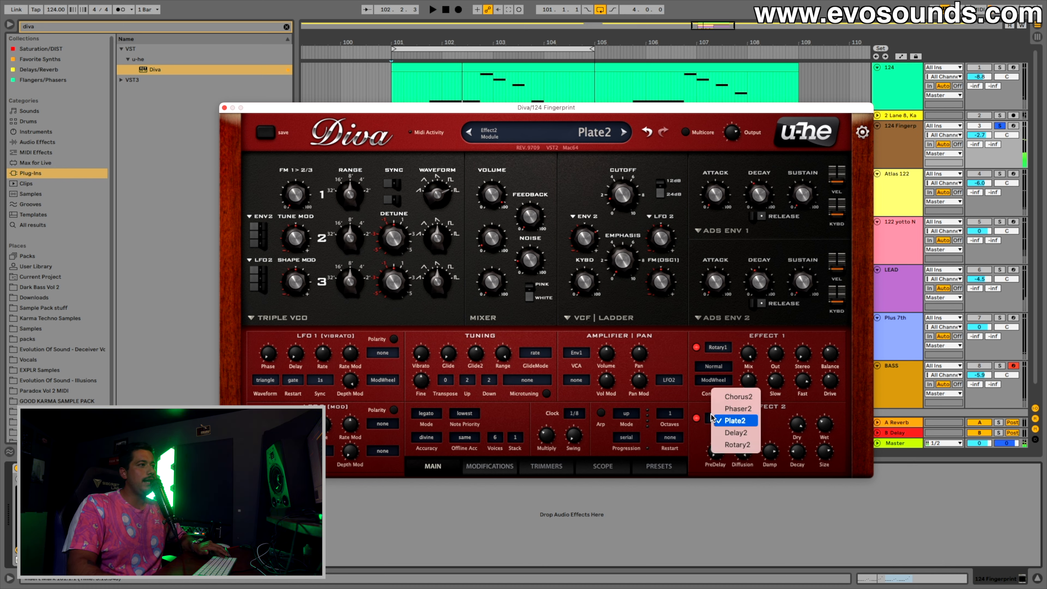
pyautogui.click(730, 432)
pyautogui.press('space')
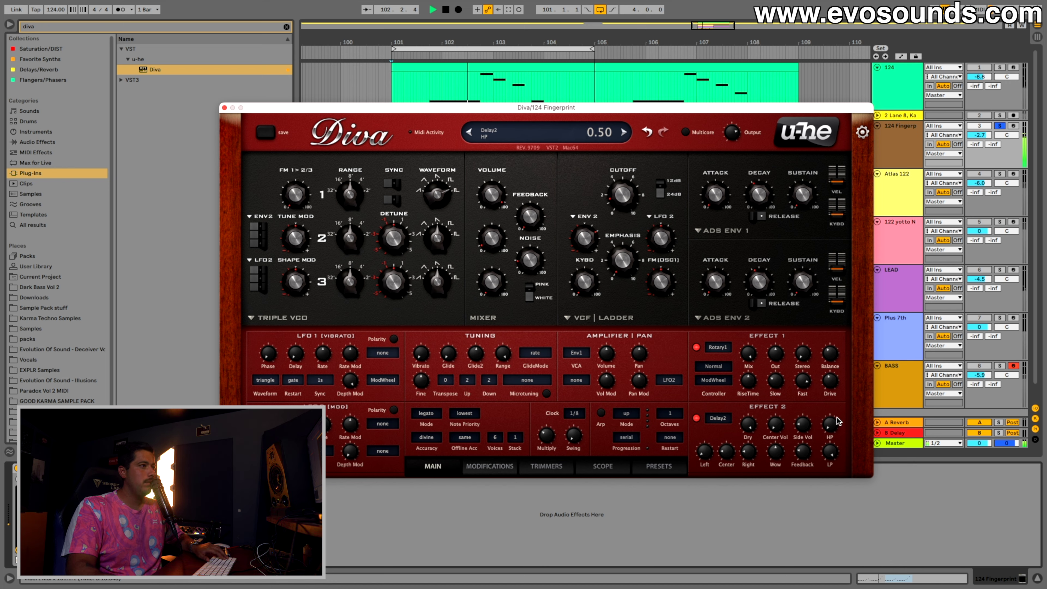
pyautogui.moveTo(839, 421); pyautogui.dragTo(854, 386)
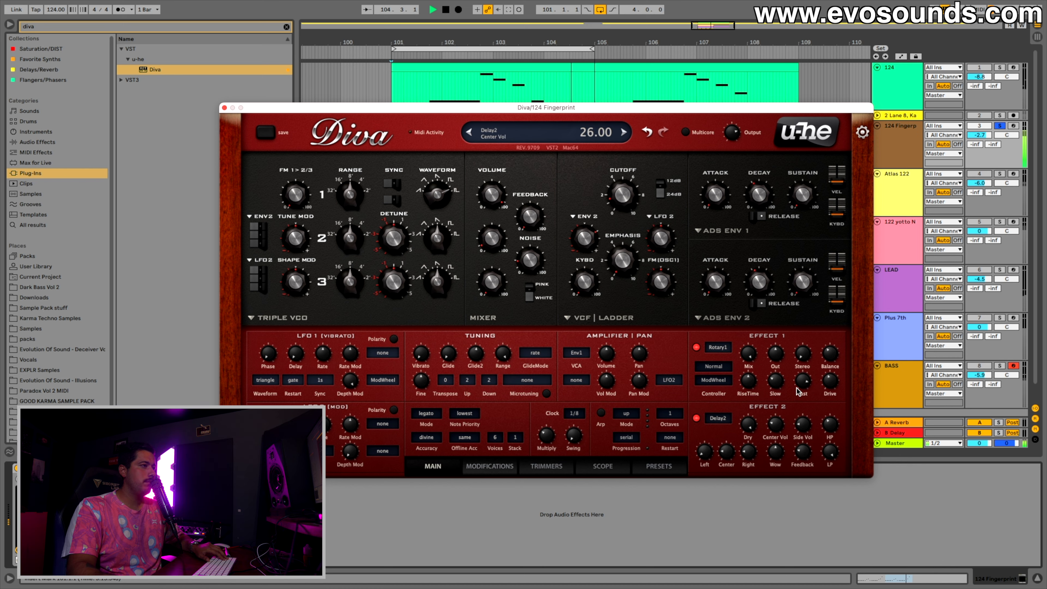
# - Compare with both effects bypassed, re-enable them, and return the second effect to Plate2
pyautogui.click(697, 418)
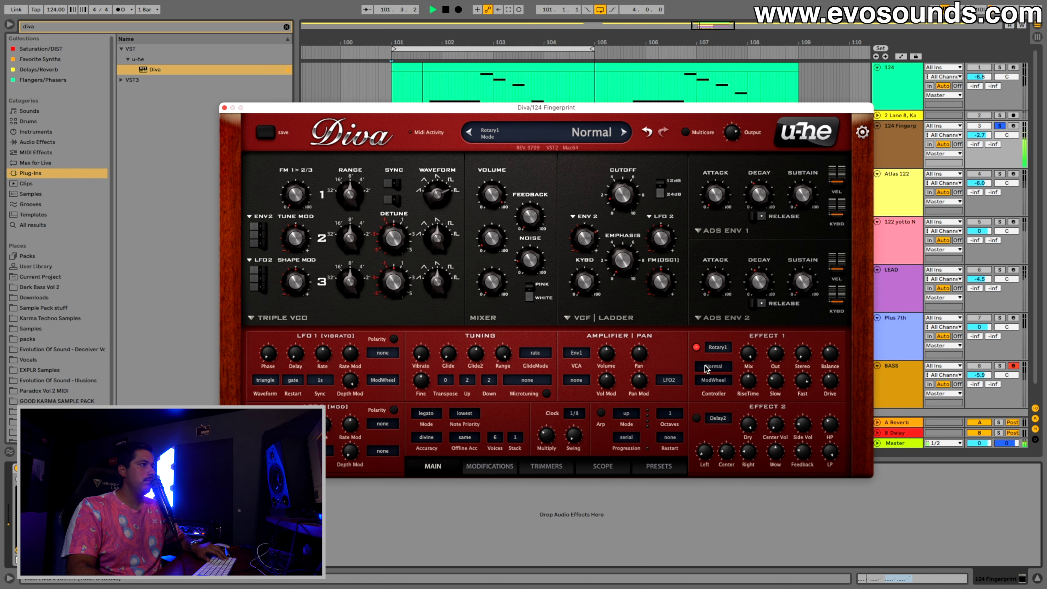
pyautogui.click(696, 347)
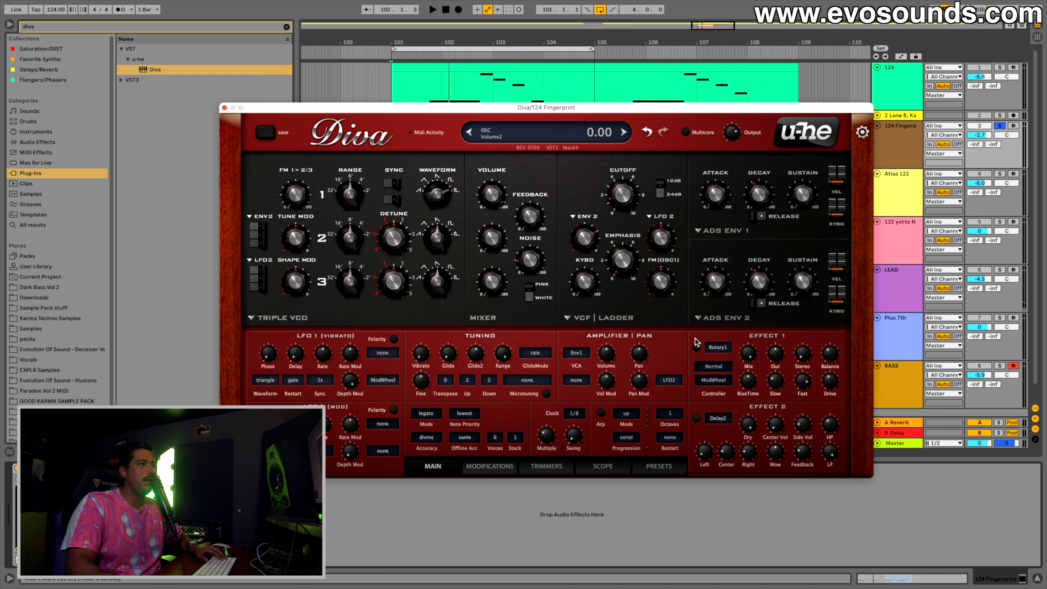
pyautogui.click(697, 347)
pyautogui.press('space')
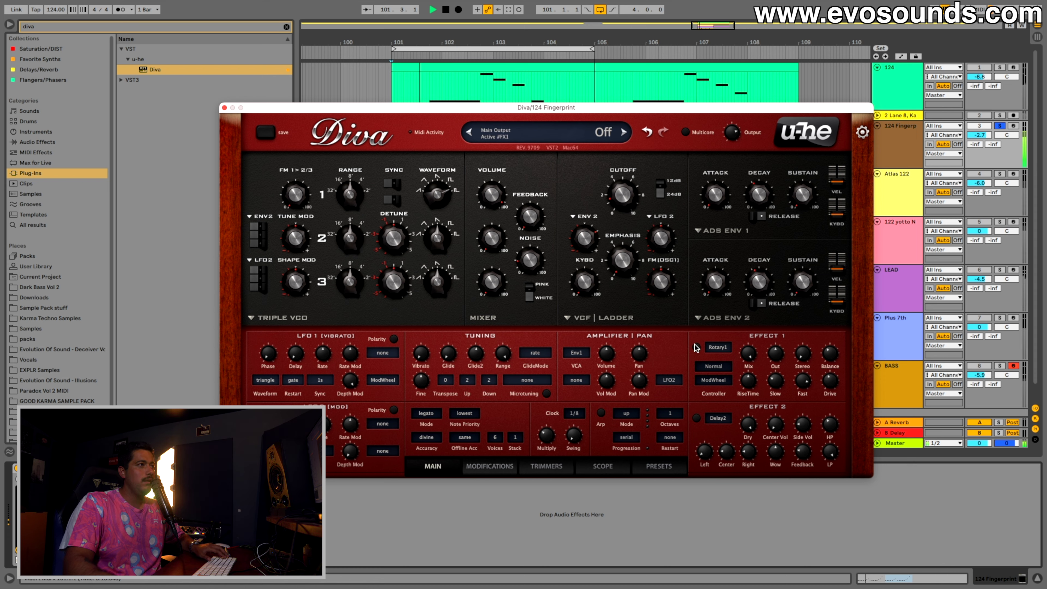
pyautogui.click(696, 417)
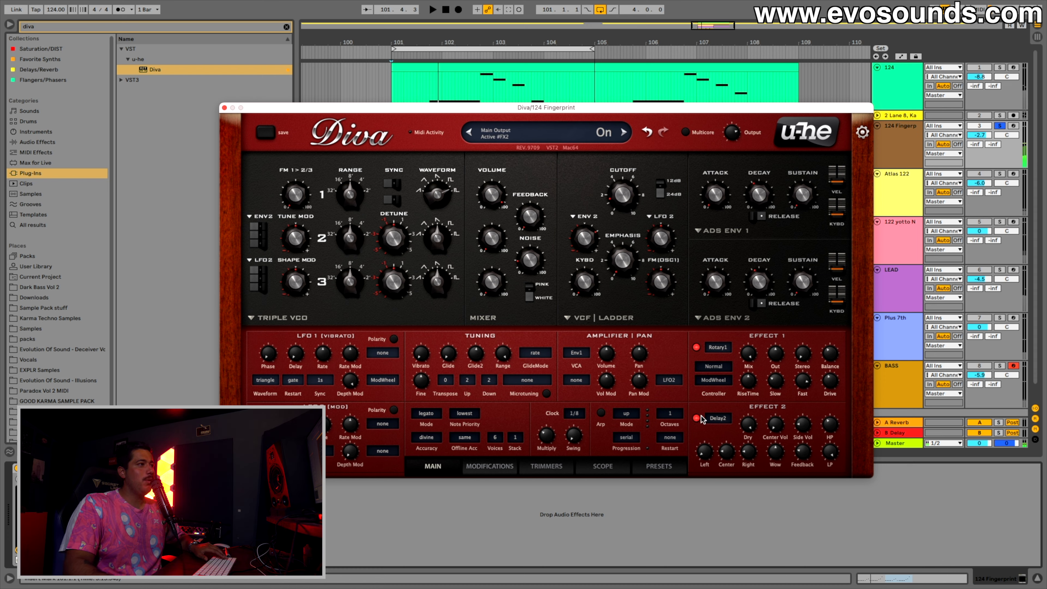
pyautogui.click(723, 417)
pyautogui.click(729, 411)
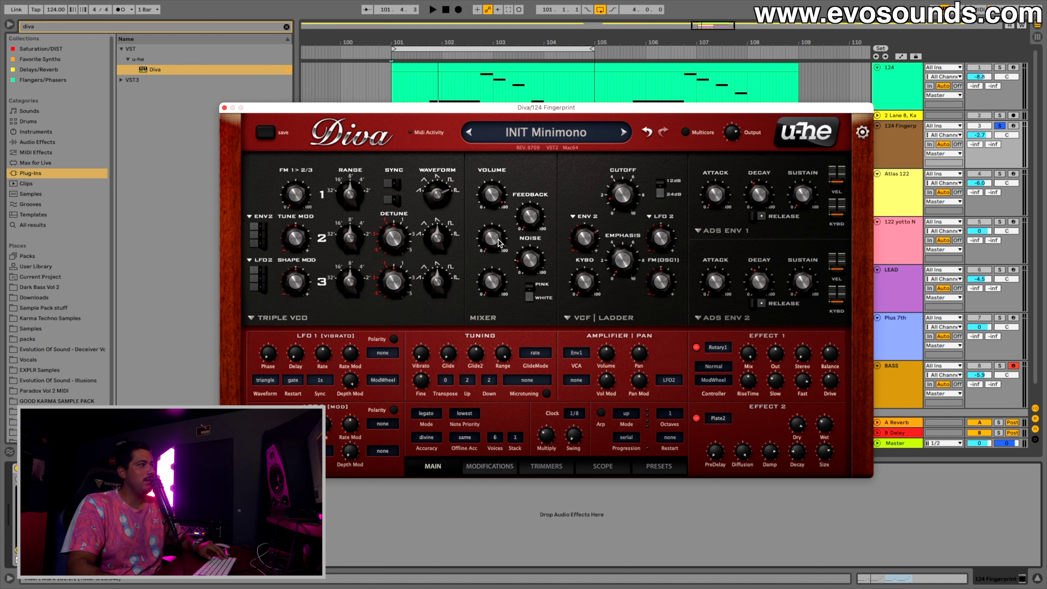
# - Browse the Modifications and Trimmers pages, return to the main page, and close Diva
pyautogui.click(491, 465)
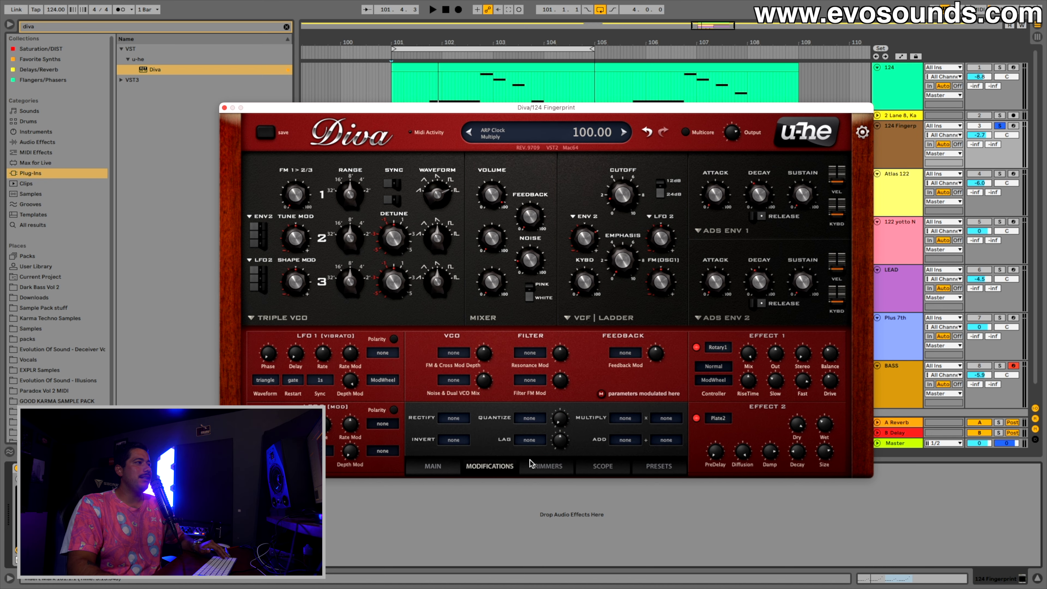
pyautogui.click(531, 463)
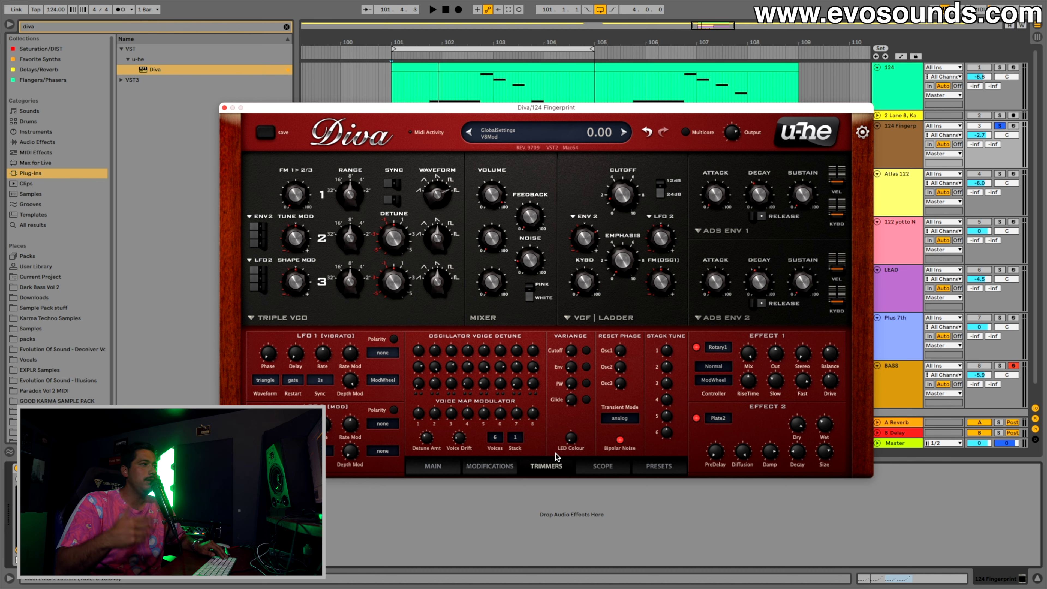
pyautogui.click(429, 467)
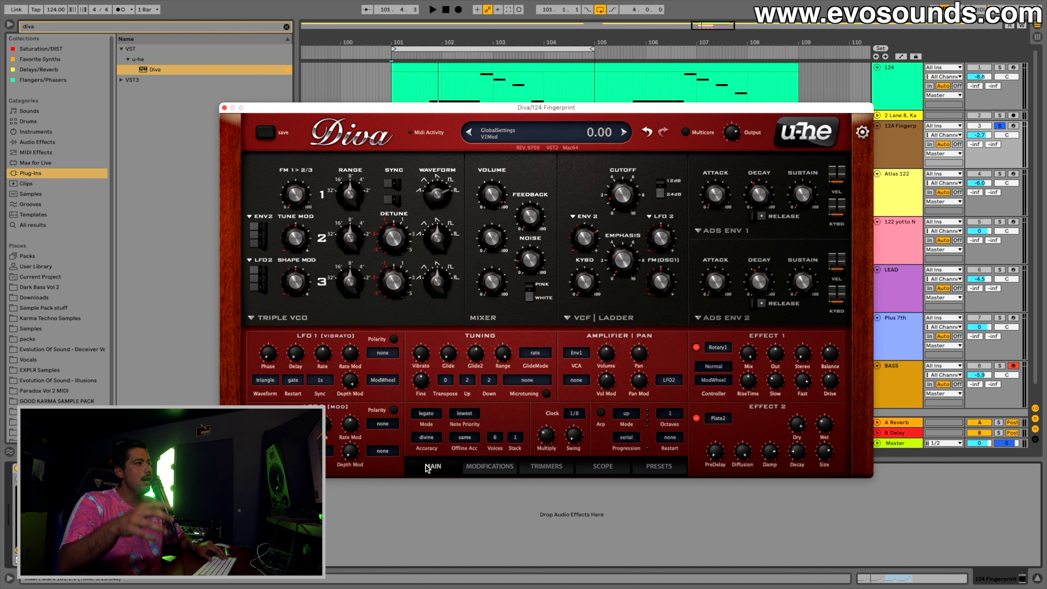
pyautogui.click(224, 108)
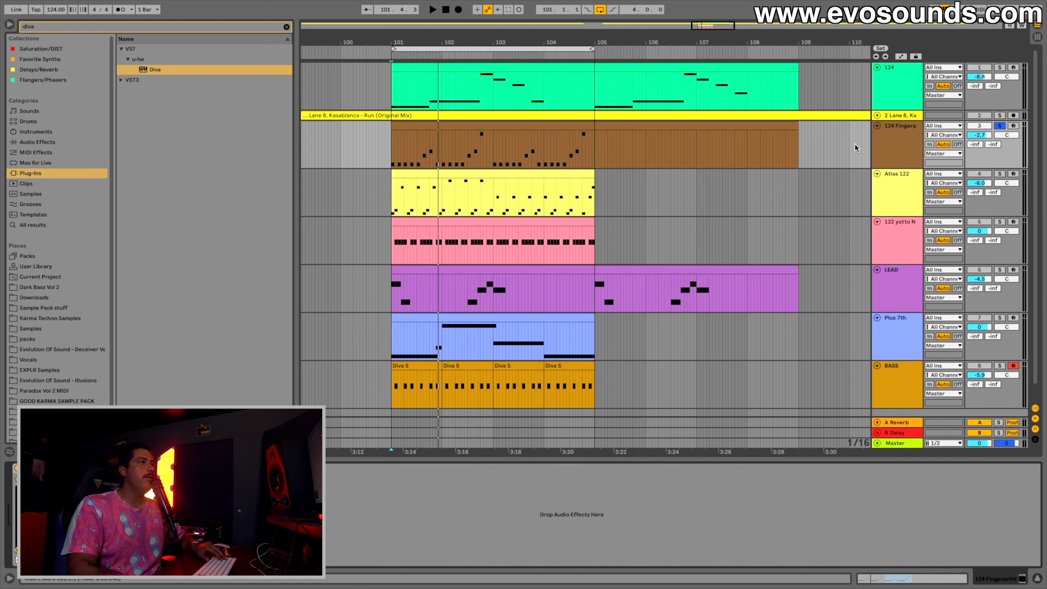
# - Solo the Atlas 122 track, select its volume, and open its Diva instrument
pyautogui.click(999, 174)
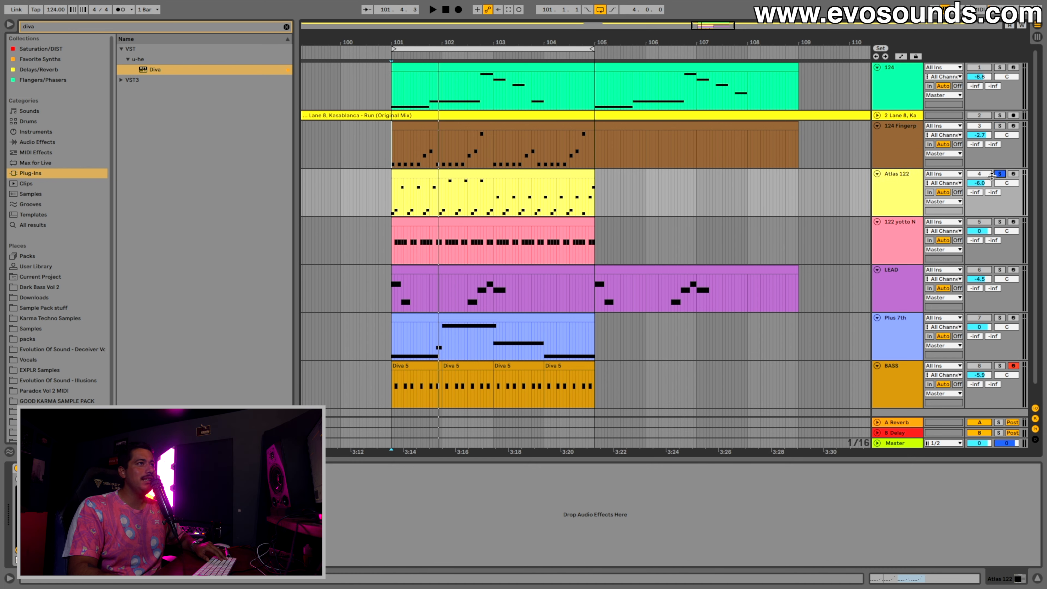
pyautogui.click(980, 182)
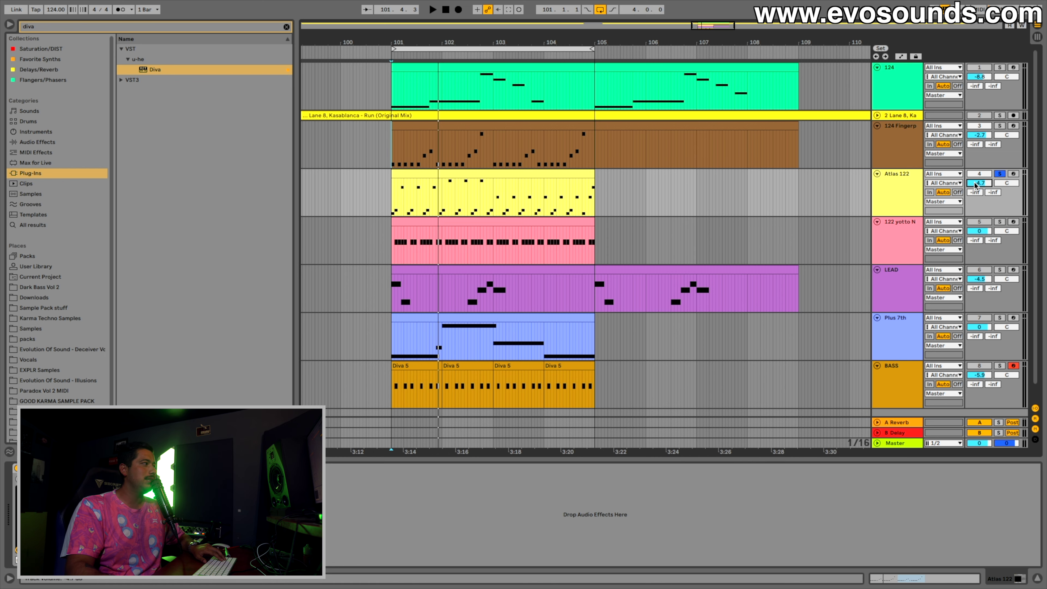
pyautogui.click(48, 469)
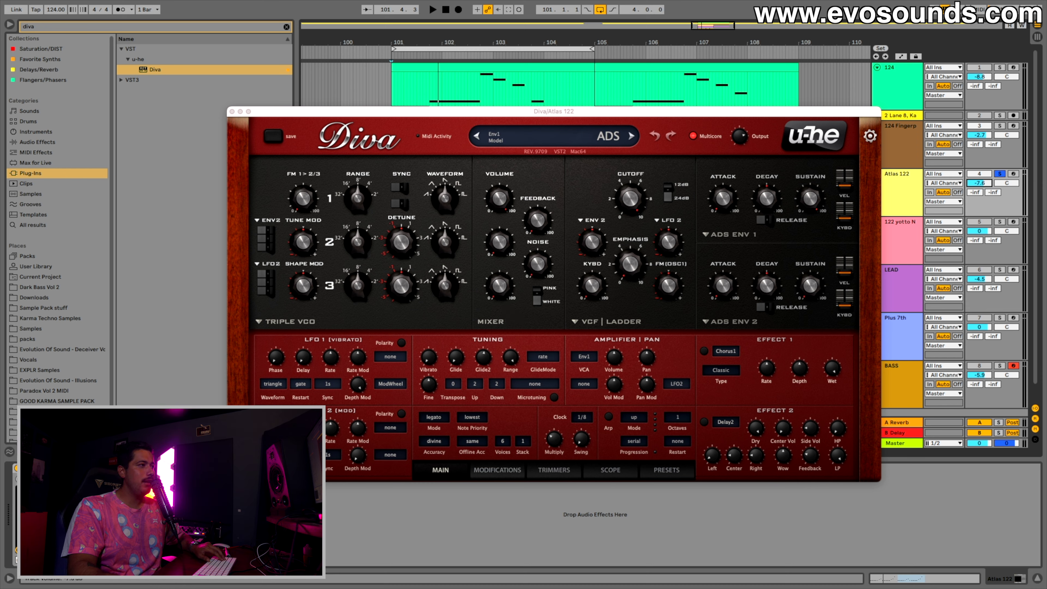
# - Lower the Atlas 122 track volume to -8.0 dB during playback
pyautogui.press('space')
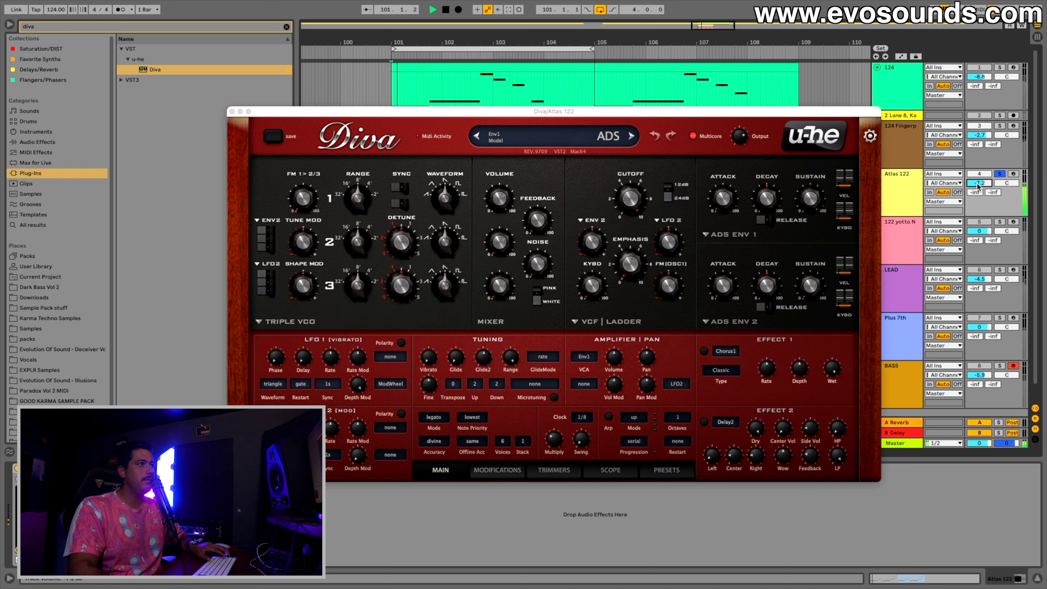
pyautogui.moveTo(980, 185); pyautogui.dragTo(979, 189)
pyautogui.scroll(-1, 979, 188)
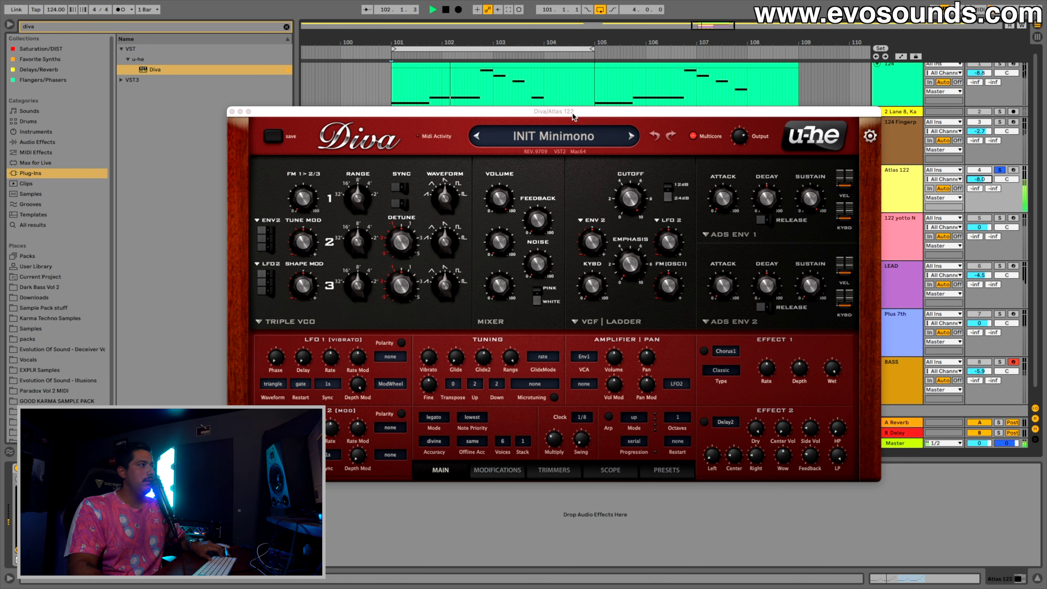
pyautogui.press('space')
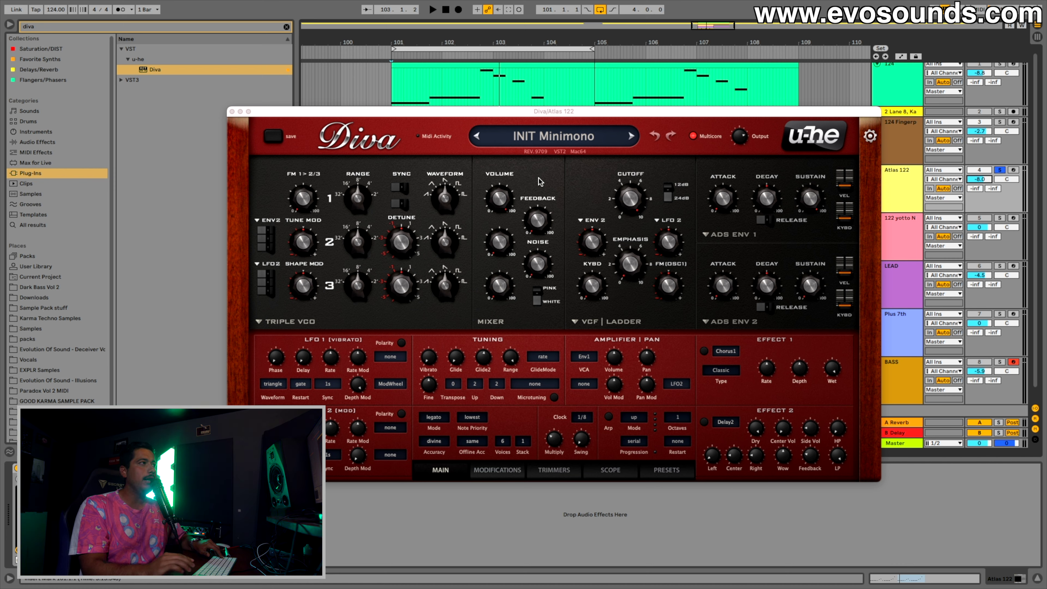
# - Reshape oscillator 1's waveform in Diva and audition the patch
pyautogui.click(434, 208)
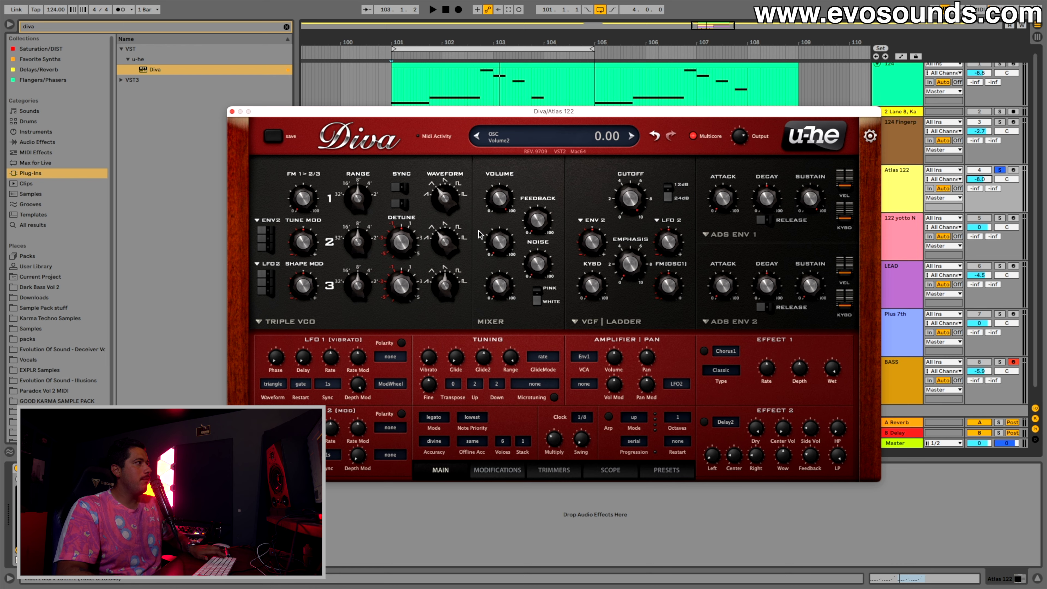
pyautogui.press('space')
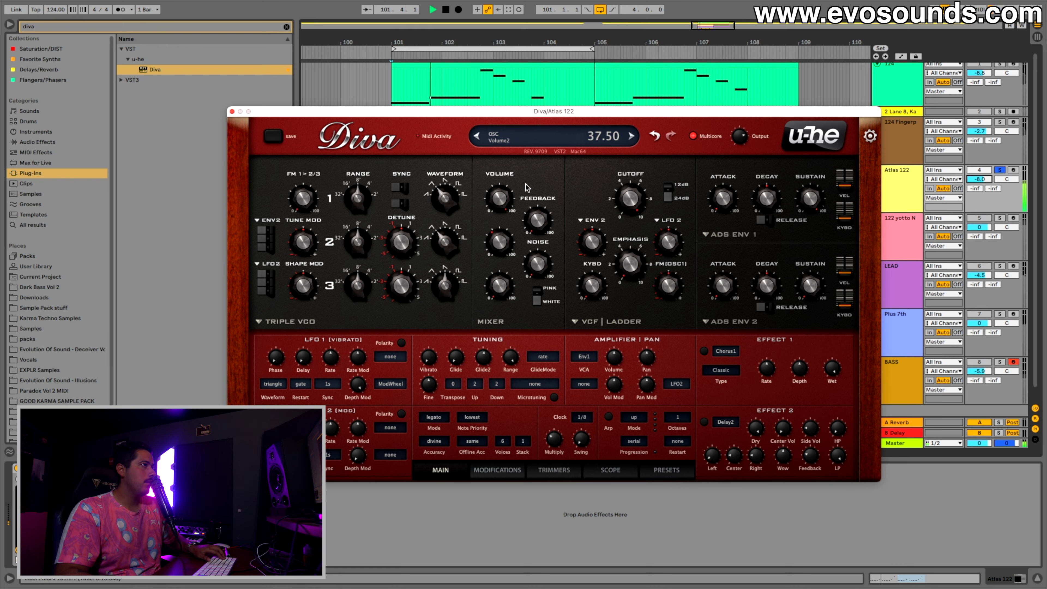
pyautogui.press('space')
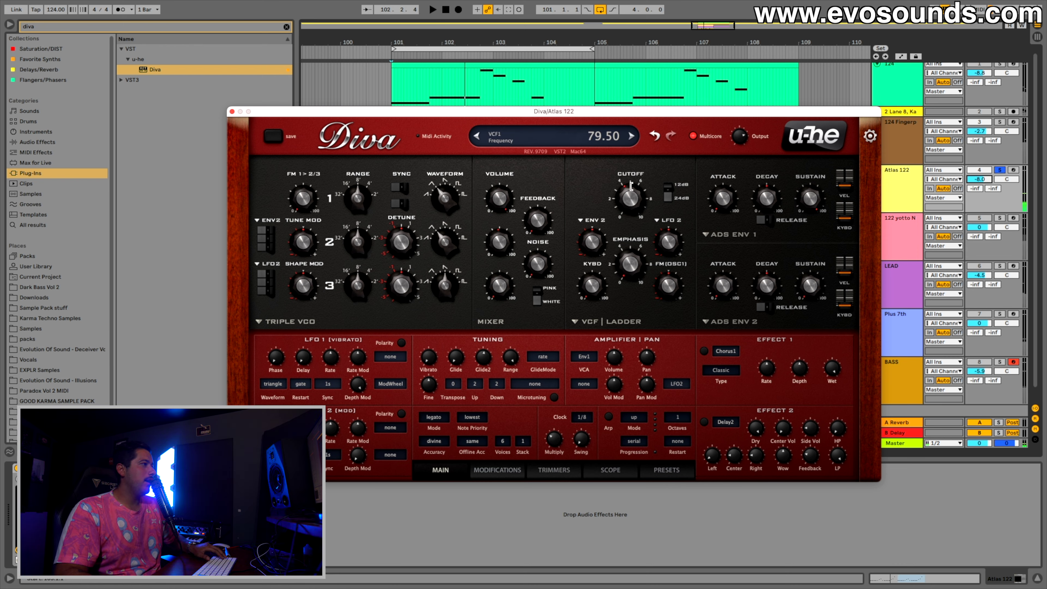
pyautogui.press('space')
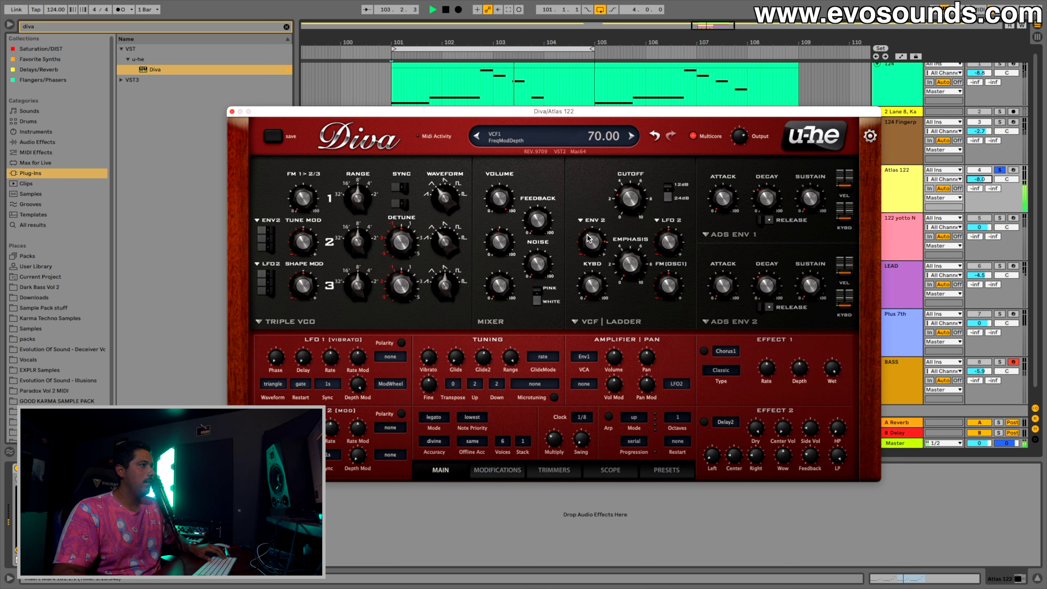
# - Enable Plate1 as Diva's first effect and deepen envelope 2 filter modulation to 84
pyautogui.press('space')
pyautogui.click(705, 352)
pyautogui.click(724, 352)
pyautogui.click(598, 283)
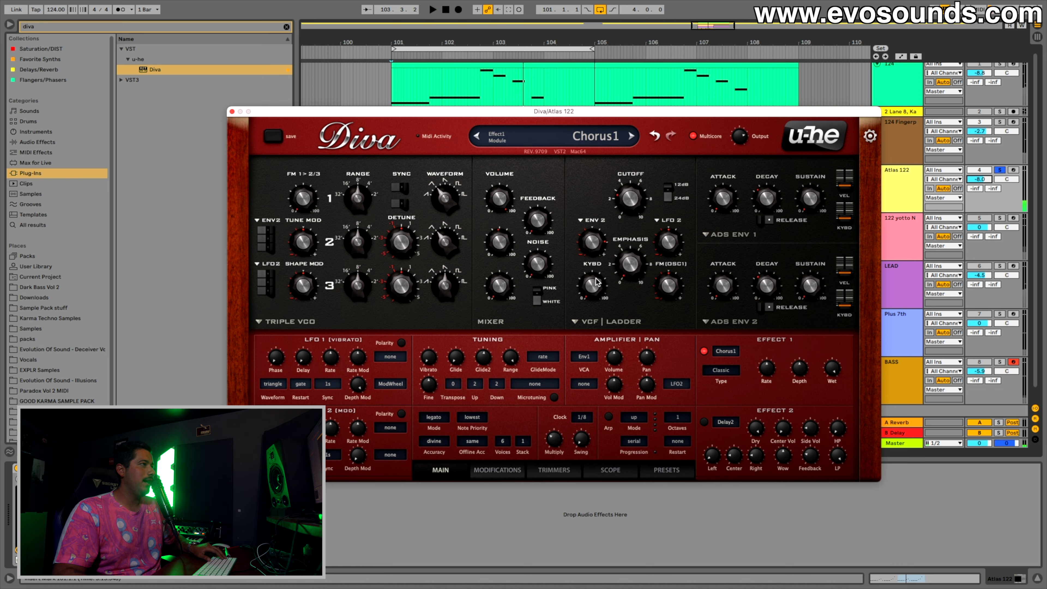
pyautogui.moveTo(592, 251); pyautogui.dragTo(591, 247)
pyautogui.press('space')
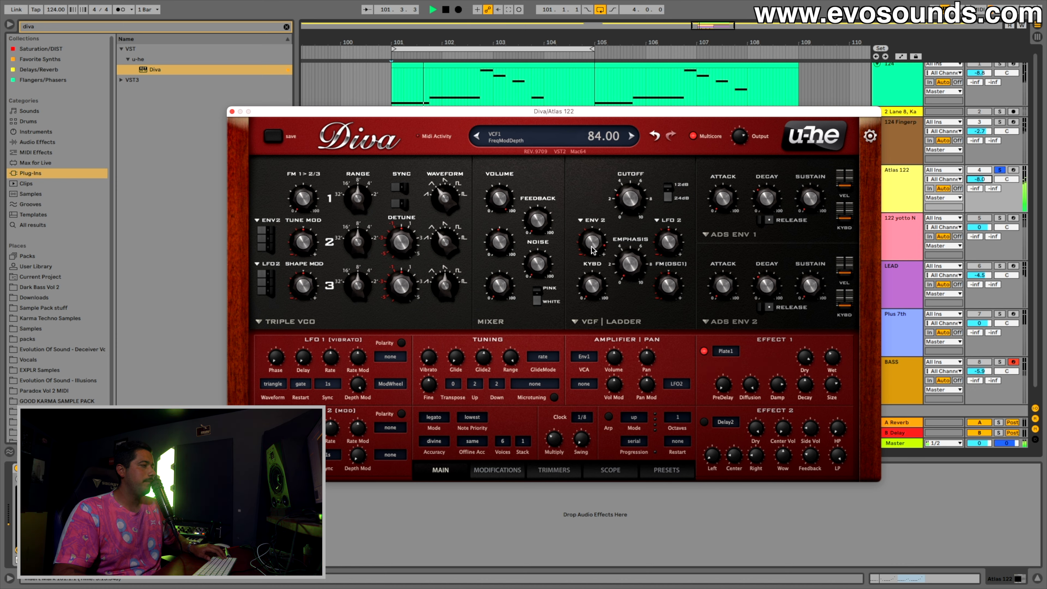
pyautogui.press('space')
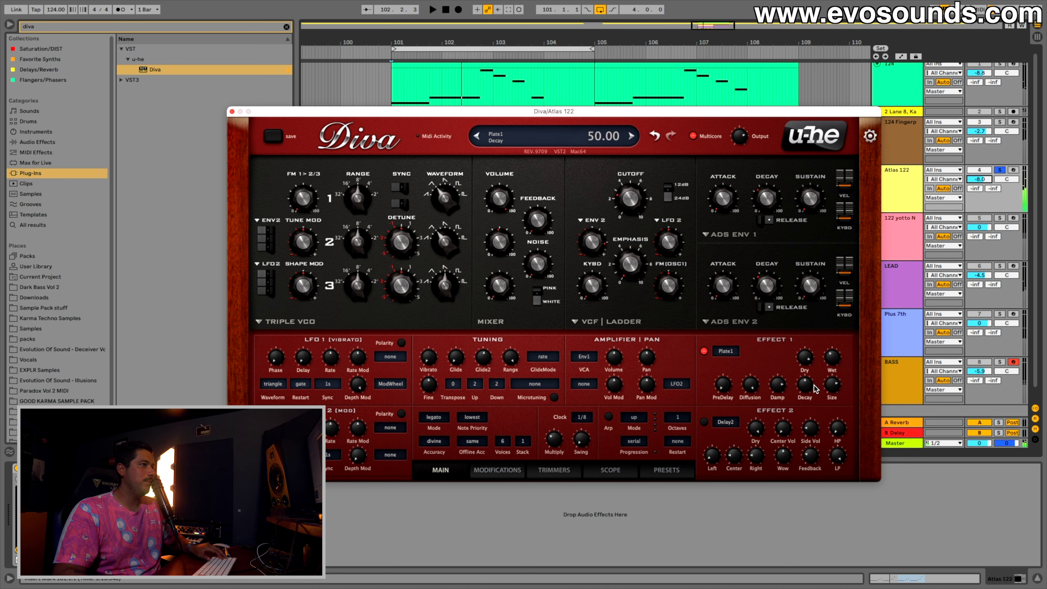
# - Set the plate reverb to decay 12.50, size 170 and wet 40 while listening
pyautogui.moveTo(807, 390); pyautogui.dragTo(837, 377)
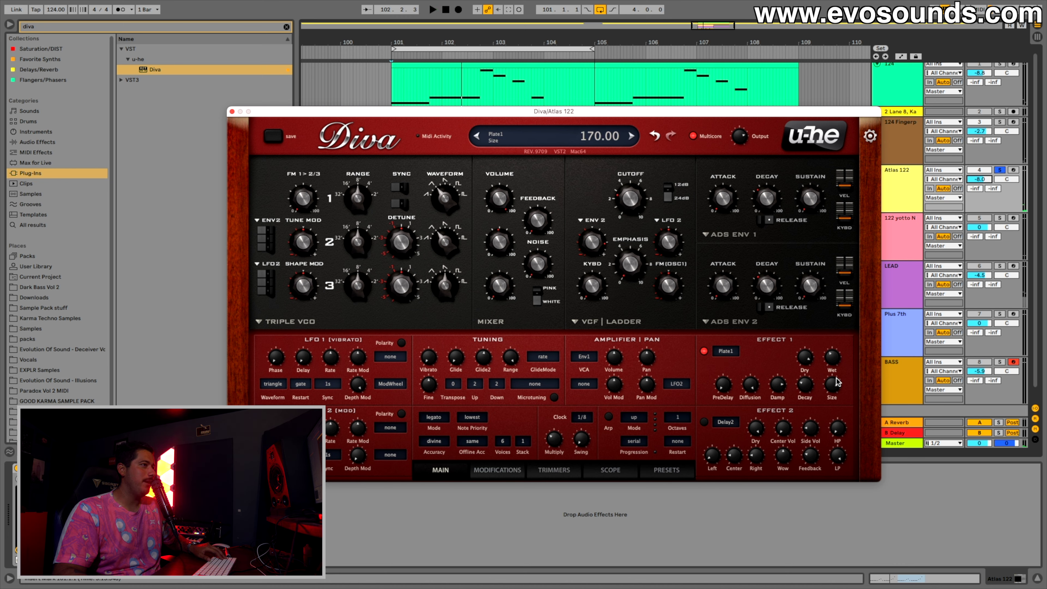
pyautogui.scroll(-20, 806, 392)
pyautogui.press('space')
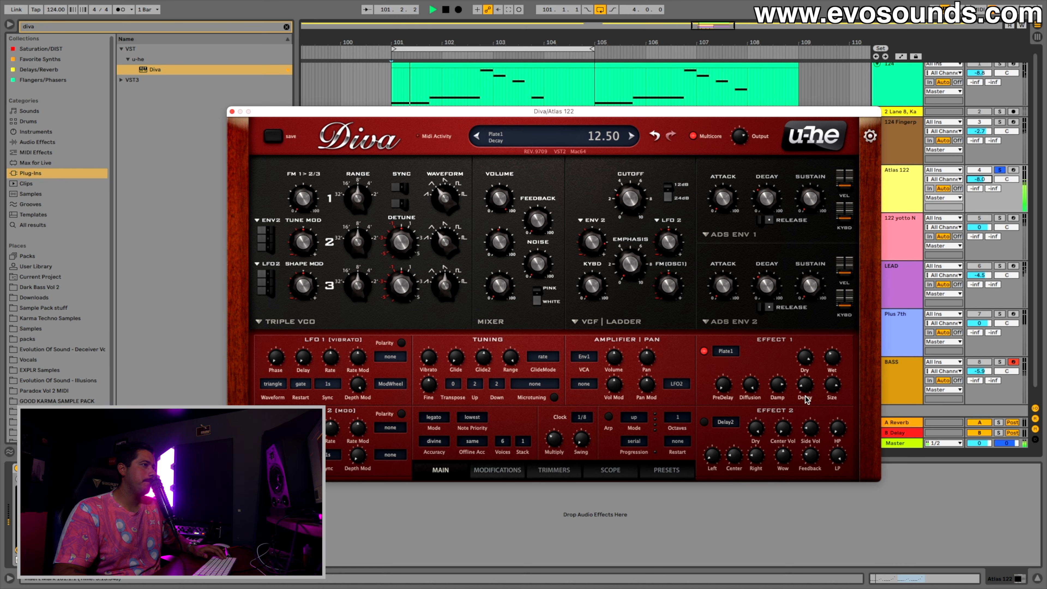
pyautogui.scroll(-3, 806, 394)
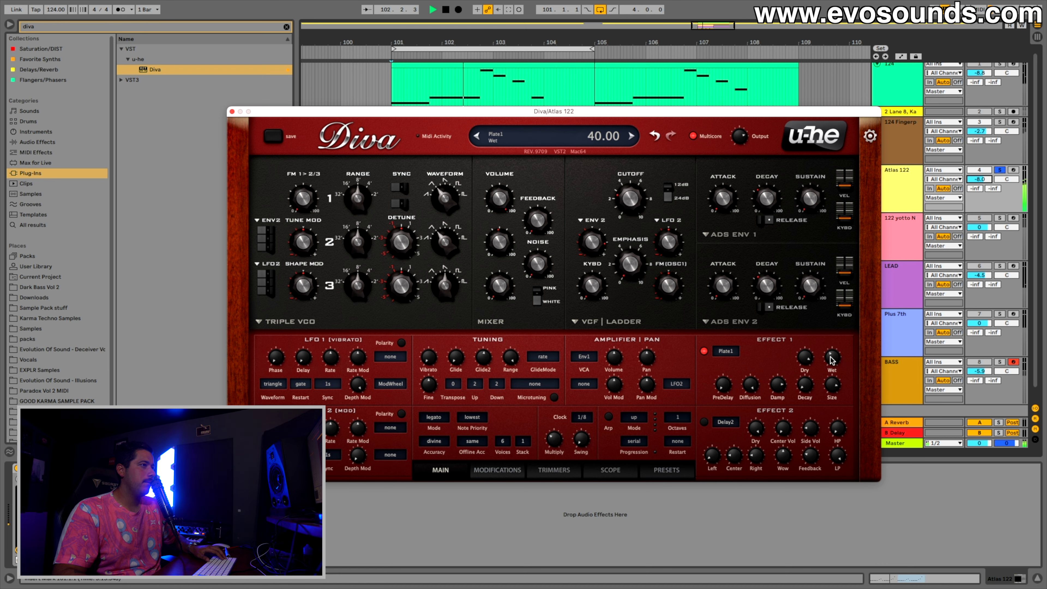
pyautogui.scroll(-8, 831, 361)
pyautogui.scroll(1, 830, 361)
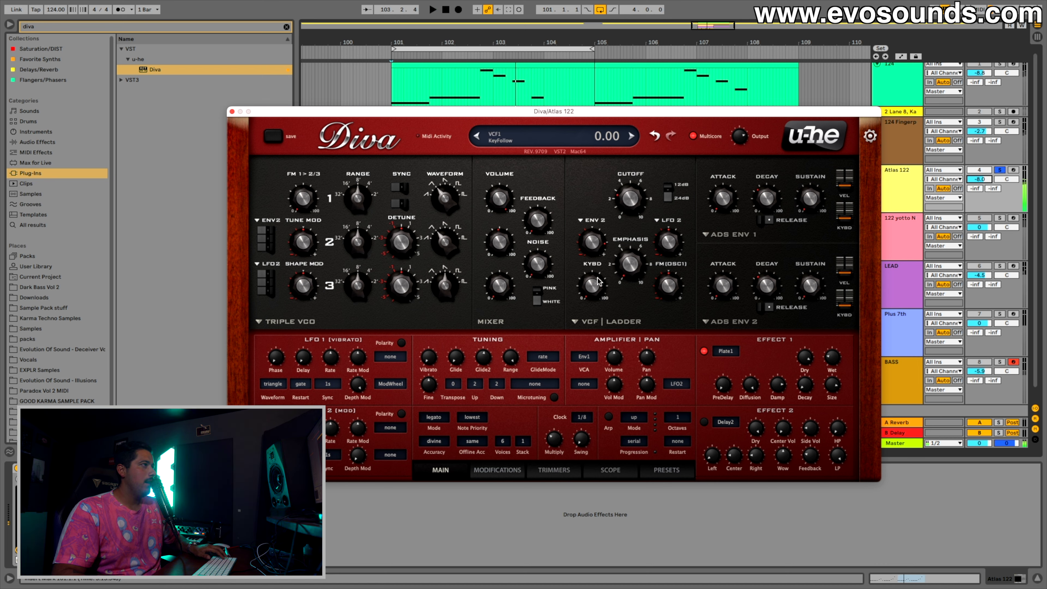
pyautogui.scroll(-1, 359, 243)
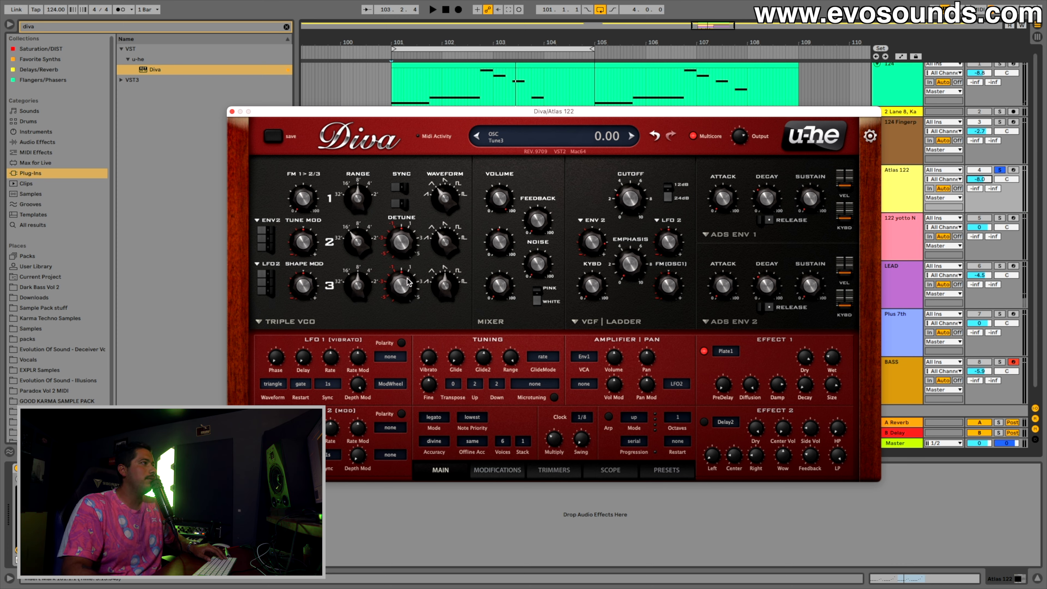
# - Turn oscillator 2 volume down to about 28 and ease envelope 2 filter depth to 80
pyautogui.press('space')
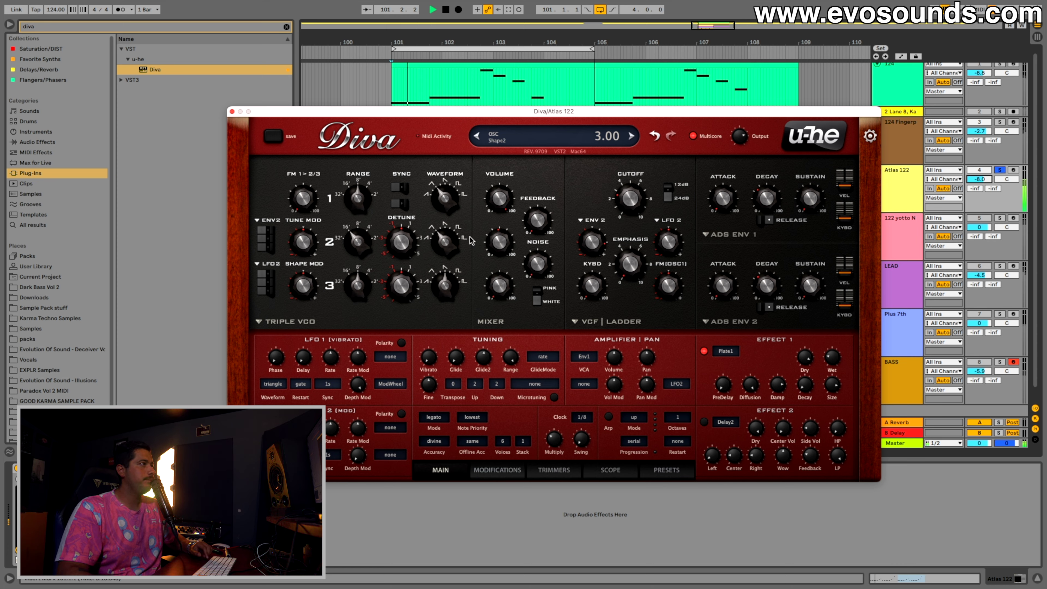
pyautogui.moveTo(492, 248); pyautogui.dragTo(482, 267)
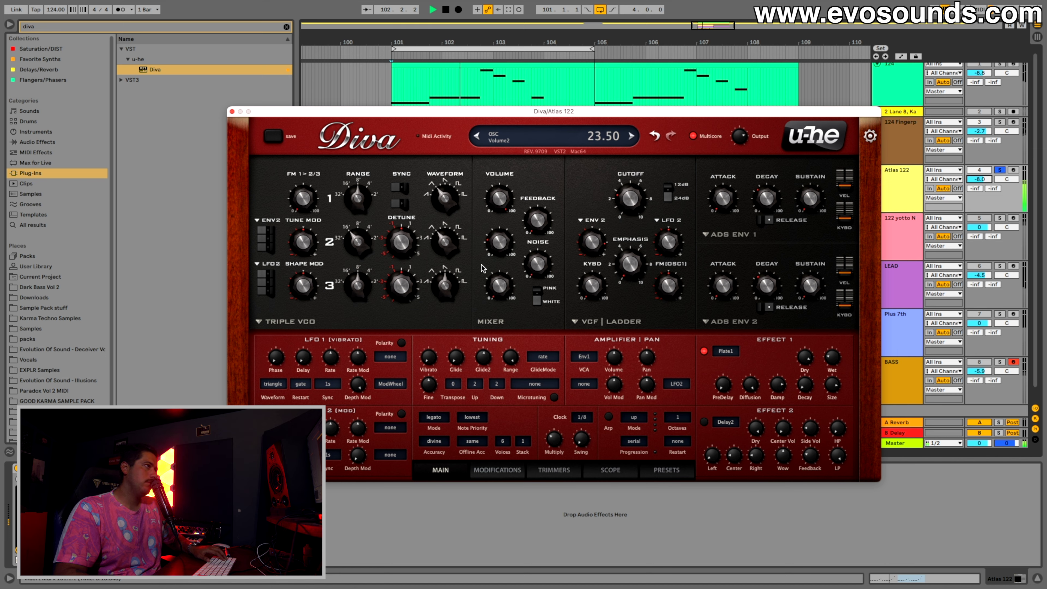
pyautogui.moveTo(587, 240); pyautogui.dragTo(588, 247)
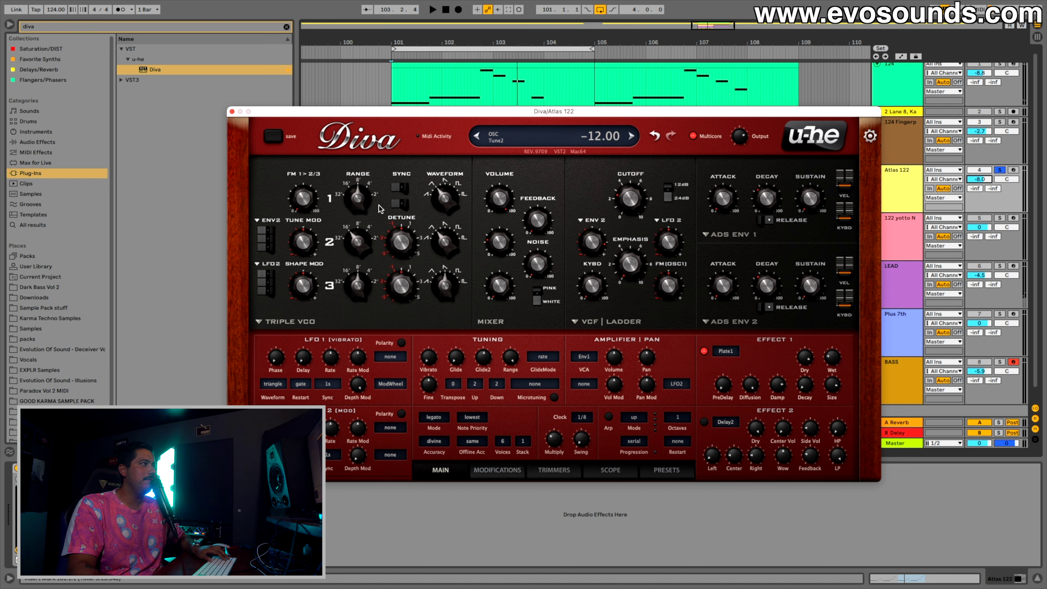
pyautogui.press('space')
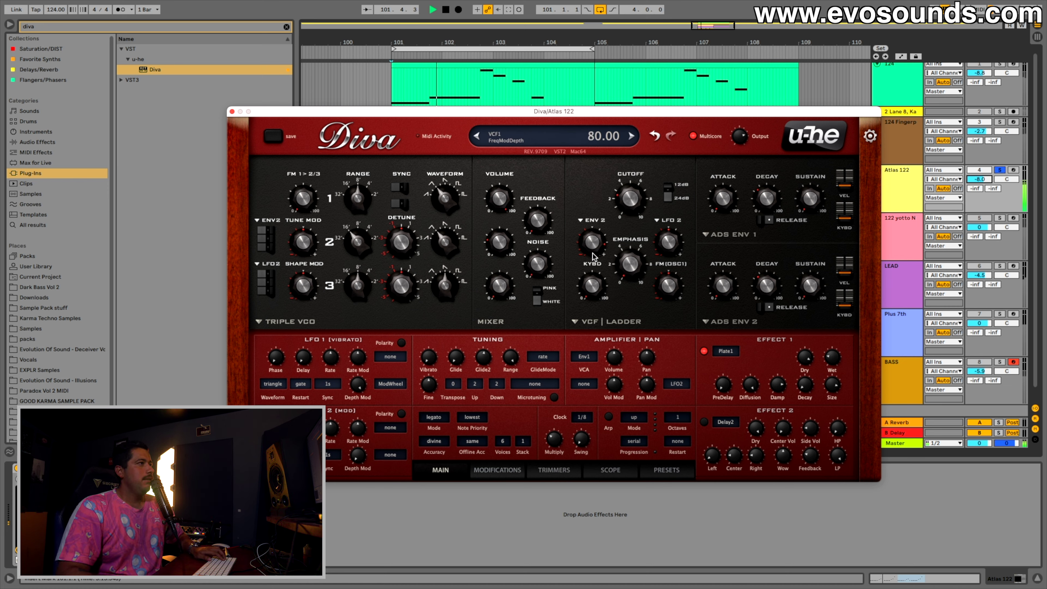
pyautogui.press('space')
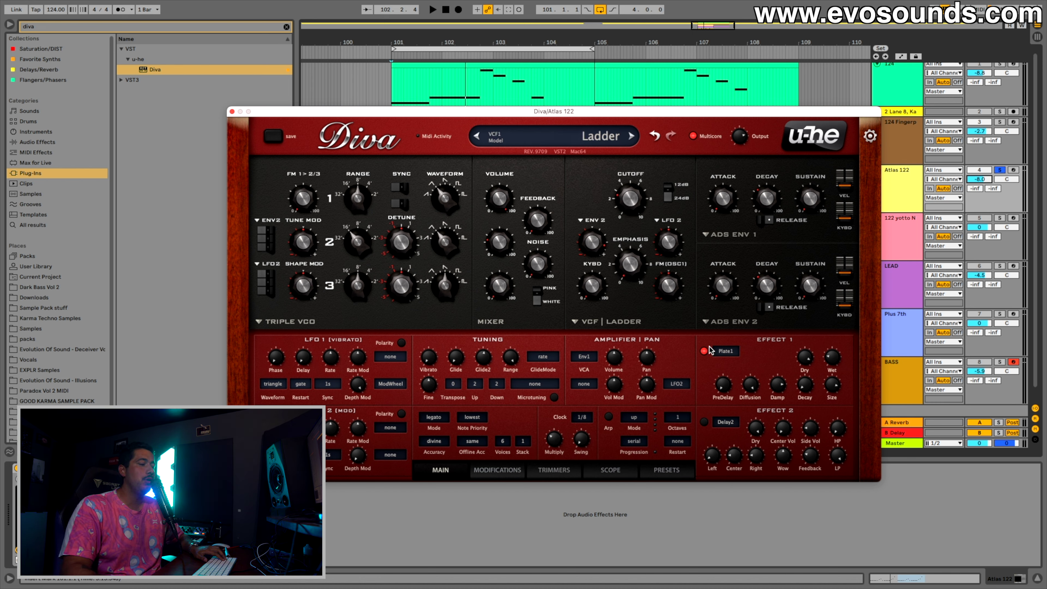
# - Enable Rotary2 as the second effect with stereo 0 and drive 44
pyautogui.click(705, 421)
pyautogui.click(726, 422)
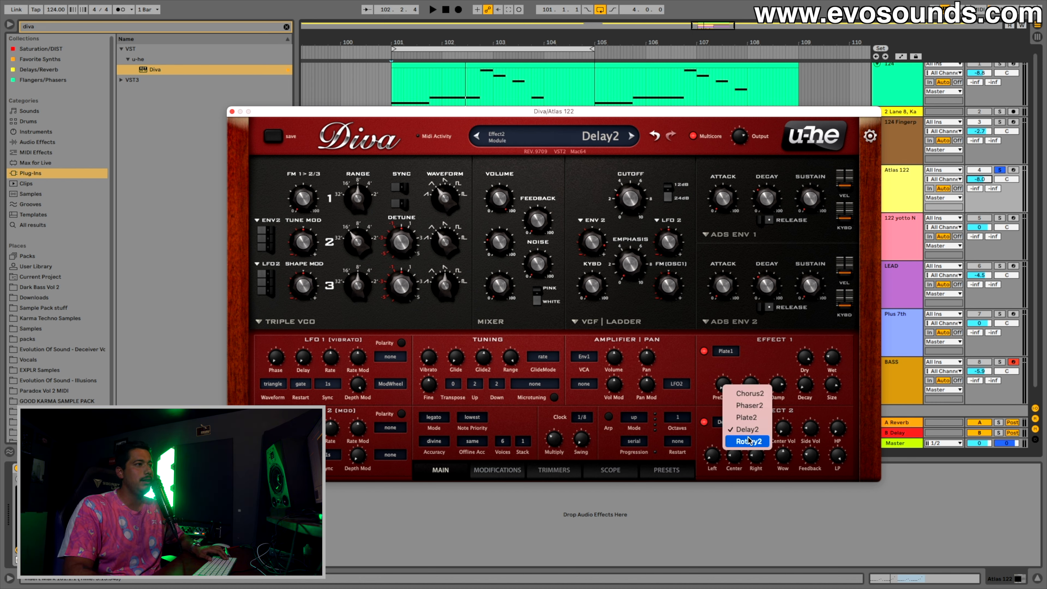
pyautogui.click(749, 441)
pyautogui.press('space')
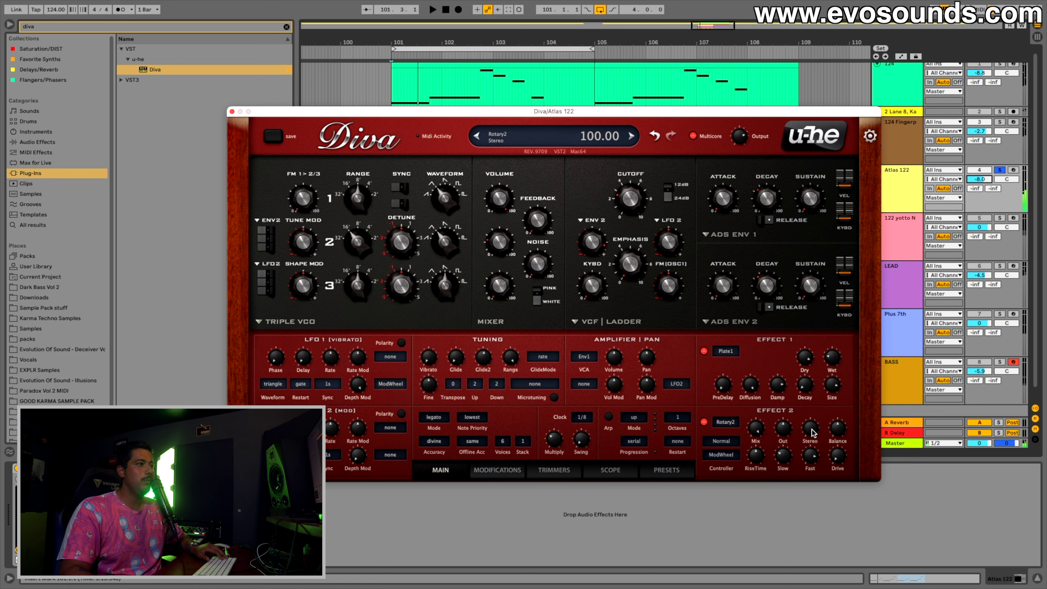
pyautogui.moveTo(810, 430); pyautogui.dragTo(767, 587)
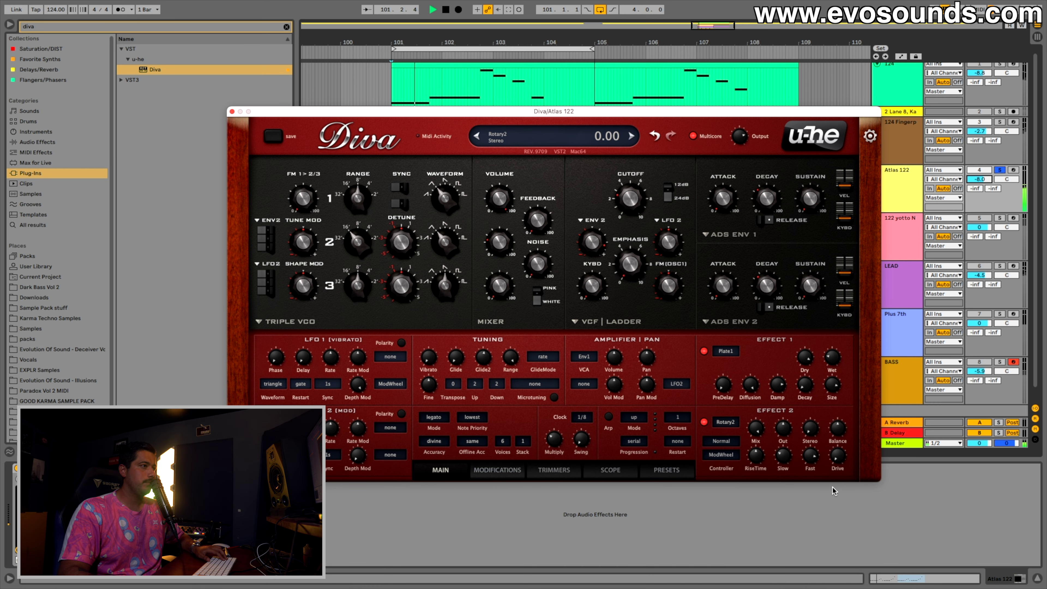
pyautogui.moveTo(838, 456)
pyautogui.mouseDown()
pyautogui.moveTo(866, 382)
pyautogui.moveTo(837, 455)
pyautogui.mouseUp()
# - Tweak both envelope decays and switch off both envelope releases
pyautogui.moveTo(770, 287); pyautogui.dragTo(769, 288)
pyautogui.click(767, 306)
pyautogui.click(768, 220)
pyautogui.moveTo(769, 201); pyautogui.dragTo(769, 202)
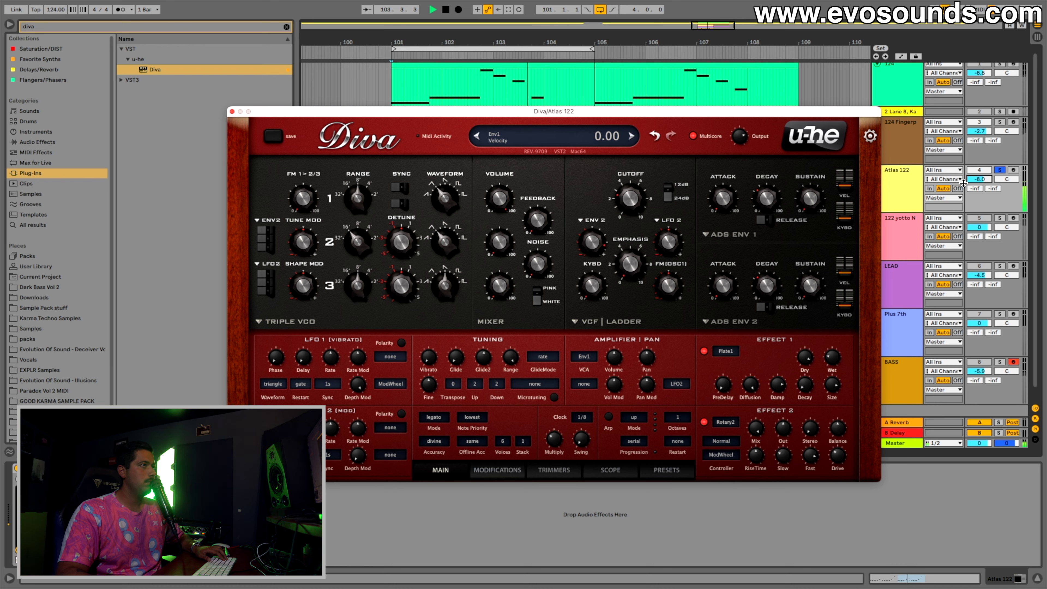
# - Raise Atlas 122 volume to -2.7 dB, set cutoff to 62 and oscillator 2 volume to 35
pyautogui.moveTo(979, 179); pyautogui.dragTo(979, 181)
pyautogui.moveTo(504, 240); pyautogui.dragTo(518, 204)
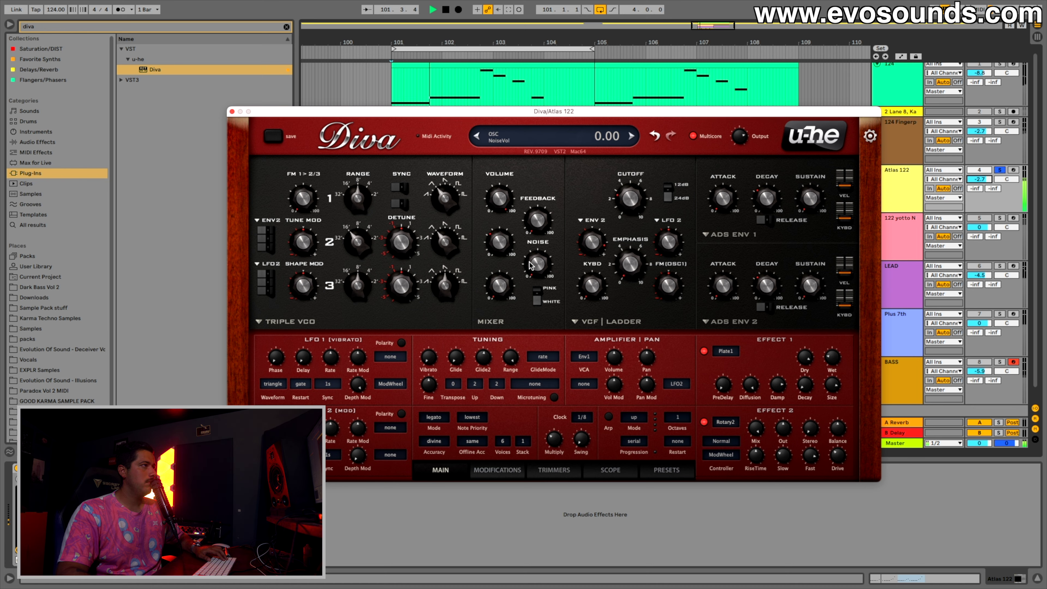
pyautogui.moveTo(619, 194); pyautogui.dragTo(618, 194)
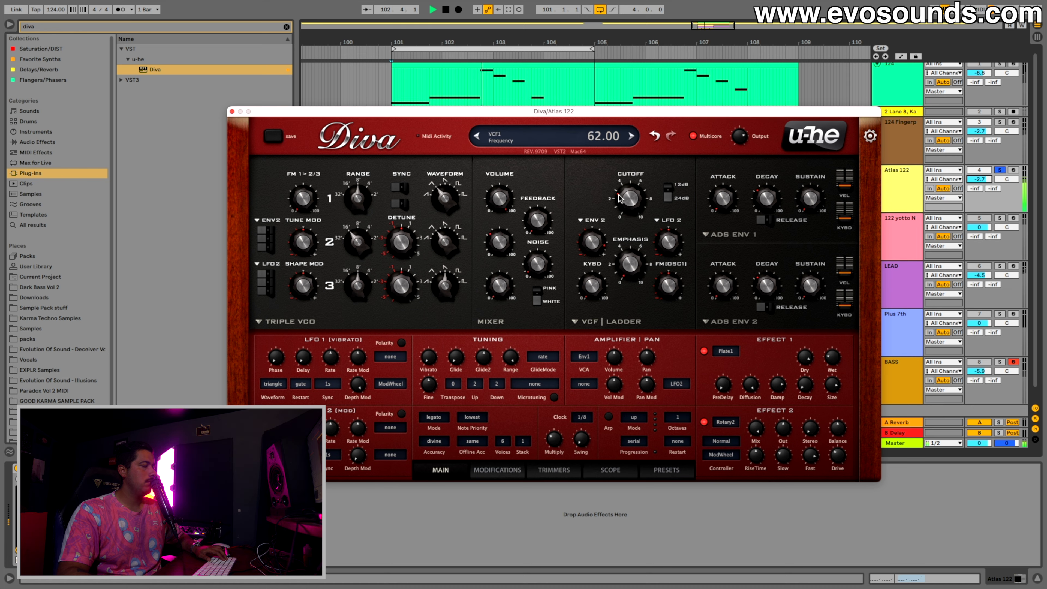
pyautogui.moveTo(595, 238); pyautogui.dragTo(595, 238)
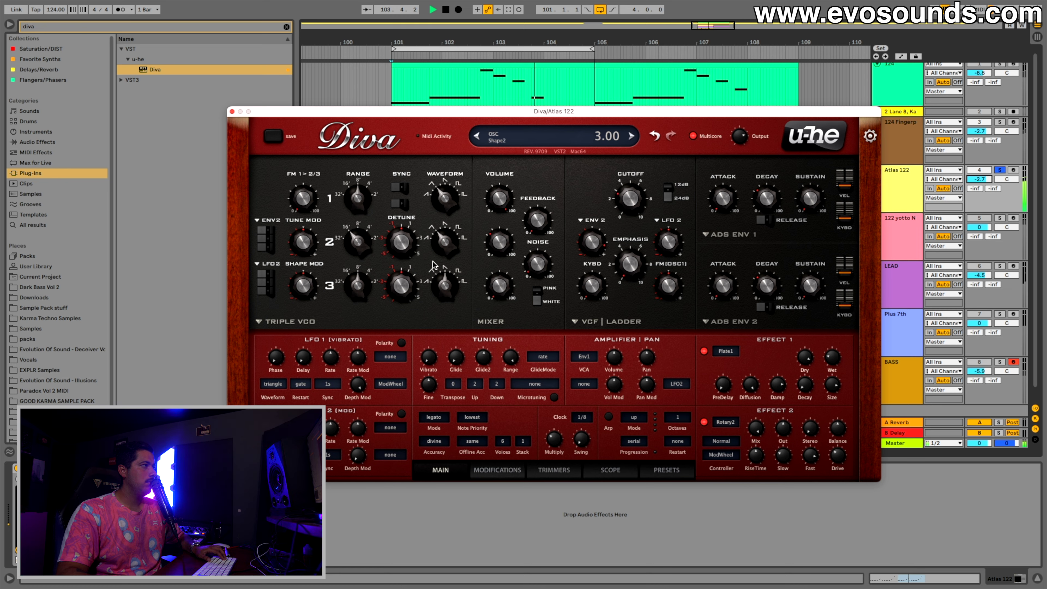
pyautogui.moveTo(496, 243); pyautogui.dragTo(476, 260)
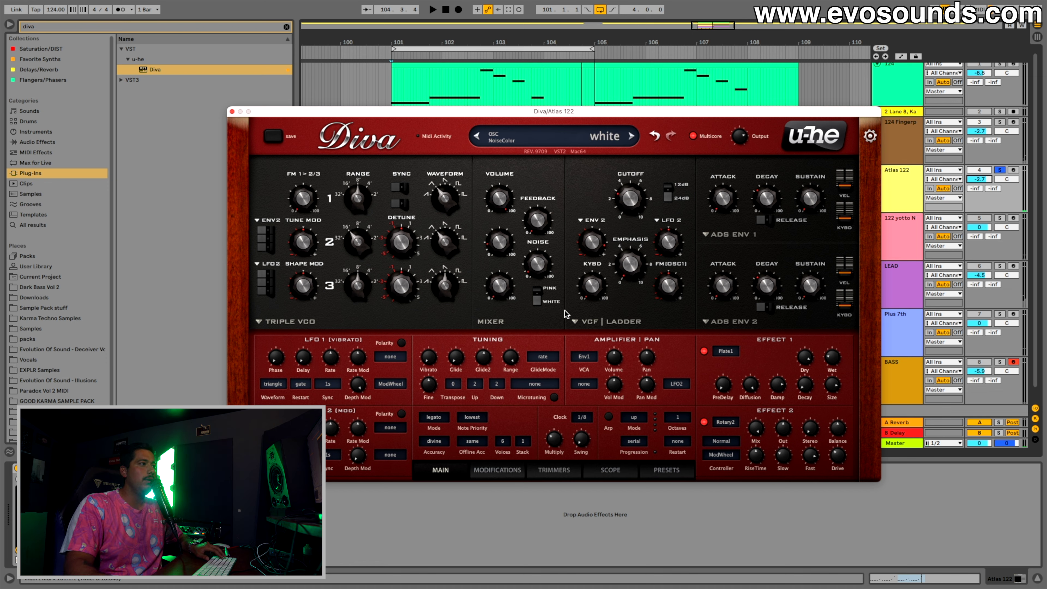
# - Load Rotary1 into the first effect slot, plate reverb into the second, and re-enable effect 1
pyautogui.click(704, 351)
pyautogui.click(725, 351)
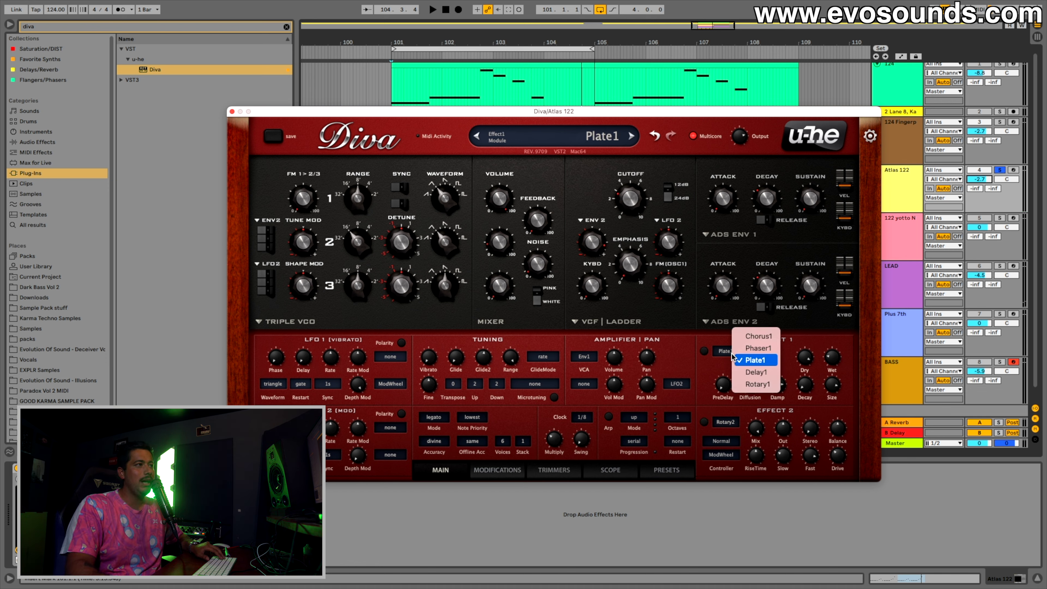
pyautogui.click(749, 385)
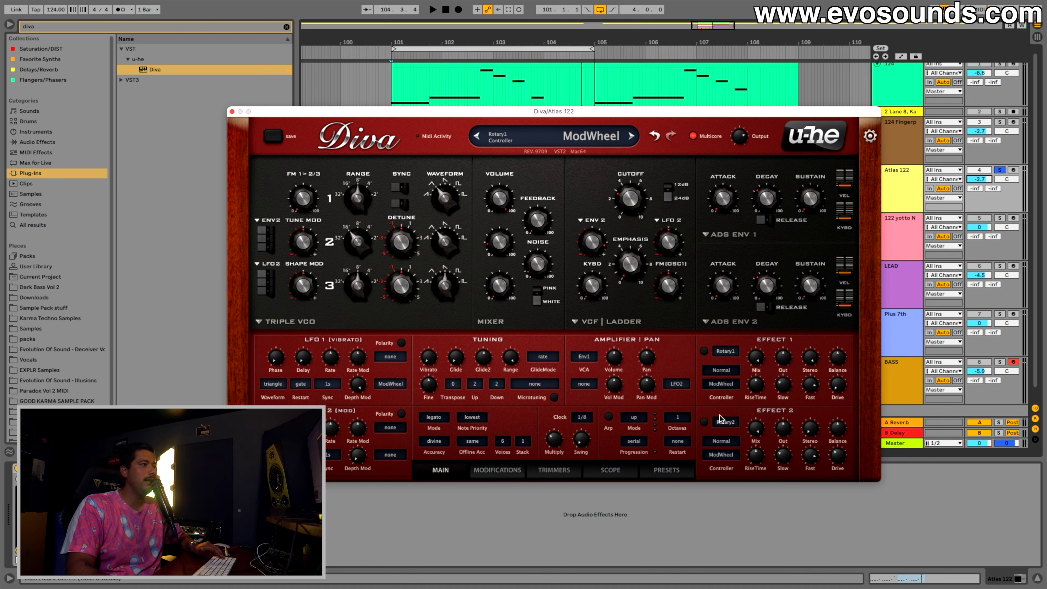
pyautogui.click(725, 422)
pyautogui.click(745, 403)
pyautogui.click(704, 351)
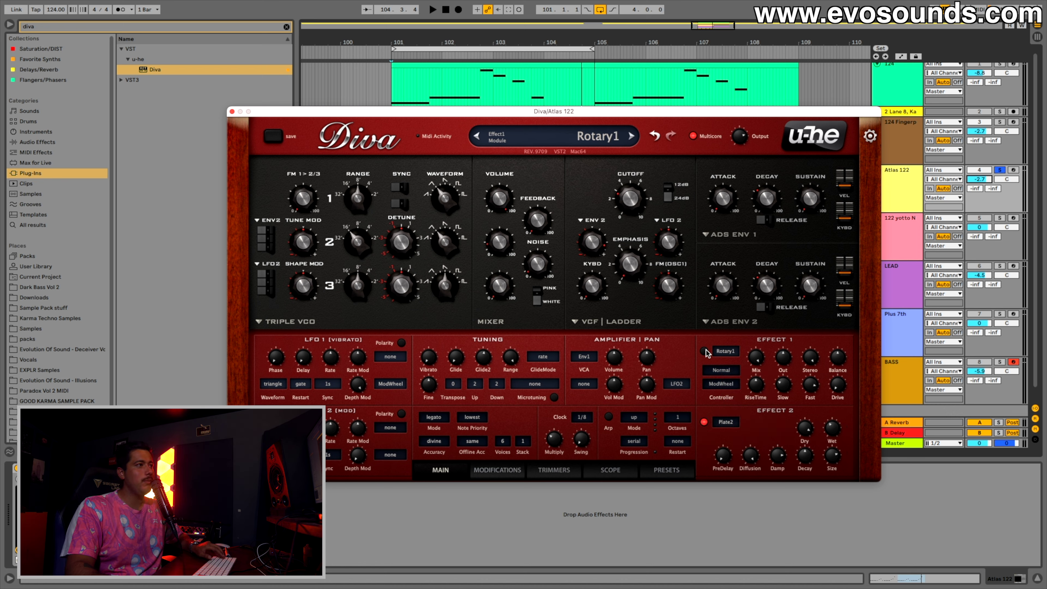
pyautogui.press('space')
# - Set Rotary1 drive 71, fast 31, balance 10.50, NoBass mode, and switch effect 2 to Delay2
pyautogui.moveTo(838, 383); pyautogui.dragTo(874, 313)
pyautogui.moveTo(810, 385); pyautogui.dragTo(782, 447)
pyautogui.moveTo(840, 359)
pyautogui.mouseDown()
pyautogui.moveTo(832, 400)
pyautogui.moveTo(836, 373)
pyautogui.mouseUp()
pyautogui.press('space')
pyautogui.click(712, 372)
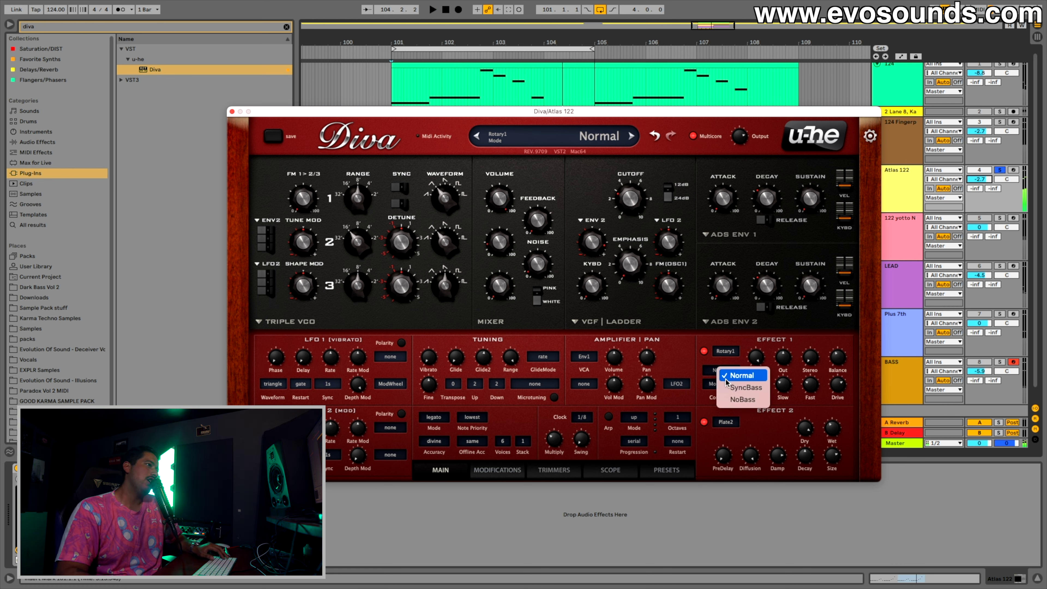
pyautogui.click(749, 399)
pyautogui.click(726, 422)
pyautogui.click(747, 439)
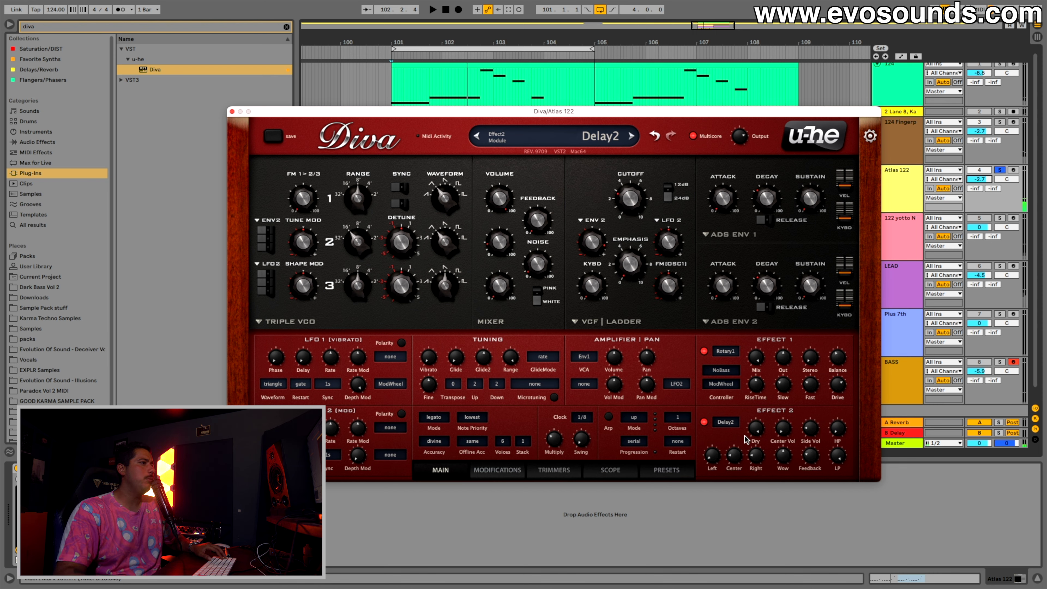
# - Nudge the delay's high-pass filter and set the song tempo to 122
pyautogui.press('space')
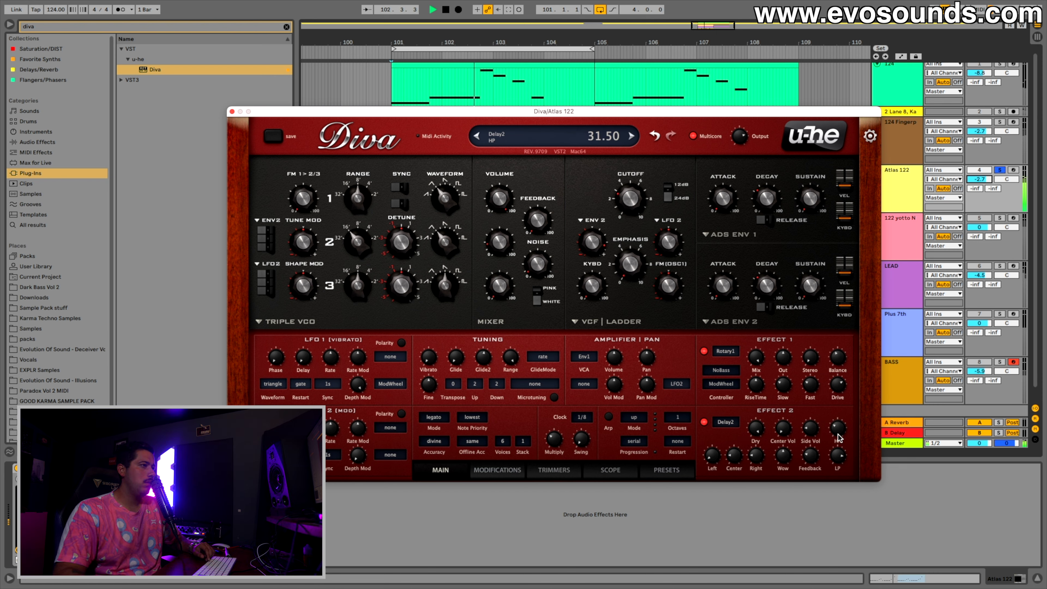
pyautogui.moveTo(844, 421)
pyautogui.mouseDown()
pyautogui.moveTo(844, 411)
pyautogui.moveTo(844, 420)
pyautogui.mouseUp()
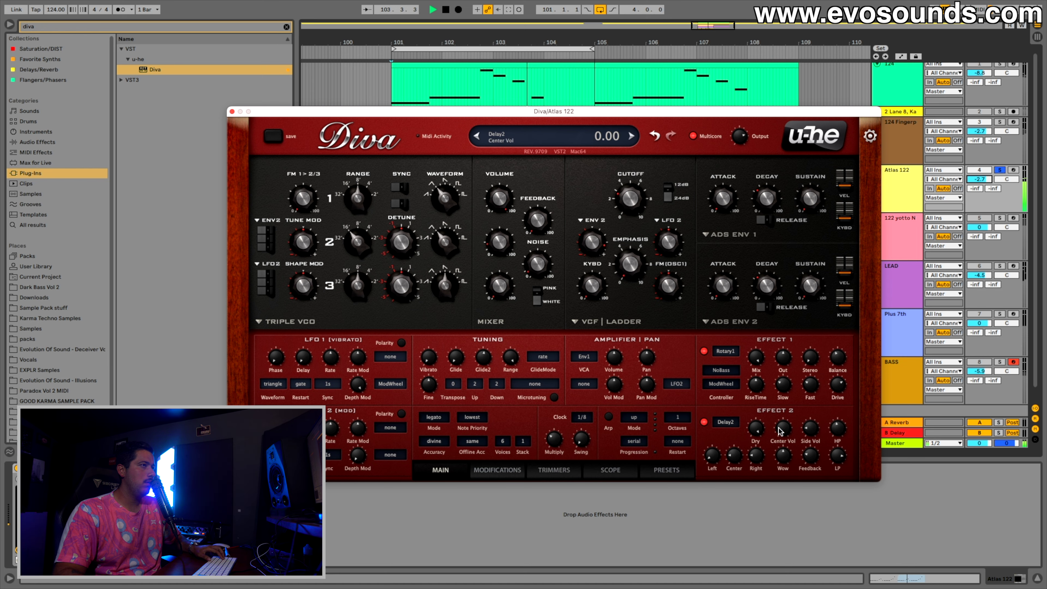
pyautogui.click(56, 10)
pyautogui.write('122')
pyautogui.press('Return')
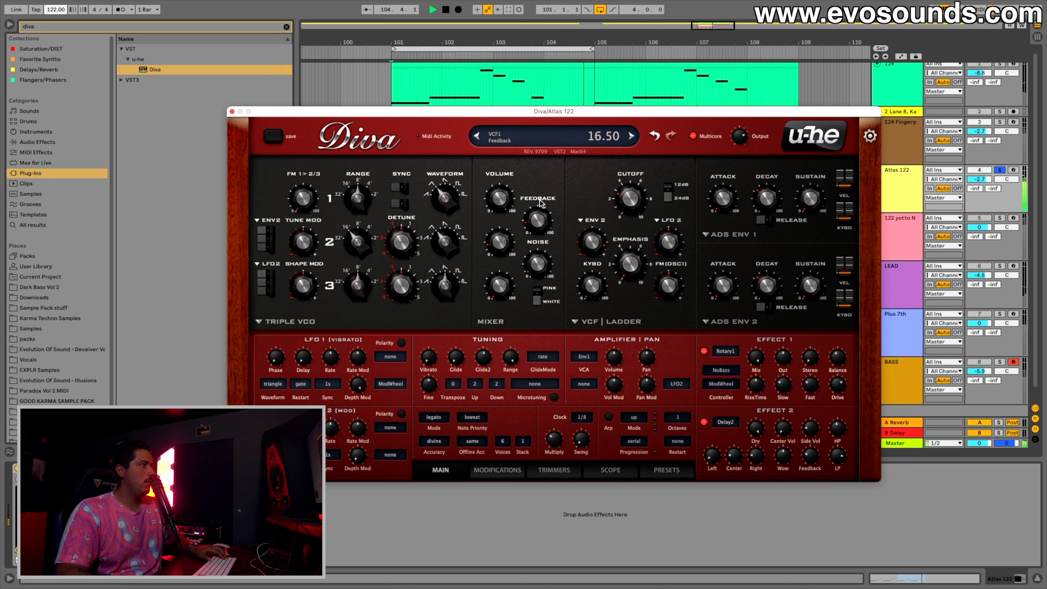
# - Switch off the first effect, turn both envelope releases on, and raise filter feedback to 48.50
pyautogui.click(704, 351)
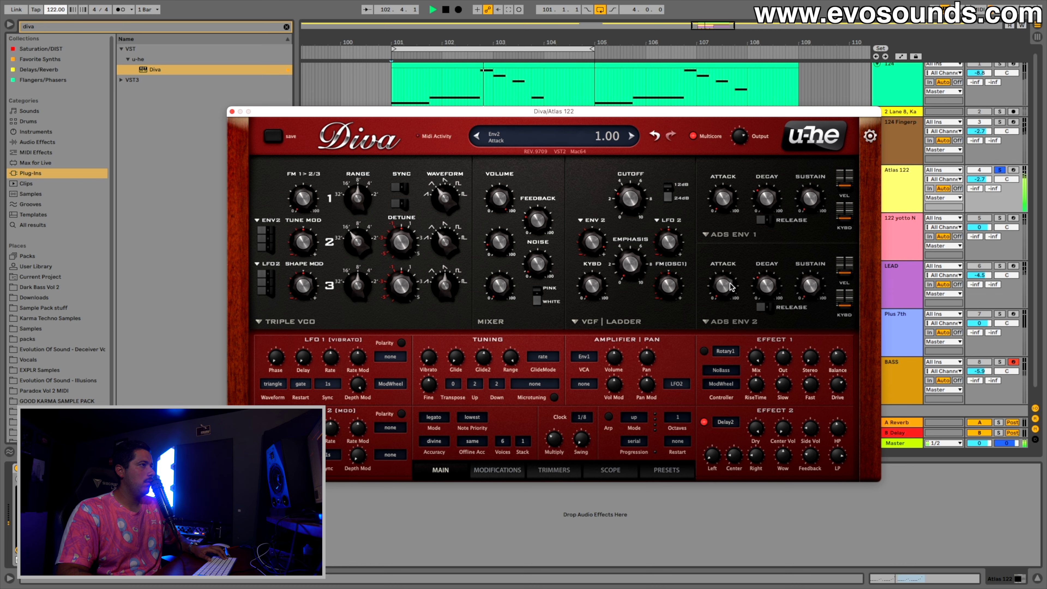
pyautogui.press('space')
pyautogui.click(767, 220)
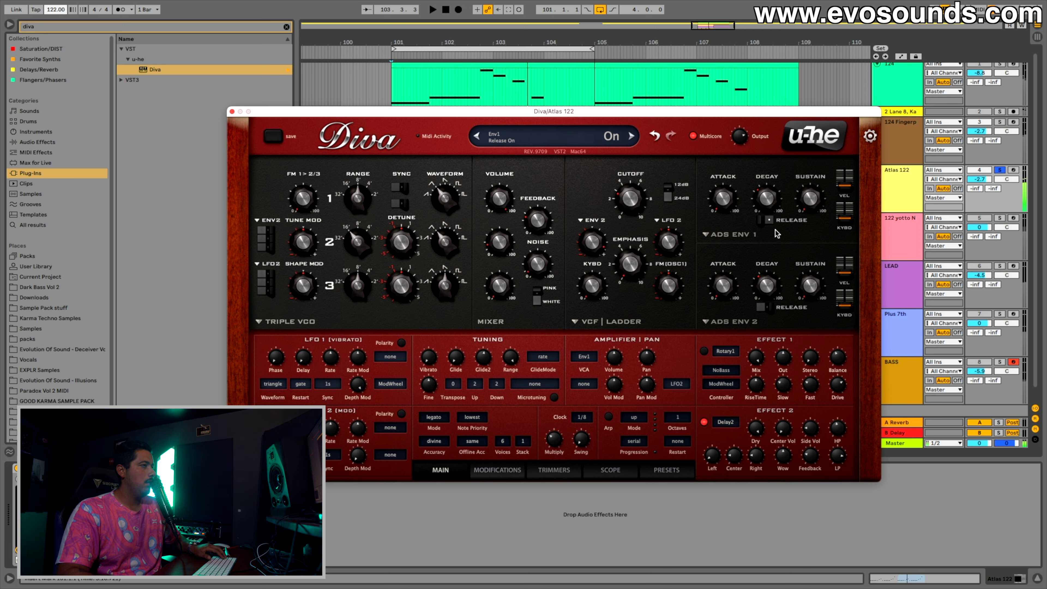
pyautogui.click(767, 307)
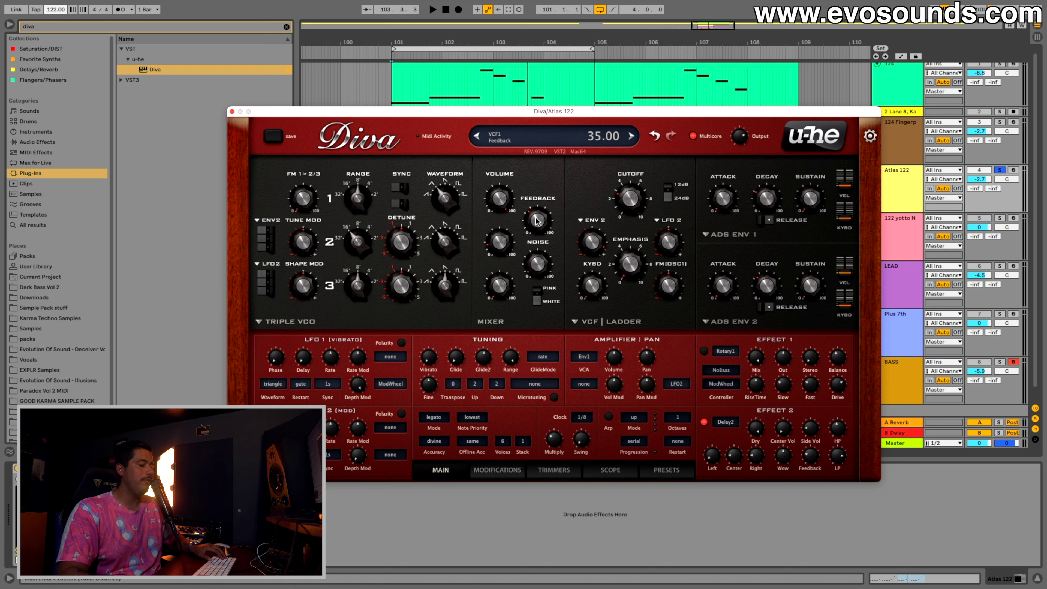
pyautogui.moveTo(537, 221); pyautogui.dragTo(538, 214)
pyautogui.press('space')
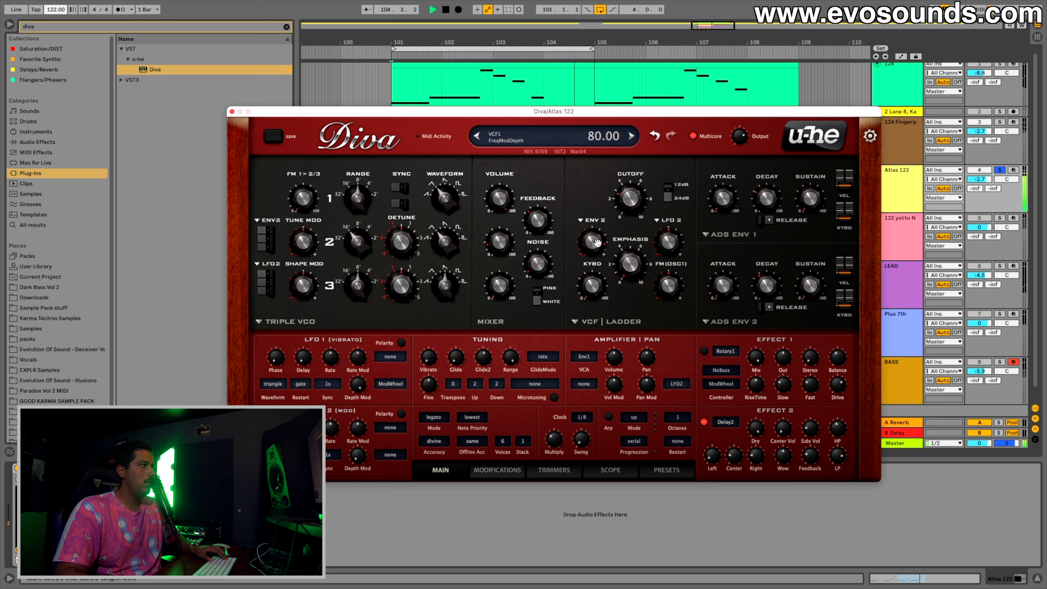
pyautogui.scroll(-2, 594, 236)
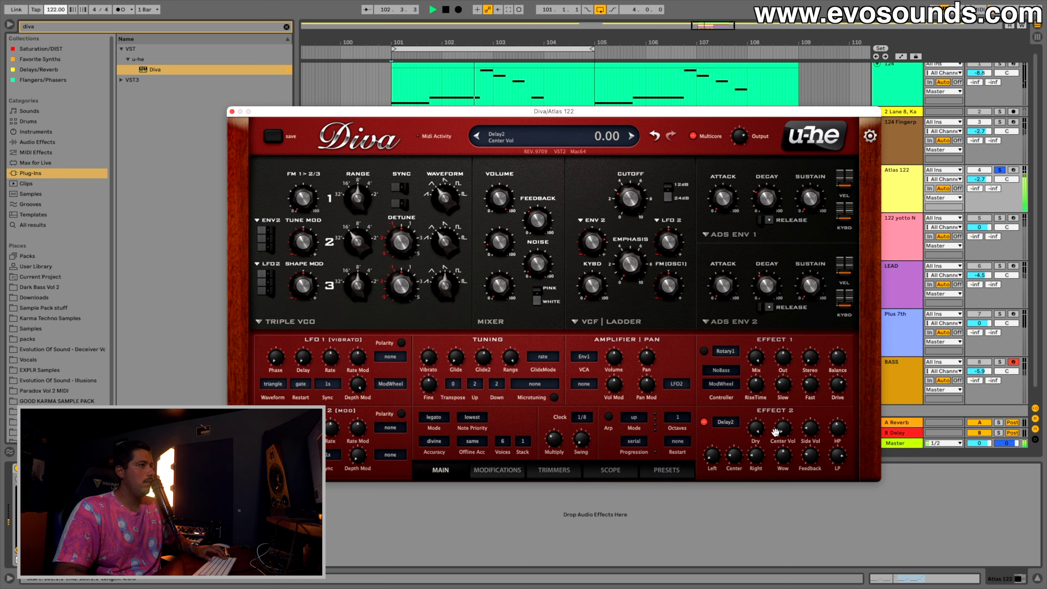
# - Change the second effect to plate reverb with lower decay and wet 25, then disable it
pyautogui.click(725, 423)
pyautogui.click(750, 417)
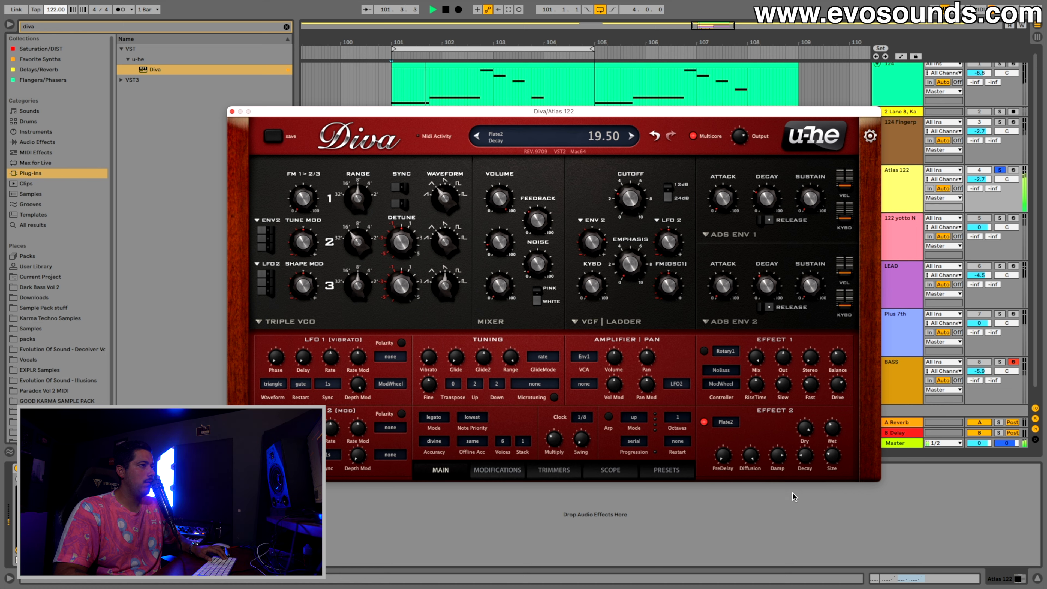
pyautogui.moveTo(792, 493); pyautogui.dragTo(792, 495)
pyautogui.moveTo(832, 433); pyautogui.dragTo(827, 449)
pyautogui.press('space')
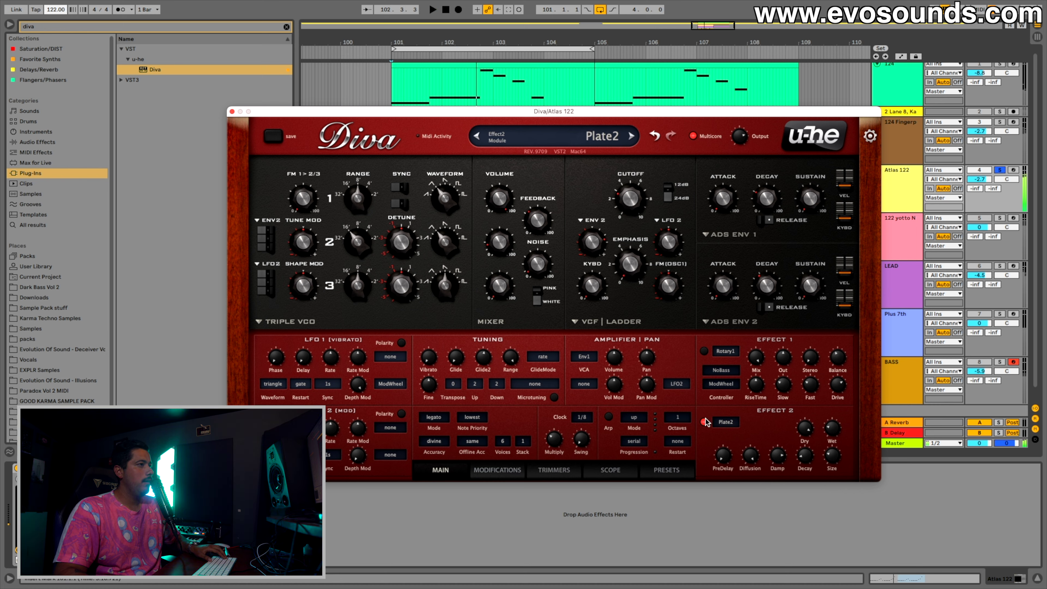
pyautogui.click(705, 421)
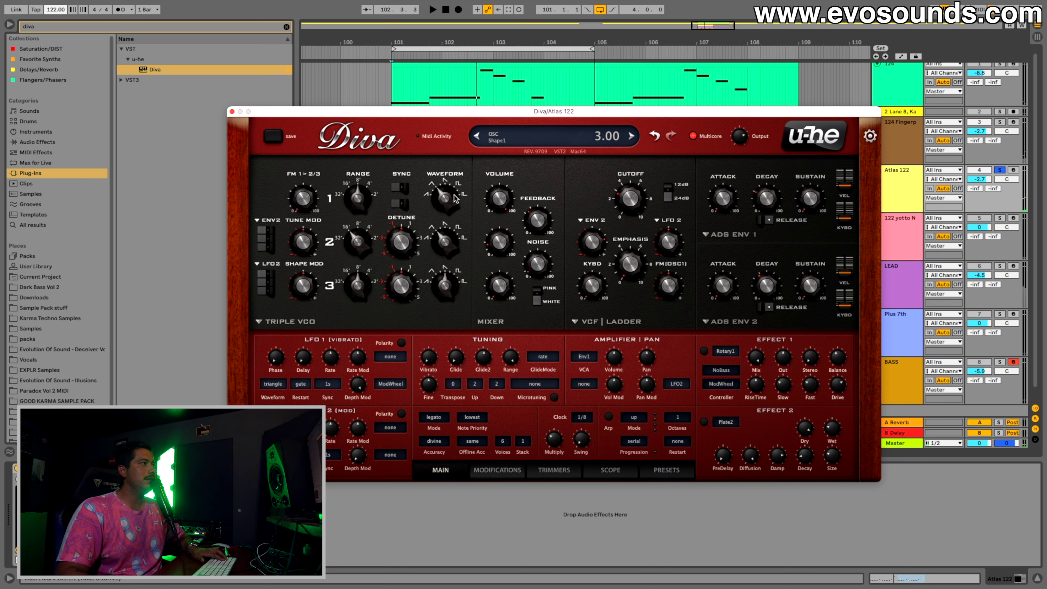
# - Reshape the oscillator 1 and oscillator 2 waveforms and audition the changes
pyautogui.moveTo(461, 181); pyautogui.dragTo(465, 176)
pyautogui.moveTo(448, 251)
pyautogui.mouseDown()
pyautogui.moveTo(464, 223)
pyautogui.moveTo(458, 238)
pyautogui.mouseUp()
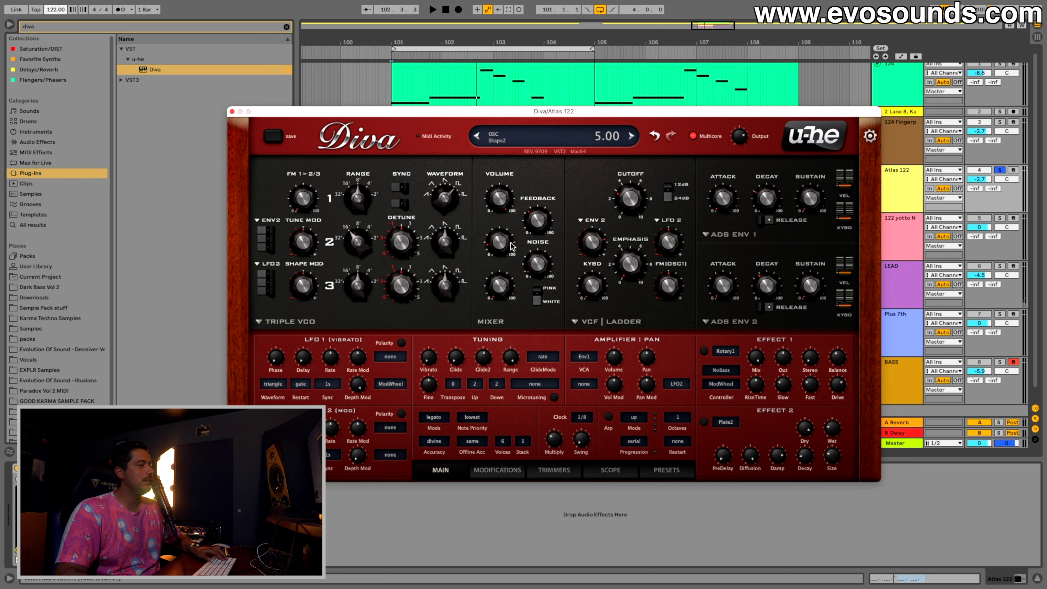
pyautogui.press('space')
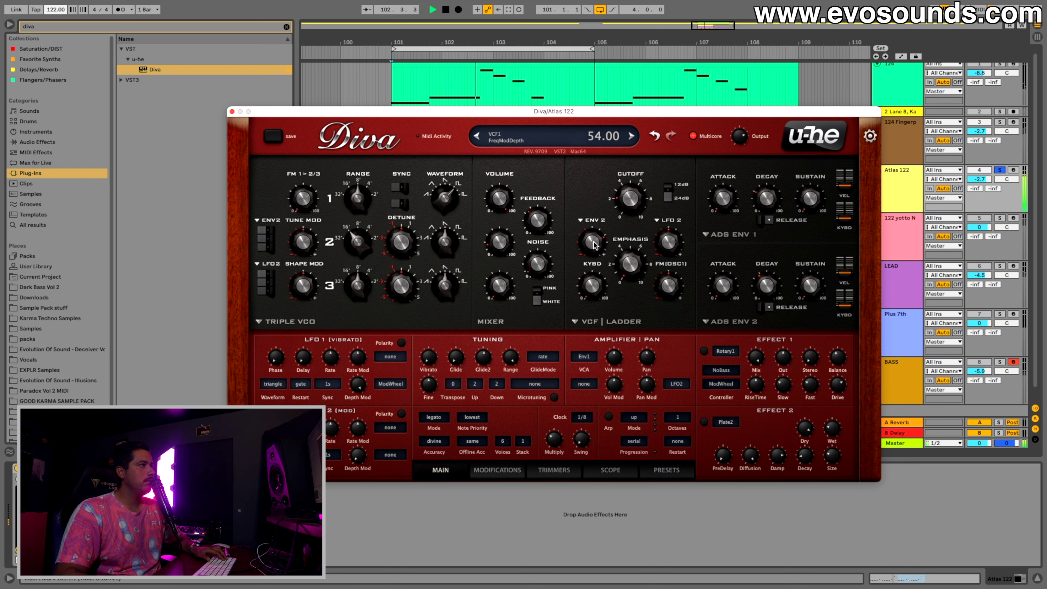
pyautogui.press('space')
# - Raise the filter resonance and lower oscillator 2 volume to 17 while looping playback
pyautogui.moveTo(653, 249); pyautogui.dragTo(626, 268)
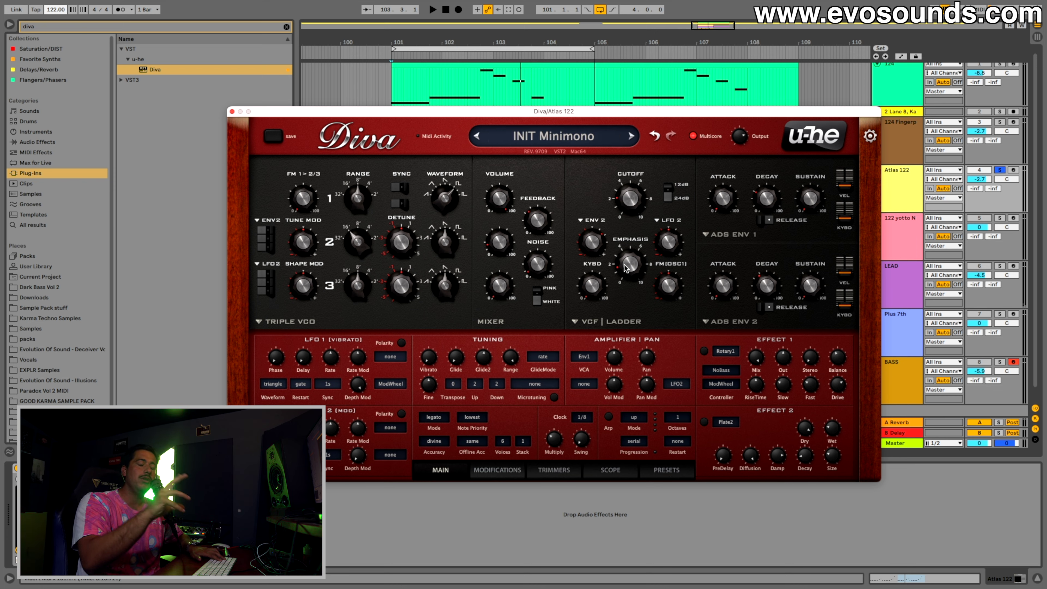
pyautogui.moveTo(497, 233)
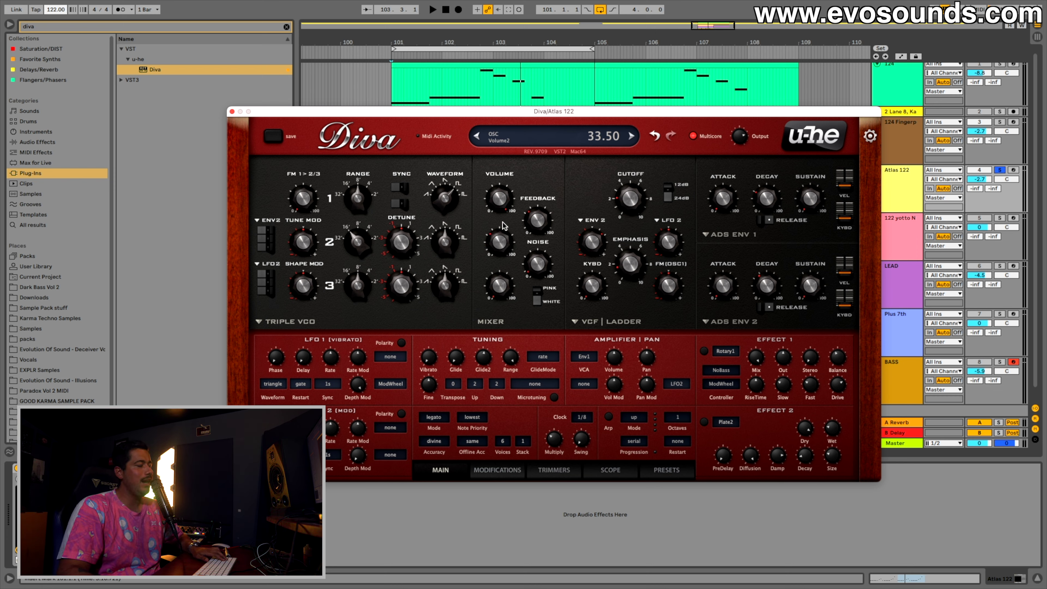
pyautogui.moveTo(502, 225); pyautogui.dragTo(502, 231)
pyautogui.press('space')
pyautogui.moveTo(631, 261)
pyautogui.mouseDown()
pyautogui.moveTo(637, 227)
pyautogui.moveTo(635, 247)
pyautogui.mouseUp()
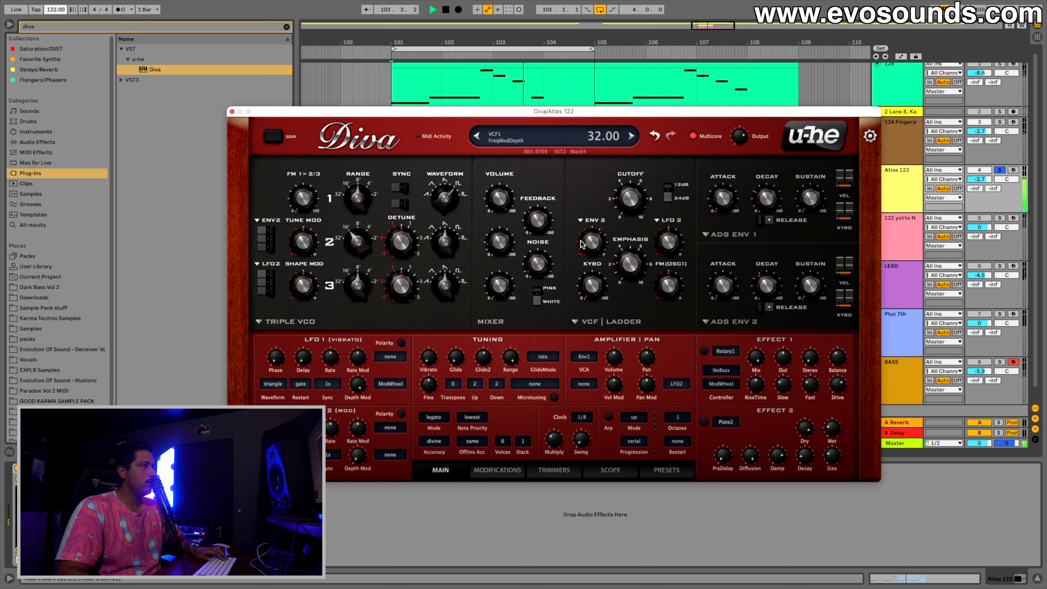
pyautogui.scroll(4, 583, 243)
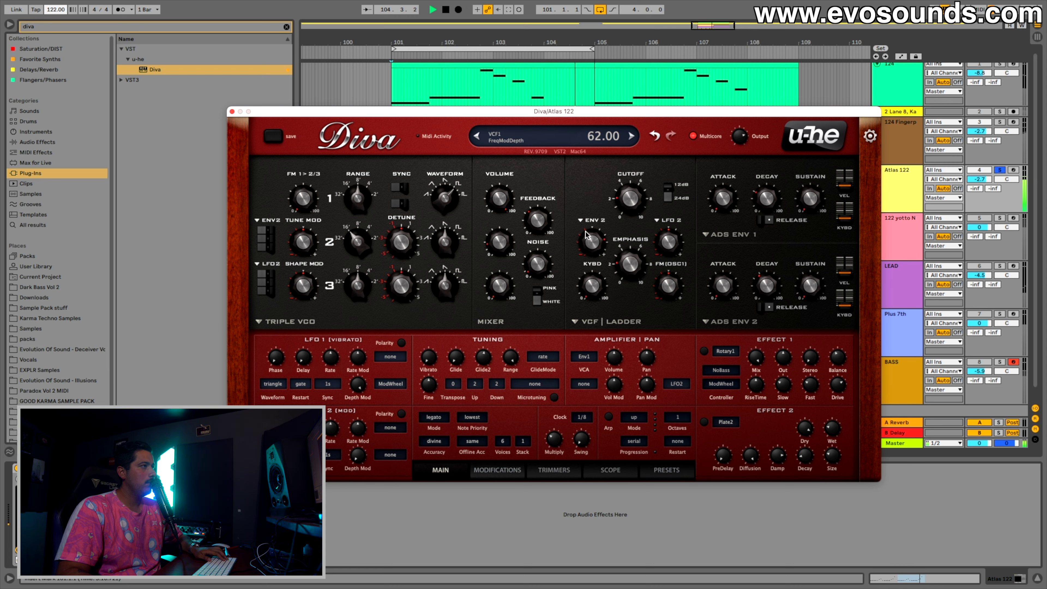
pyautogui.press('space')
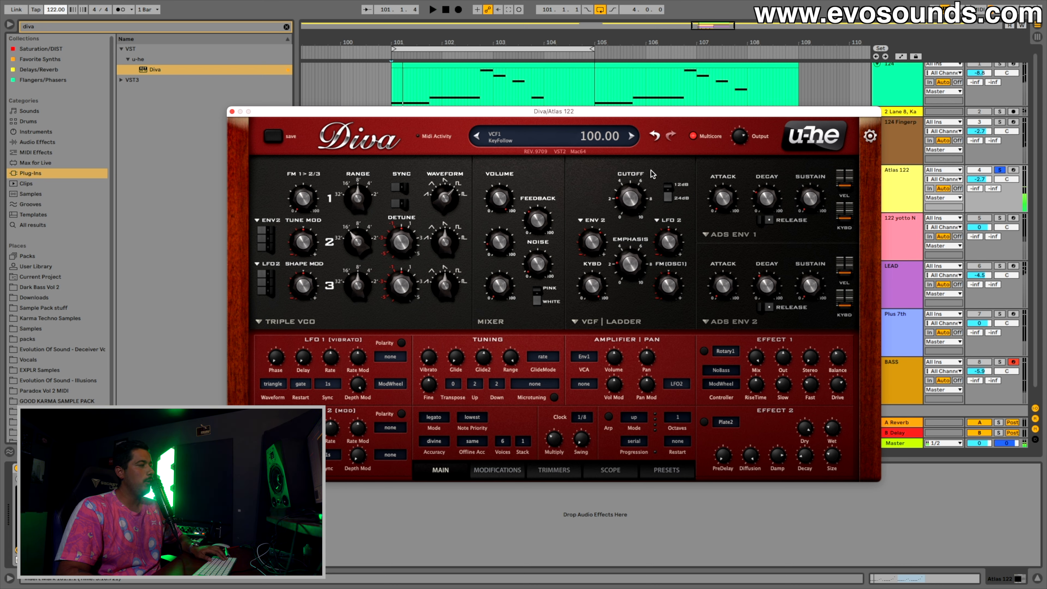
pyautogui.press('space')
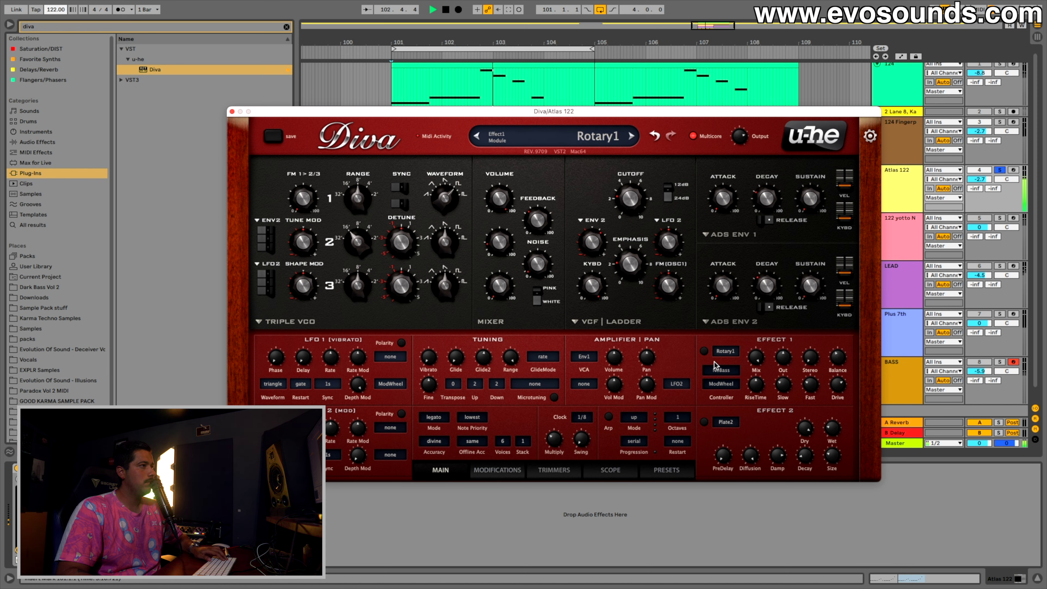
# - Turn on the Rotary1 effect and switch Effect 2 on as Delay2
pyautogui.click(704, 351)
pyautogui.click(705, 423)
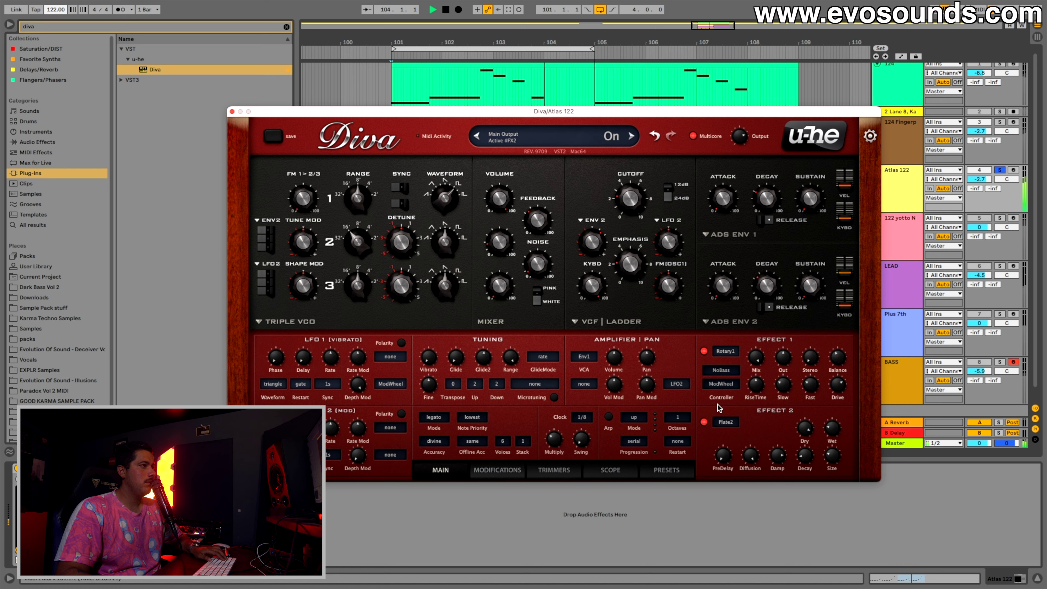
pyautogui.click(726, 422)
pyautogui.click(764, 443)
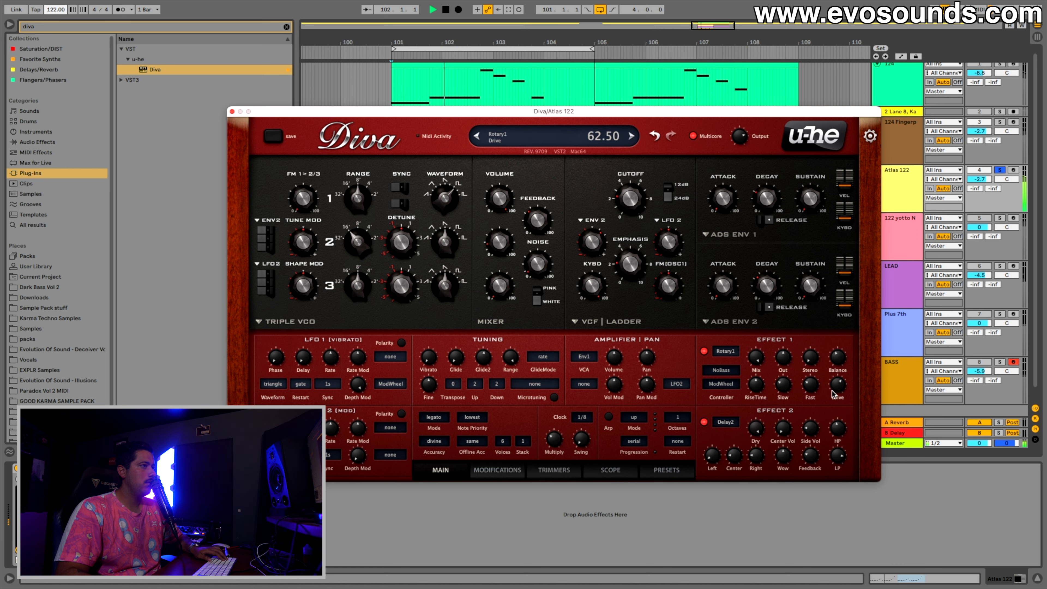
# - Set the rotary effect balance to 14 and its drive to 66
pyautogui.moveTo(837, 360); pyautogui.dragTo(846, 395)
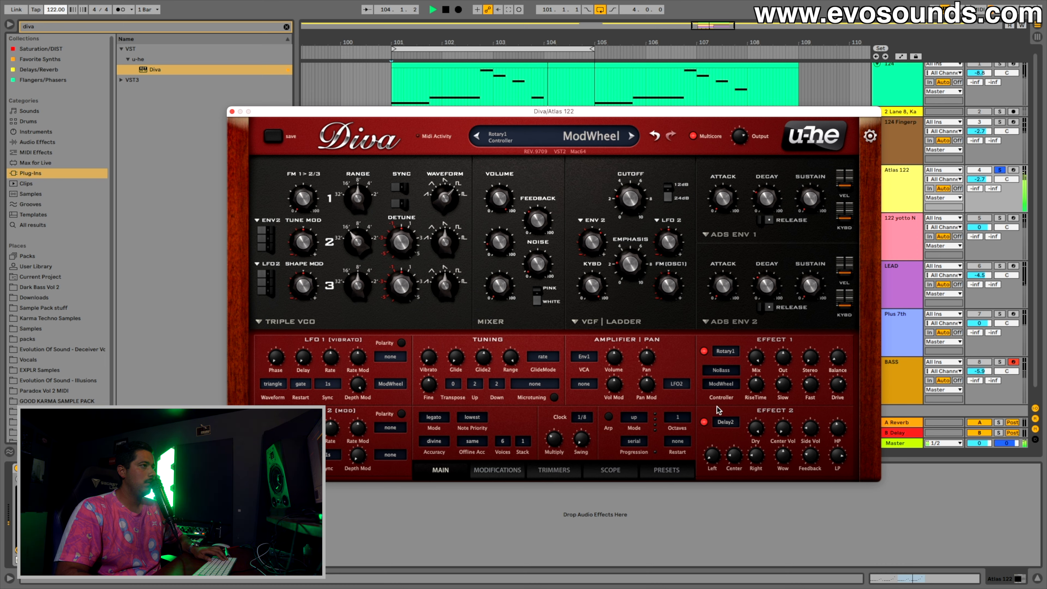
pyautogui.moveTo(838, 384); pyautogui.dragTo(830, 417)
pyautogui.press('space')
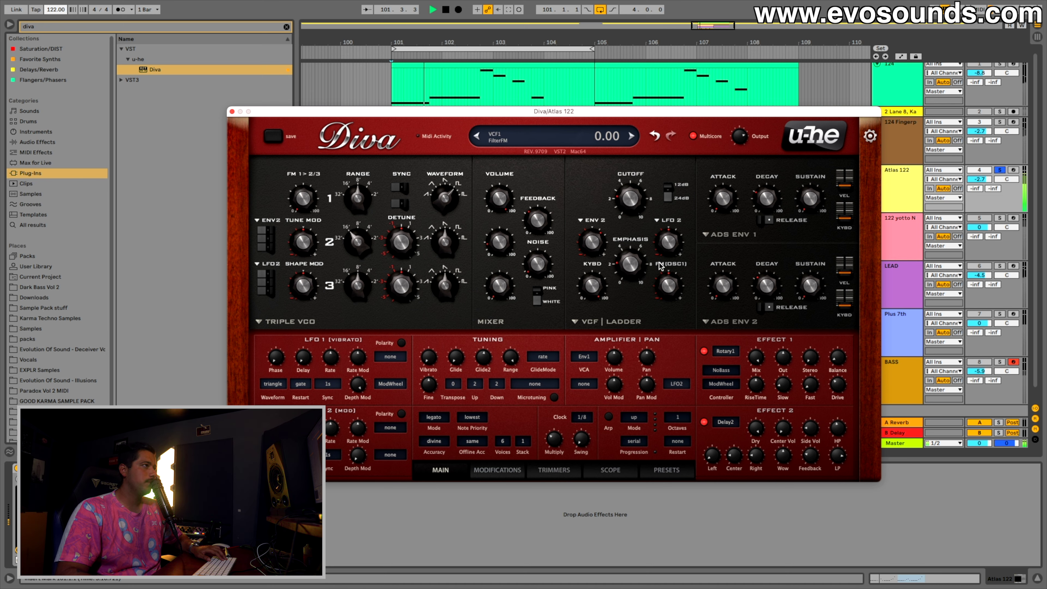
# - Lower the filter cutoff to about 22 and raise oscillator 2's shape to 7.20
pyautogui.moveTo(623, 207); pyautogui.dragTo(624, 226)
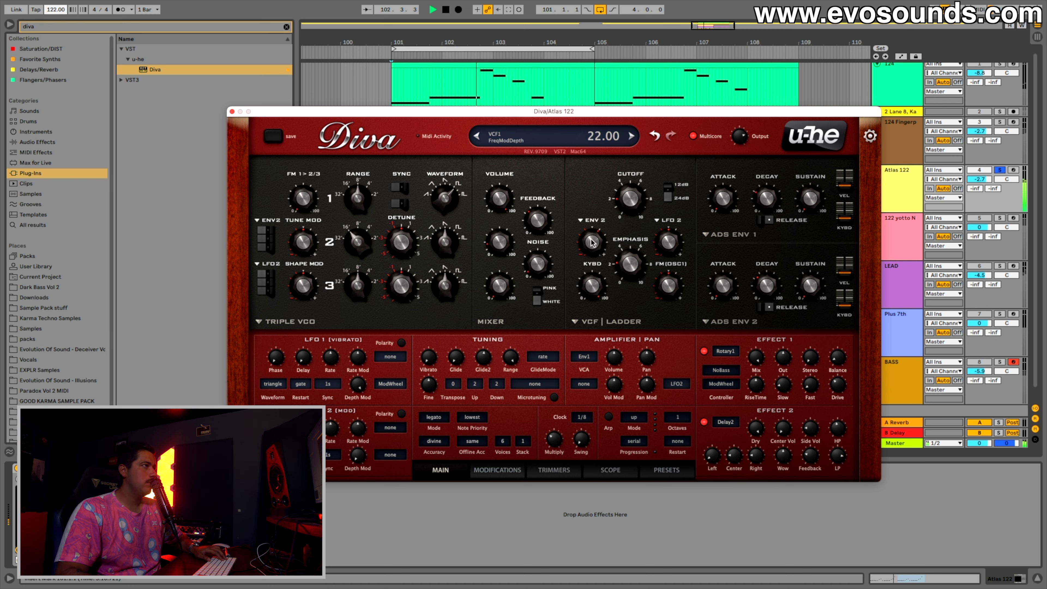
pyautogui.press('space')
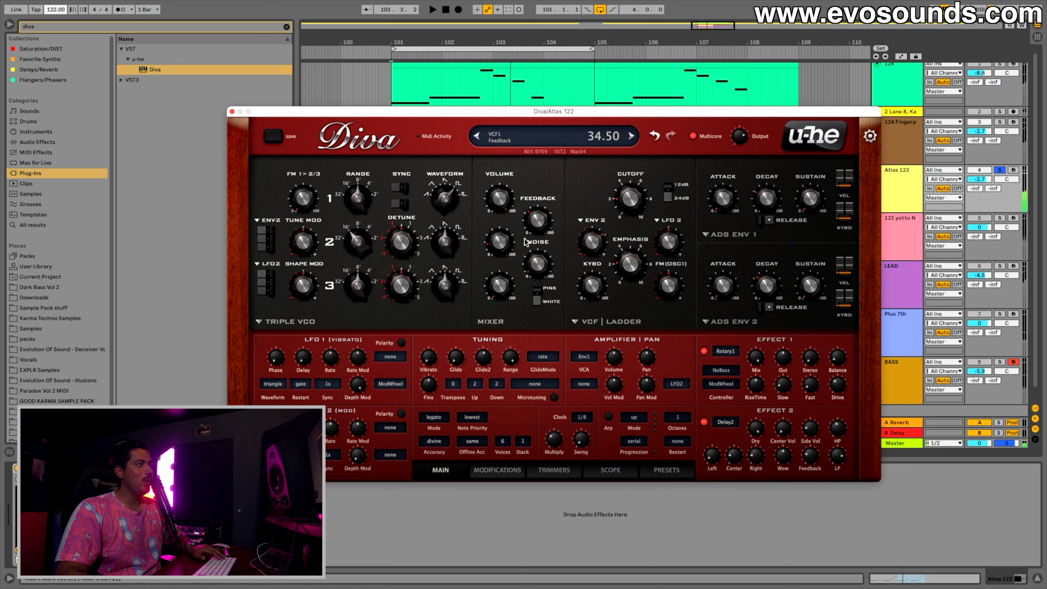
pyautogui.moveTo(449, 238); pyautogui.dragTo(451, 220)
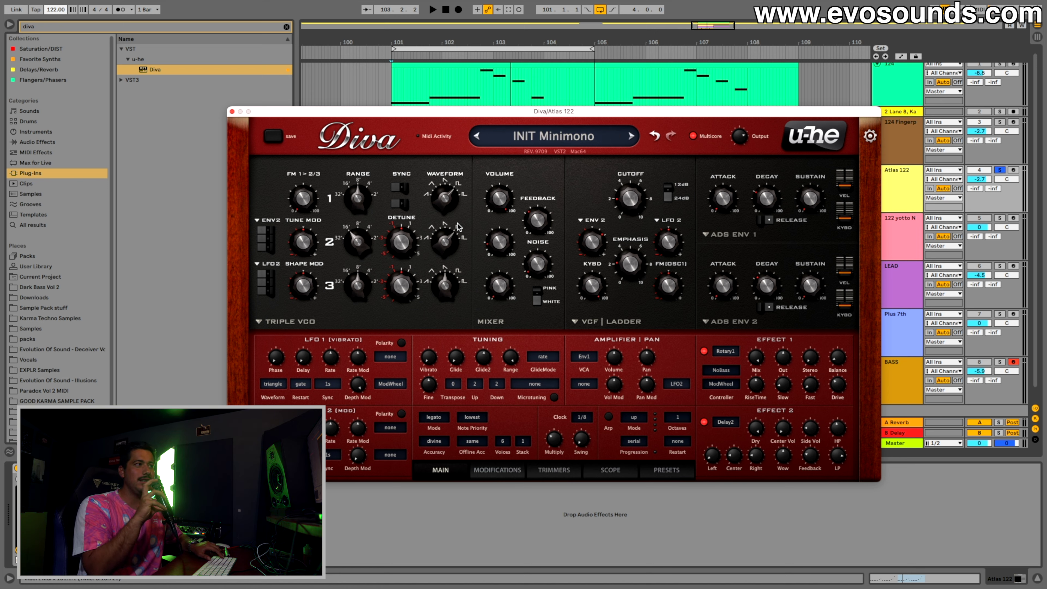
# - Turn oscillator 2's shape down toward 3.10, adjust its volume, and switch the rotary effect off
pyautogui.moveTo(455, 235); pyautogui.dragTo(443, 257)
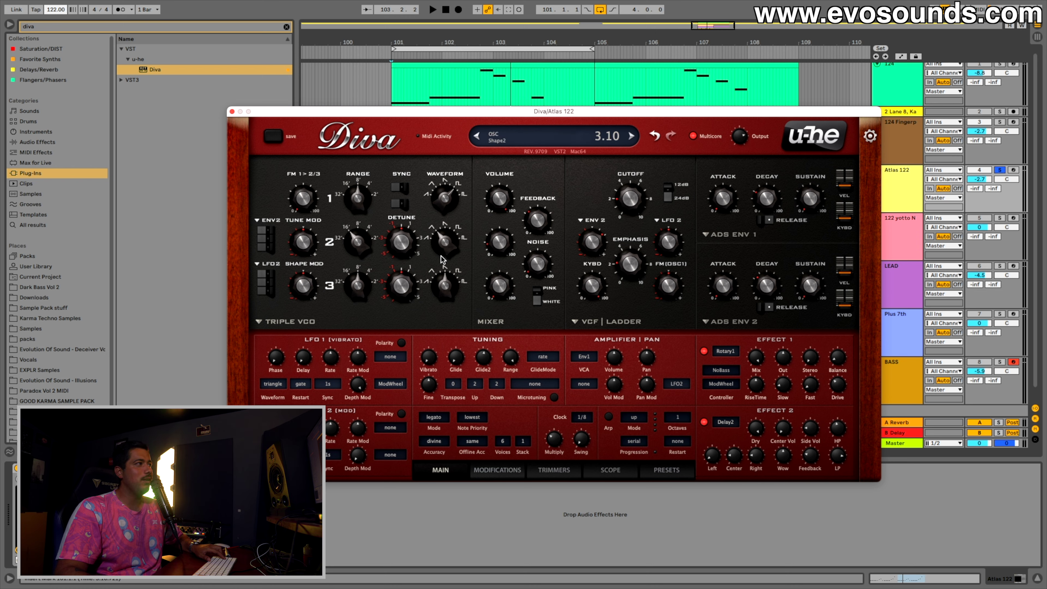
pyautogui.click(442, 248)
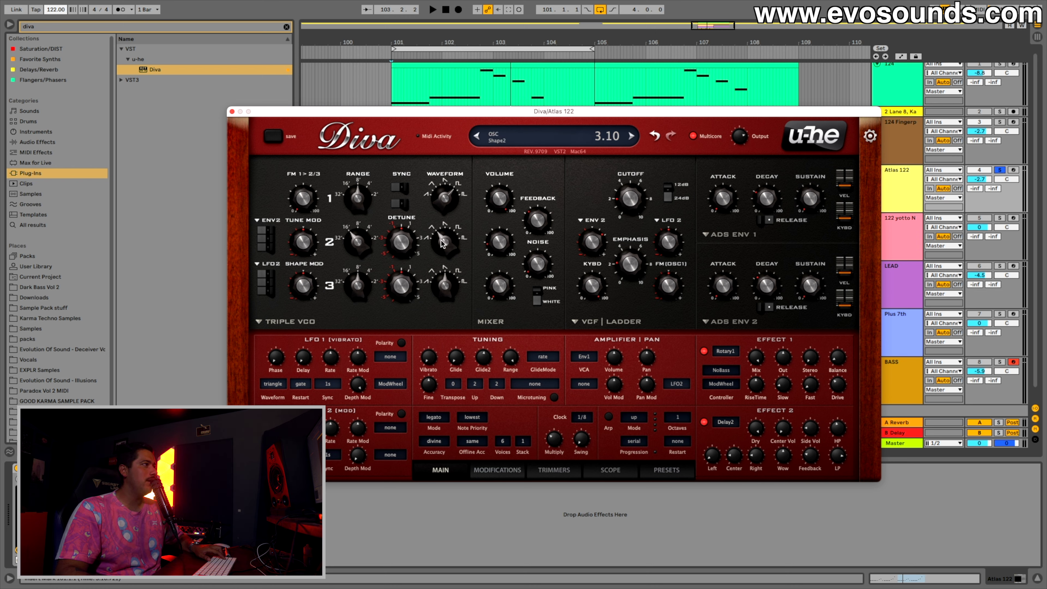
pyautogui.moveTo(497, 247); pyautogui.dragTo(497, 246)
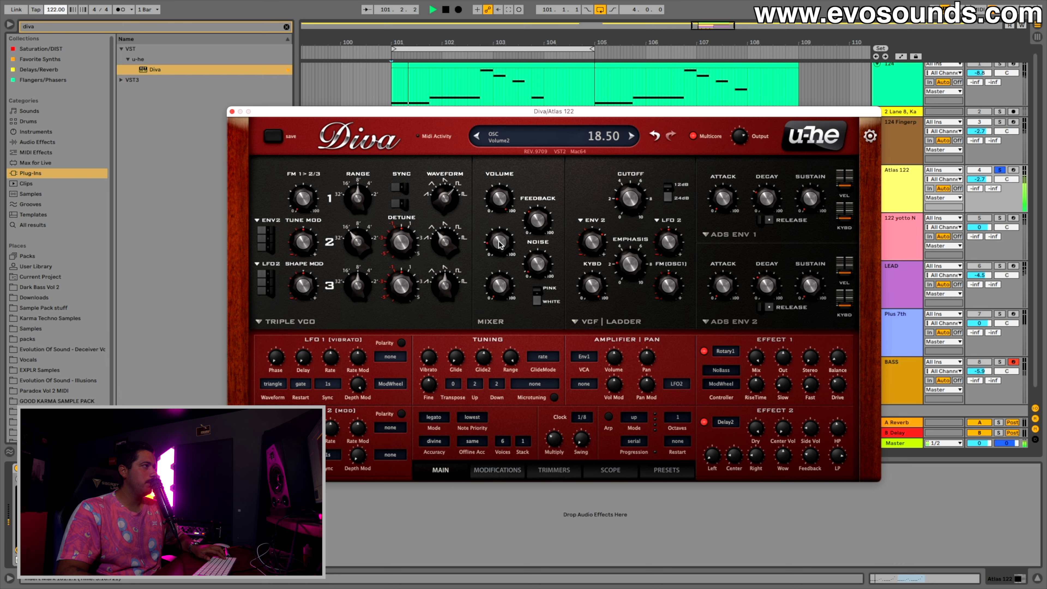
pyautogui.click(704, 351)
pyautogui.press('space')
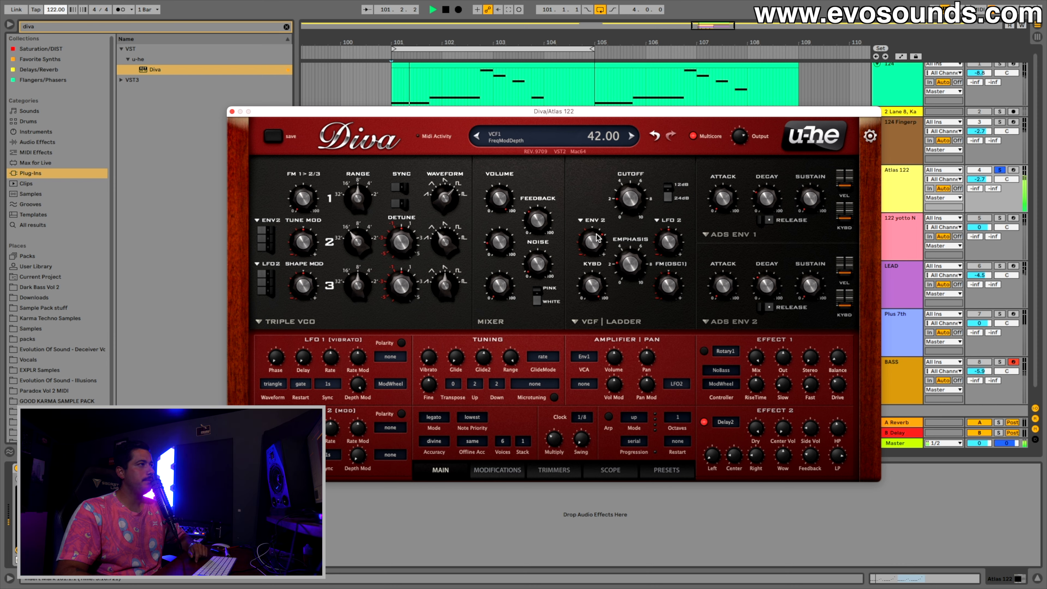
# - Trim the envelope filter depth, nudge cutoff to 56, and shorten both envelope decays
pyautogui.moveTo(597, 238); pyautogui.dragTo(596, 242)
pyautogui.moveTo(629, 206)
pyautogui.mouseDown()
pyautogui.moveTo(650, 165)
pyautogui.moveTo(640, 200)
pyautogui.mouseUp()
pyautogui.moveTo(768, 283); pyautogui.dragTo(765, 290)
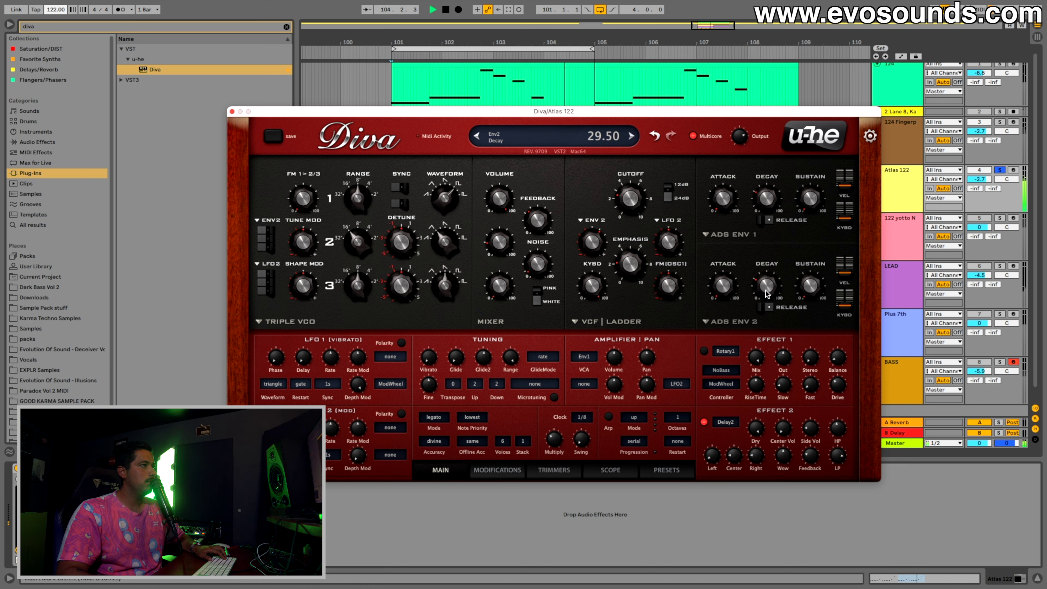
pyautogui.moveTo(766, 203); pyautogui.dragTo(764, 208)
# - Raise oscillator 3 and oscillator 2 volumes and reshape oscillator 1's waveform
pyautogui.moveTo(499, 286)
pyautogui.mouseDown()
pyautogui.moveTo(508, 263)
pyautogui.moveTo(500, 290)
pyautogui.mouseUp()
pyautogui.moveTo(447, 198); pyautogui.dragTo(438, 225)
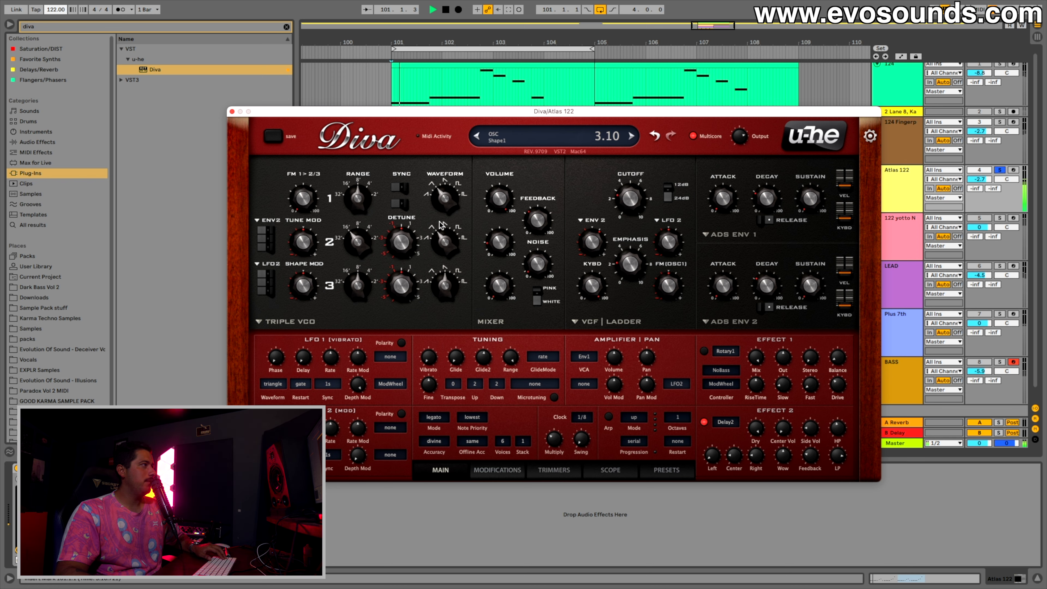
pyautogui.click(537, 253)
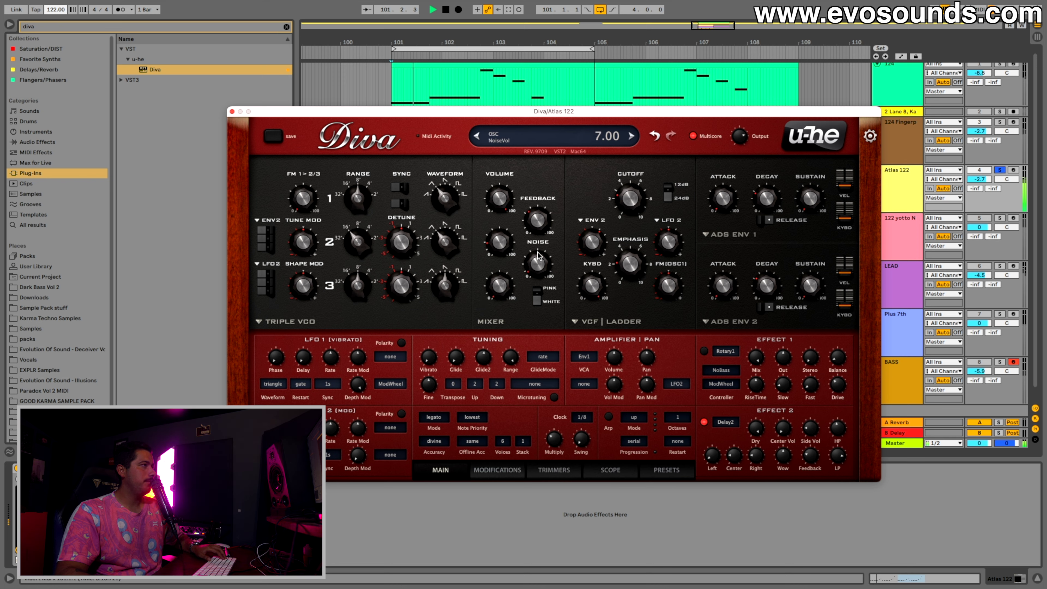
pyautogui.moveTo(507, 241); pyautogui.dragTo(508, 236)
# - Open the cutoff to 60, try feedback amounts, and reset the envelope's filter modulation depth
pyautogui.moveTo(622, 199); pyautogui.dragTo(617, 194)
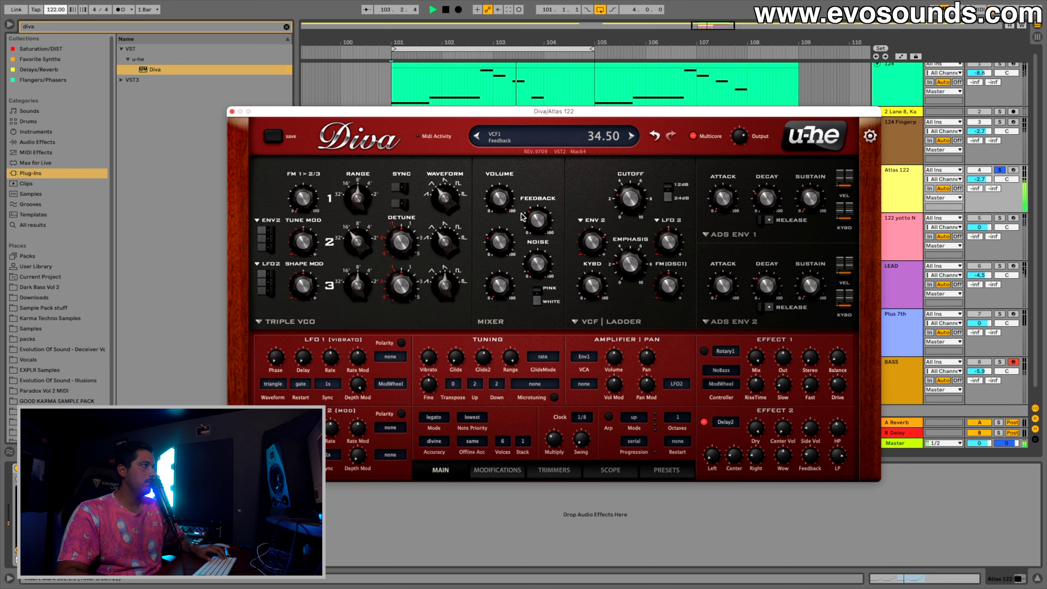
pyautogui.moveTo(537, 221); pyautogui.dragTo(530, 252)
pyautogui.moveTo(592, 244); pyautogui.dragTo(593, 247)
pyautogui.press('space')
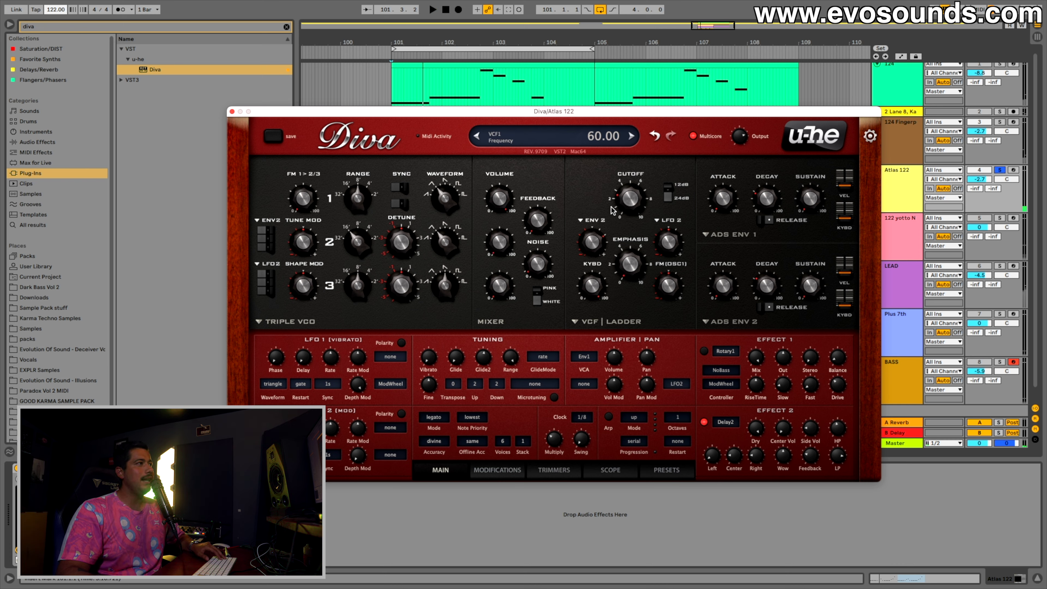
# - Open the filter cutoff much further, to 73.50, and audition the patch
pyautogui.moveTo(612, 210); pyautogui.dragTo(696, 122)
pyautogui.press('space')
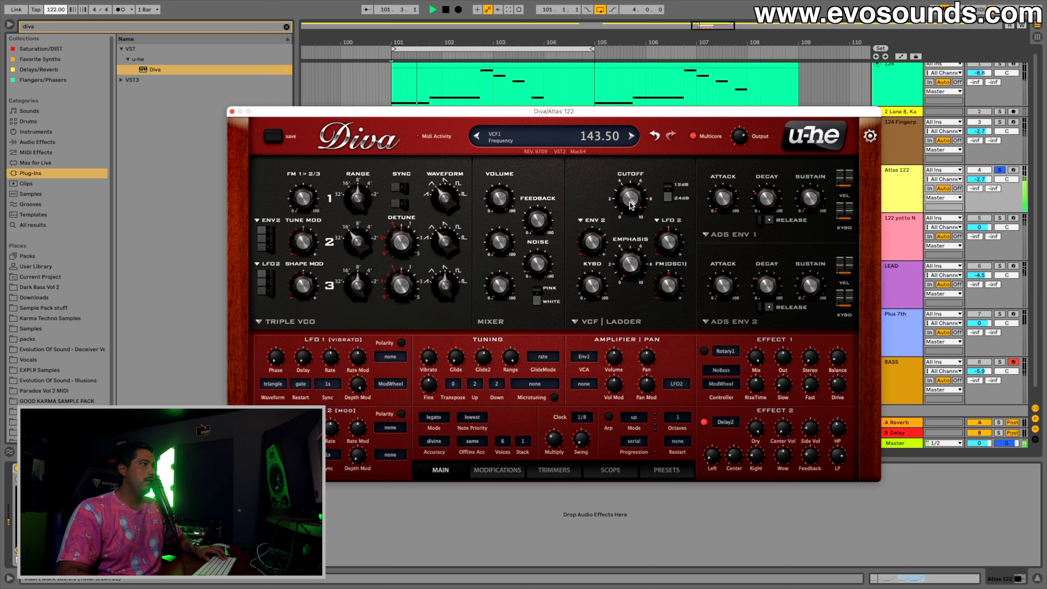
pyautogui.press('space')
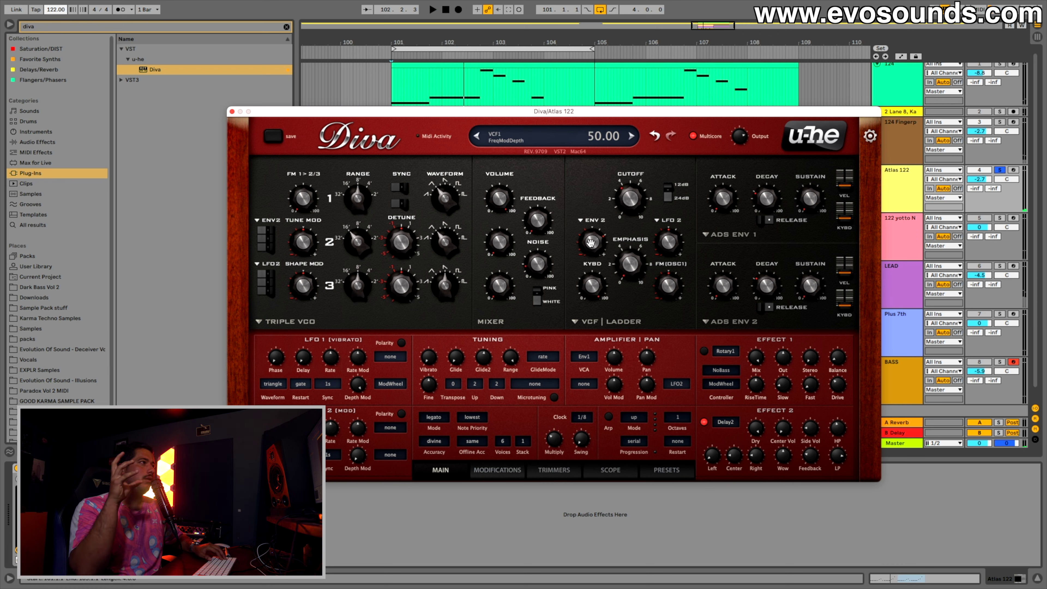
pyautogui.press('space')
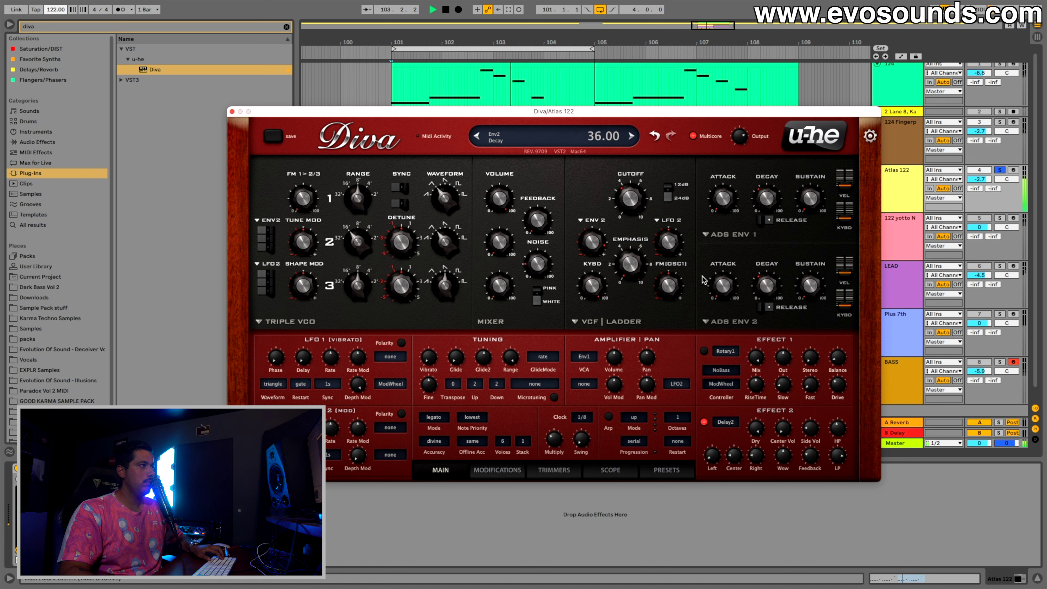
# - Shorten Env1 decay to 33.50, switch off both envelope releases, and lower oscillator 1 volume
pyautogui.moveTo(534, 264); pyautogui.dragTo(534, 257)
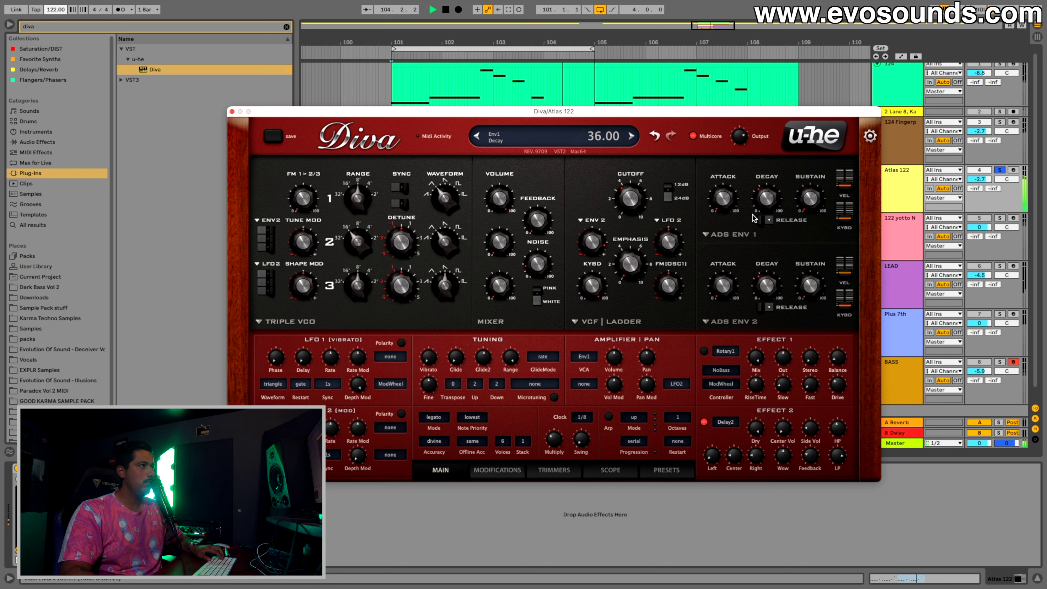
pyautogui.click(763, 220)
pyautogui.click(763, 307)
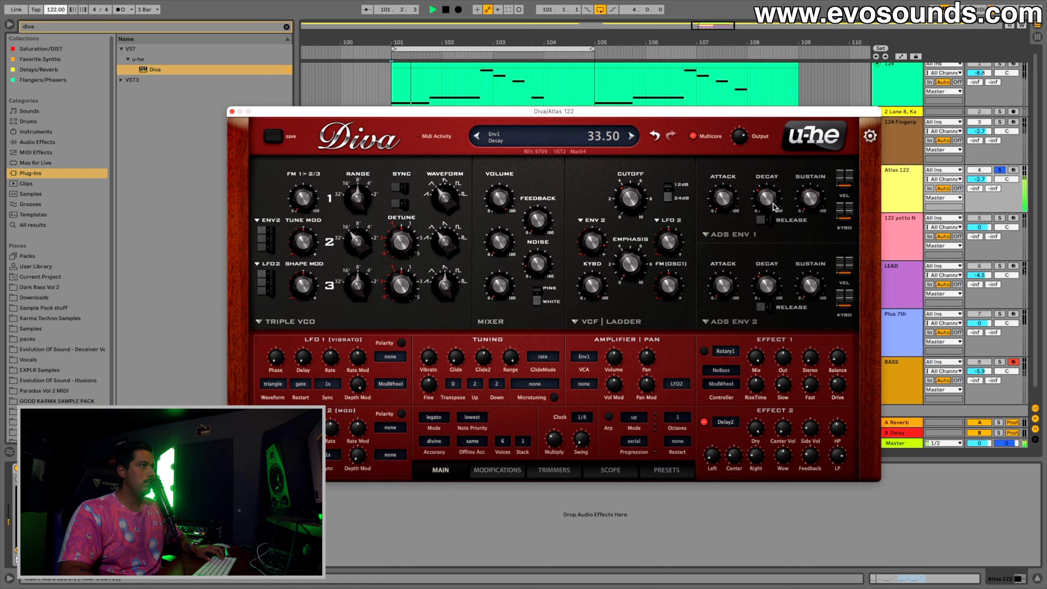
pyautogui.press('space')
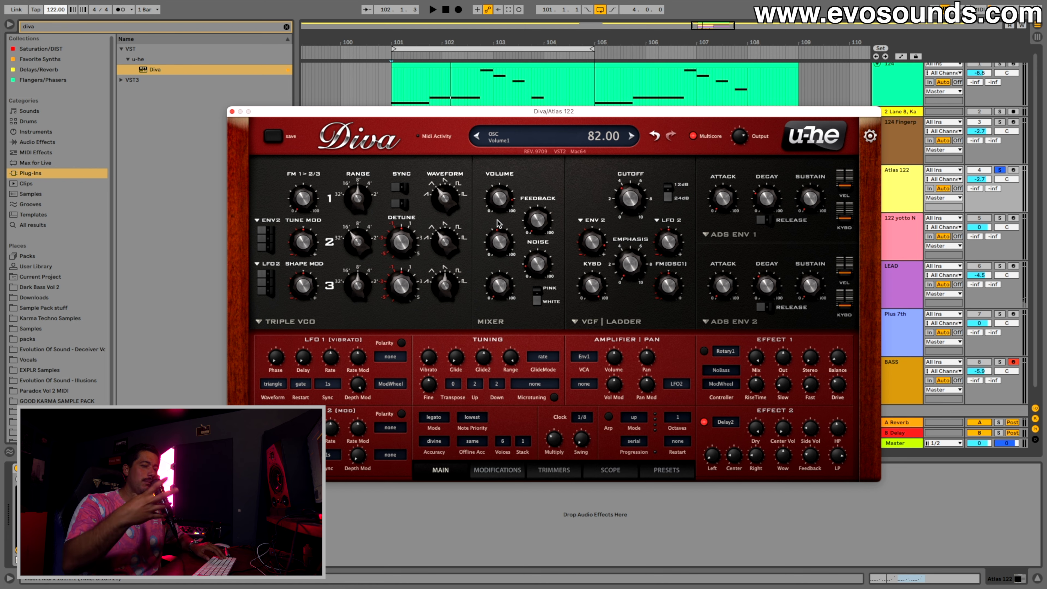
pyautogui.press('space')
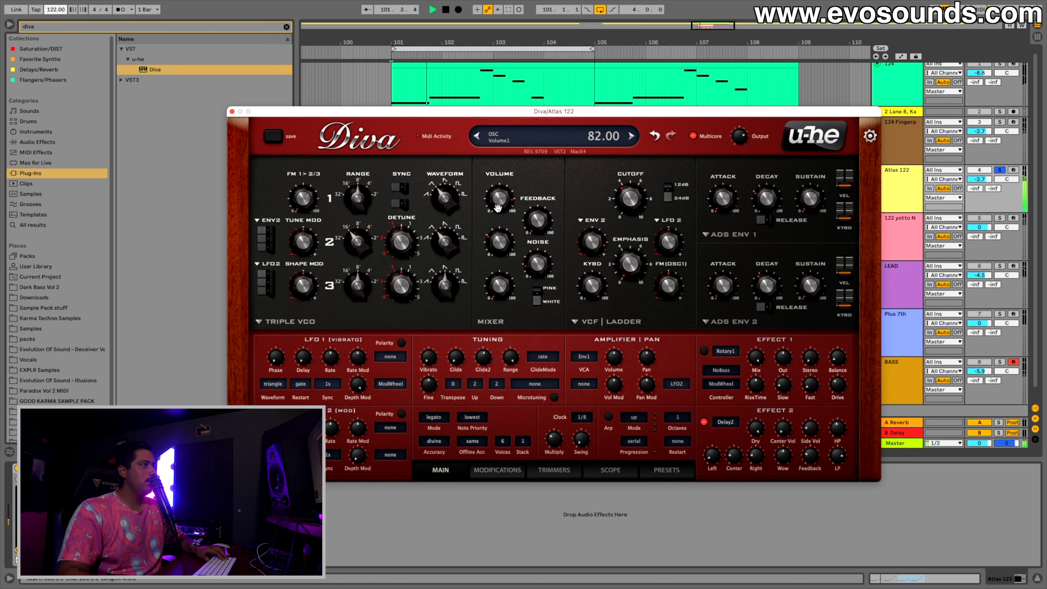
pyautogui.moveTo(498, 208); pyautogui.dragTo(488, 240)
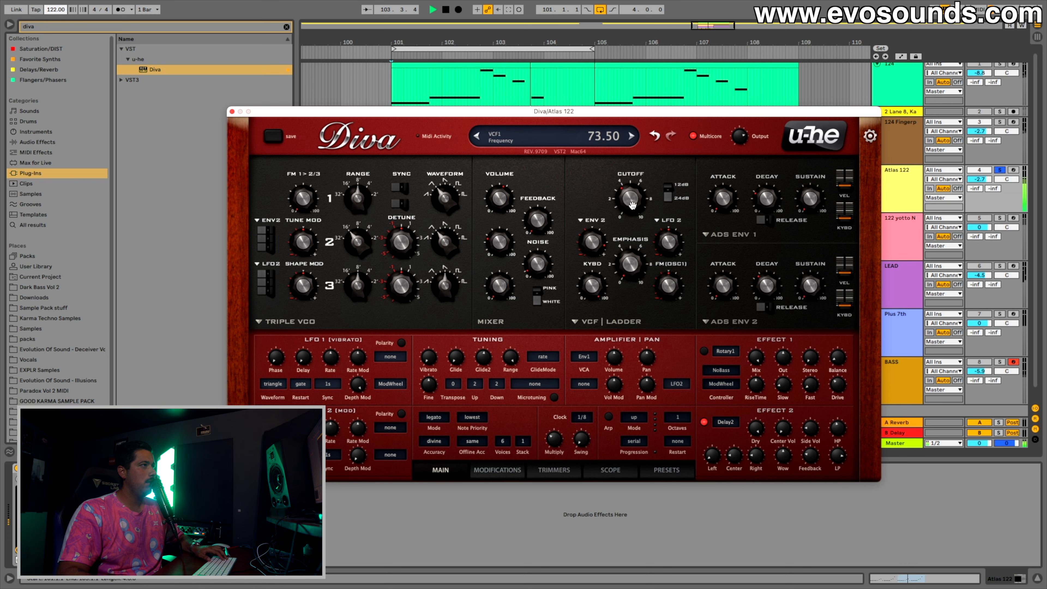
# - Switch on Effect 1, keep Rotary1, and push the rotary drive up to about 87
pyautogui.press('space')
pyautogui.click(705, 351)
pyautogui.click(725, 351)
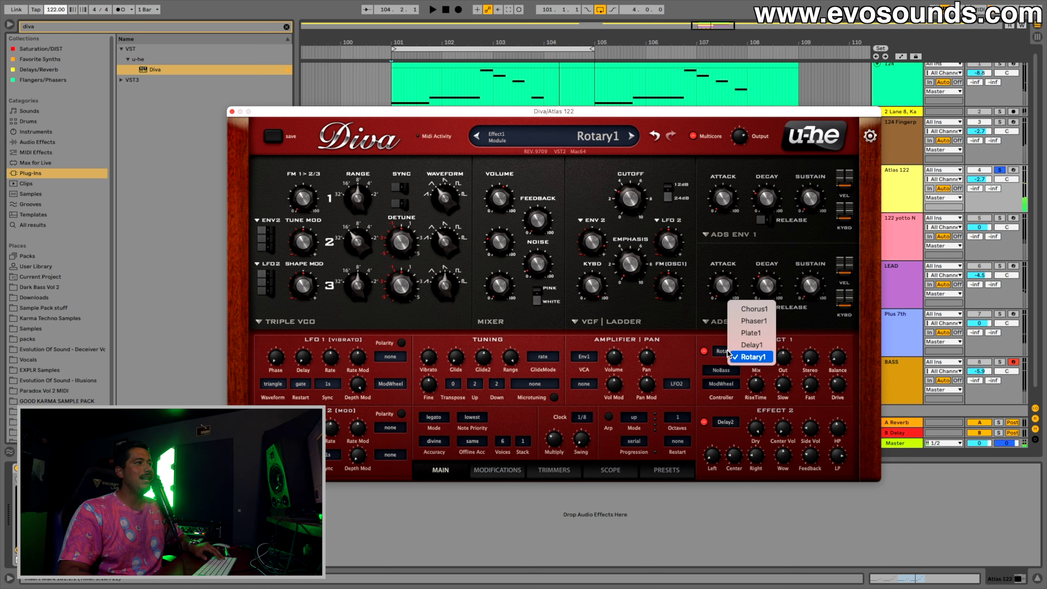
pyautogui.click(819, 371)
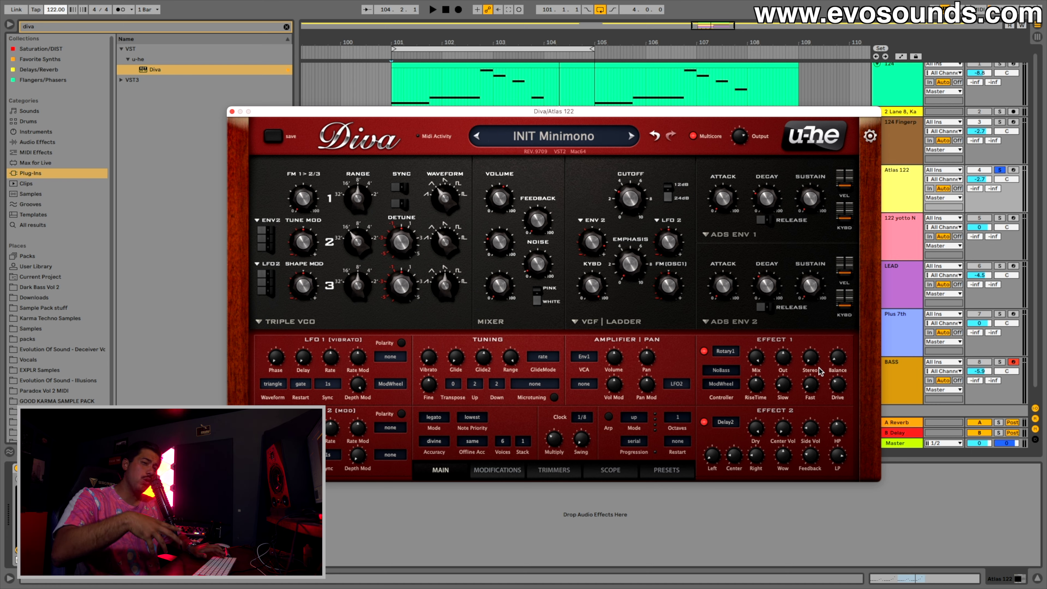
pyautogui.press('space')
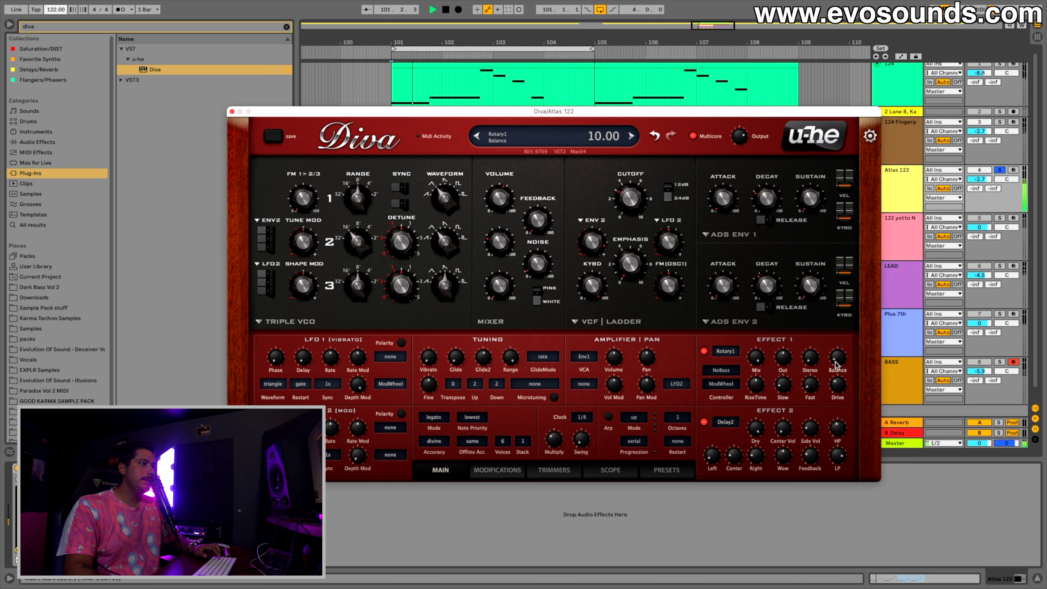
pyautogui.moveTo(837, 387); pyautogui.dragTo(871, 323)
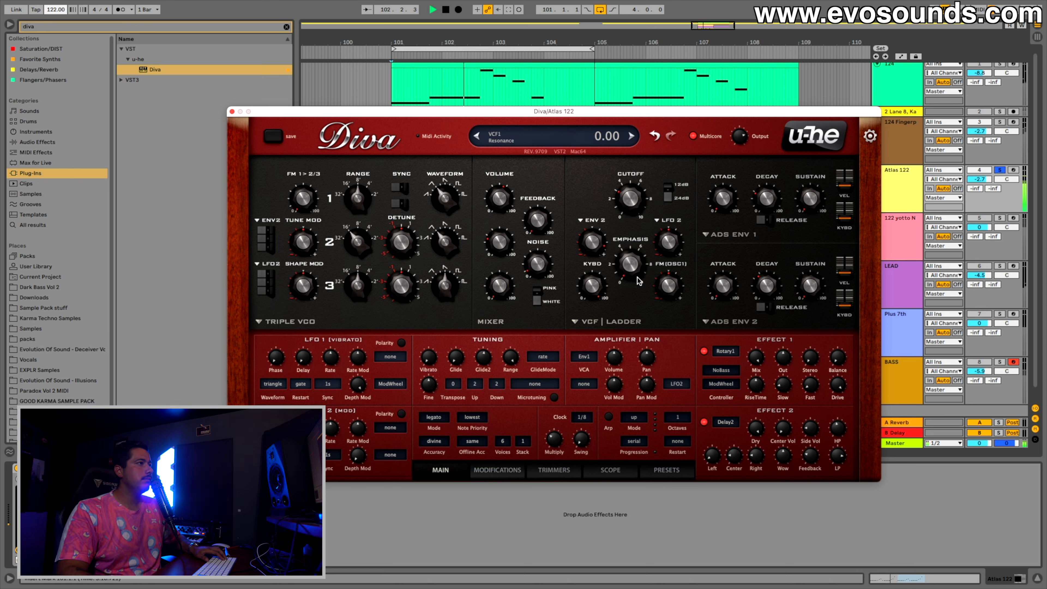
pyautogui.moveTo(597, 240)
pyautogui.mouseDown()
pyautogui.moveTo(596, 264)
pyautogui.moveTo(602, 245)
pyautogui.mouseUp()
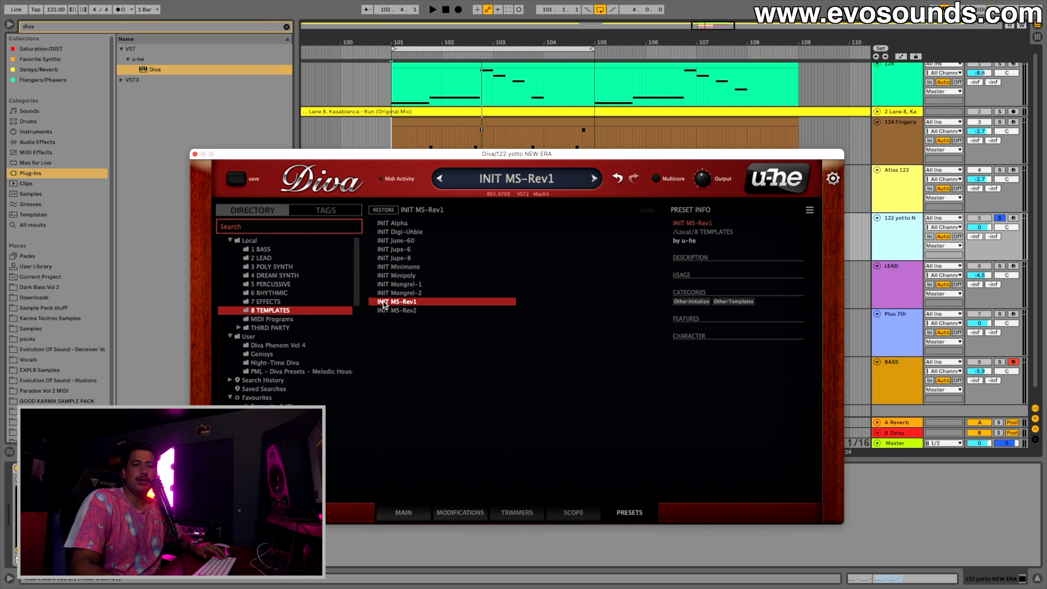
# - Show Diva's MAIN panel, then solo and audition the 122 yotto NEW ERA track
pyautogui.click(403, 520)
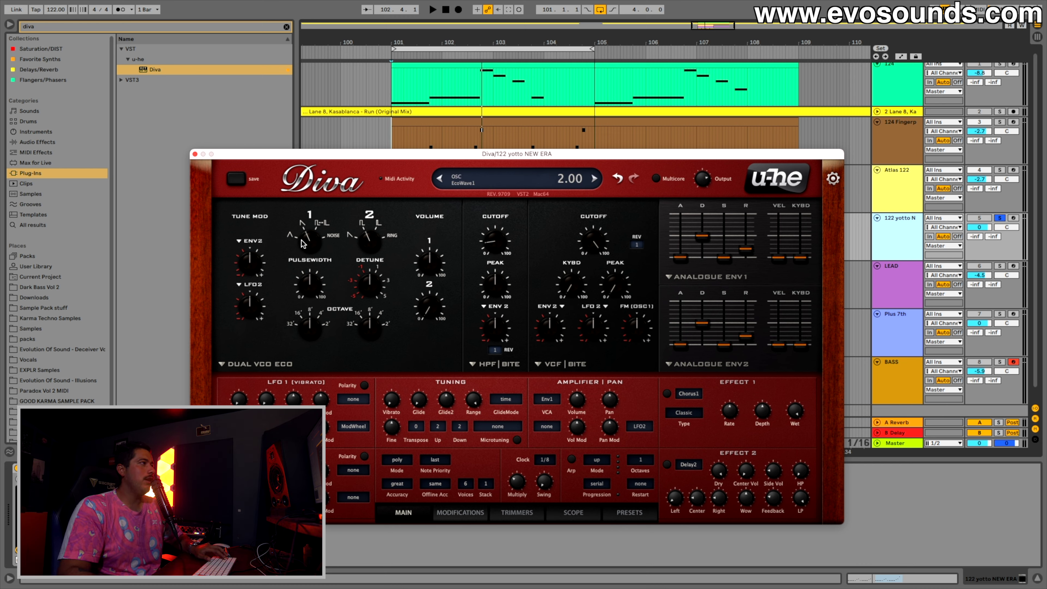
pyautogui.click(1000, 219)
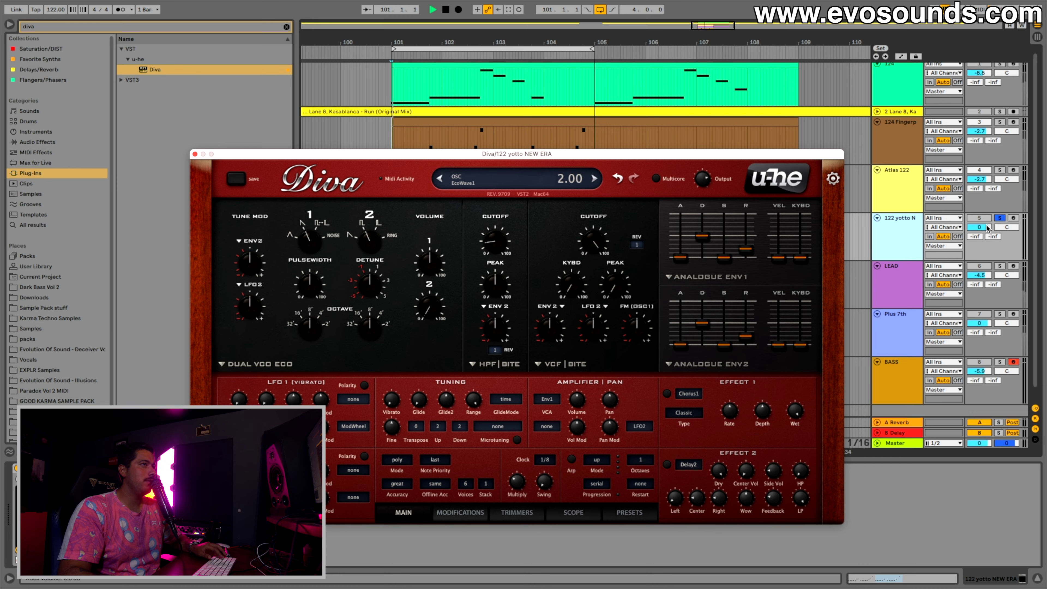
pyautogui.press('space')
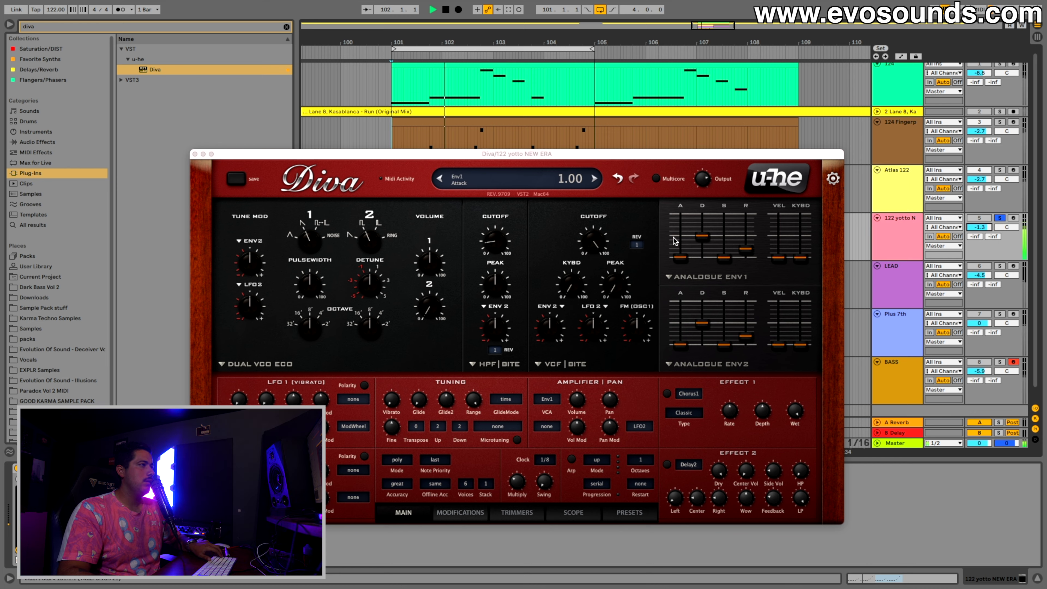
pyautogui.press('space')
pyautogui.moveTo(534, 154); pyautogui.dragTo(535, 124)
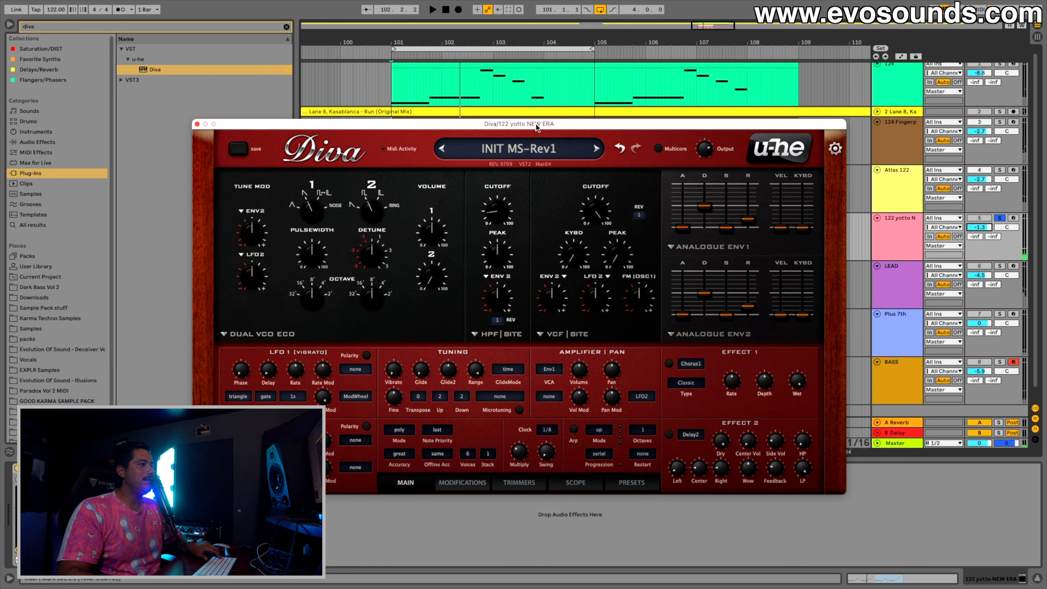
# - Set Diva's Transient Mode to osc reset on the Trimmers page, ending back on the Main panel
pyautogui.click(532, 488)
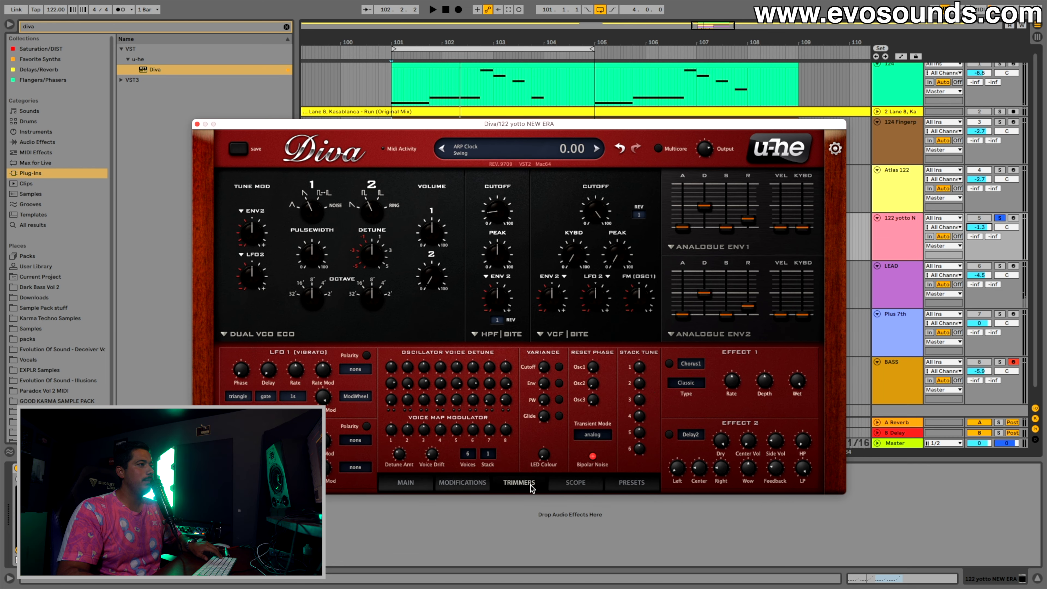
pyautogui.click(593, 434)
pyautogui.click(625, 478)
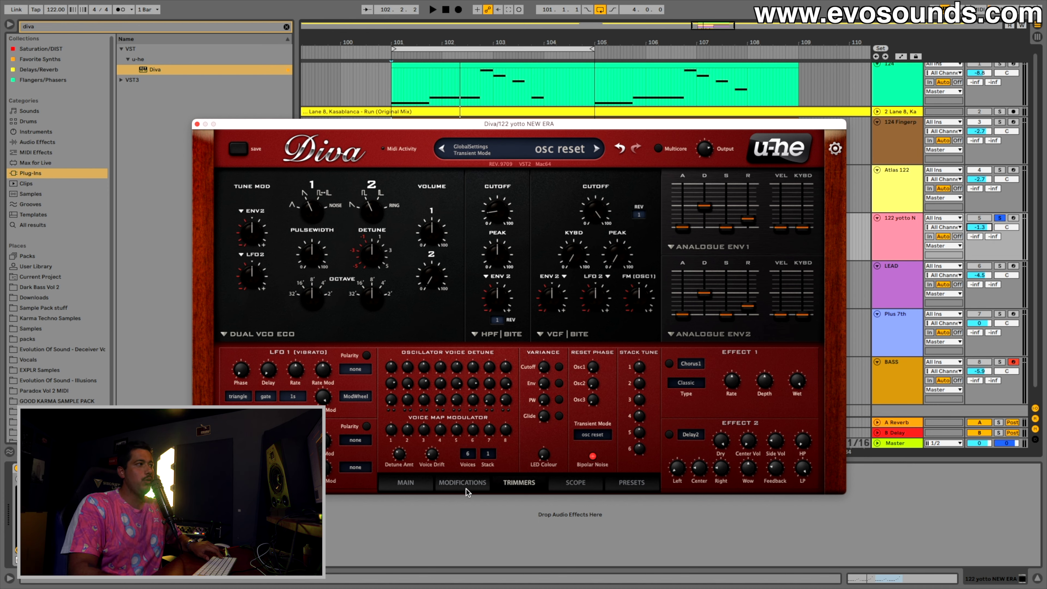
pyautogui.click(424, 487)
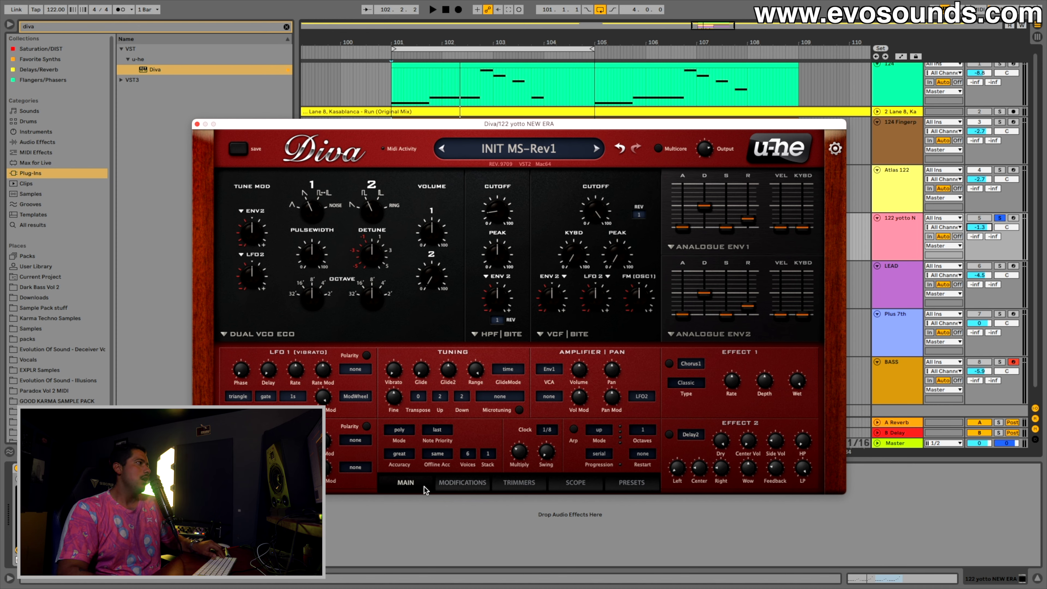
# - Lower the cutoff to about 54, set oscillator 1 to 32', trim envelope depth, and shorten Env1 decay
pyautogui.moveTo(502, 223)
pyautogui.moveTo(591, 213); pyautogui.dragTo(561, 280)
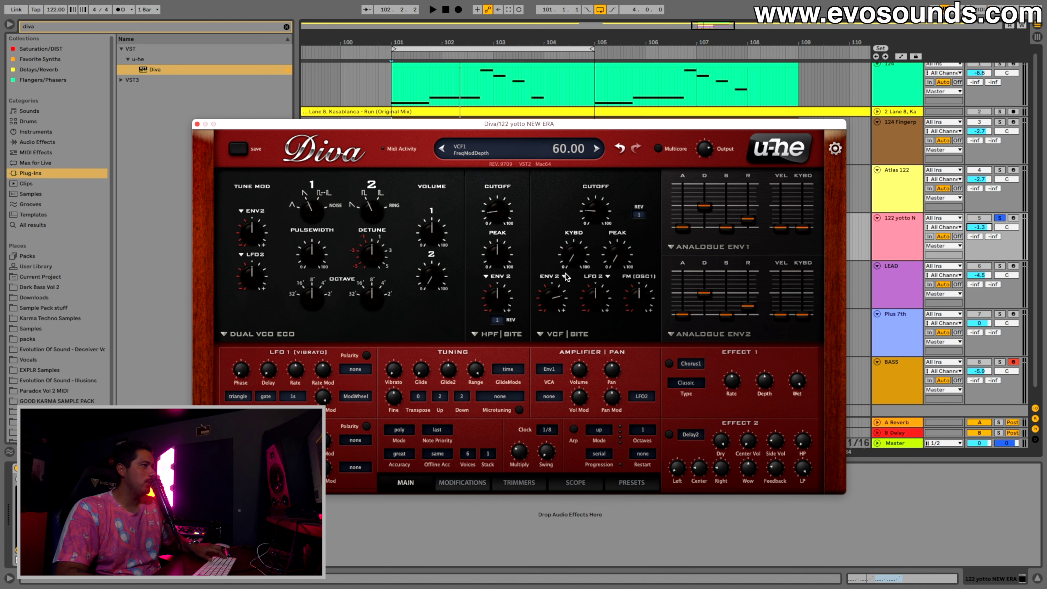
pyautogui.press('space')
pyautogui.moveTo(315, 284); pyautogui.dragTo(304, 323)
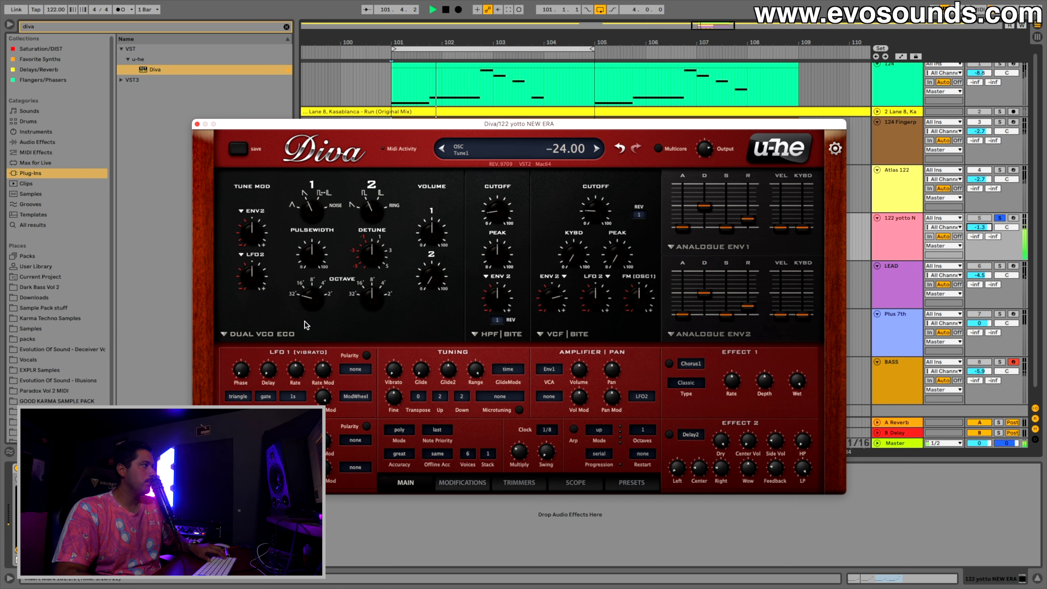
pyautogui.moveTo(555, 298); pyautogui.dragTo(555, 299)
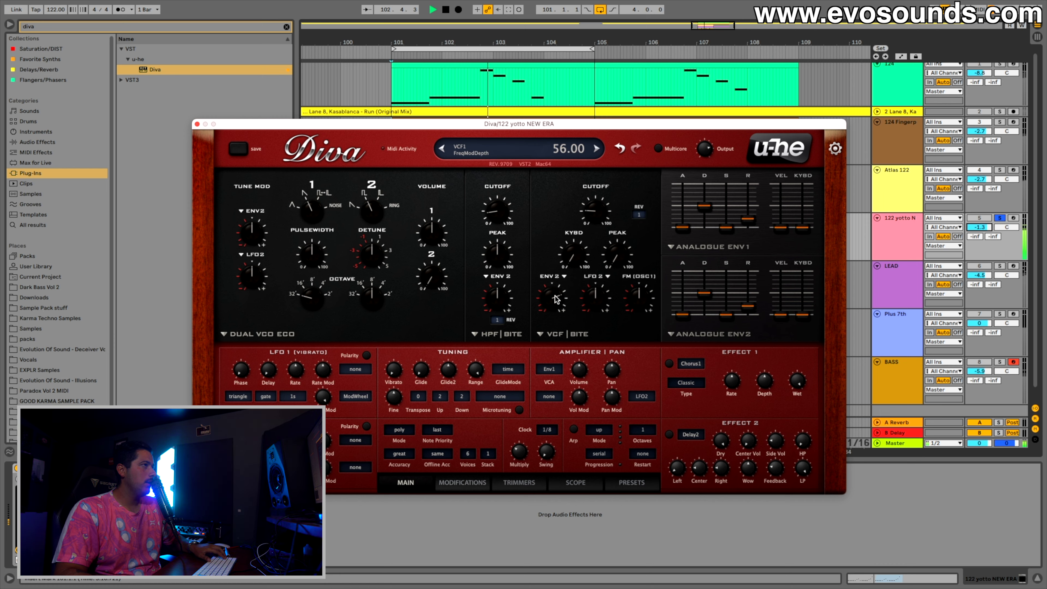
pyautogui.press('space')
pyautogui.moveTo(704, 205); pyautogui.dragTo(705, 216)
pyautogui.press('space')
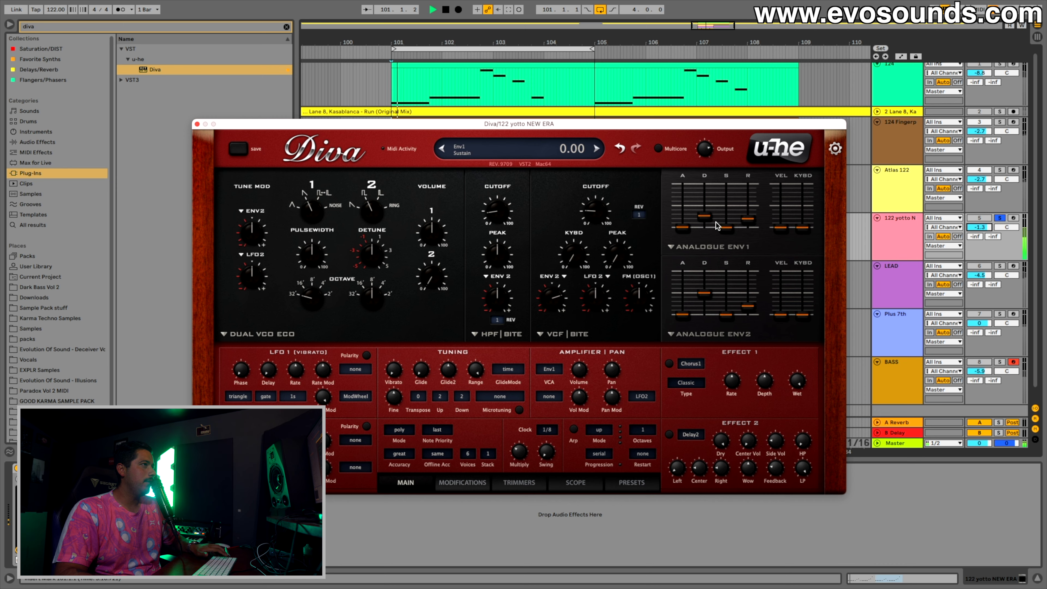
# - Set the 122 yotto track volume to 0 dB, raise oscillator 1 volume, and set high-pass to 47.50
pyautogui.click(990, 227)
pyautogui.write('0')
pyautogui.press('Return')
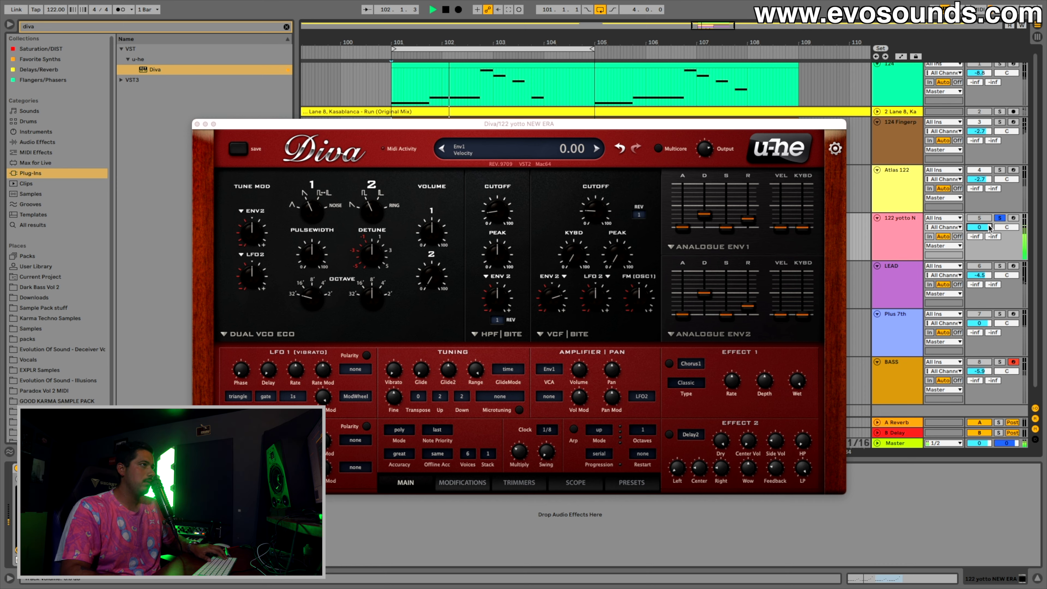
pyautogui.moveTo(431, 227); pyautogui.dragTo(437, 219)
pyautogui.press('space')
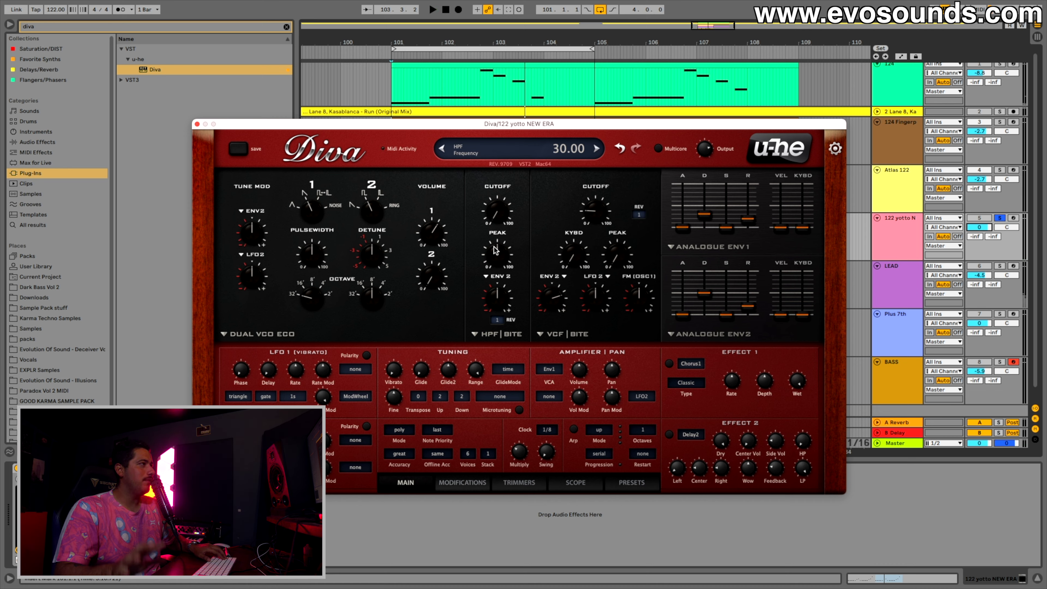
pyautogui.press('space')
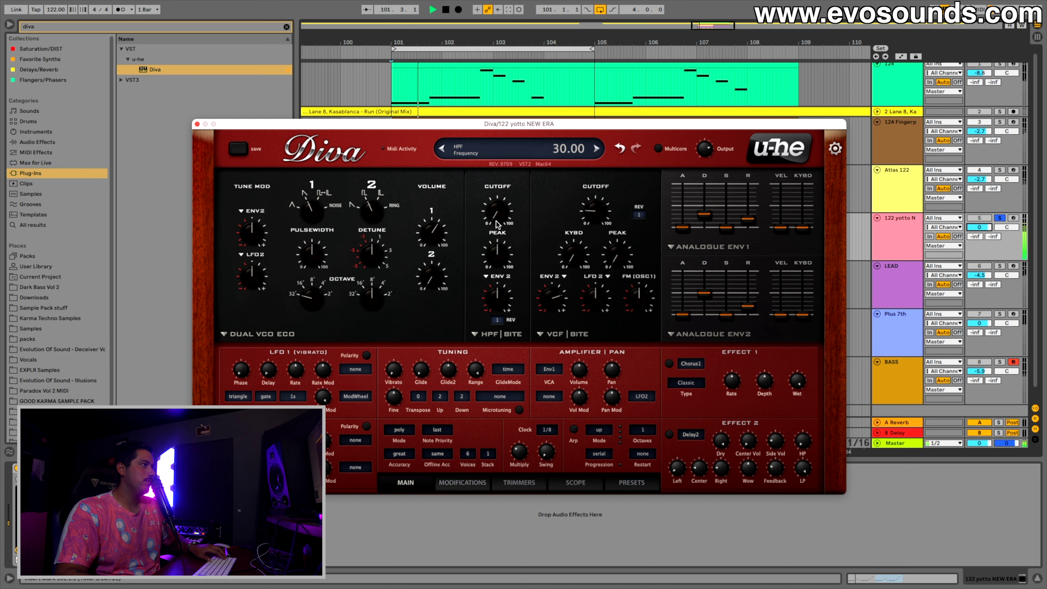
pyautogui.moveTo(497, 209); pyautogui.dragTo(501, 210)
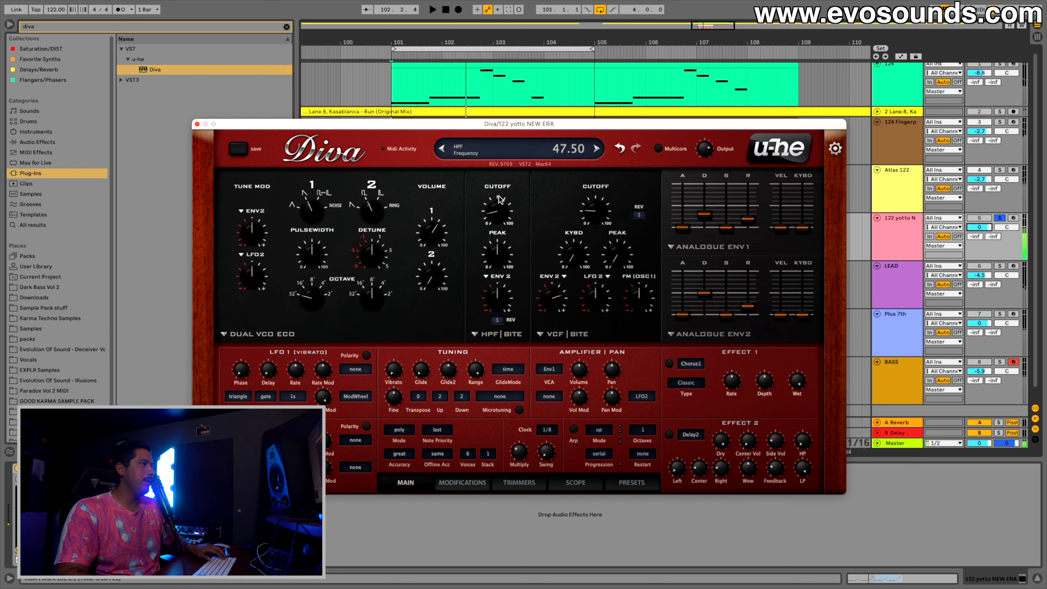
pyautogui.press('space')
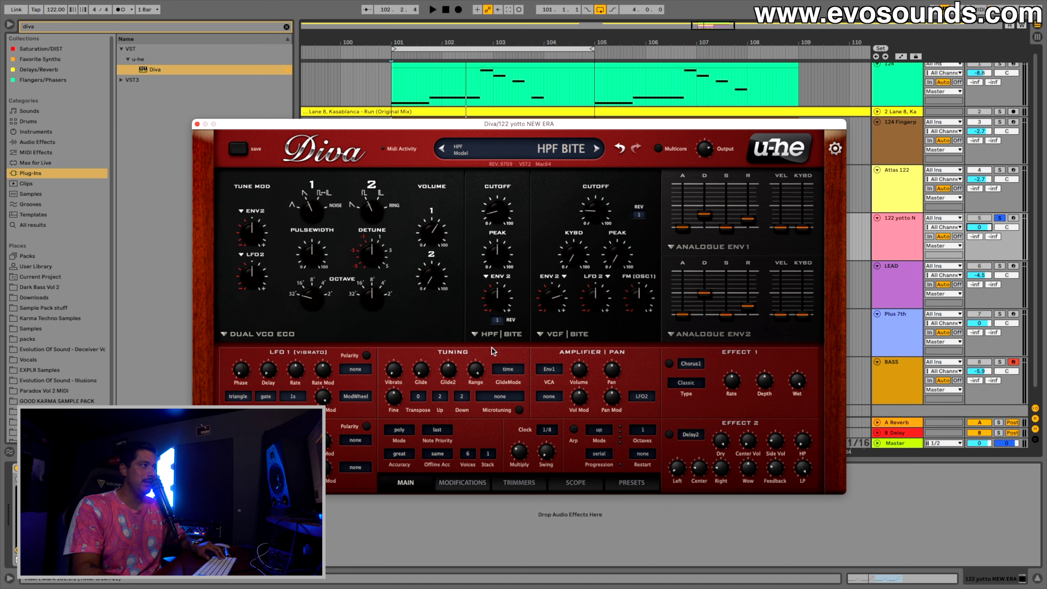
# - Fine-tune the high-pass near 48, lower the cutoff, shorten Env2 decay, and deepen filter envelope modulation
pyautogui.moveTo(498, 218); pyautogui.dragTo(504, 197)
pyautogui.press('space')
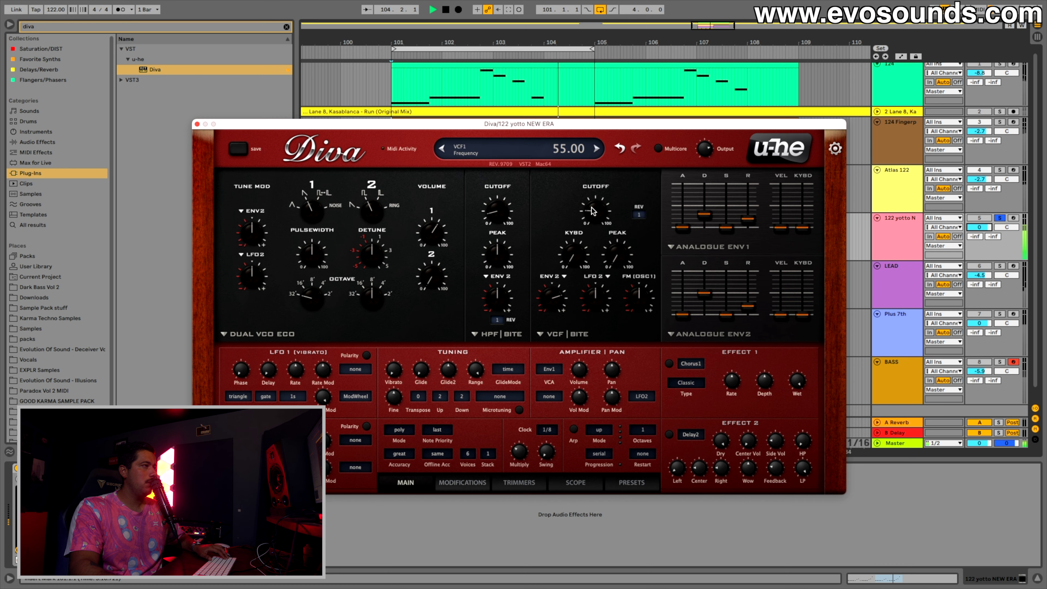
pyautogui.moveTo(591, 209); pyautogui.dragTo(588, 228)
pyautogui.press('space')
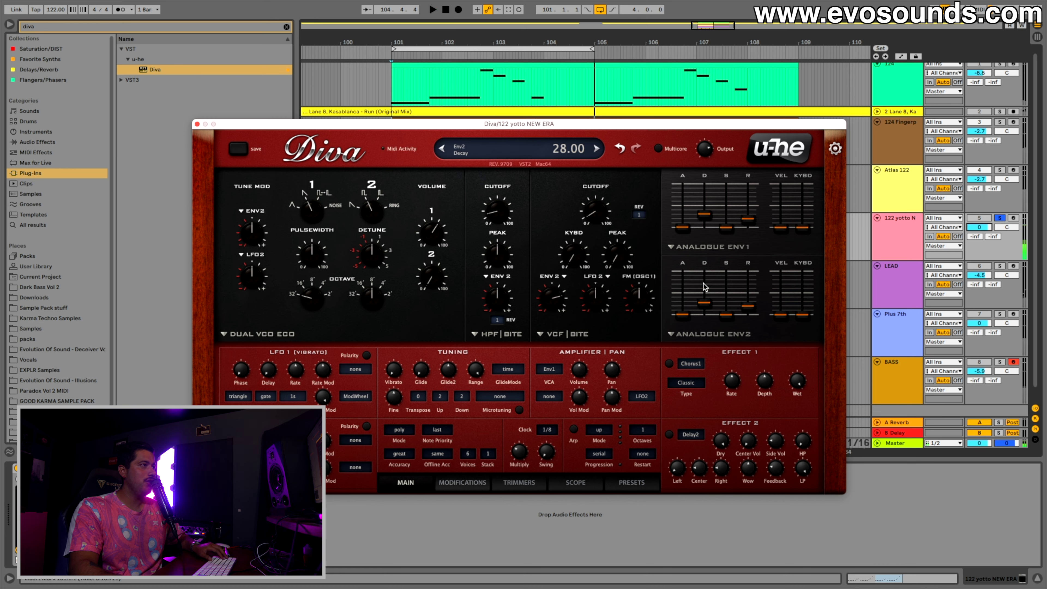
pyautogui.press('space')
pyautogui.moveTo(709, 298); pyautogui.dragTo(709, 301)
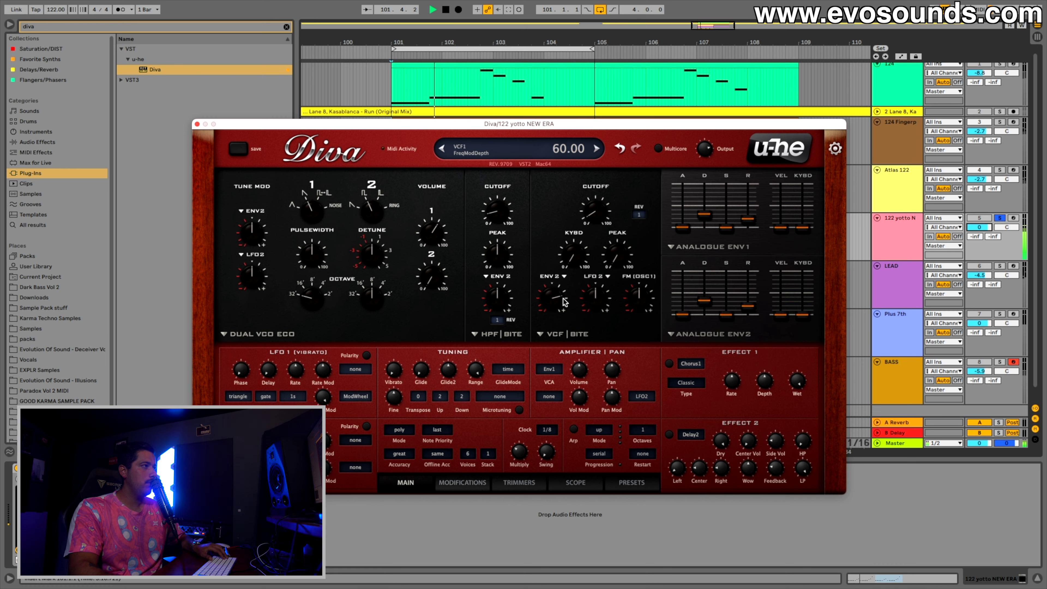
pyautogui.moveTo(553, 296); pyautogui.dragTo(569, 280)
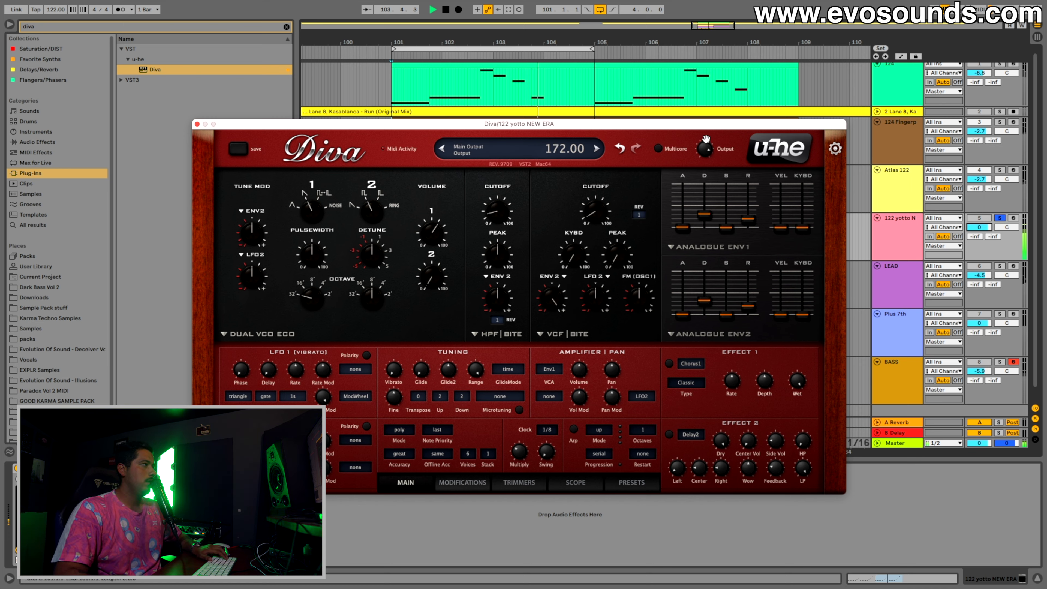
pyautogui.press('space')
# - Drop oscillator 2 to -24 at volume 58, change its waveform, and retune filter envelope depth and cutoff
pyautogui.moveTo(432, 281); pyautogui.dragTo(431, 243)
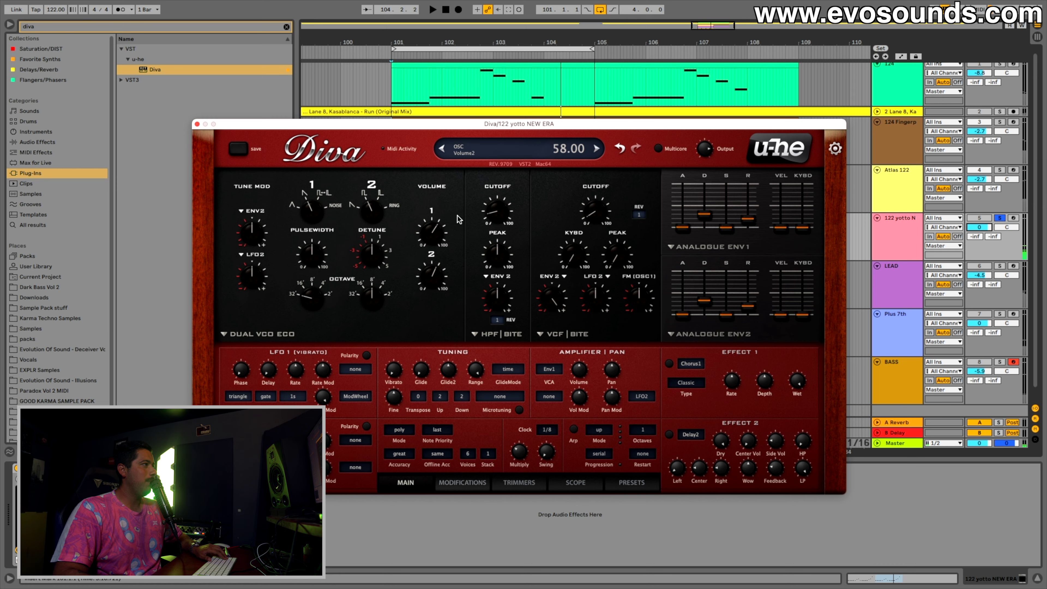
pyautogui.moveTo(372, 208); pyautogui.dragTo(391, 178)
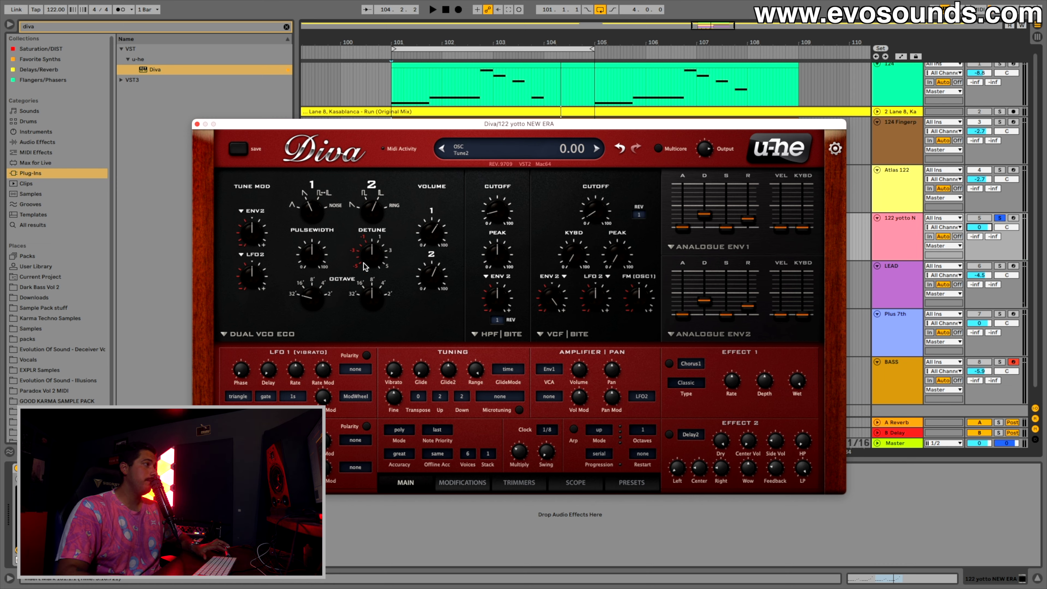
pyautogui.press('space')
pyautogui.moveTo(369, 298); pyautogui.dragTo(352, 348)
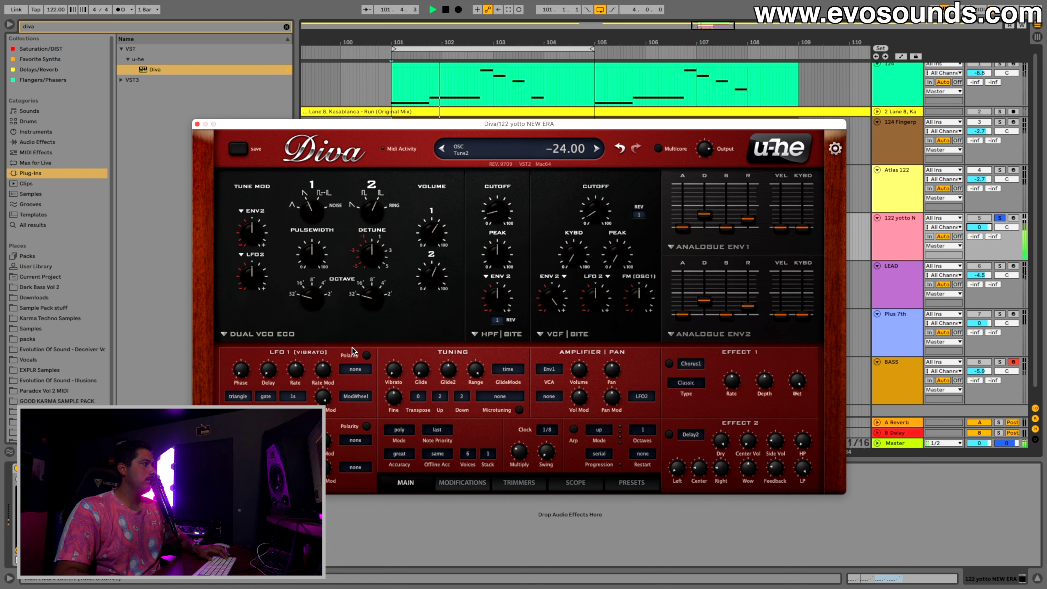
pyautogui.moveTo(430, 277); pyautogui.dragTo(428, 292)
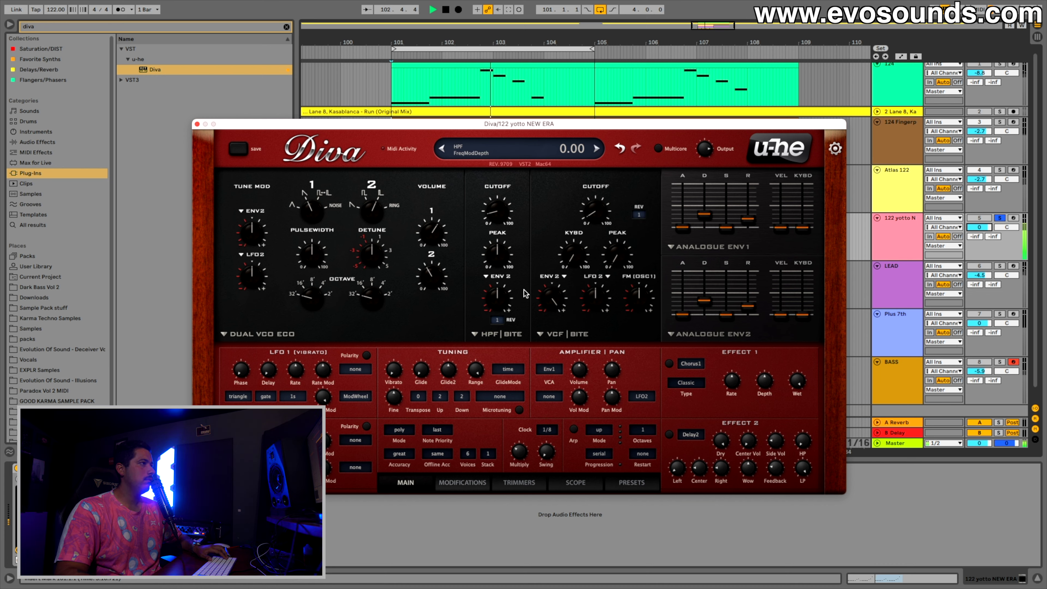
pyautogui.moveTo(551, 295); pyautogui.dragTo(550, 295)
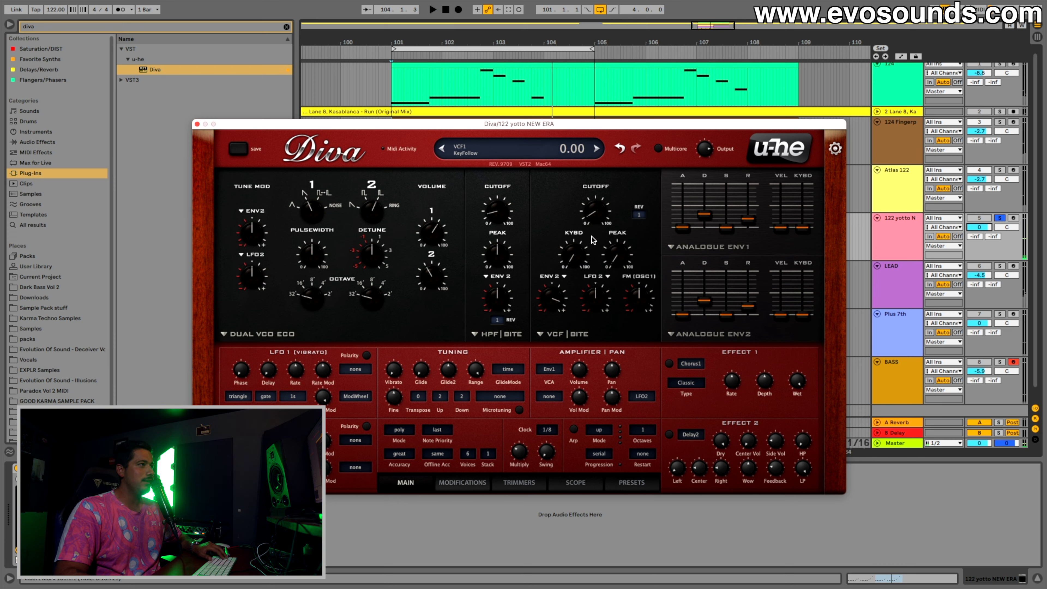
pyautogui.press('space')
pyautogui.moveTo(592, 210); pyautogui.dragTo(598, 209)
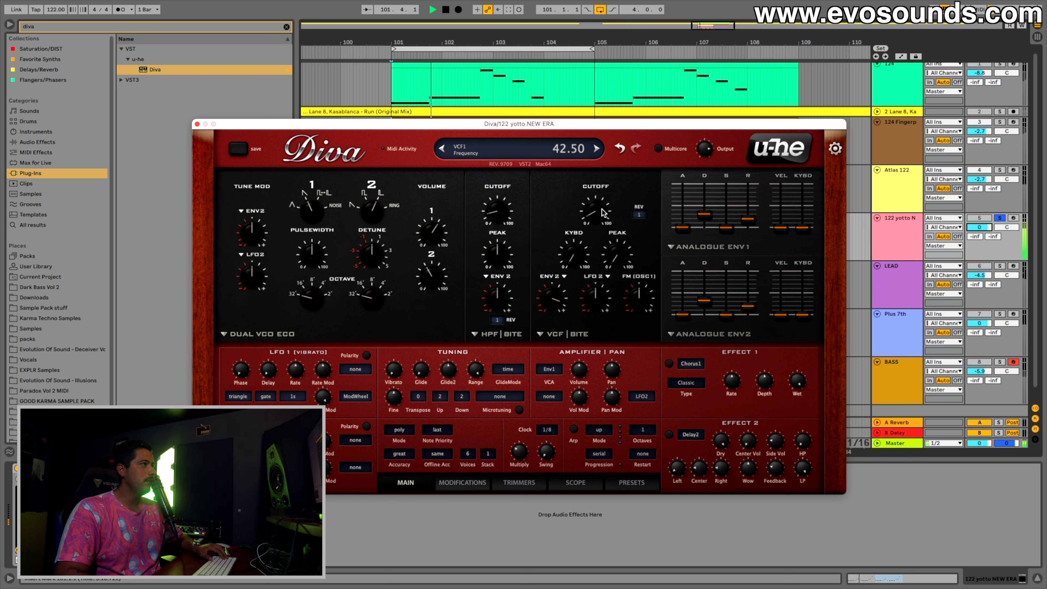
# - Compare filter revisions 1 and 2 during playback, leaving revision 2 selected
pyautogui.click(639, 214)
pyautogui.click(656, 232)
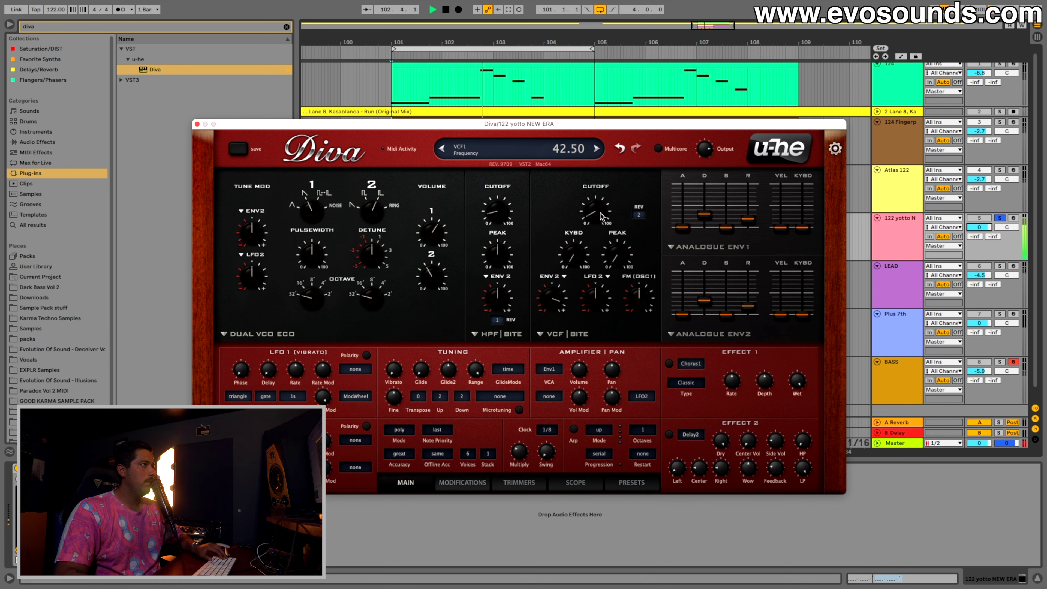
pyautogui.press('space')
pyautogui.click(639, 215)
pyautogui.click(657, 209)
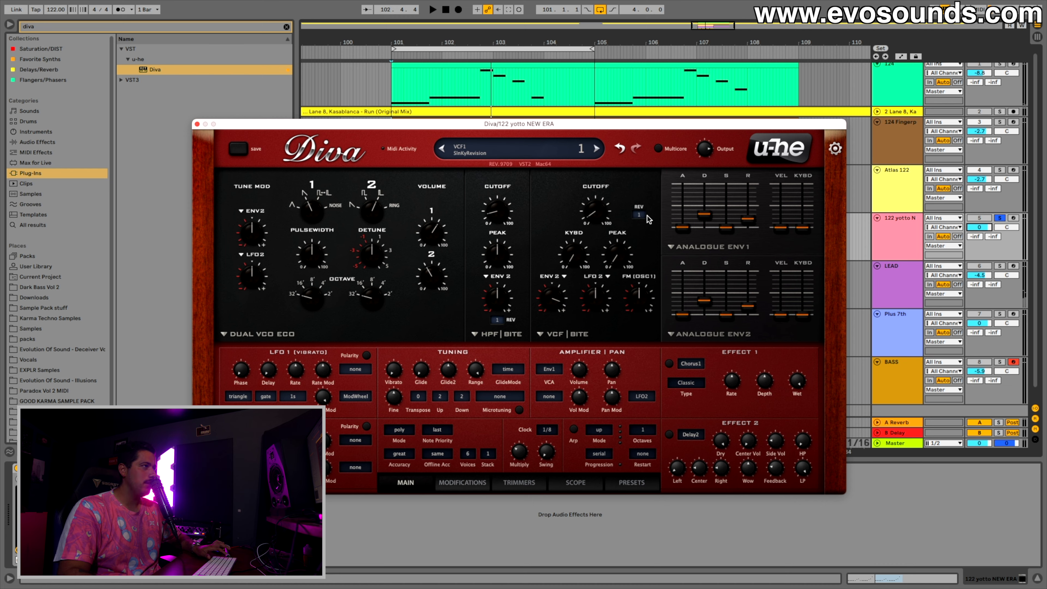
pyautogui.press('space')
pyautogui.click(639, 215)
pyautogui.click(655, 233)
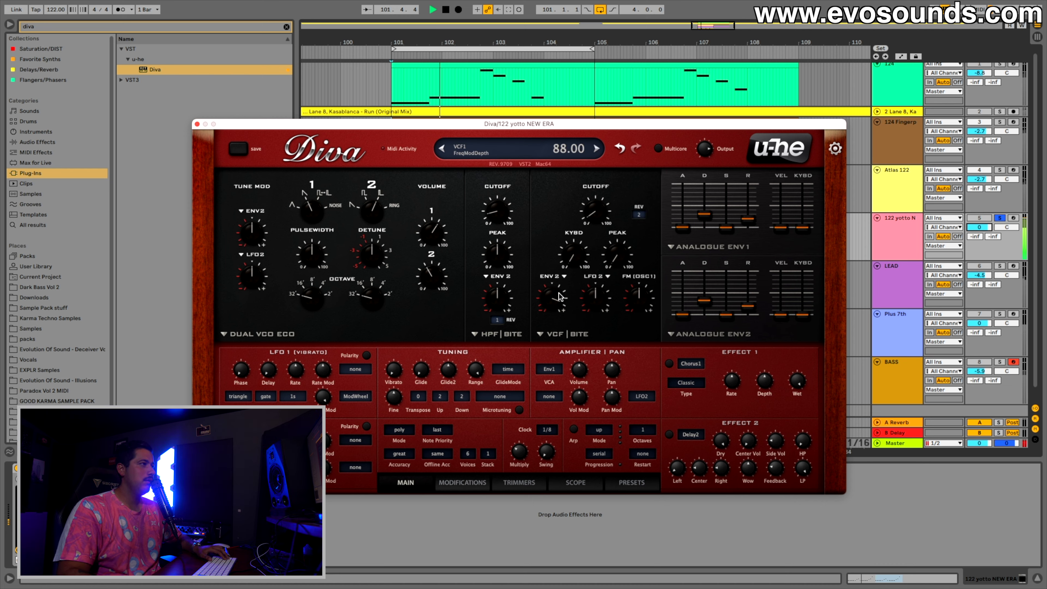
# - Shorten both envelope decays, remove the filter resonance, nudge the cutoff, and settle on revision 1
pyautogui.moveTo(707, 295); pyautogui.dragTo(706, 297)
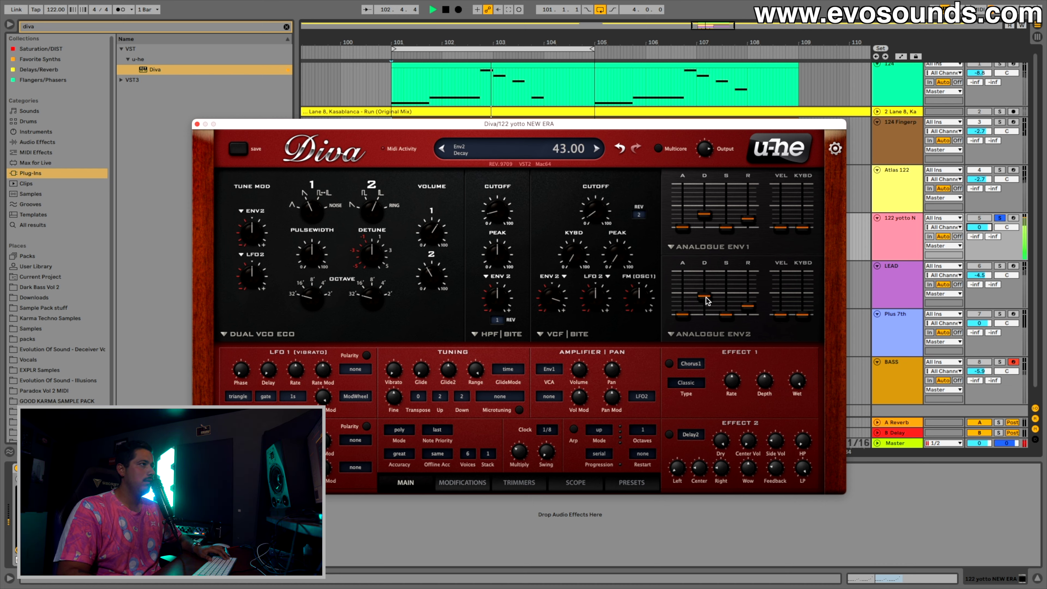
pyautogui.moveTo(705, 214); pyautogui.dragTo(705, 218)
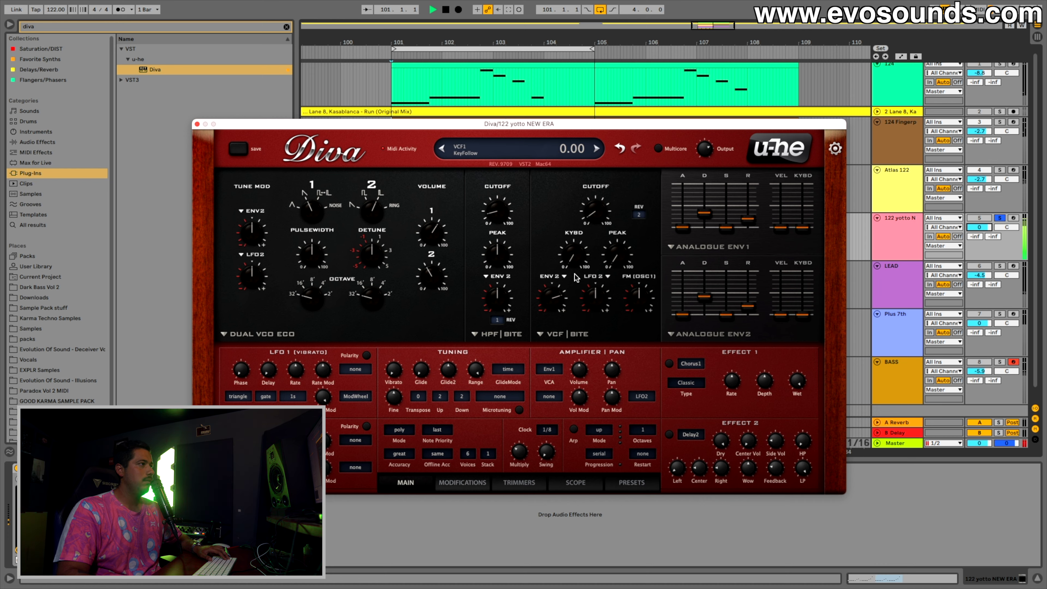
pyautogui.moveTo(655, 187); pyautogui.dragTo(620, 264)
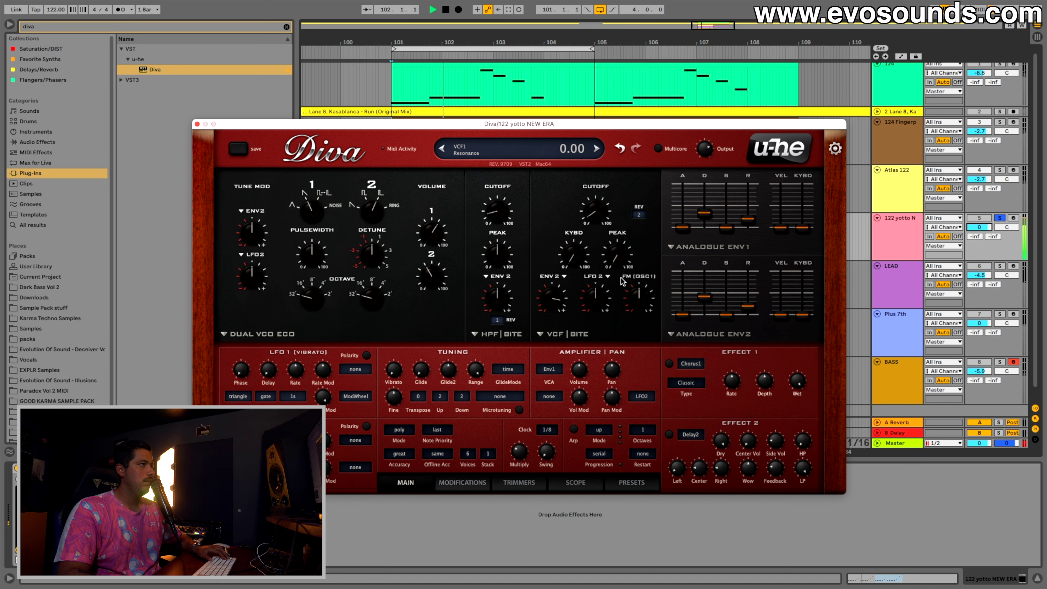
pyautogui.moveTo(593, 218); pyautogui.dragTo(575, 295)
pyautogui.click(639, 213)
pyautogui.click(649, 206)
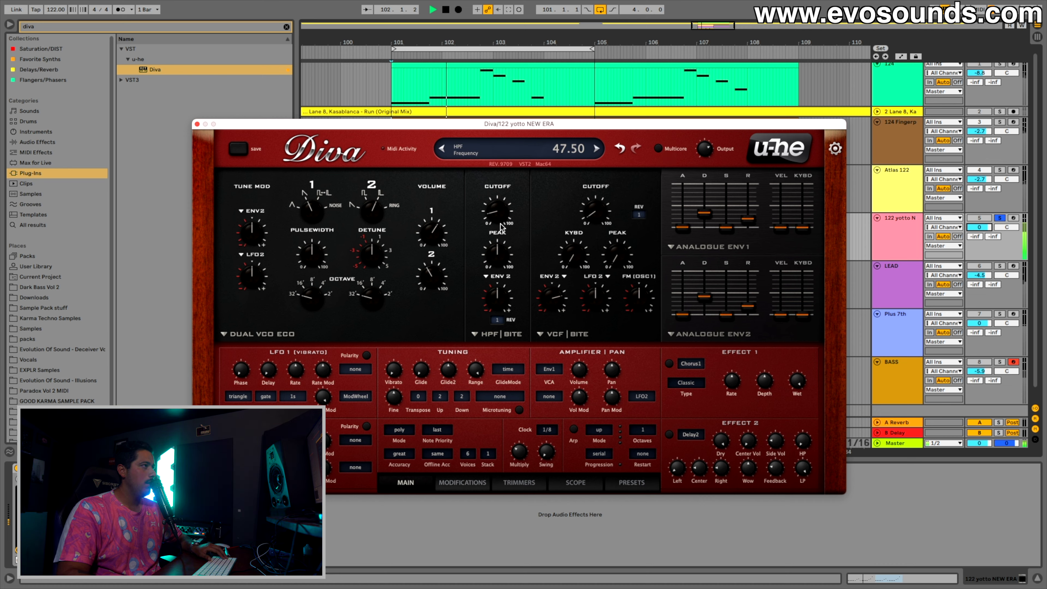
# - Raise the high-pass cutoff, switch oscillator 2 to saw, and turn its volume down to 0
pyautogui.moveTo(500, 221)
pyautogui.mouseDown()
pyautogui.moveTo(509, 202)
pyautogui.moveTo(491, 237)
pyautogui.mouseUp()
pyautogui.moveTo(563, 303); pyautogui.dragTo(564, 298)
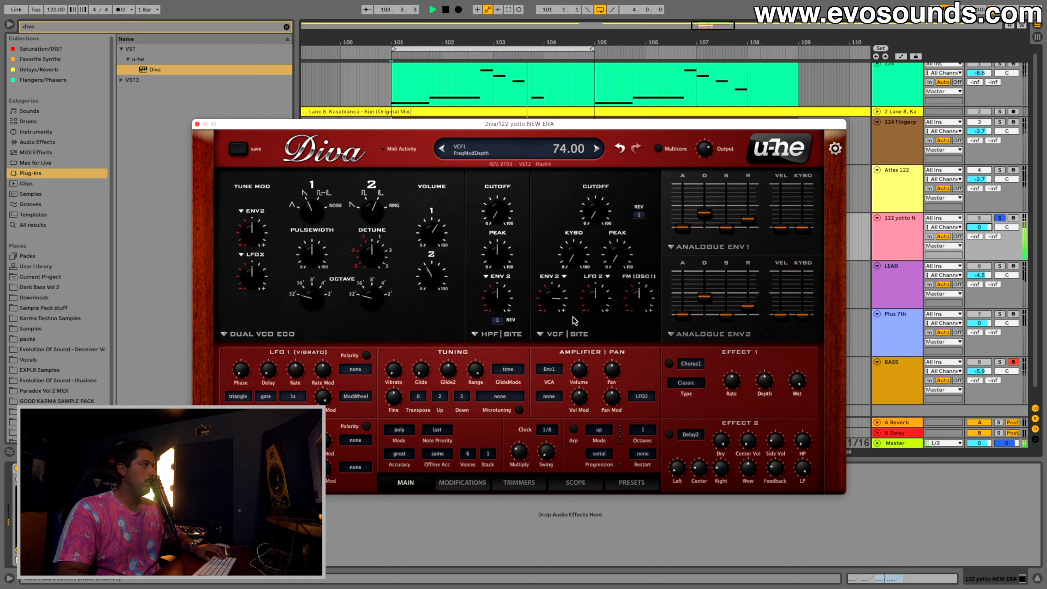
pyautogui.moveTo(370, 219); pyautogui.dragTo(386, 194)
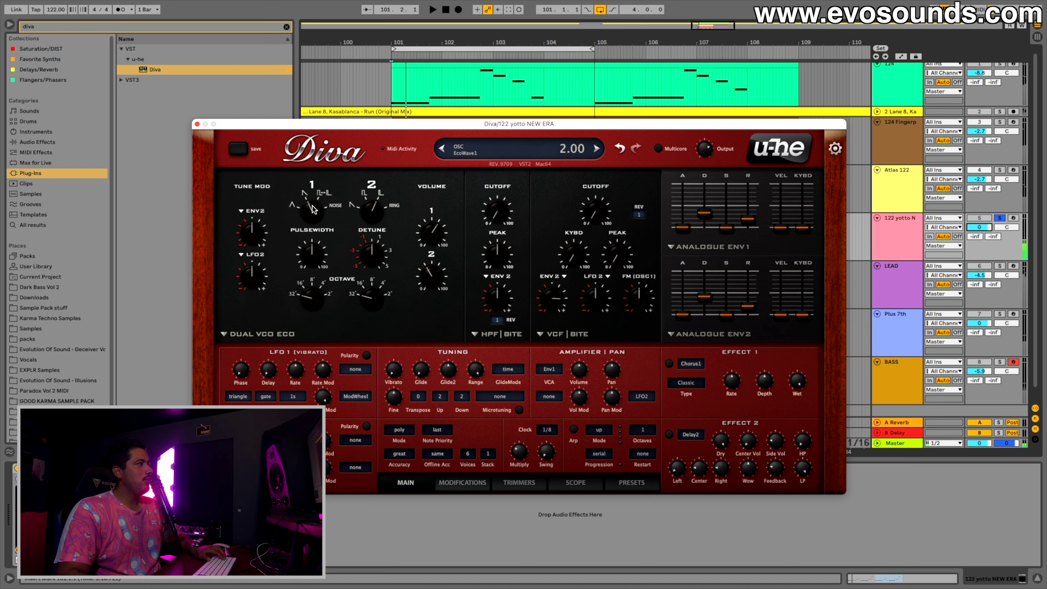
pyautogui.press('space')
pyautogui.moveTo(428, 281); pyautogui.dragTo(419, 433)
pyautogui.moveTo(551, 289); pyautogui.dragTo(552, 283)
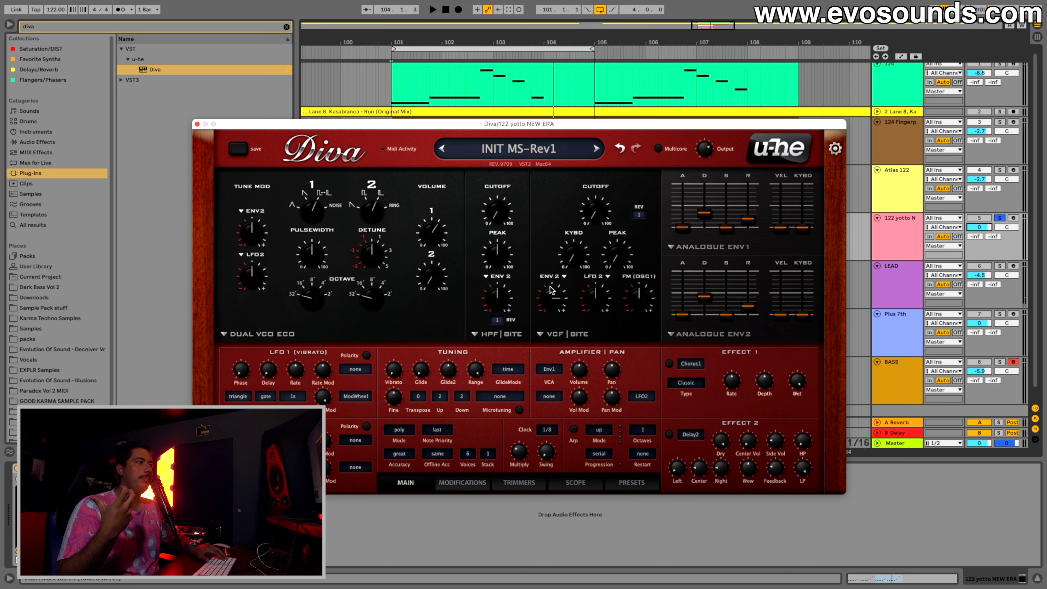
# - Shorten Env2 decay, zero the filter's Env2 depth, and add Env2 pitch modulation
pyautogui.moveTo(259, 235)
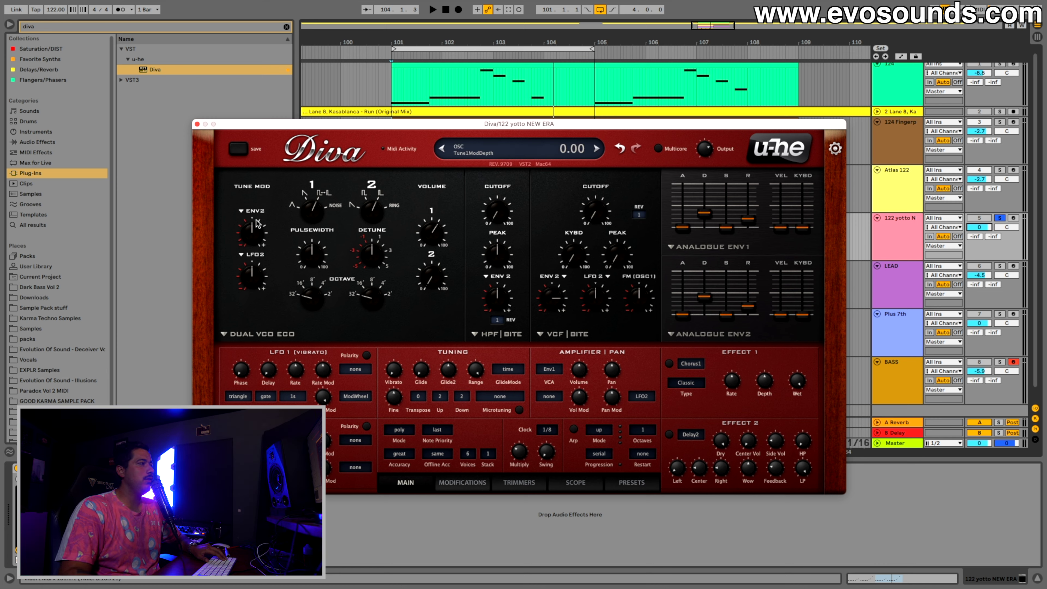
pyautogui.moveTo(704, 296); pyautogui.dragTo(700, 316)
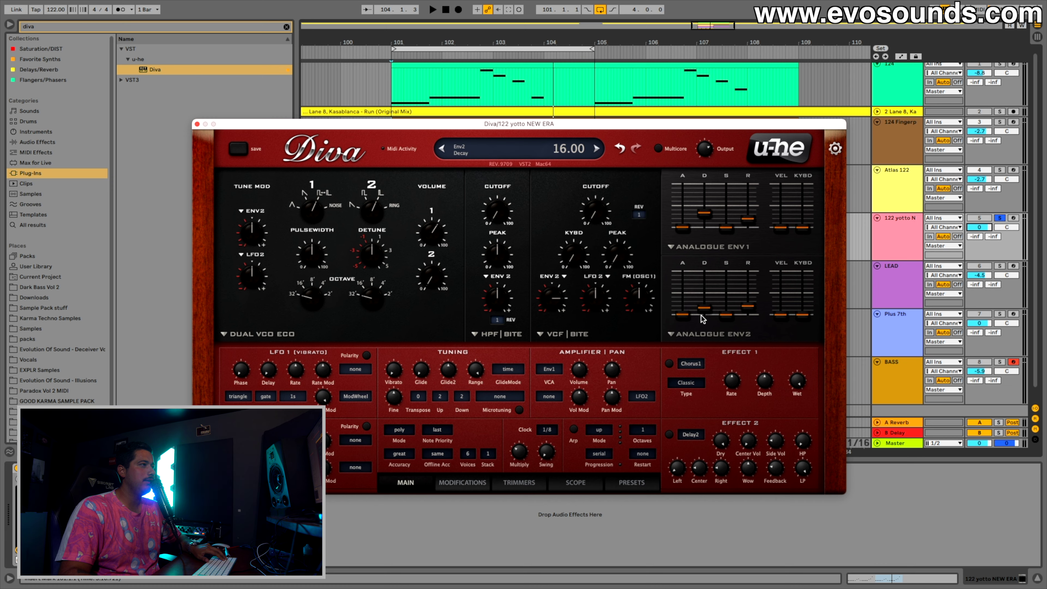
pyautogui.doubleClick(542, 294)
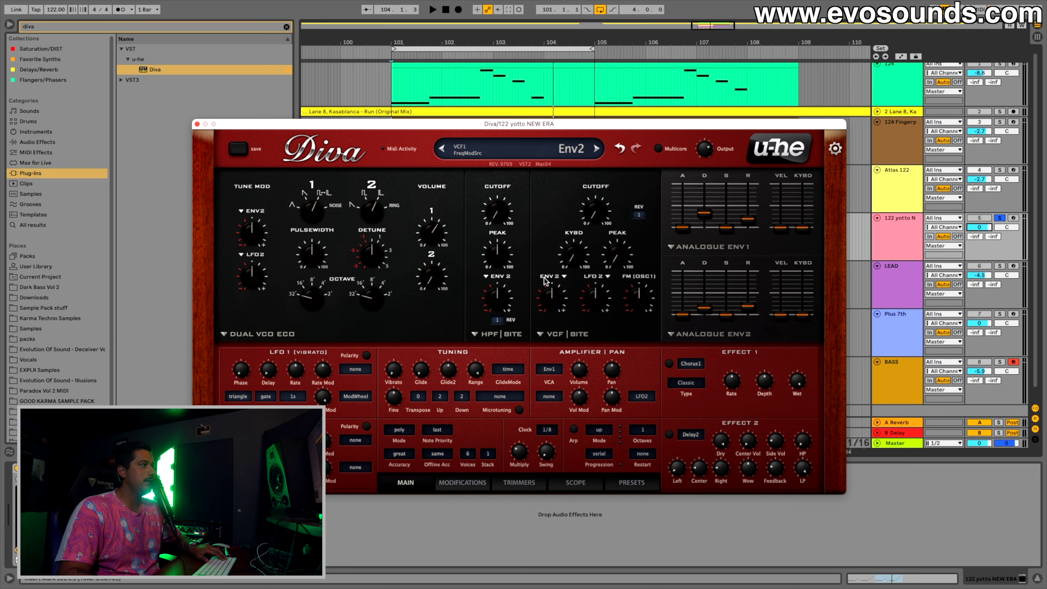
pyautogui.press('space')
pyautogui.moveTo(261, 228); pyautogui.dragTo(272, 212)
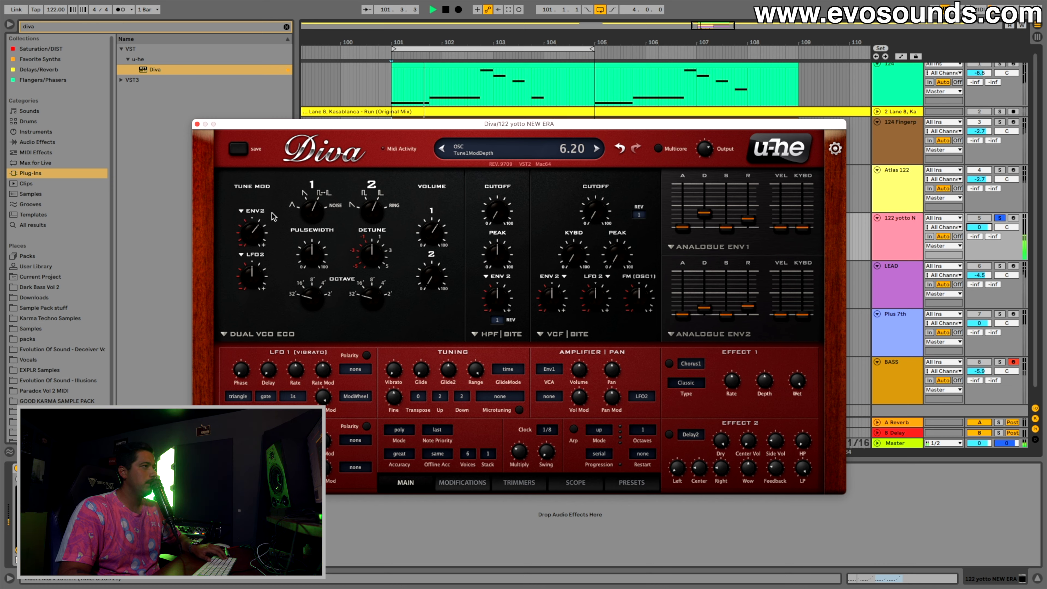
# - Push the Env2 pitch amount fully up and raise the filter cutoff further
pyautogui.moveTo(591, 209); pyautogui.dragTo(641, 146)
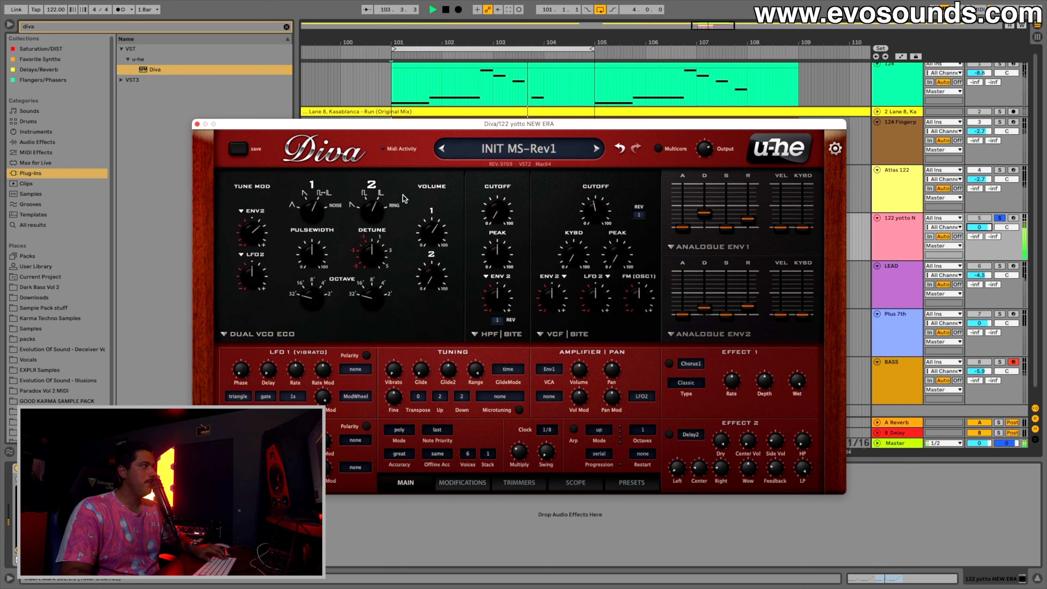
pyautogui.moveTo(707, 310)
pyautogui.mouseDown()
pyautogui.moveTo(749, 319)
pyautogui.moveTo(702, 306)
pyautogui.mouseUp()
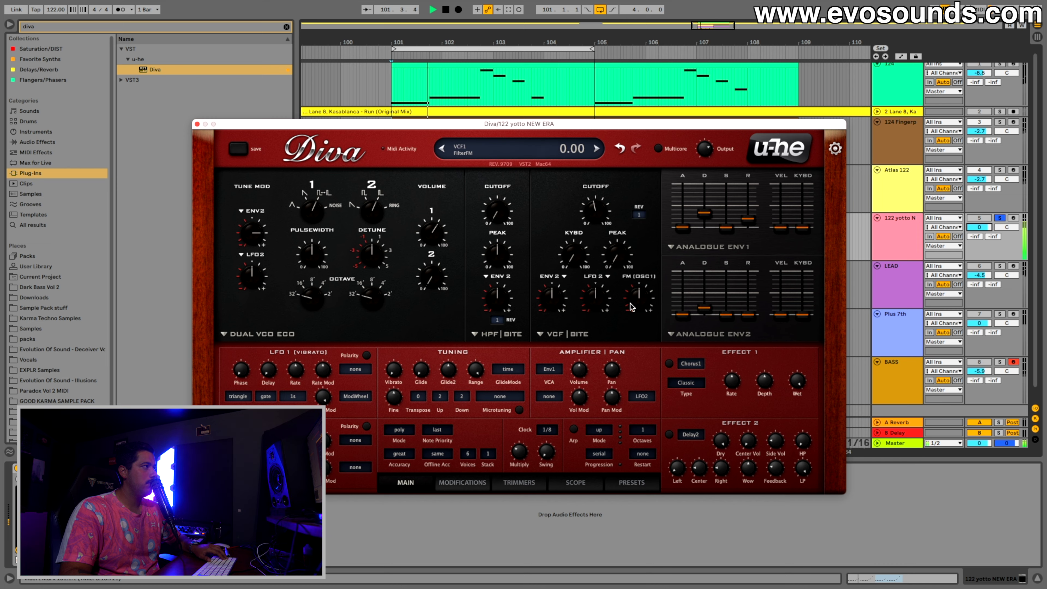
pyautogui.moveTo(258, 222); pyautogui.dragTo(268, 203)
pyautogui.moveTo(606, 199); pyautogui.dragTo(618, 228)
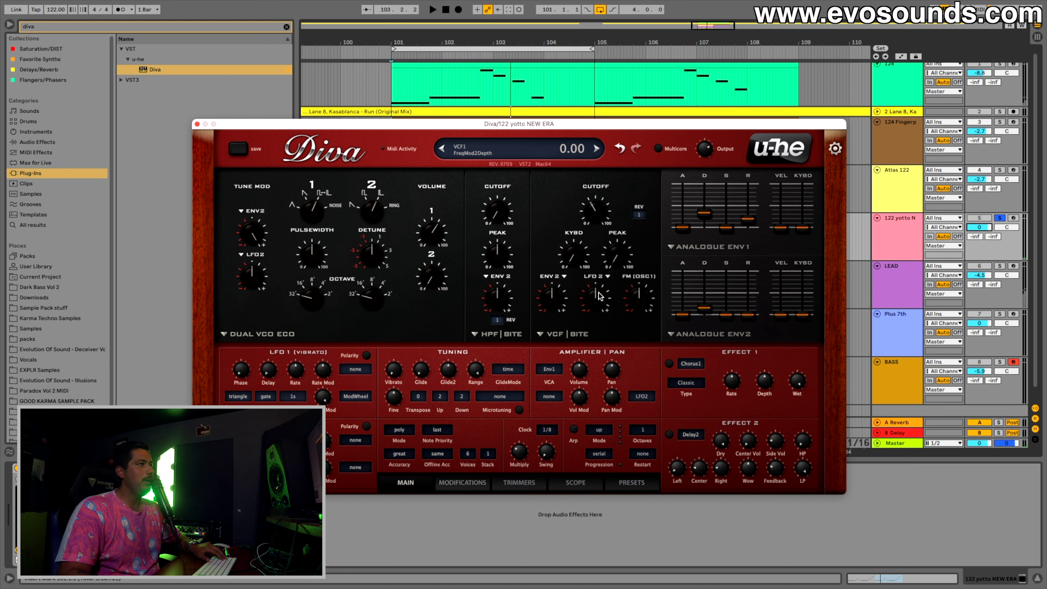
# - Make Env1 the second filter mod source at depth 48, with cutoff at 75
pyautogui.click(597, 277)
pyautogui.click(634, 215)
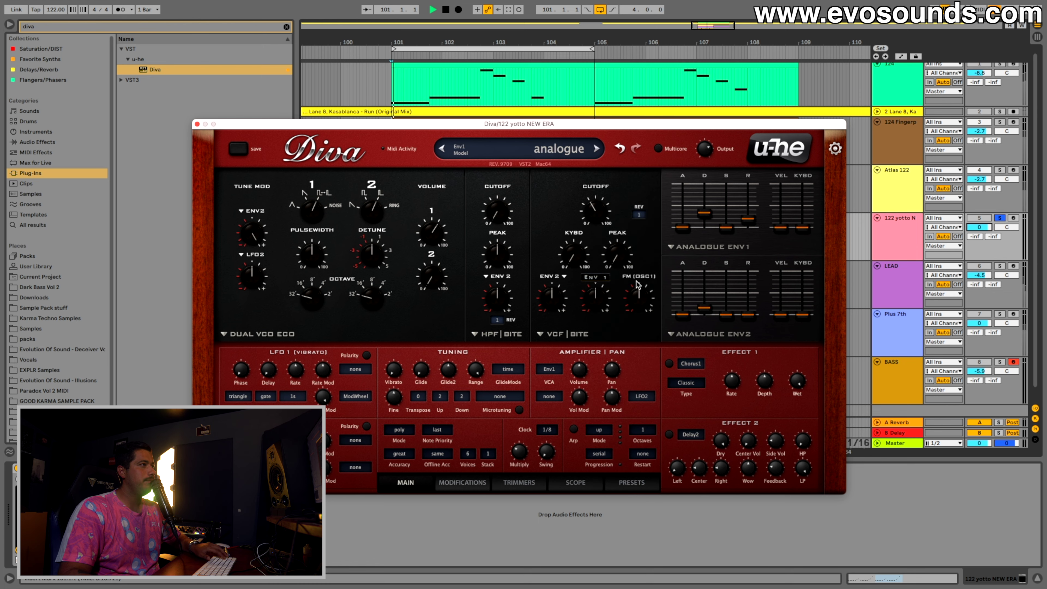
pyautogui.moveTo(603, 275); pyautogui.dragTo(601, 297)
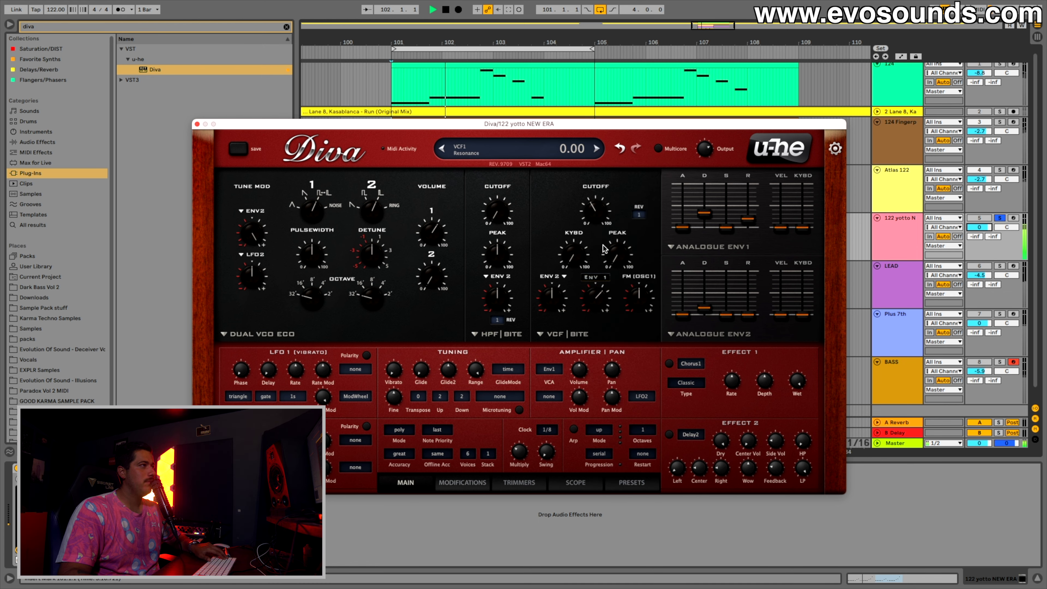
pyautogui.moveTo(594, 213); pyautogui.dragTo(587, 224)
pyautogui.moveTo(595, 305); pyautogui.dragTo(595, 294)
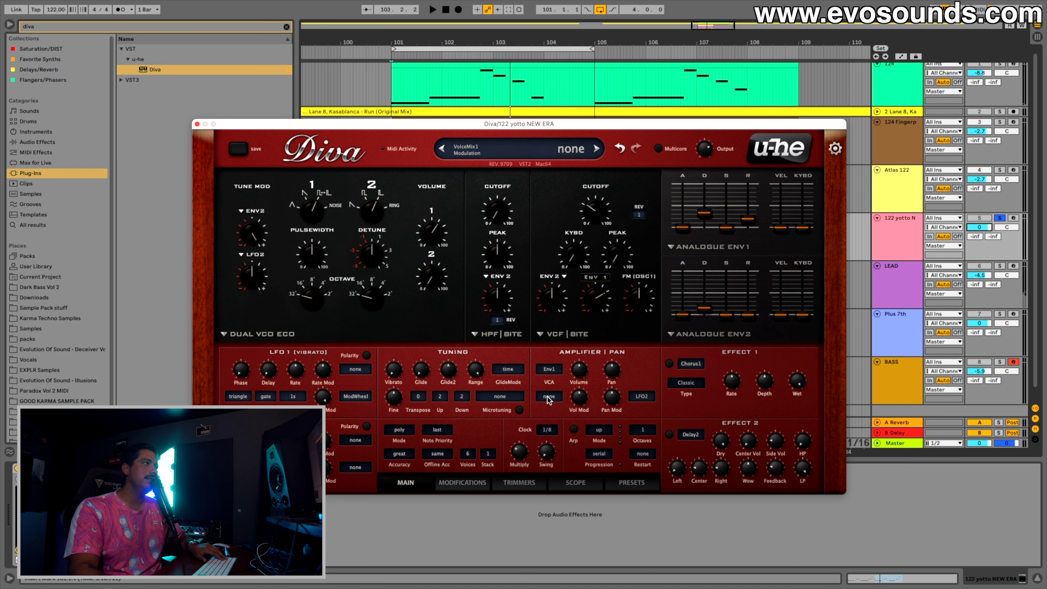
# - Close the 122 yotto Diva and bring up the LEAD track's INIT Minimono Diva main panel
pyautogui.click(197, 124)
pyautogui.scroll(-1, 783, 264)
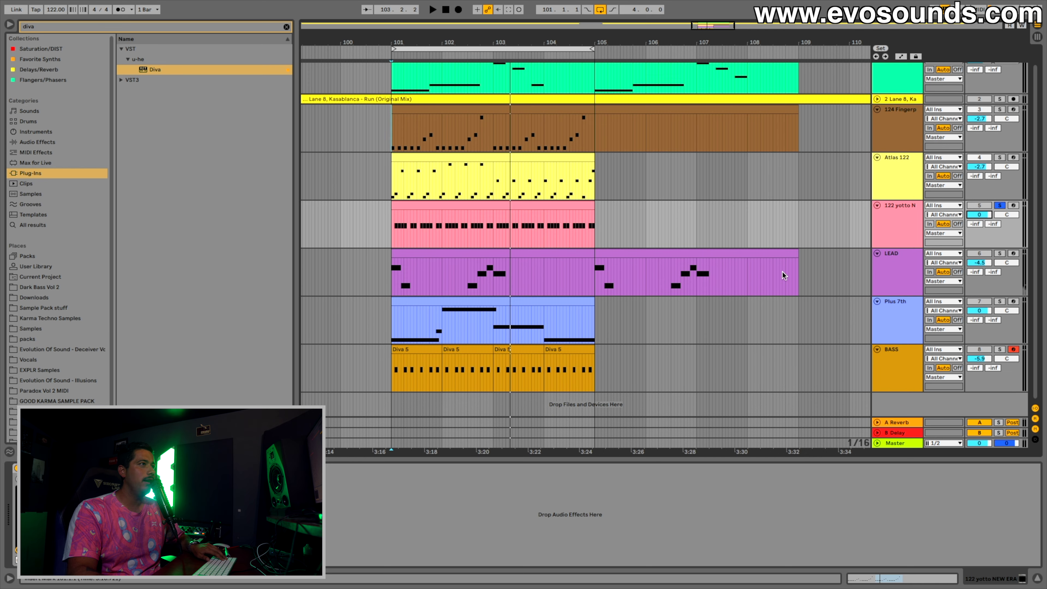
pyautogui.click(783, 274)
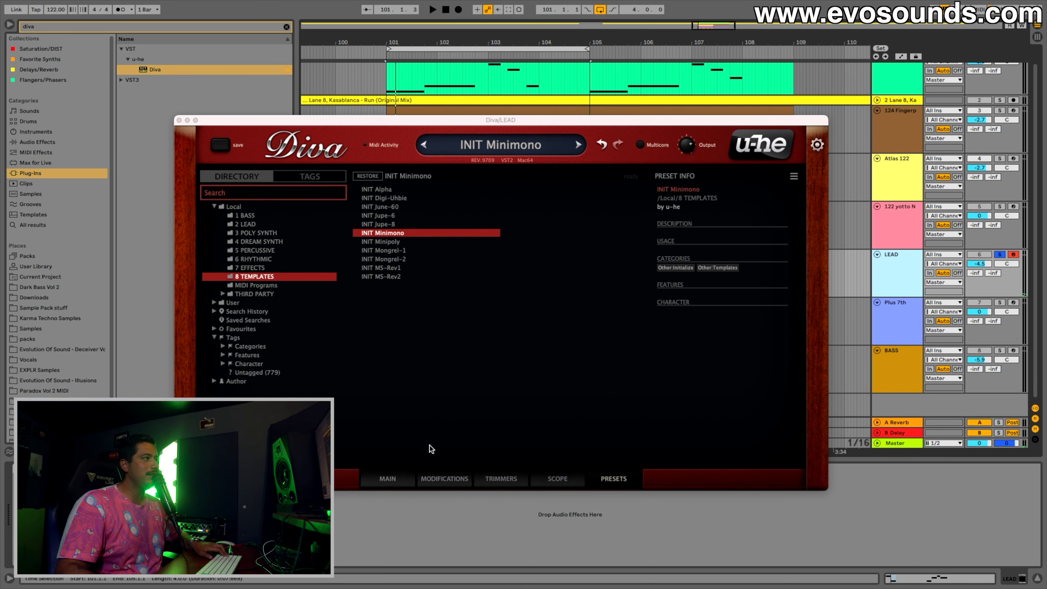
pyautogui.click(389, 474)
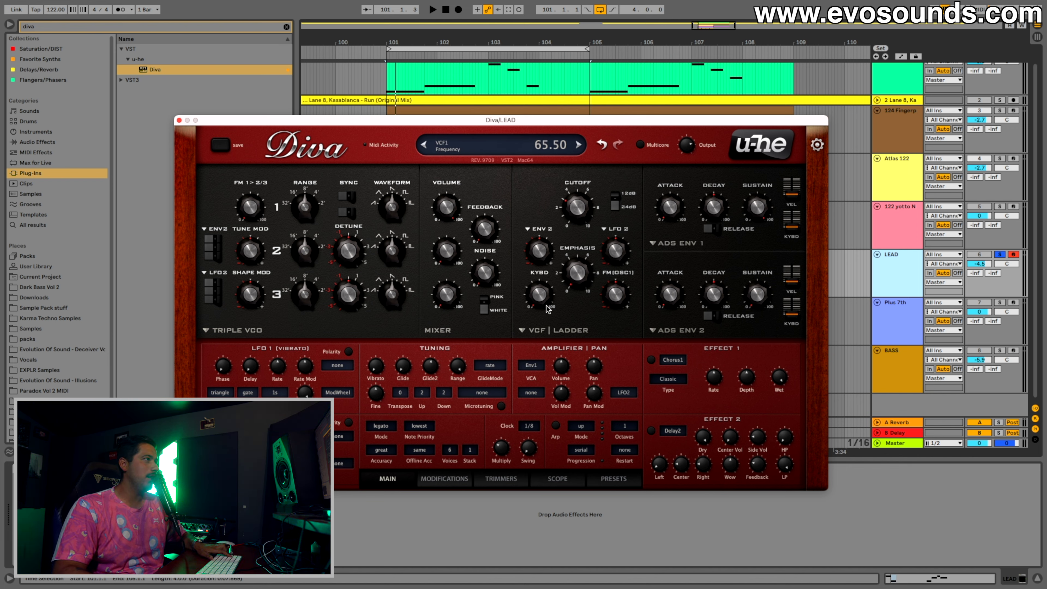
# - Add envelope 2 filter modulation, drop oscillator 1 to 16', and lengthen envelope 1's attack while auditioning
pyautogui.moveTo(552, 251); pyautogui.dragTo(551, 242)
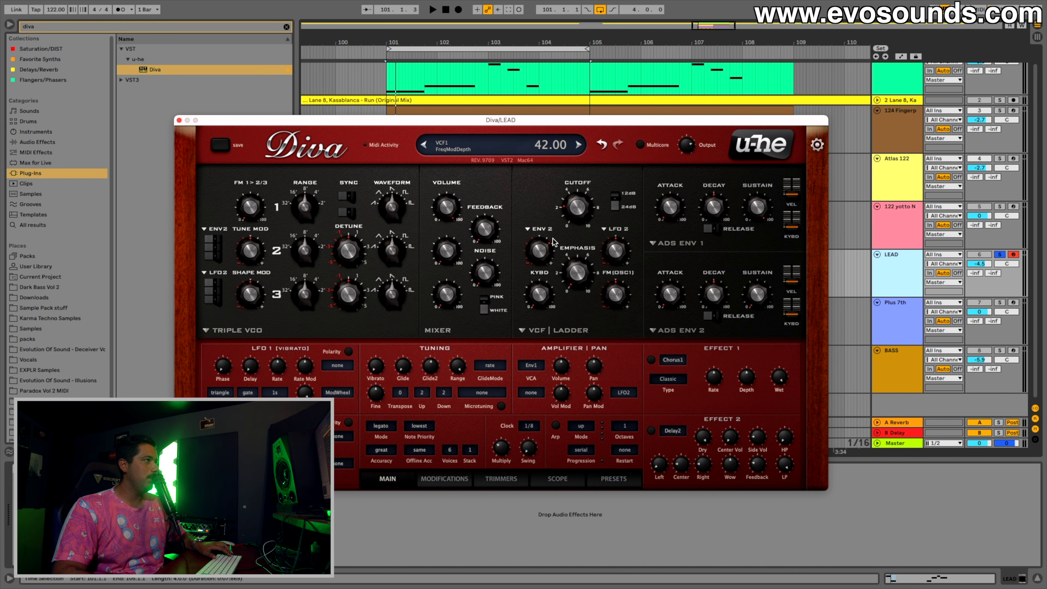
pyautogui.press('space')
pyautogui.press('Tab')
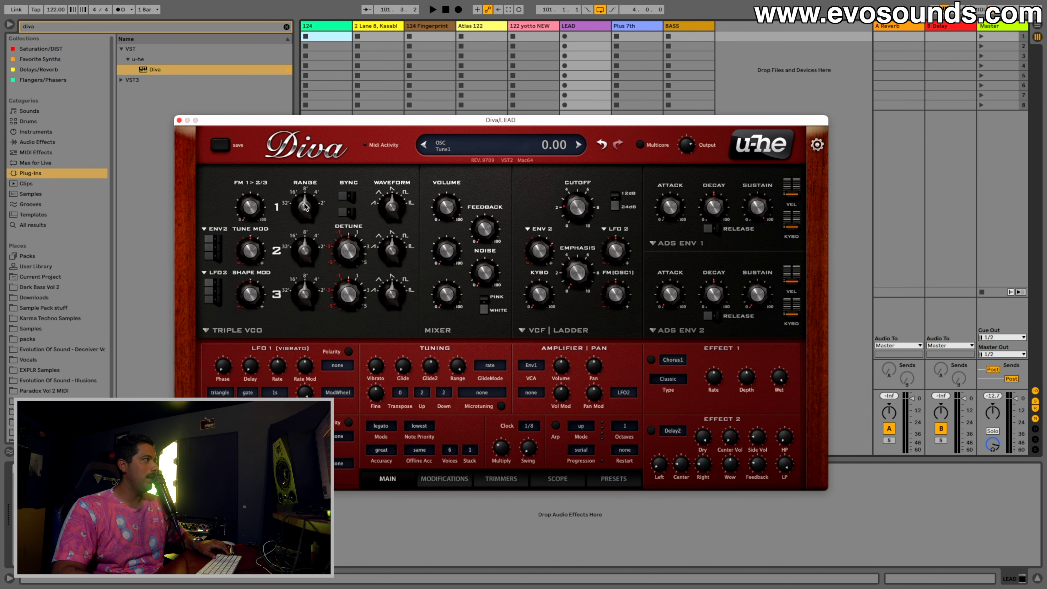
pyautogui.press('Tab')
pyautogui.moveTo(304, 205); pyautogui.dragTo(300, 237)
pyautogui.press('space')
pyautogui.press('space')
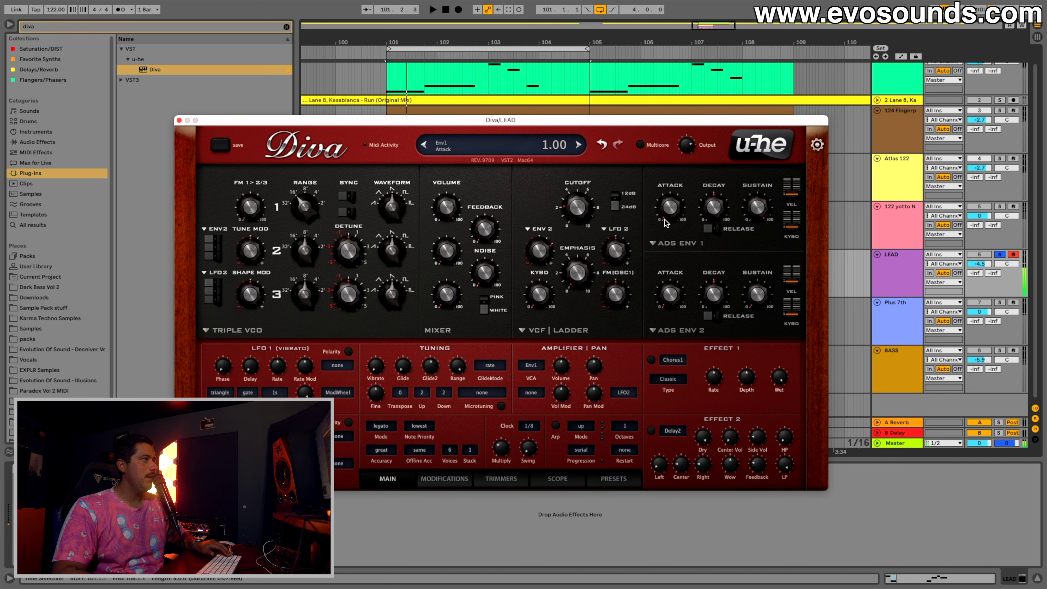
pyautogui.moveTo(667, 223); pyautogui.dragTo(672, 206)
pyautogui.press('space')
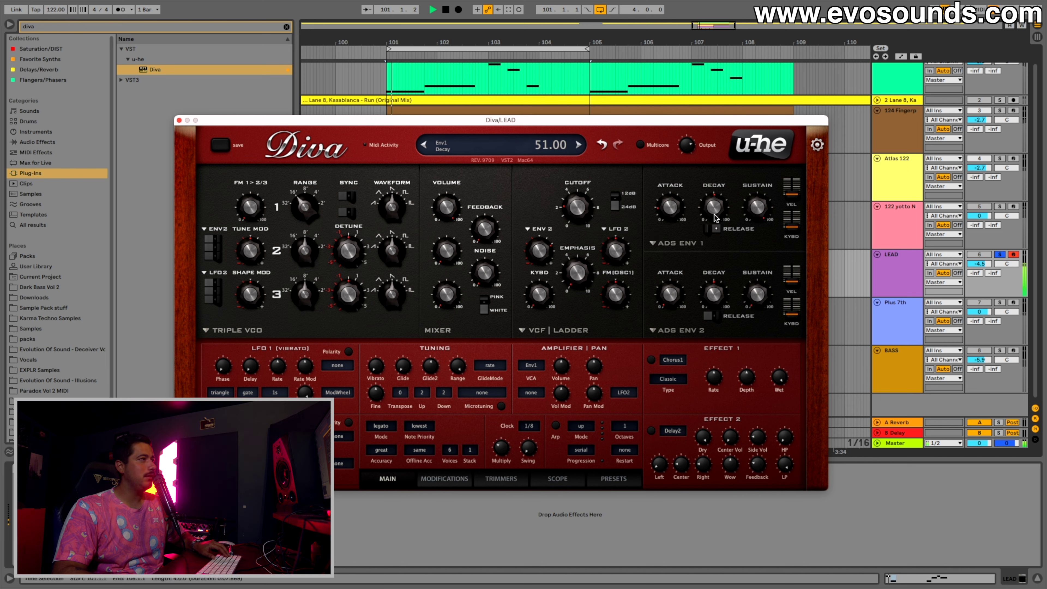
# - Set envelope 2's filter depth near 46 and turn the resonance down to 7.50
pyautogui.moveTo(679, 277); pyautogui.dragTo(665, 302)
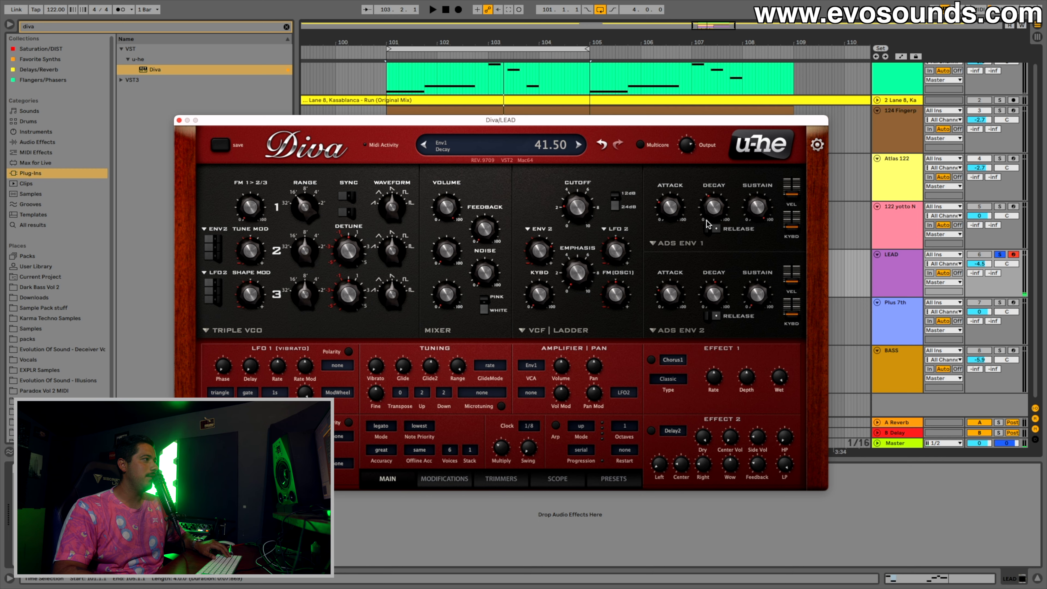
pyautogui.press('space')
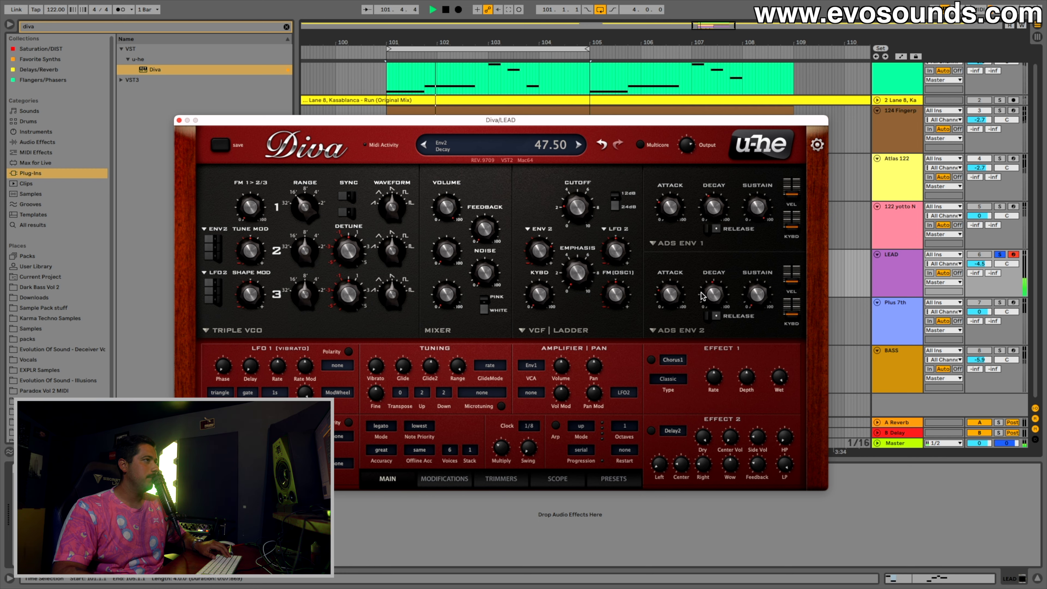
pyautogui.moveTo(542, 242); pyautogui.dragTo(540, 249)
pyautogui.press('space')
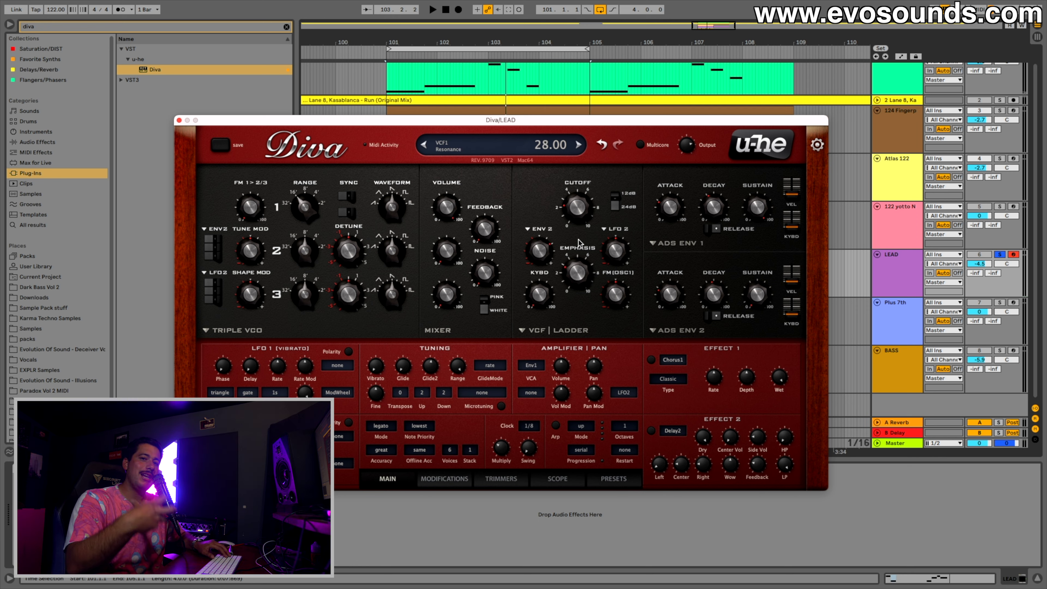
pyautogui.press('space')
pyautogui.moveTo(578, 276); pyautogui.dragTo(578, 318)
# - Switch Effect 1 to the Plate1 reverb and lengthen envelope 2's decay slightly
pyautogui.click(674, 359)
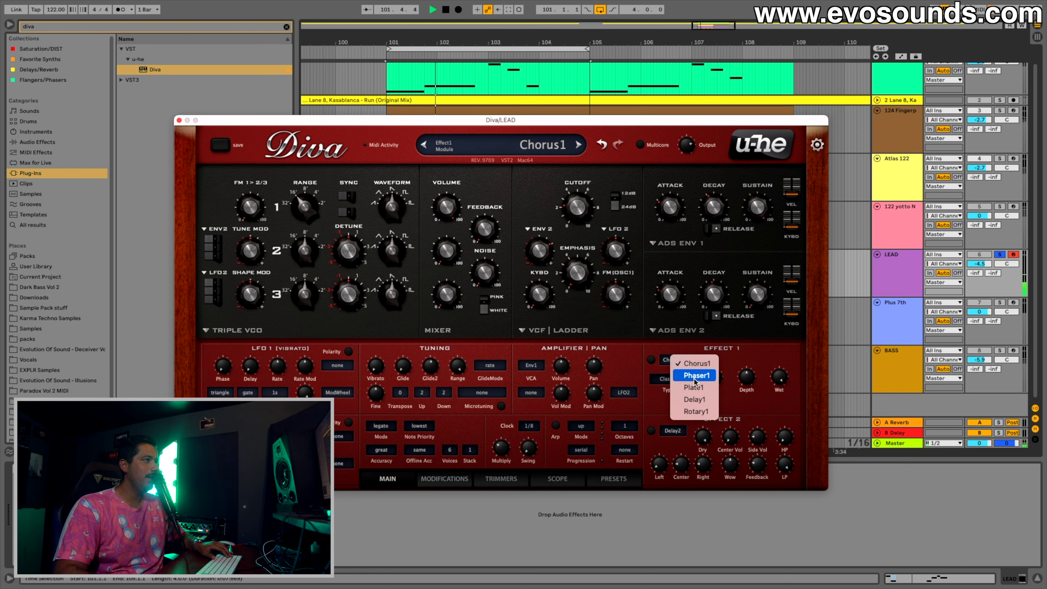
pyautogui.click(694, 387)
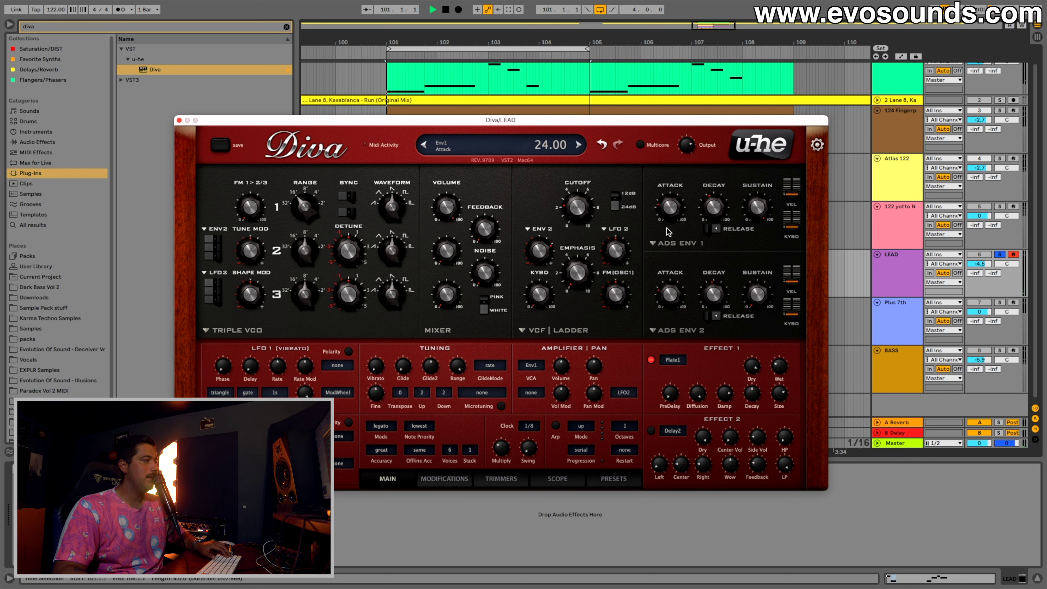
pyautogui.moveTo(708, 291); pyautogui.dragTo(710, 290)
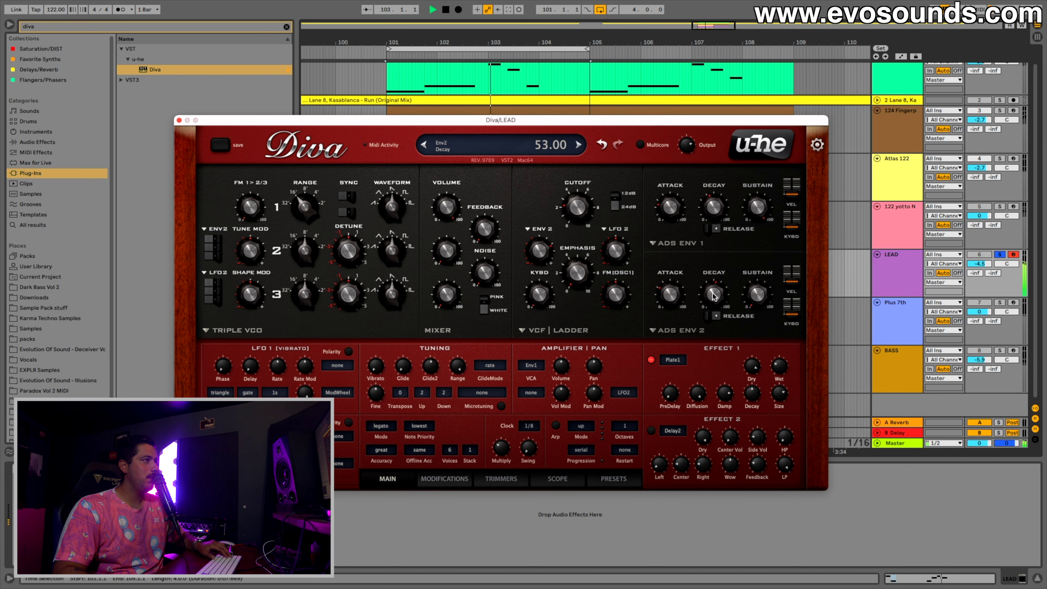
# - Raise envelope 2's filter modulation to 72 and add filter FM of 8.40
pyautogui.moveTo(545, 250); pyautogui.dragTo(545, 249)
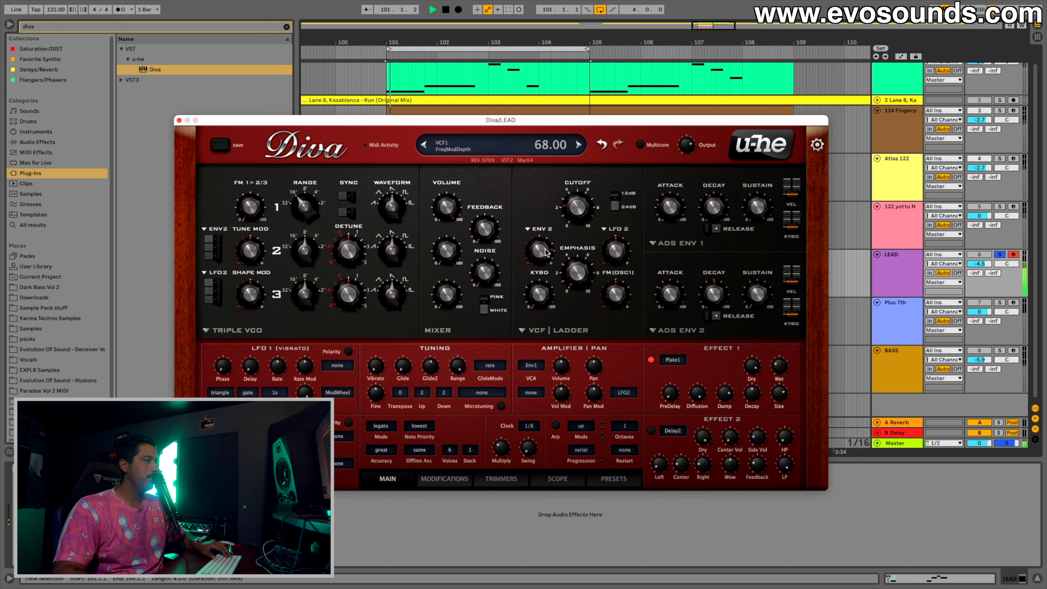
pyautogui.moveTo(546, 253); pyautogui.dragTo(546, 251)
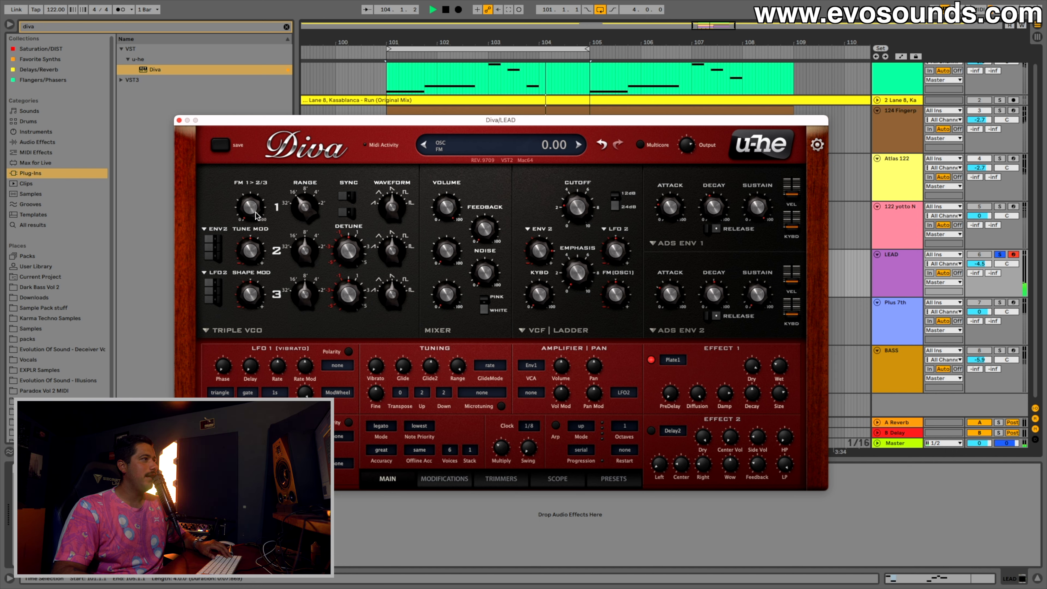
pyautogui.moveTo(623, 301)
pyautogui.mouseDown()
pyautogui.moveTo(646, 260)
pyautogui.moveTo(625, 291)
pyautogui.mouseUp()
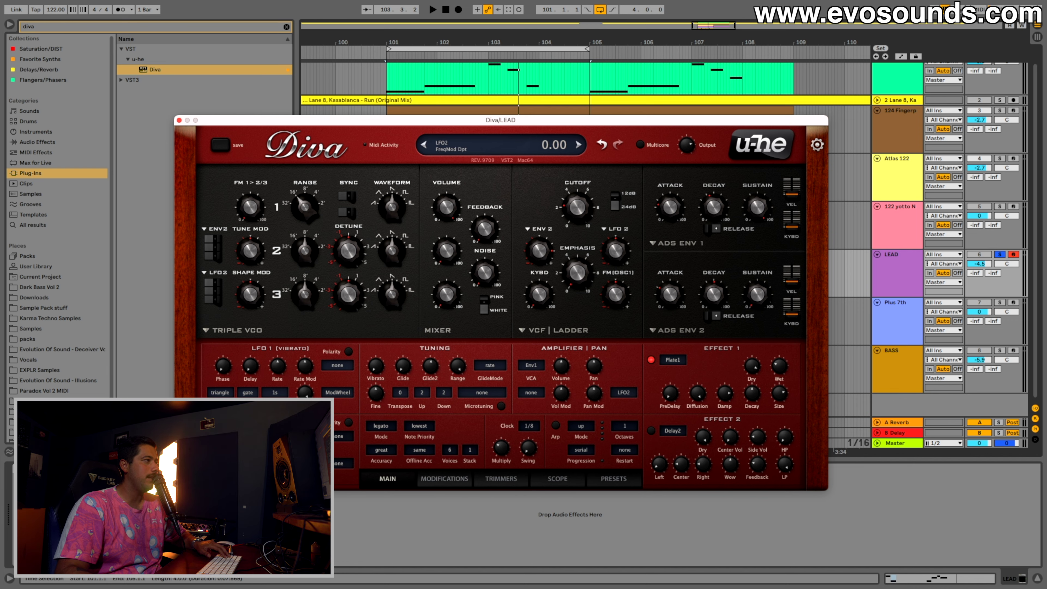
# - Sync LFO 2 to 1/16 notes and test its filter modulation, leaving it at zero
pyautogui.click(224, 464)
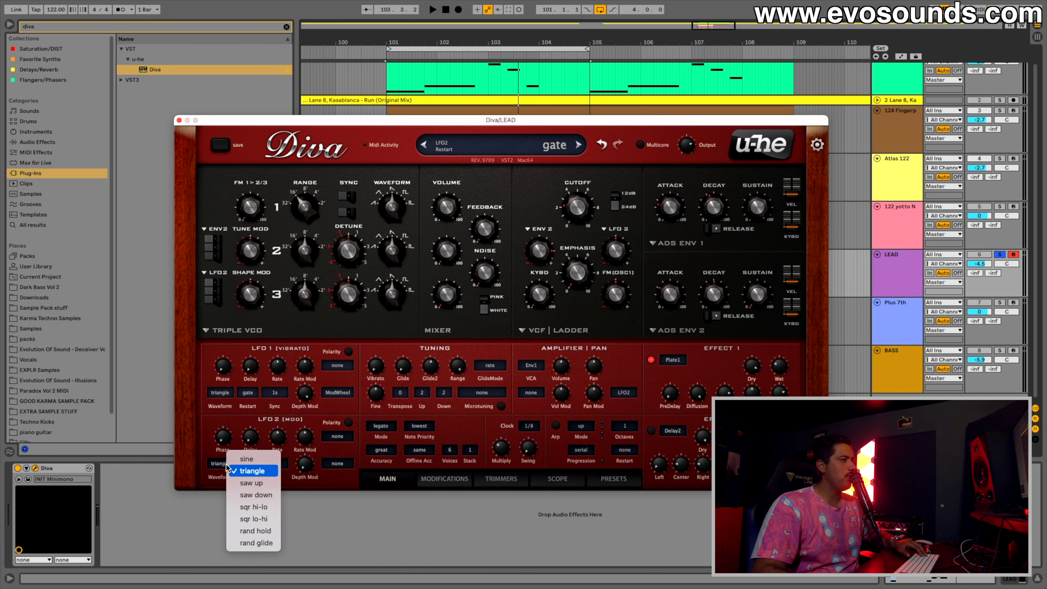
pyautogui.click(251, 471)
pyautogui.click(275, 464)
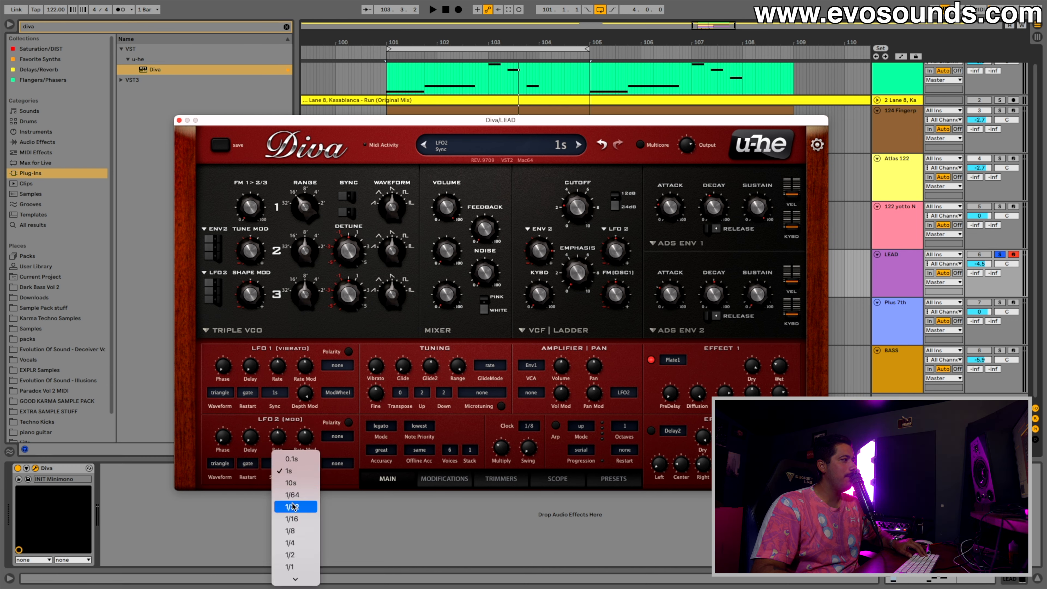
pyautogui.click(291, 518)
pyautogui.press('space')
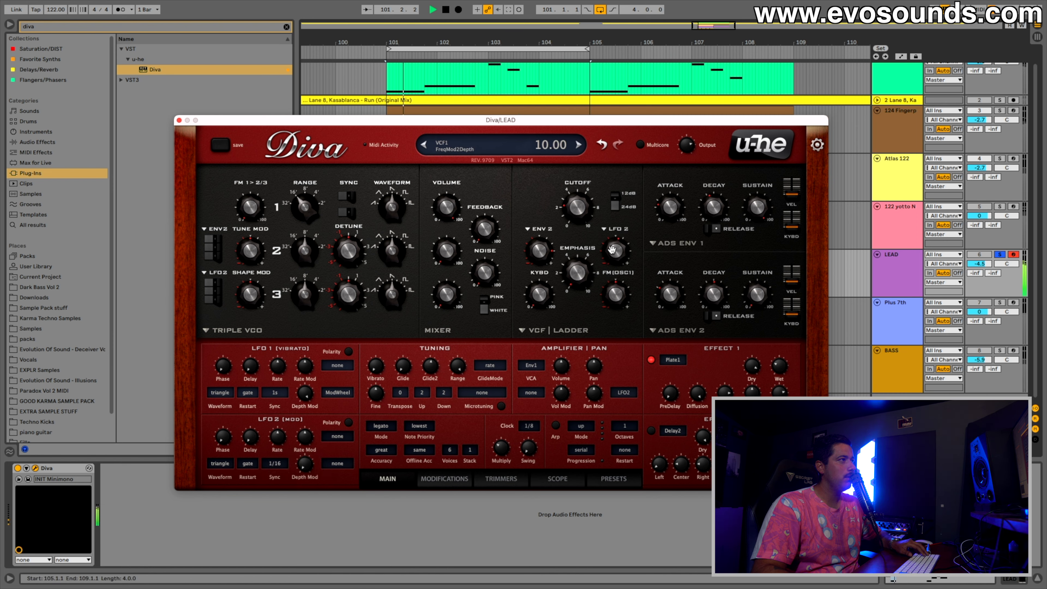
pyautogui.moveTo(612, 249); pyautogui.dragTo(612, 255)
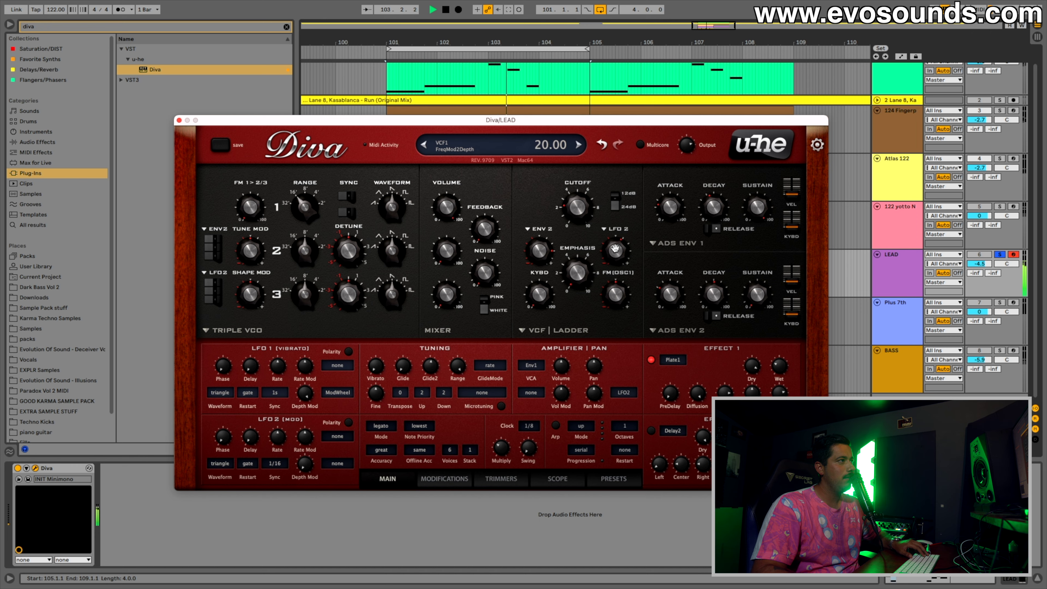
pyautogui.moveTo(615, 248); pyautogui.dragTo(615, 254)
pyautogui.press('space')
# - Change LFO 2 to a saw down wave and audition its filter modulation before zeroing it
pyautogui.click(223, 463)
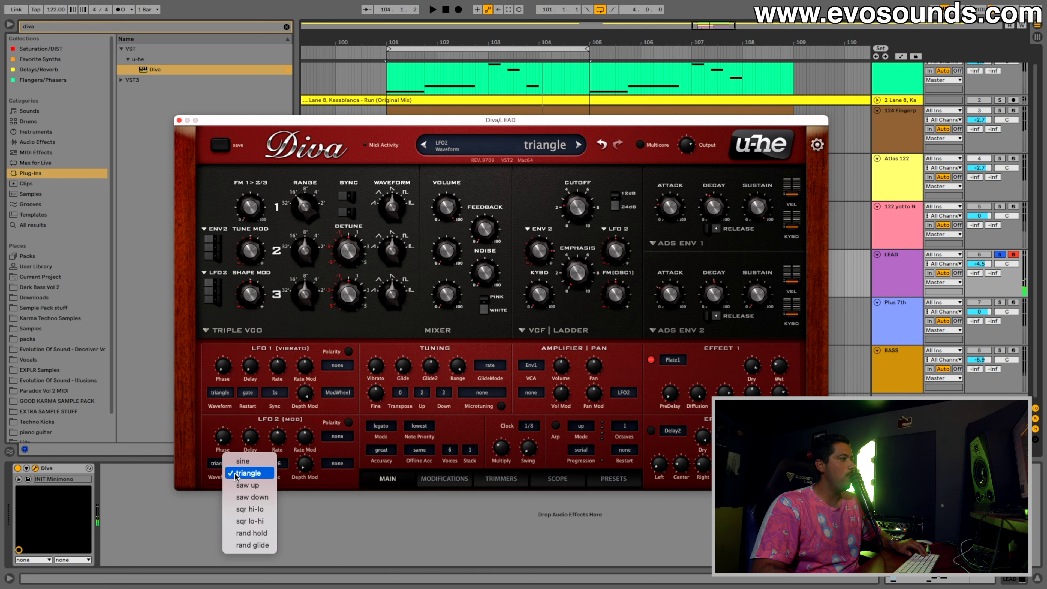
pyautogui.click(252, 497)
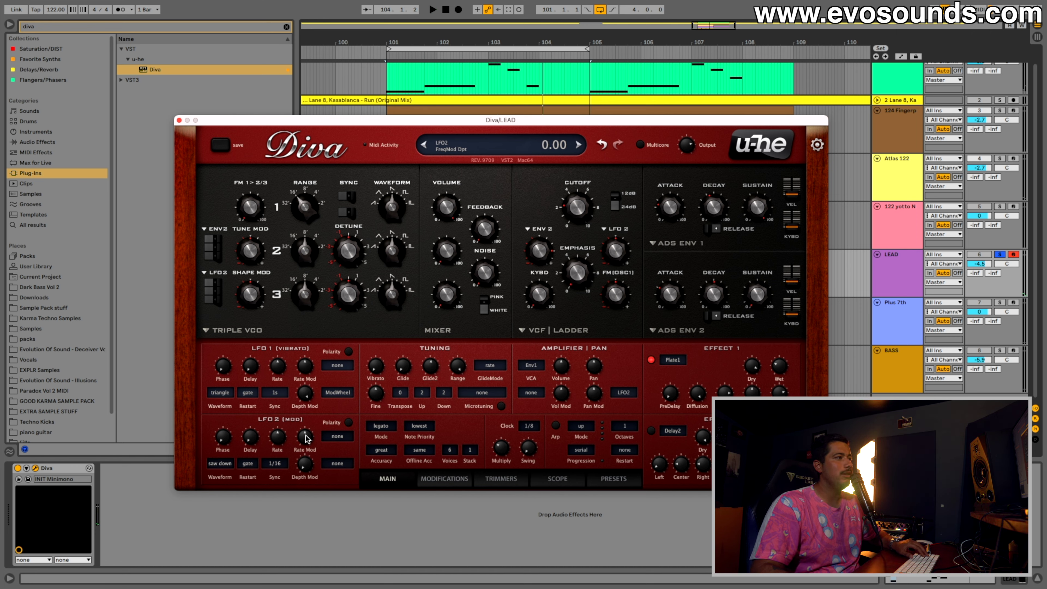
pyautogui.press('space')
pyautogui.moveTo(619, 259); pyautogui.dragTo(618, 256)
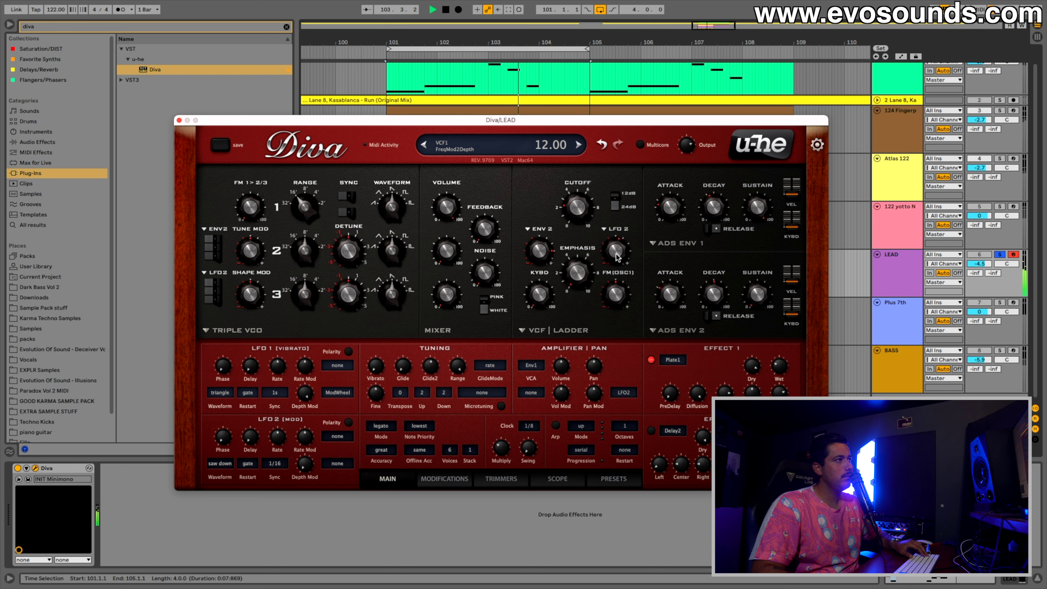
pyautogui.moveTo(617, 257); pyautogui.dragTo(616, 261)
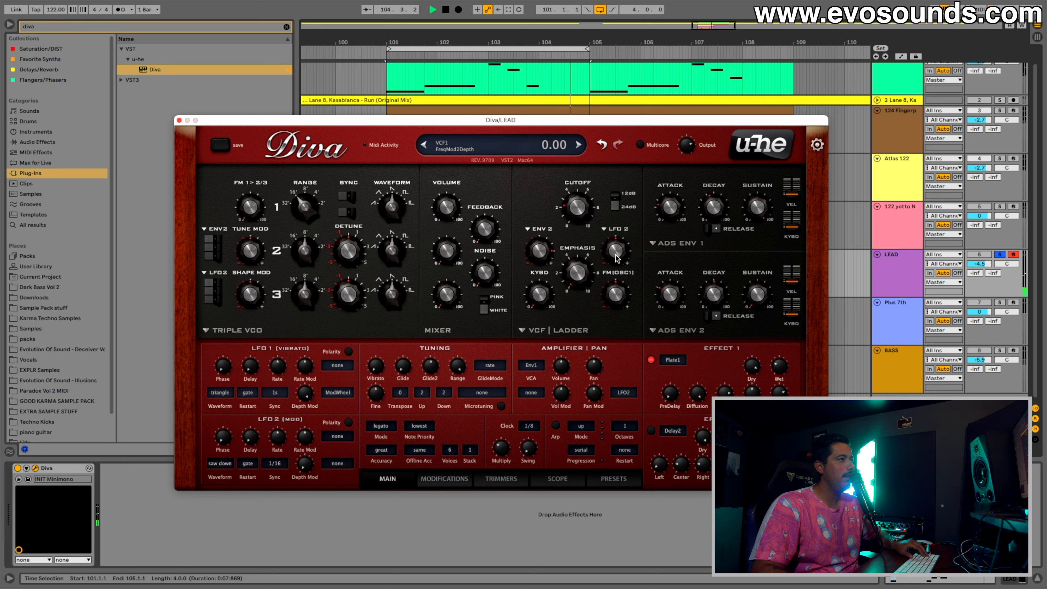
pyautogui.press('space')
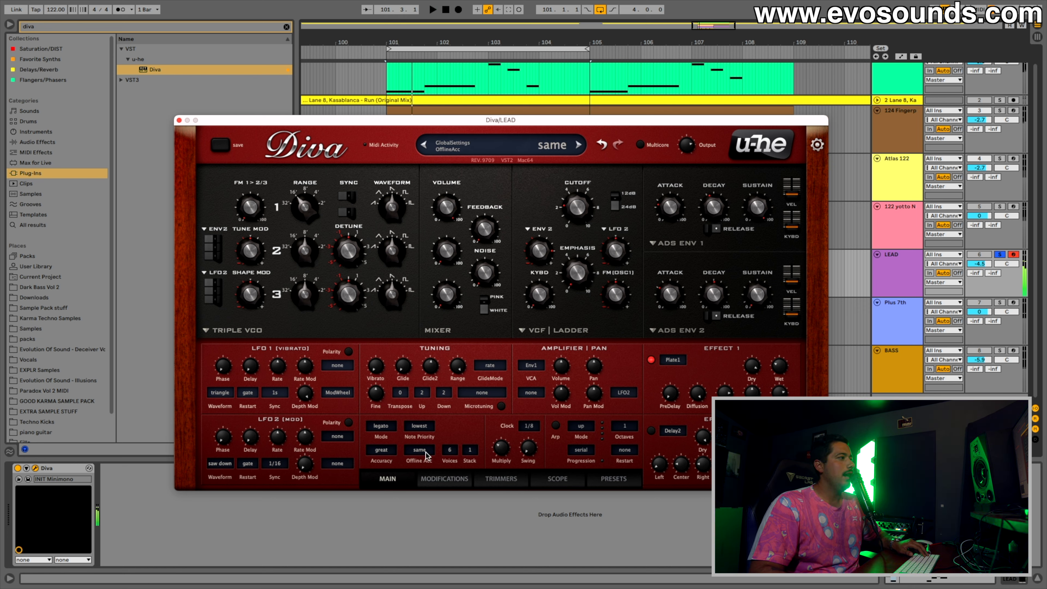
# - Switch the voice mode from legato to poly and show the modifications page
pyautogui.click(381, 425)
pyautogui.click(395, 410)
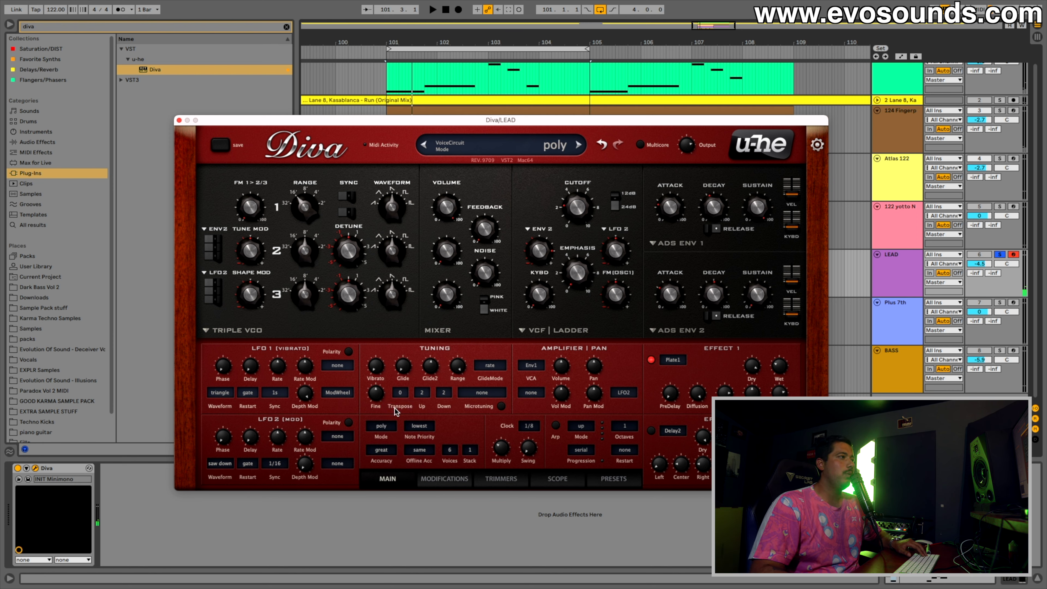
pyautogui.click(456, 480)
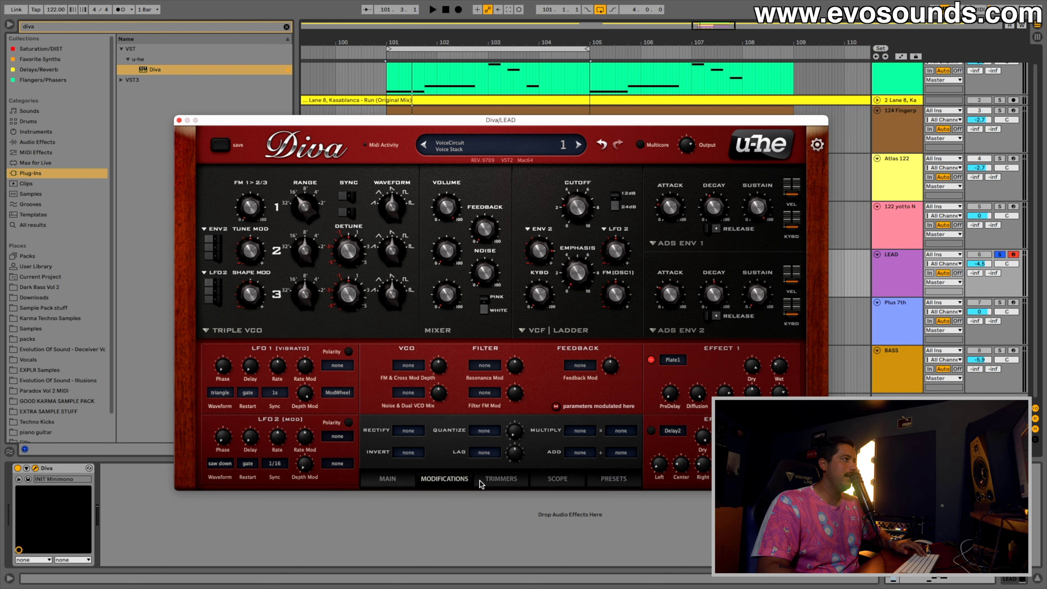
# - On the trimmers page, use VoiceMap as the filter's second modulation source and set voice map values 4 and 6 to 16
pyautogui.click(494, 479)
pyautogui.click(614, 229)
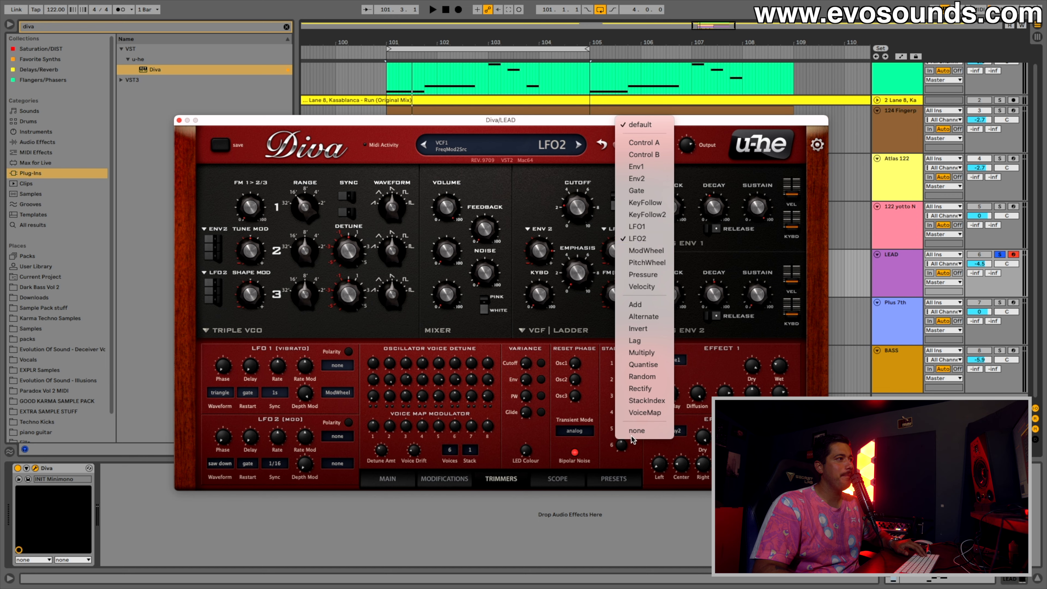
pyautogui.click(642, 412)
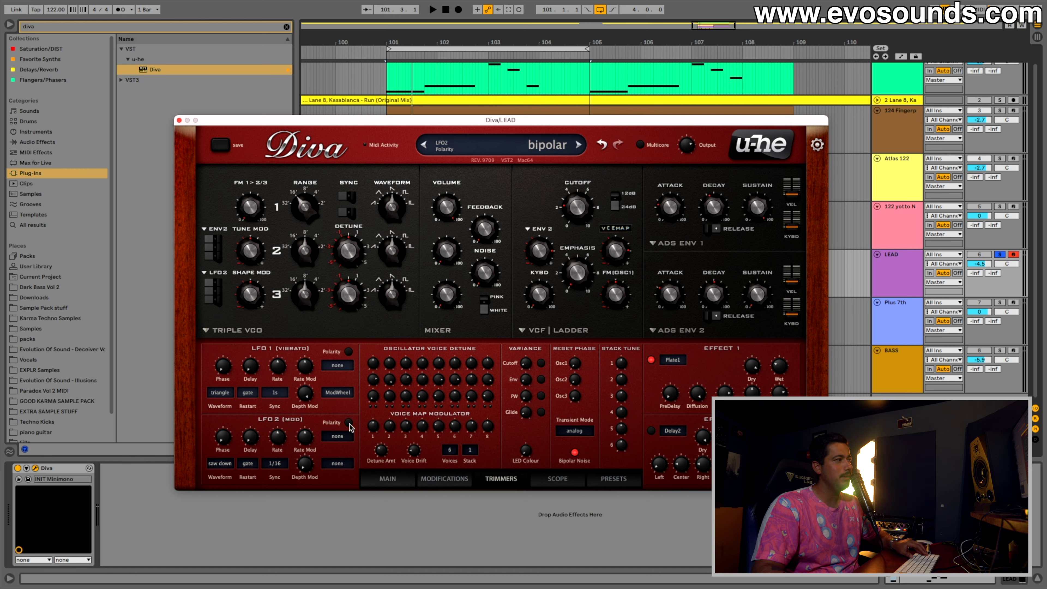
pyautogui.press('space')
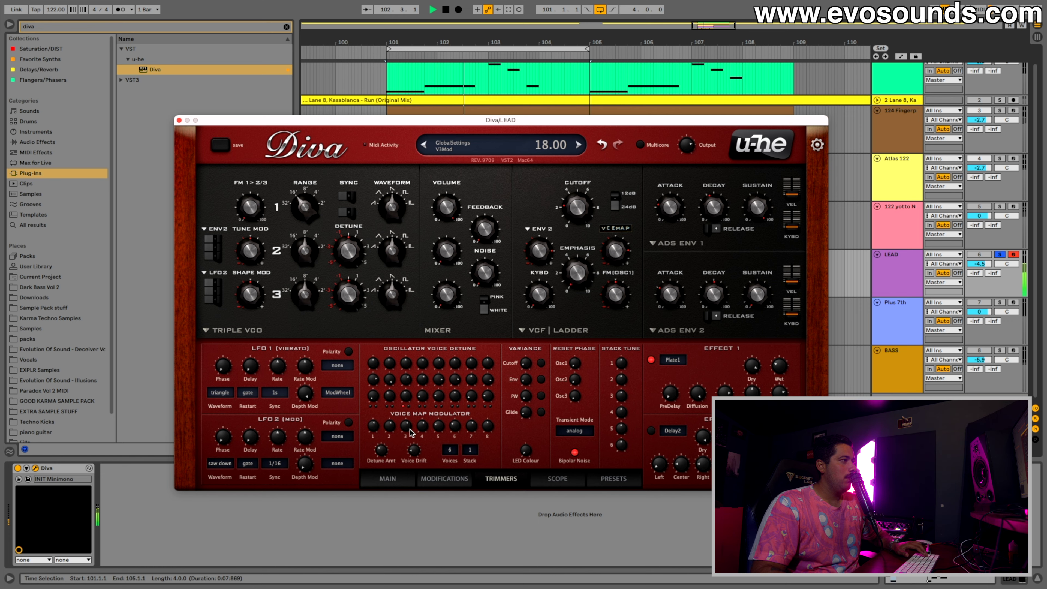
pyautogui.moveTo(418, 434); pyautogui.dragTo(422, 433)
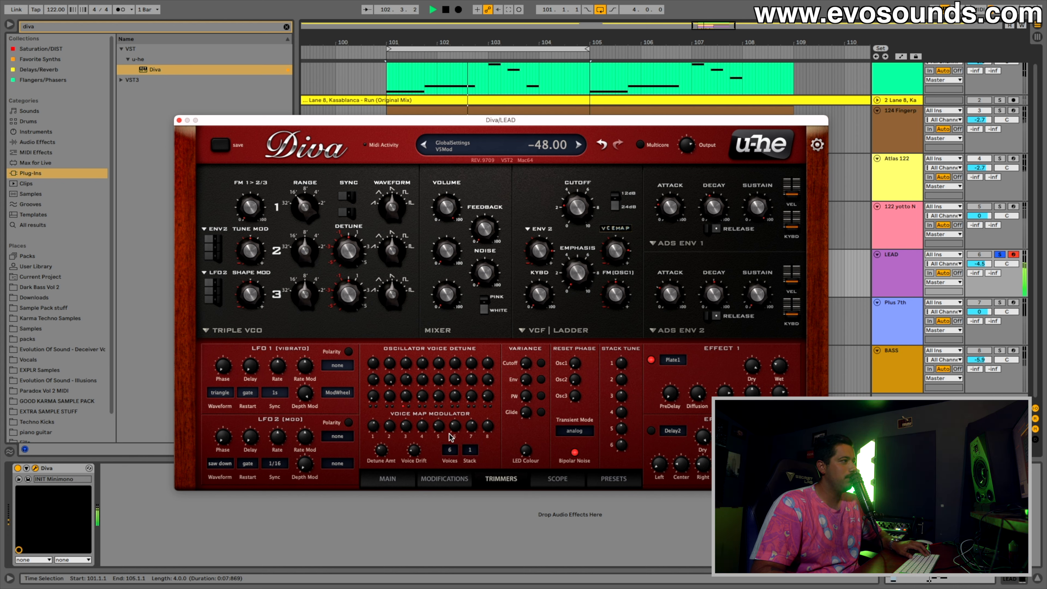
pyautogui.moveTo(455, 434); pyautogui.dragTo(455, 417)
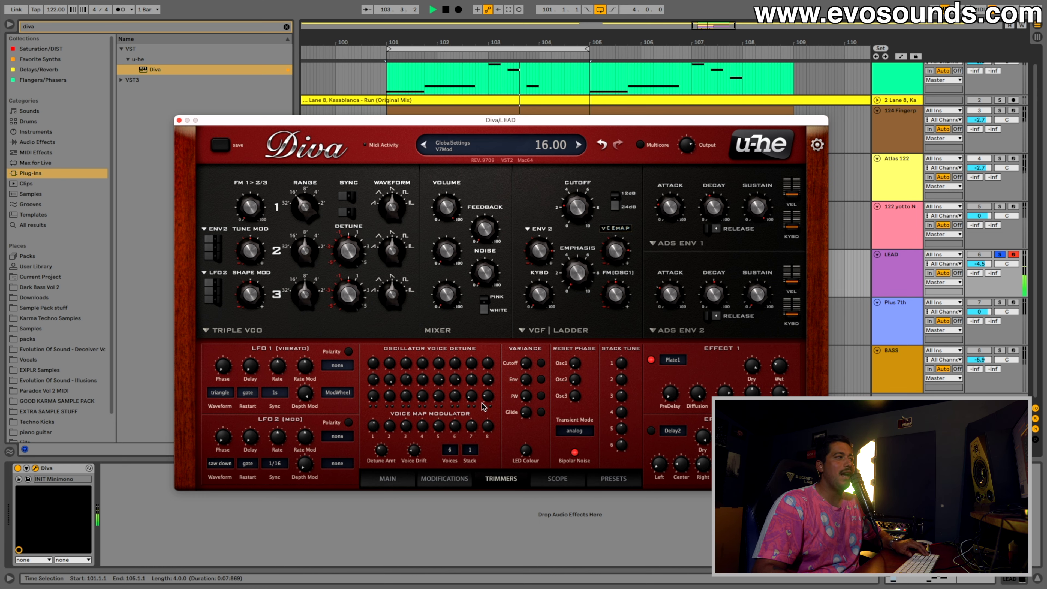
pyautogui.click(423, 511)
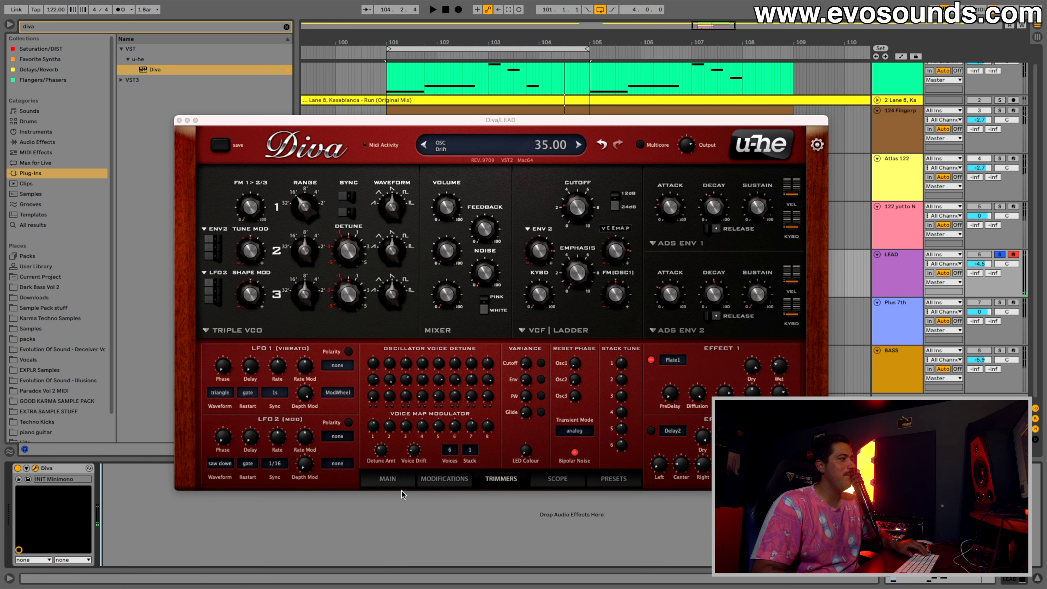
# - Back on the main page, set Accuracy to divine and play from bar 101
pyautogui.click(397, 484)
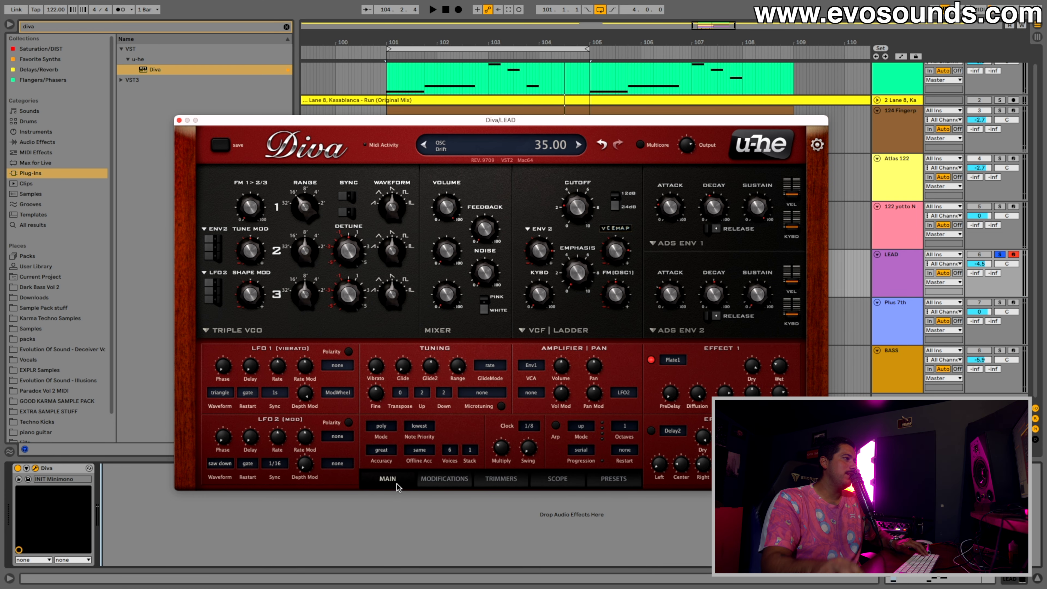
pyautogui.click(396, 462)
pyautogui.click(403, 472)
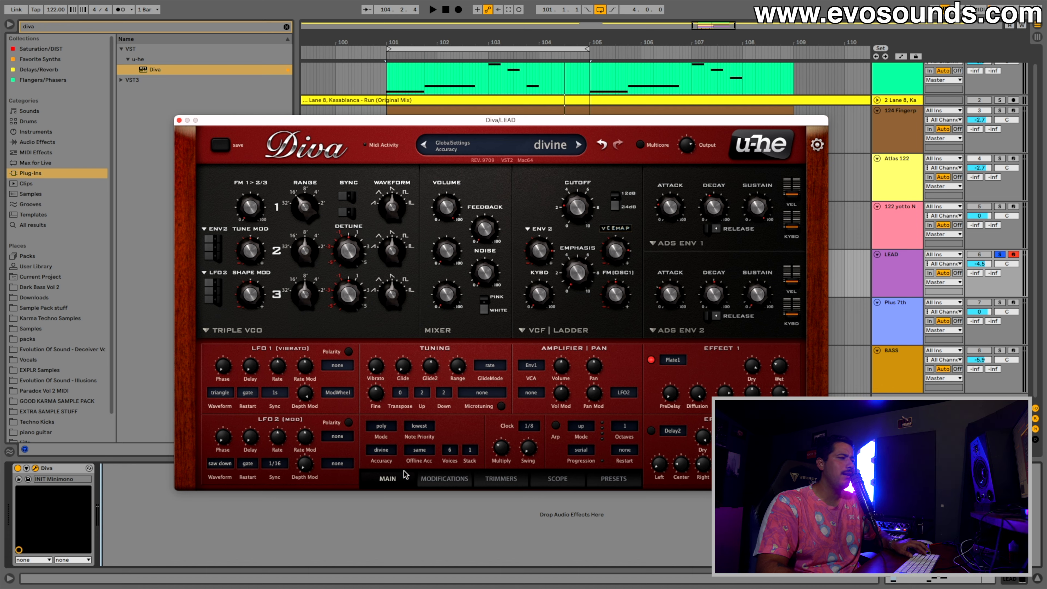
pyautogui.press('space')
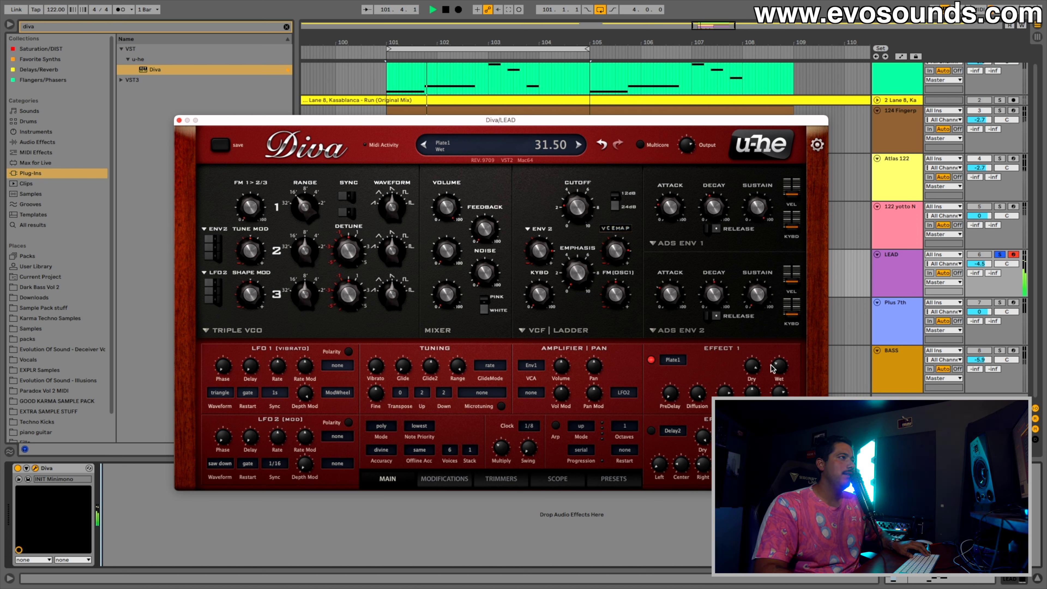
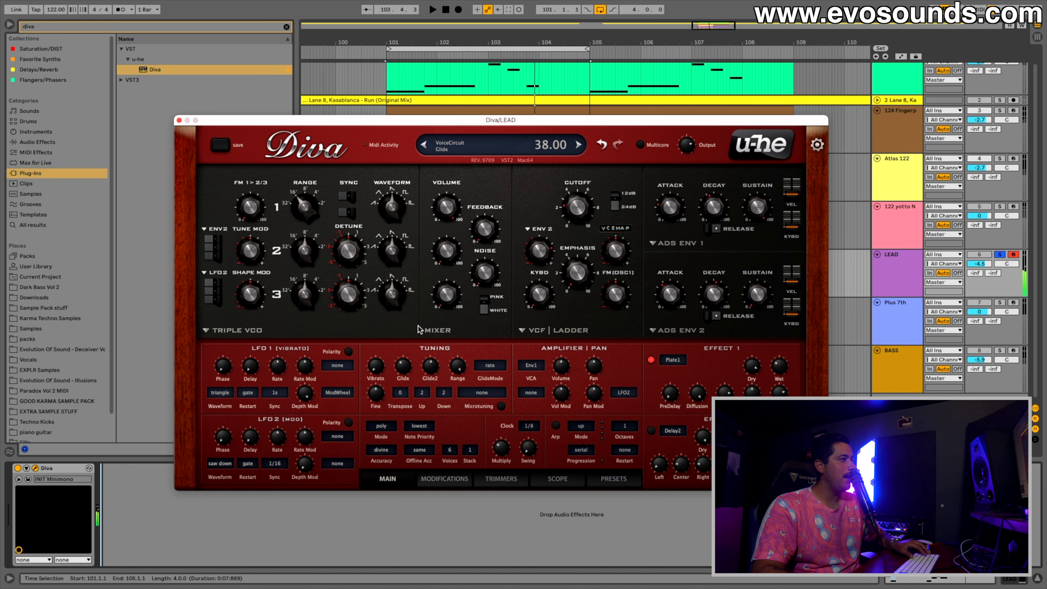
# - Set the LEAD patch's voice mode to mono, close Diva, and solo the Plus 7th track
pyautogui.click(393, 426)
pyautogui.click(399, 443)
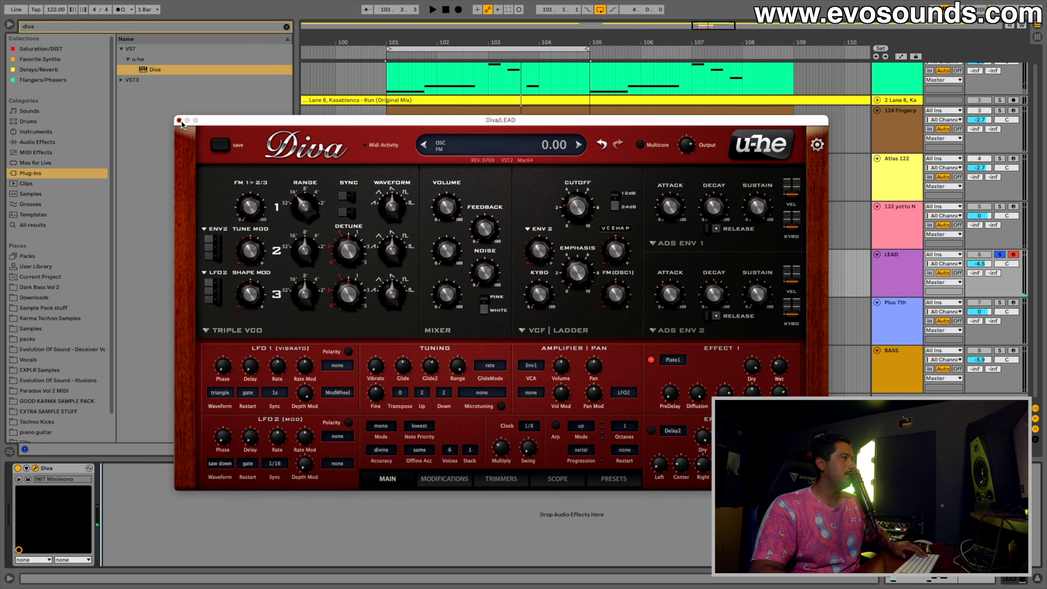
pyautogui.click(179, 121)
pyautogui.click(999, 302)
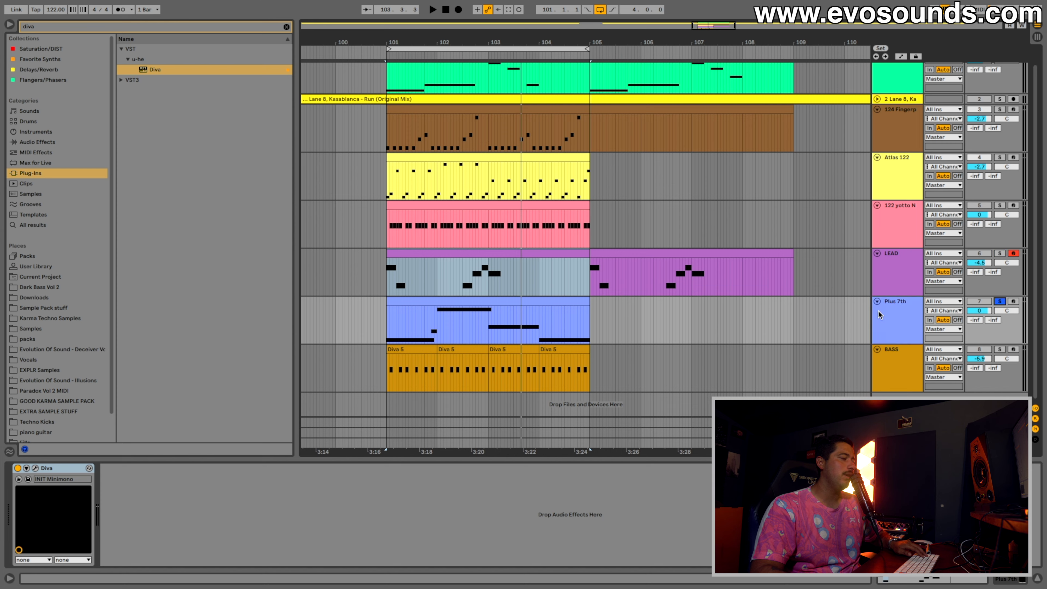
# - Open the Plus 7th track's Diva editor and return oscillator 1 to the 8' range
pyautogui.click(36, 469)
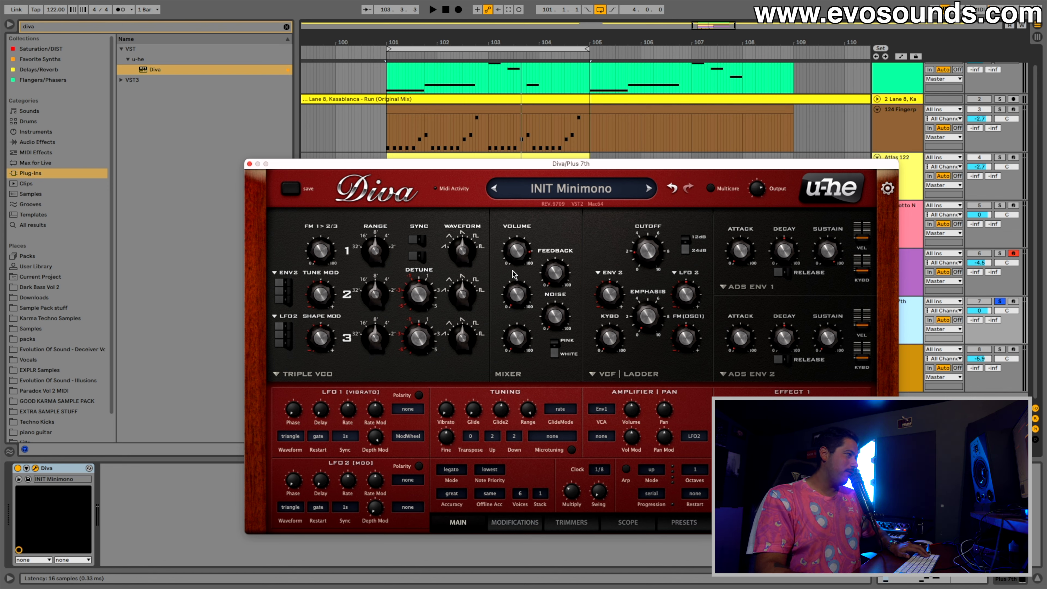
pyautogui.moveTo(497, 305)
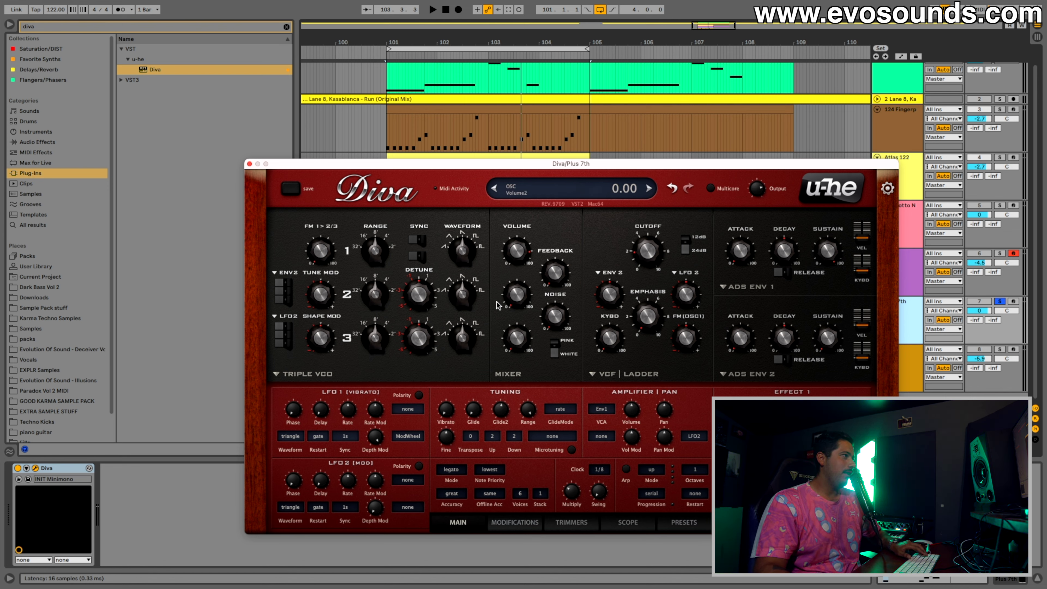
pyautogui.moveTo(388, 251)
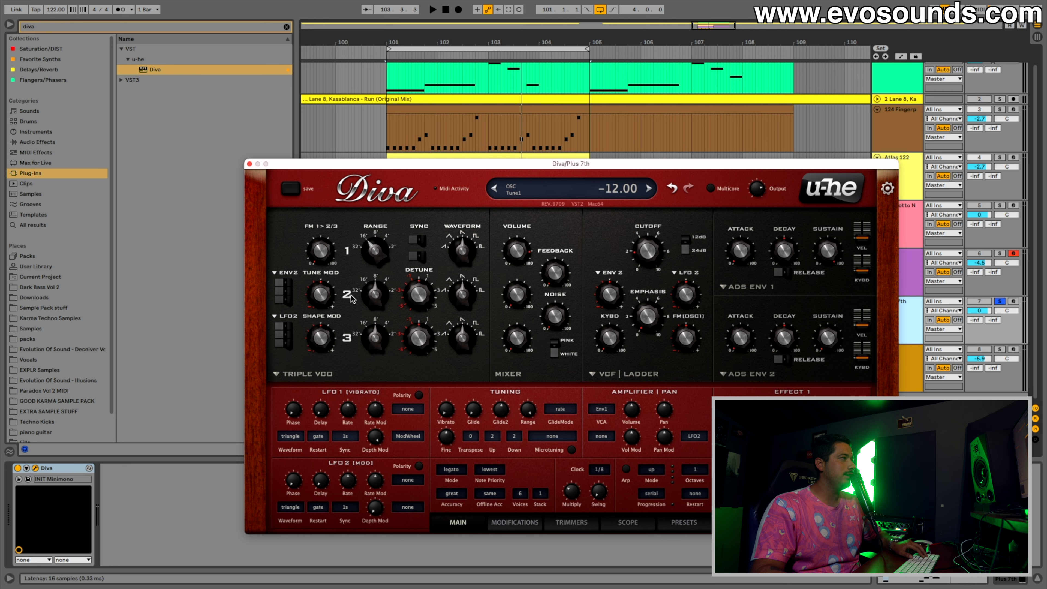
pyautogui.moveTo(351, 295); pyautogui.dragTo(378, 241)
pyautogui.press('space')
# - Raise the filter cutoff to 95 and oscillator 2's volume to 70, auditioning the result
pyautogui.moveTo(651, 251); pyautogui.dragTo(676, 156)
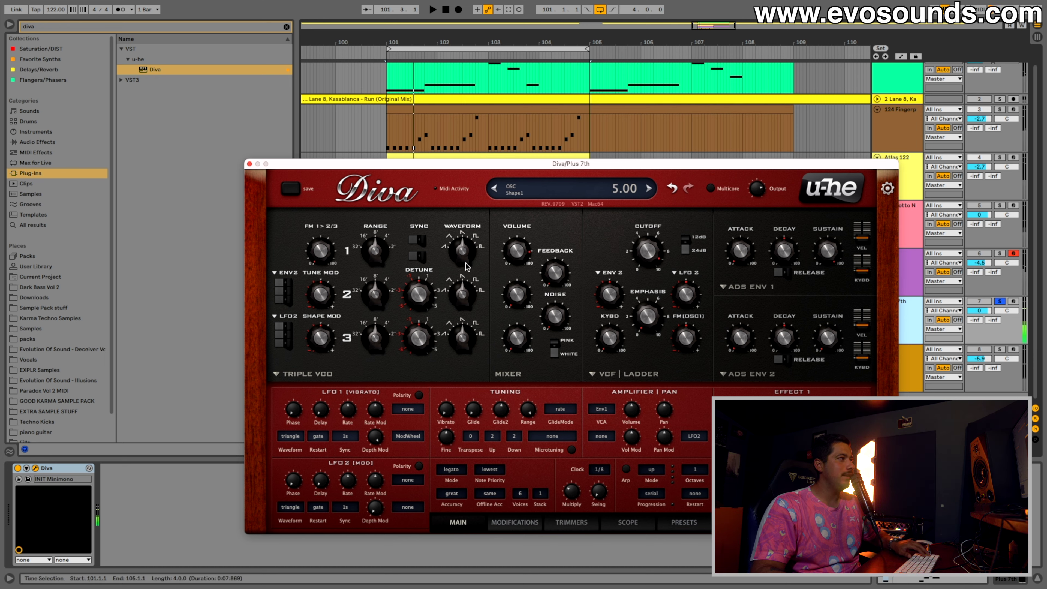
pyautogui.moveTo(509, 296); pyautogui.dragTo(551, 220)
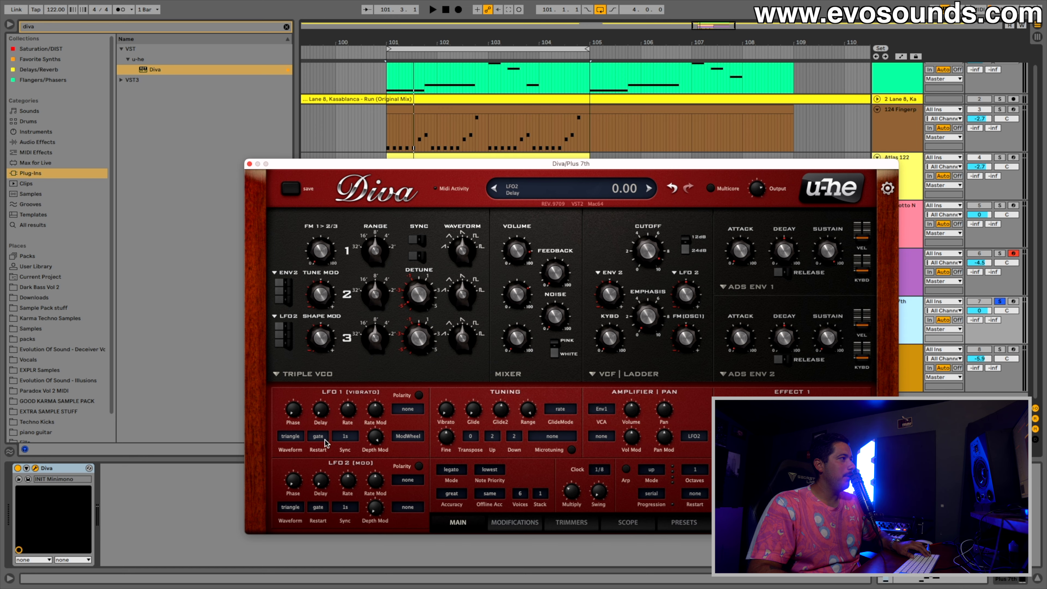
pyautogui.press('space')
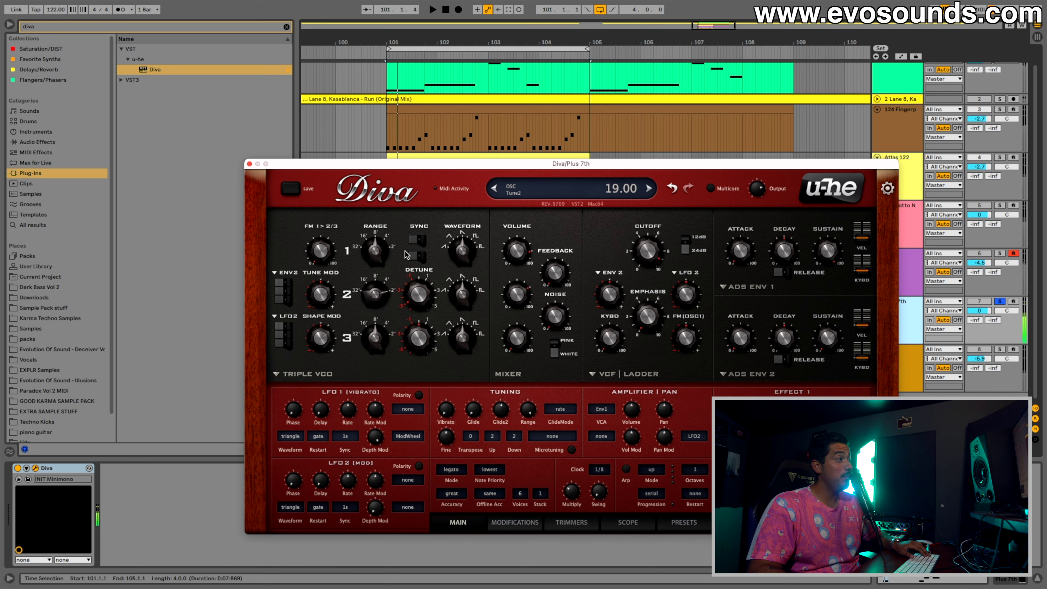
pyautogui.moveTo(518, 295)
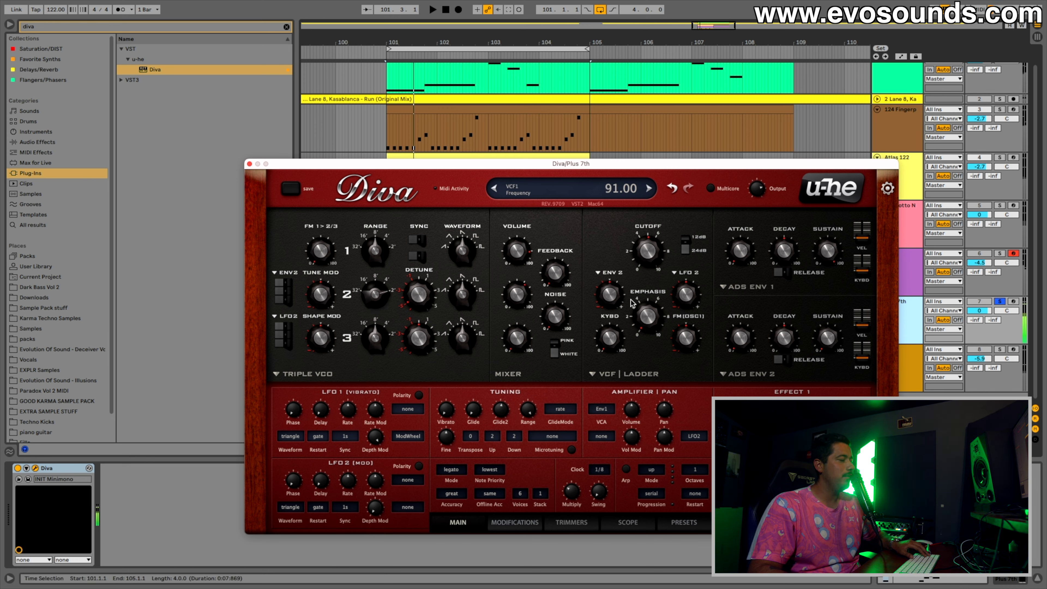
pyautogui.press('space')
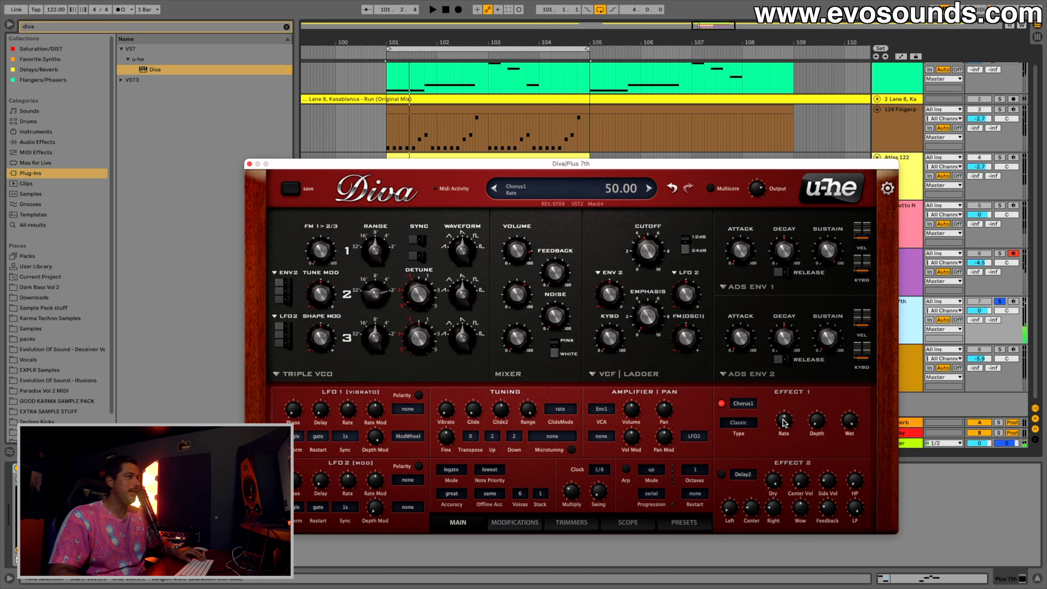
# - Slow the chorus rate to about 25 and settle on the Dramatic chorus type after trying Ensemble
pyautogui.press('space')
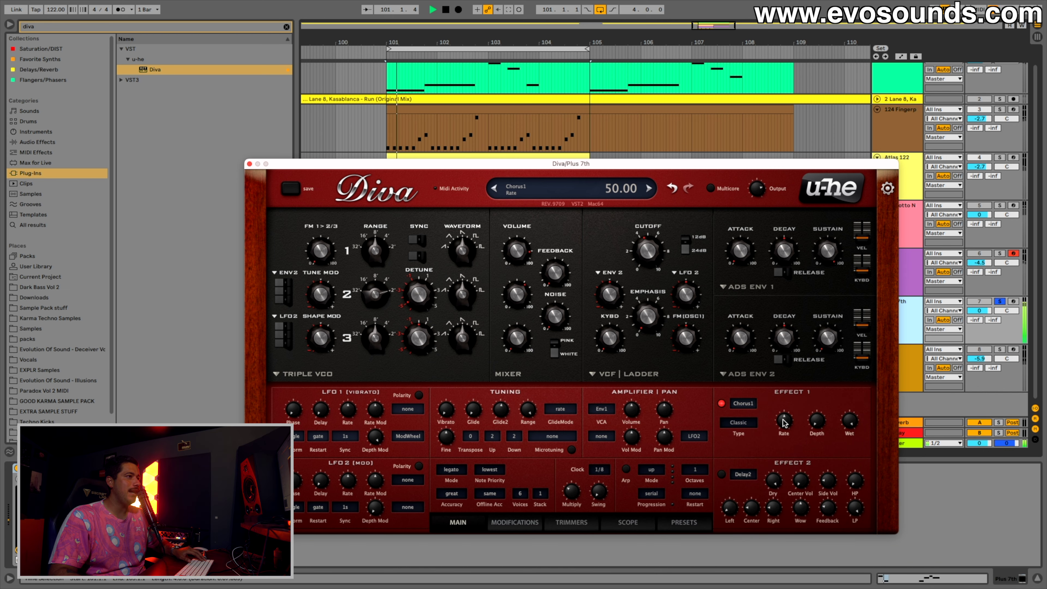
pyautogui.moveTo(785, 421); pyautogui.dragTo(756, 440)
pyautogui.click(752, 423)
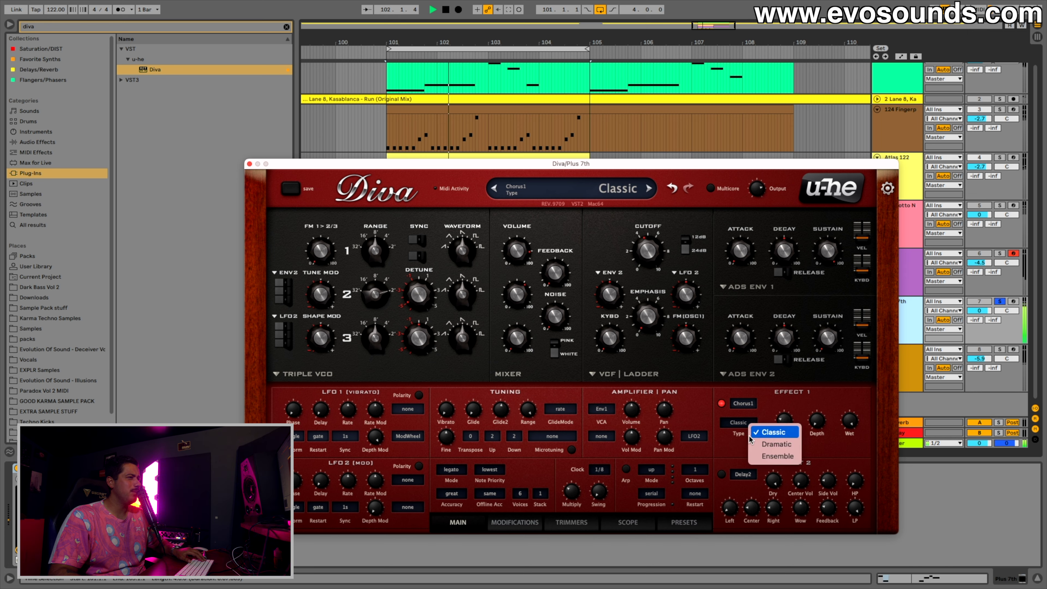
pyautogui.click(772, 441)
pyautogui.click(753, 424)
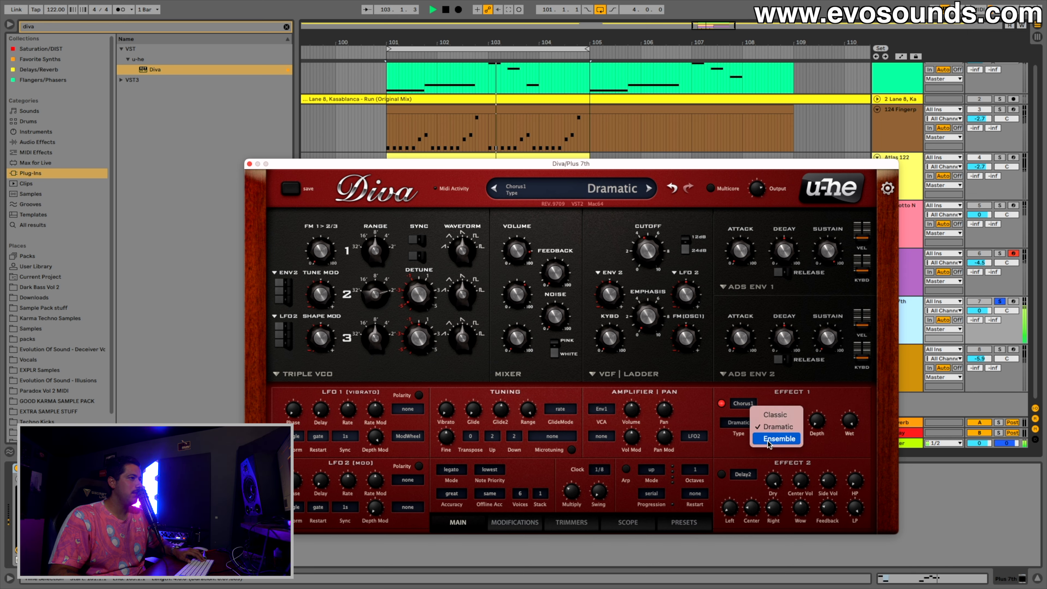
pyautogui.click(767, 440)
pyautogui.click(754, 424)
pyautogui.click(771, 421)
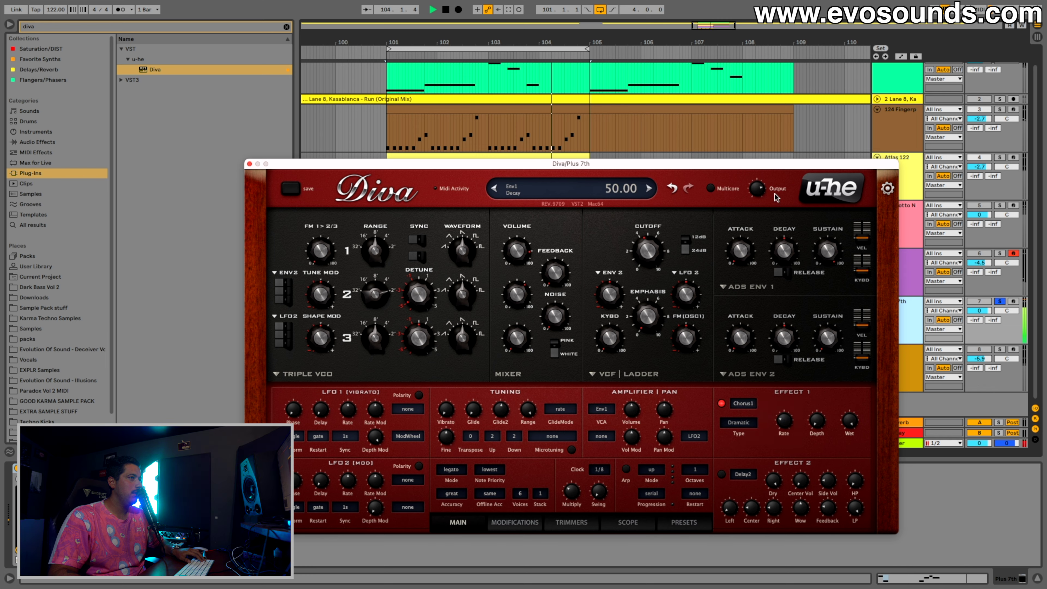
# - Toggle envelope 2's release on and resume playback
pyautogui.press('space')
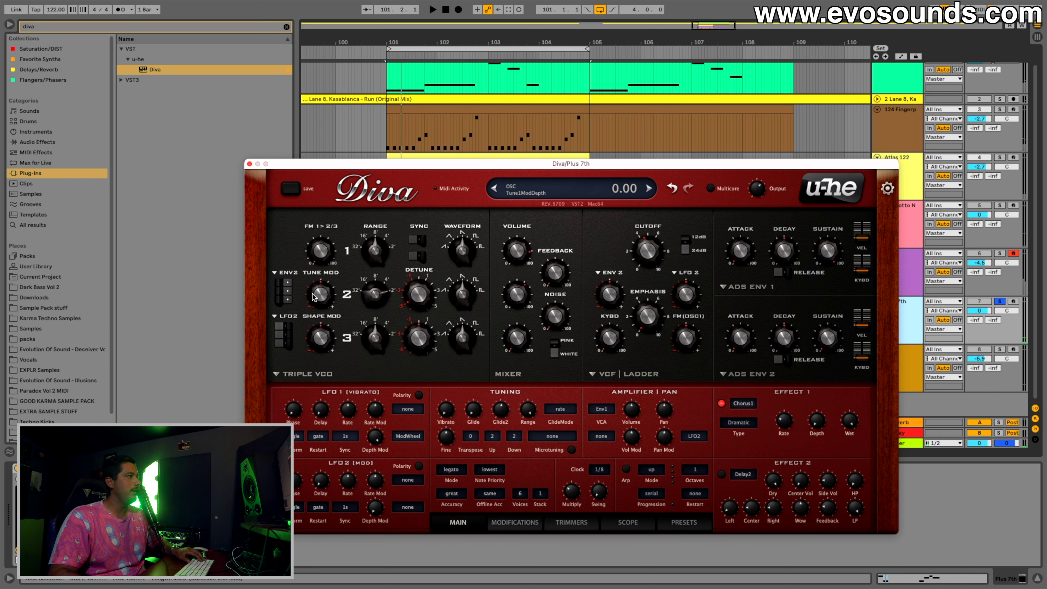
pyautogui.click(784, 362)
pyautogui.press('space')
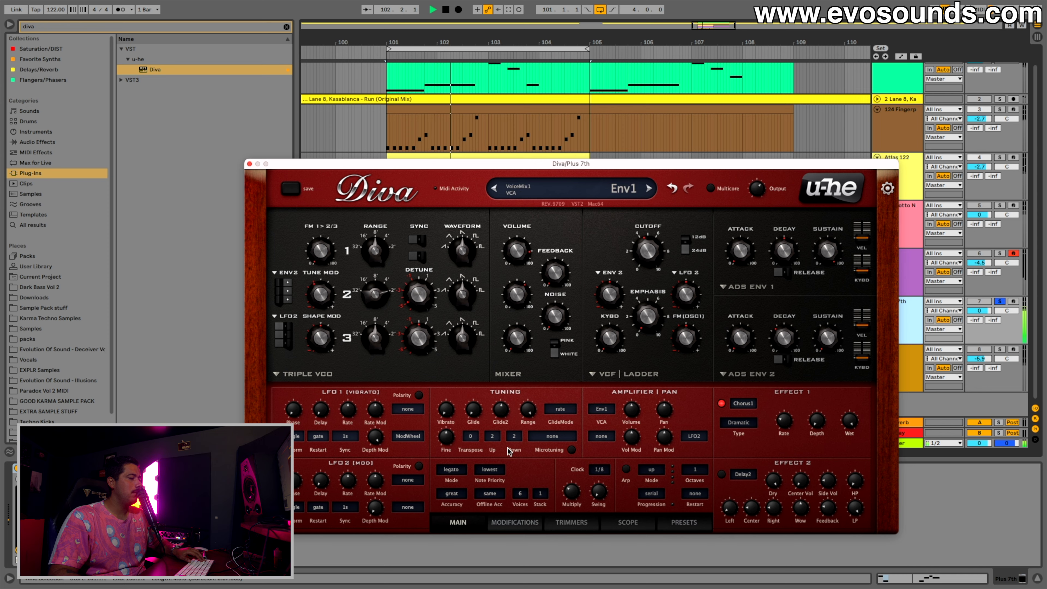
# - Make the patch mono, modulate the filter with envelope 1, cutoff about 65, Env1 decay 49.5
pyautogui.click(451, 469)
pyautogui.click(474, 462)
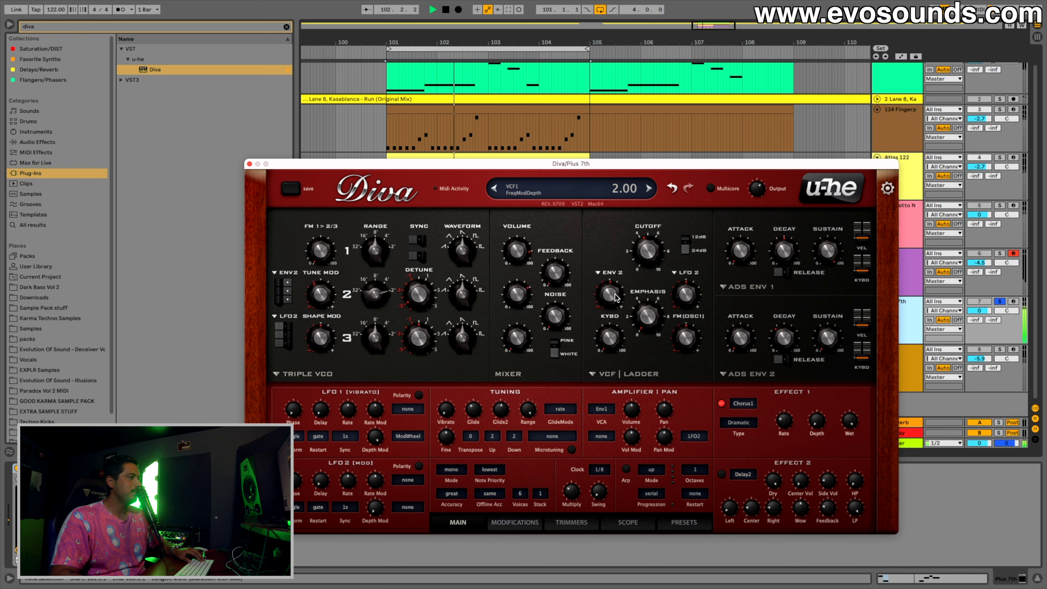
pyautogui.click(618, 277)
pyautogui.click(632, 267)
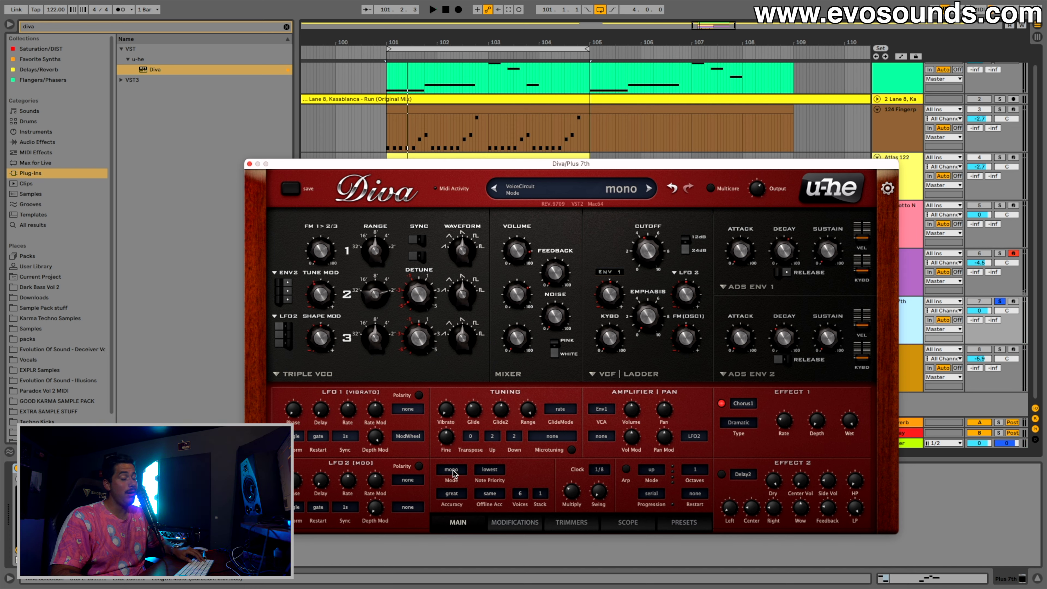
pyautogui.press('space')
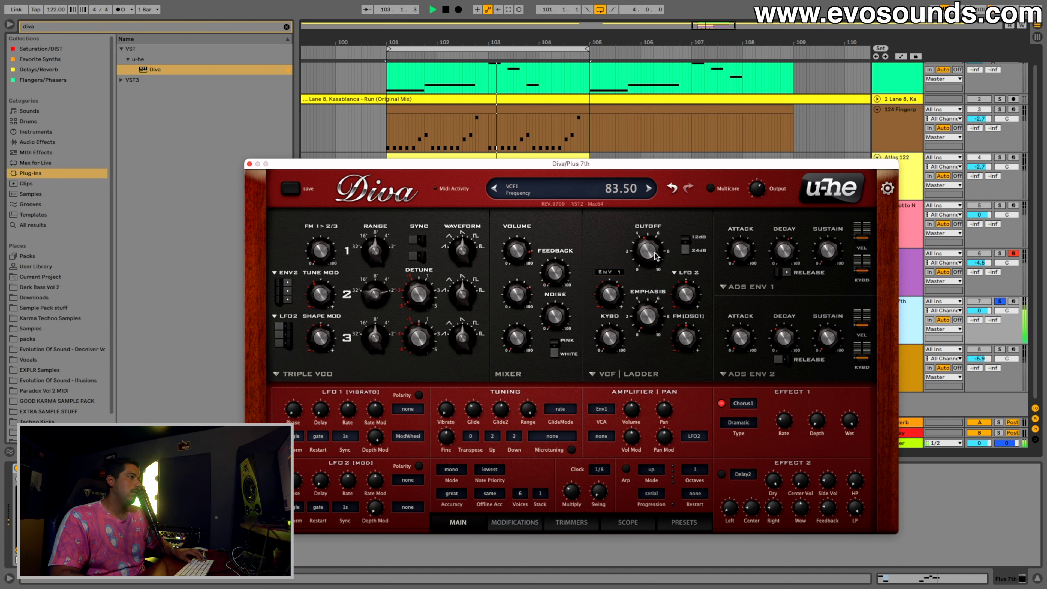
pyautogui.moveTo(656, 256); pyautogui.dragTo(636, 283)
pyautogui.moveTo(779, 253); pyautogui.dragTo(771, 265)
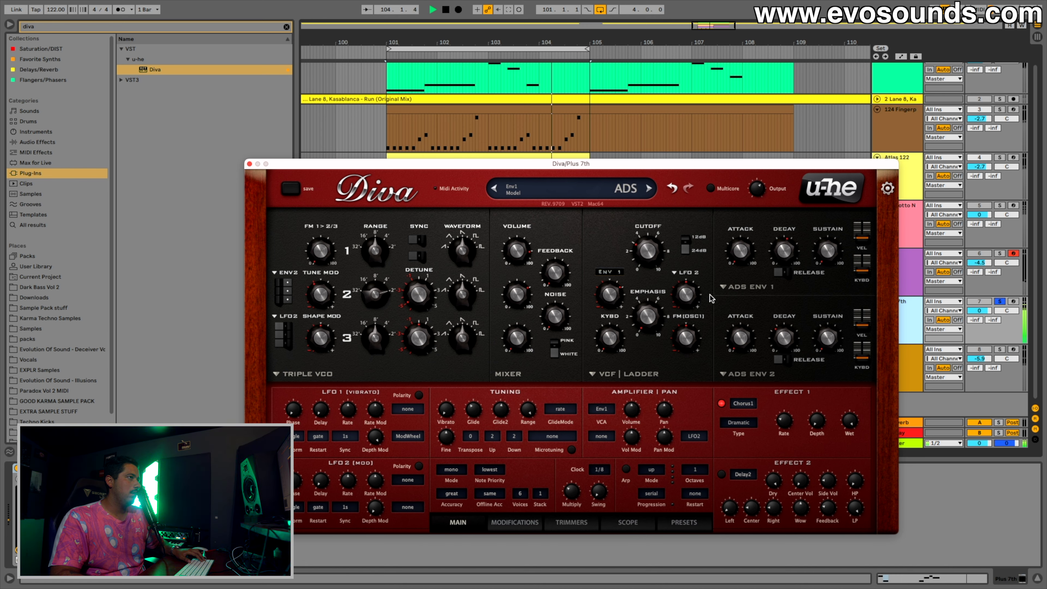
# - Set the second effect to Plate2 reverb and raise the filter cutoff to about 101
pyautogui.click(723, 405)
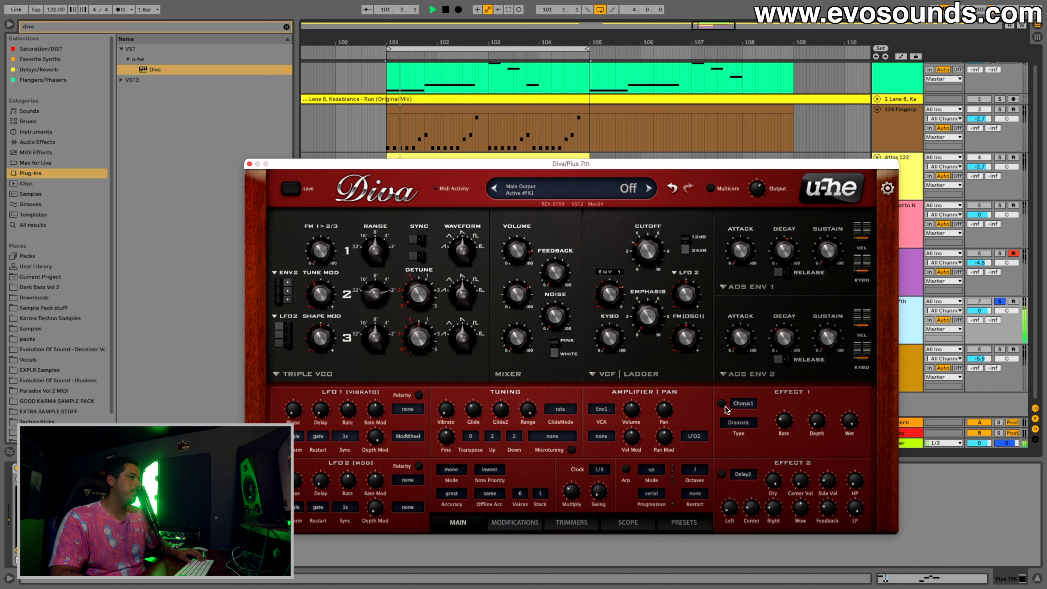
pyautogui.click(724, 406)
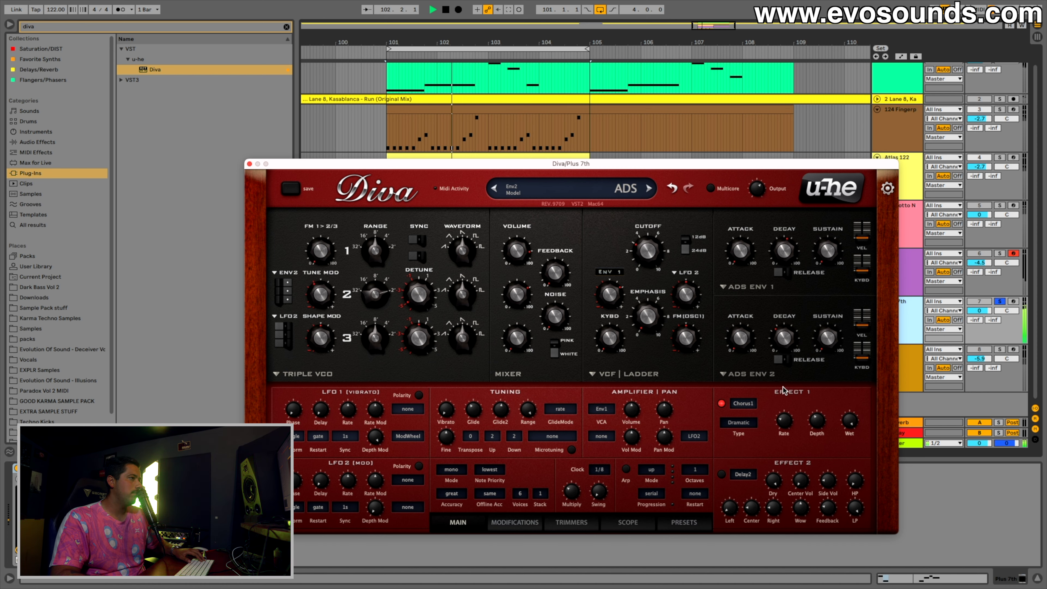
pyautogui.click(743, 474)
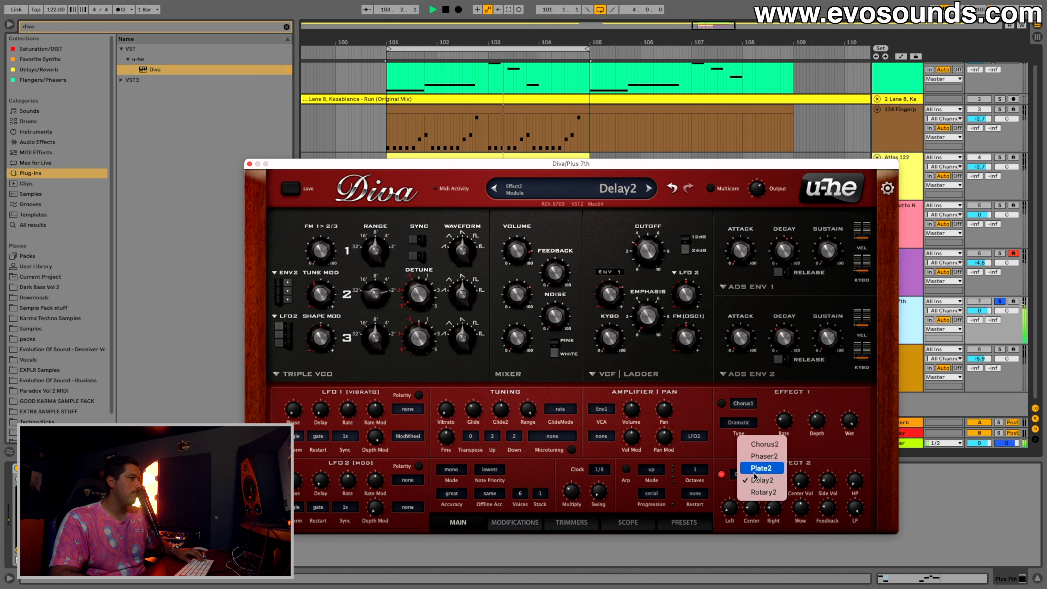
pyautogui.press('Return')
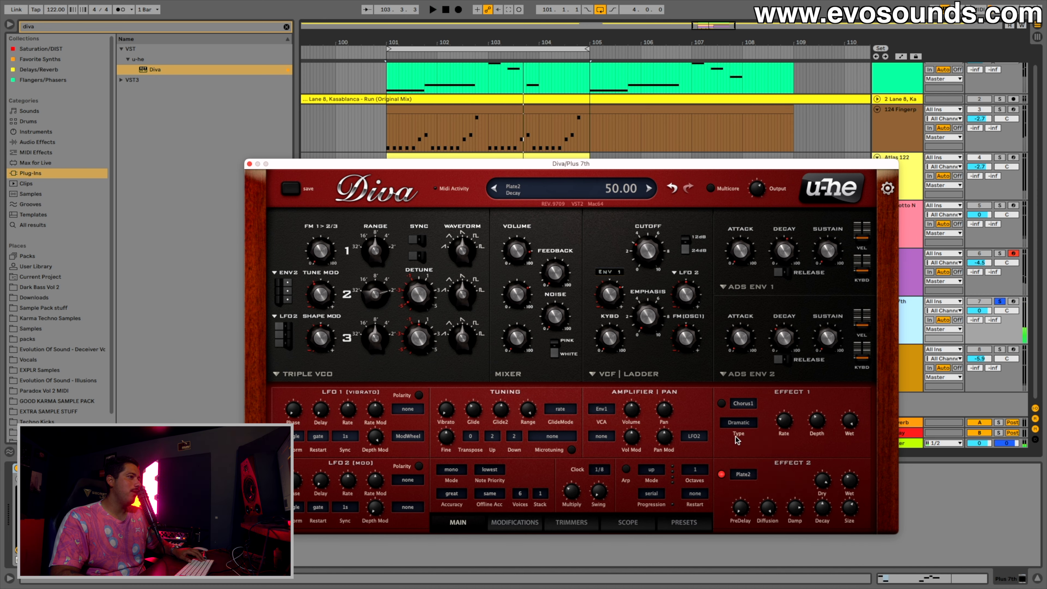
pyautogui.moveTo(647, 255); pyautogui.dragTo(668, 234)
pyautogui.press('space')
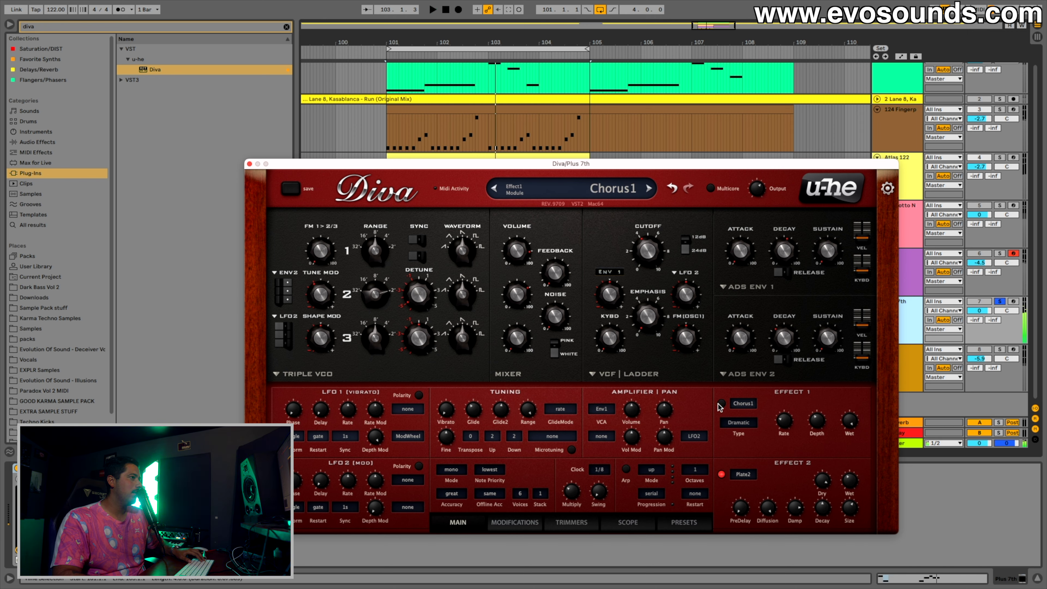
# - Replace the chorus on the first effect with Delay1
pyautogui.click(722, 403)
pyautogui.click(743, 404)
pyautogui.click(767, 447)
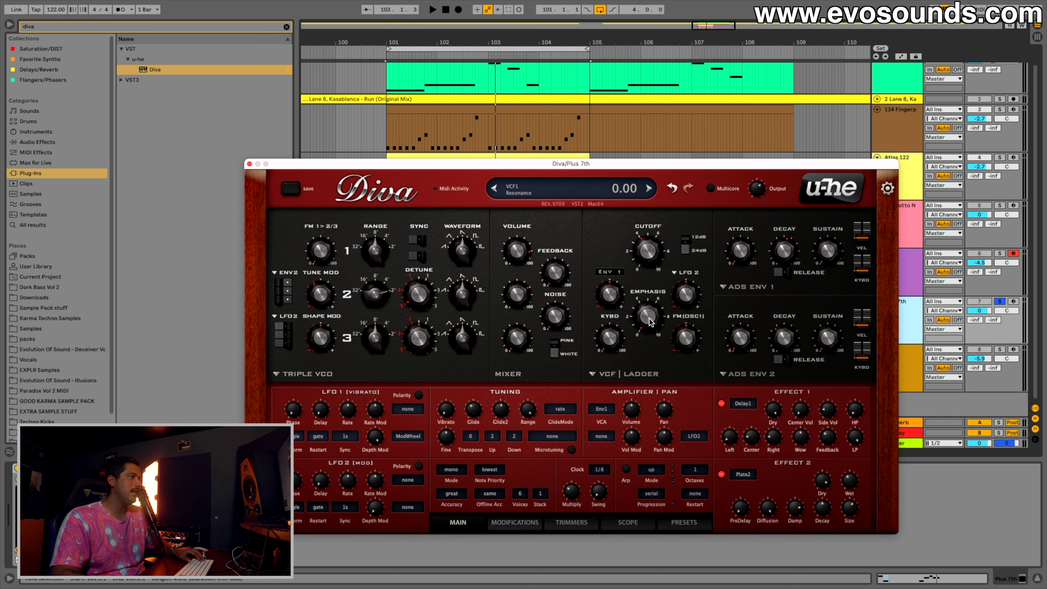
# - Lower the cutoff to about 76, then nudge oscillator 3's volume and the cutoff back up
pyautogui.press('space')
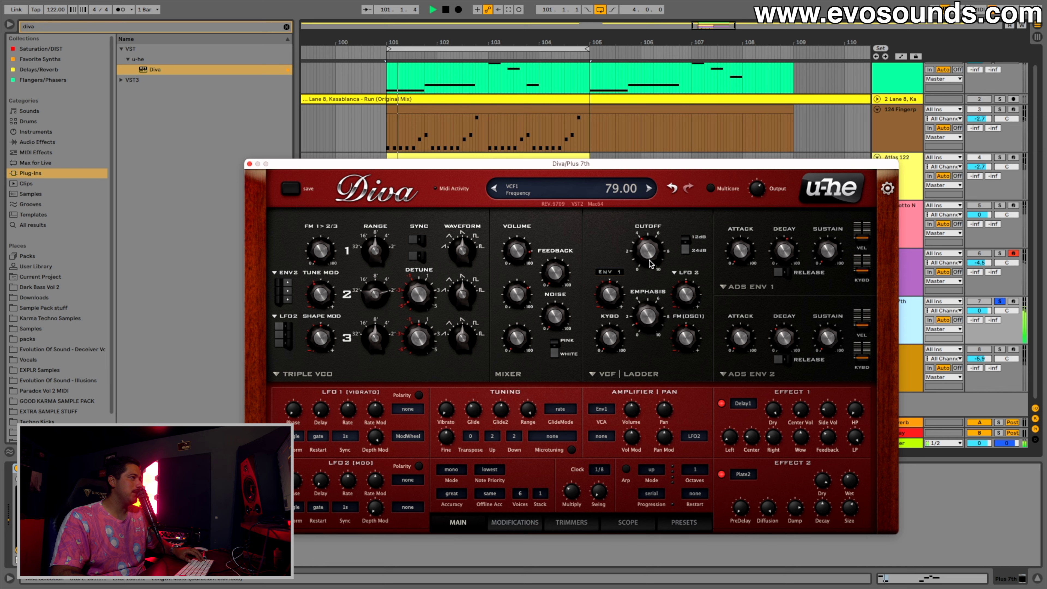
pyautogui.moveTo(697, 209); pyautogui.dragTo(641, 284)
pyautogui.press('space')
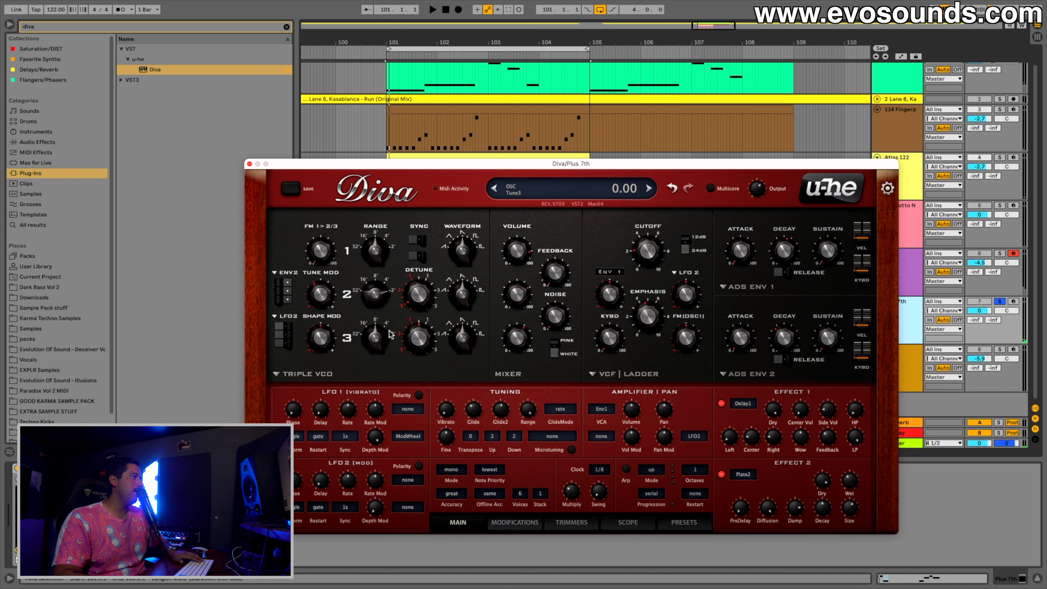
pyautogui.press('space')
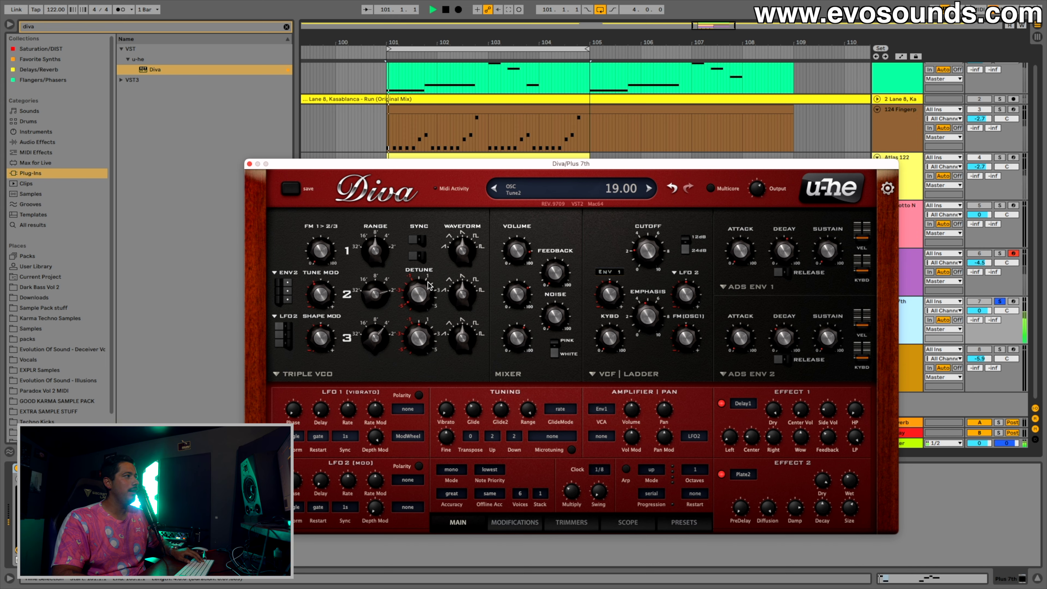
pyautogui.moveTo(650, 242); pyautogui.dragTo(650, 241)
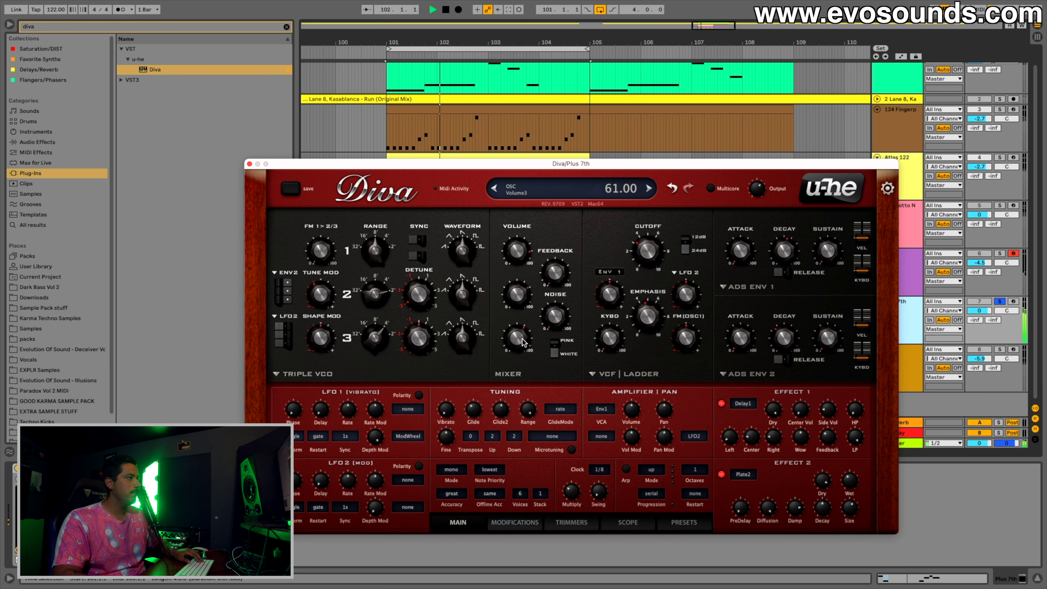
pyautogui.moveTo(518, 343); pyautogui.dragTo(519, 336)
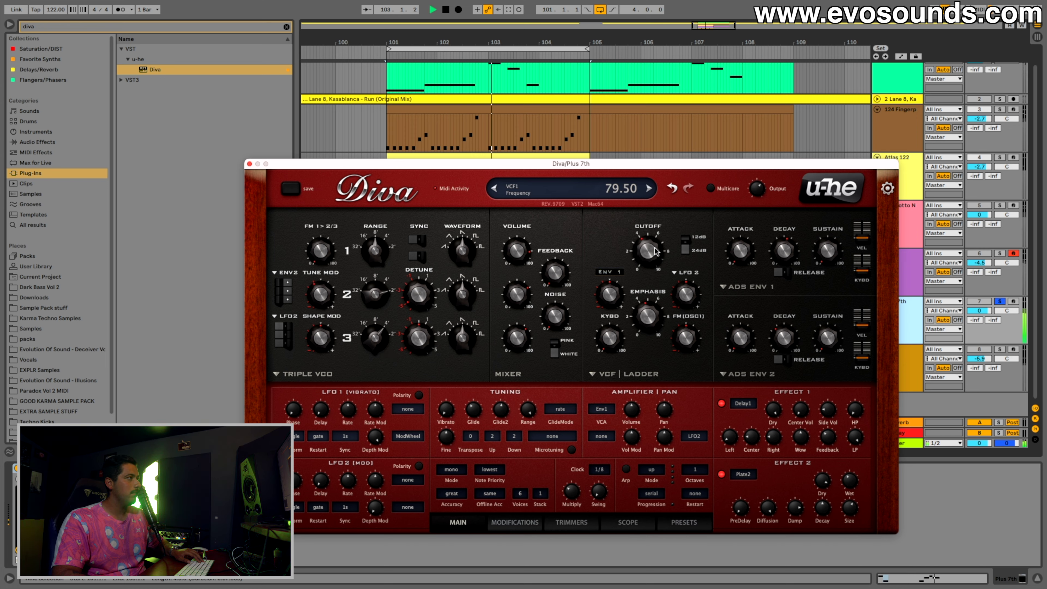
pyautogui.moveTo(668, 239); pyautogui.dragTo(694, 253)
# - Cut resonance to 9.5, add LFO 2 cutoff modulation, lengthen envelope 2's decay, cutoff about 95
pyautogui.moveTo(649, 317); pyautogui.dragTo(641, 357)
pyautogui.moveTo(650, 249); pyautogui.dragTo(663, 227)
pyautogui.moveTo(700, 306)
pyautogui.mouseDown()
pyautogui.moveTo(704, 278)
pyautogui.moveTo(701, 294)
pyautogui.mouseUp()
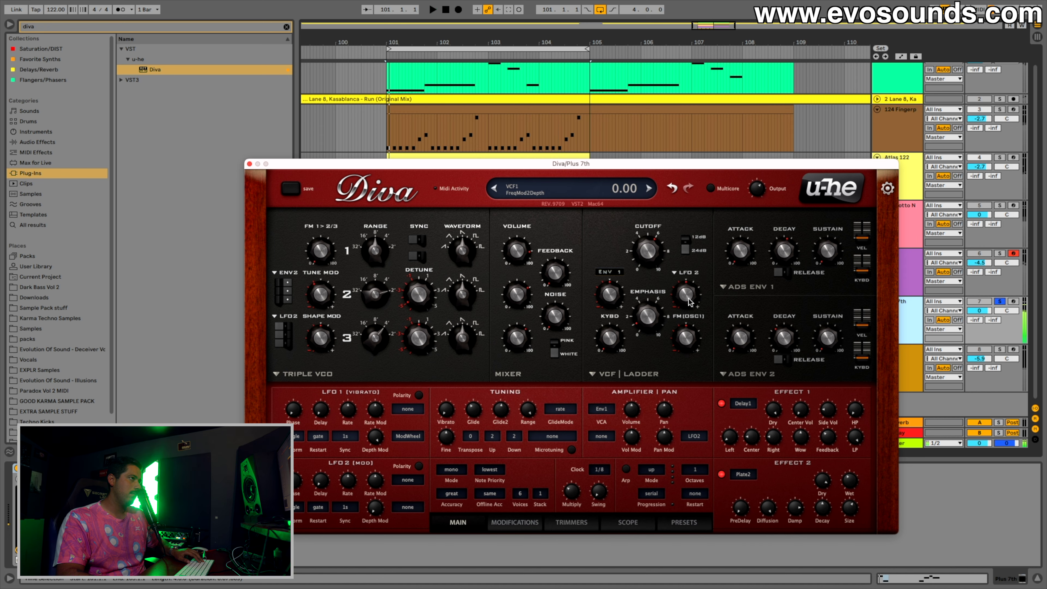
pyautogui.moveTo(648, 259); pyautogui.dragTo(649, 262)
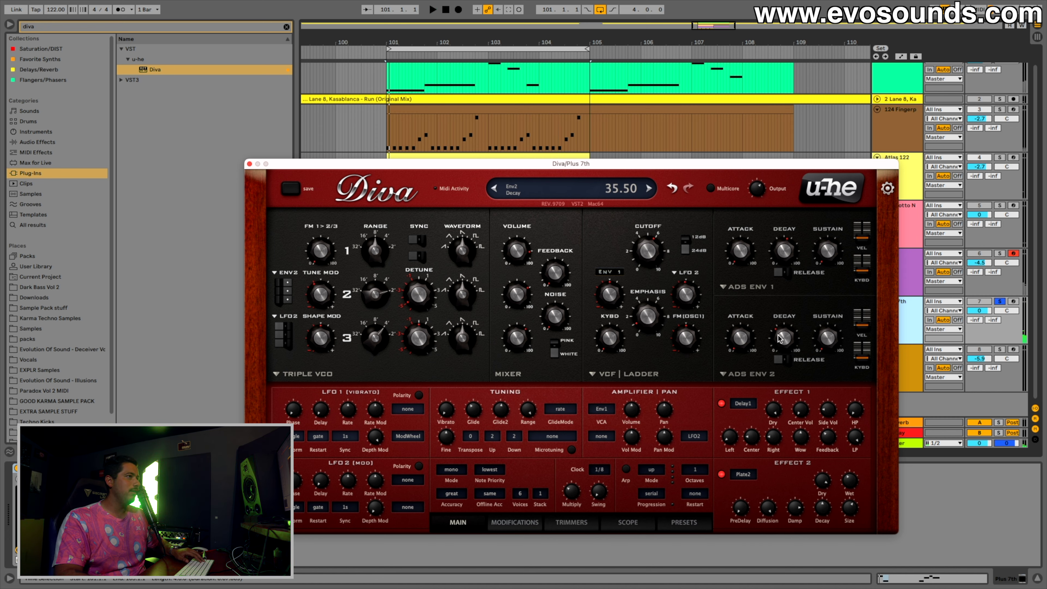
pyautogui.moveTo(779, 338); pyautogui.dragTo(785, 330)
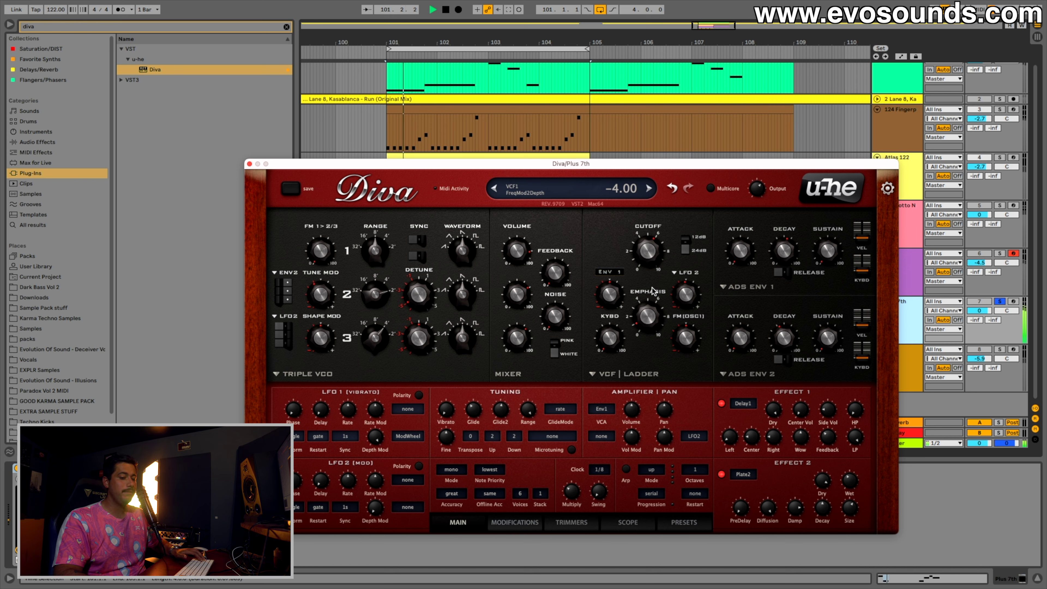
pyautogui.moveTo(650, 259); pyautogui.dragTo(687, 218)
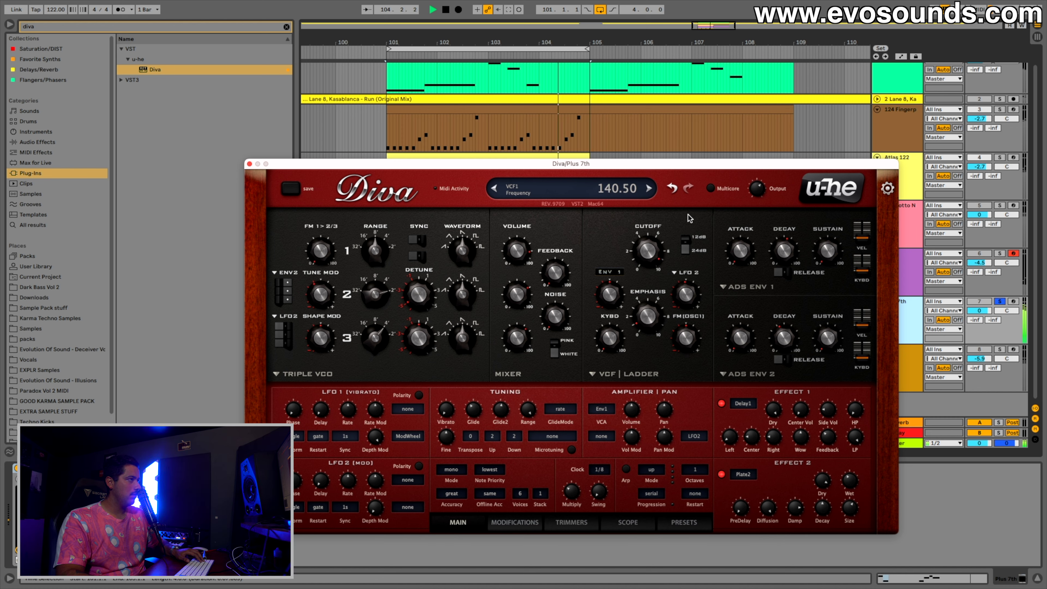
# - Switch off the first effect slot and close the Plus 7th synth window
pyautogui.click(722, 403)
pyautogui.press('space')
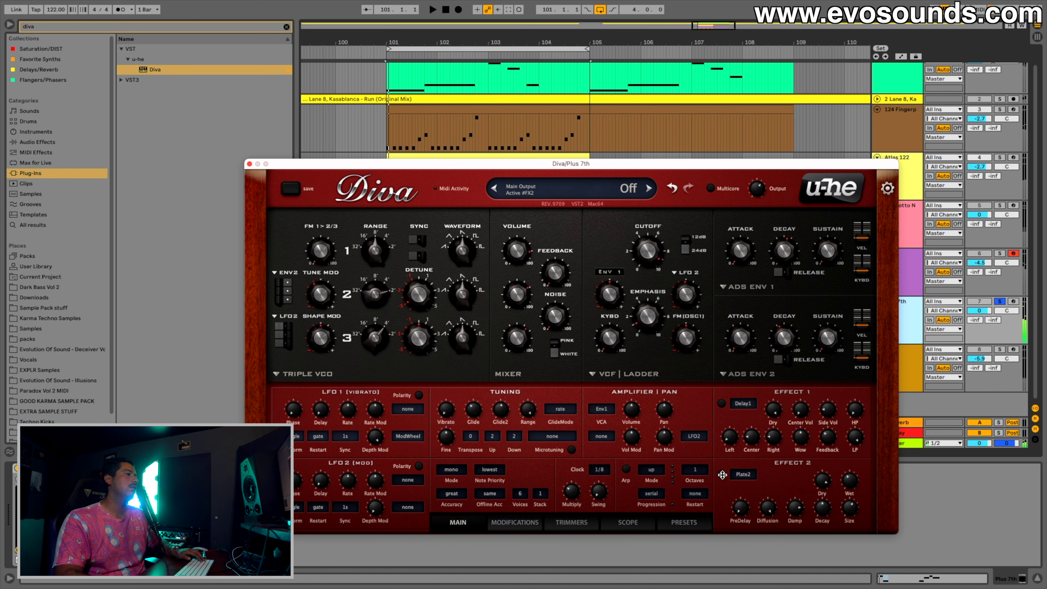
pyautogui.click(250, 164)
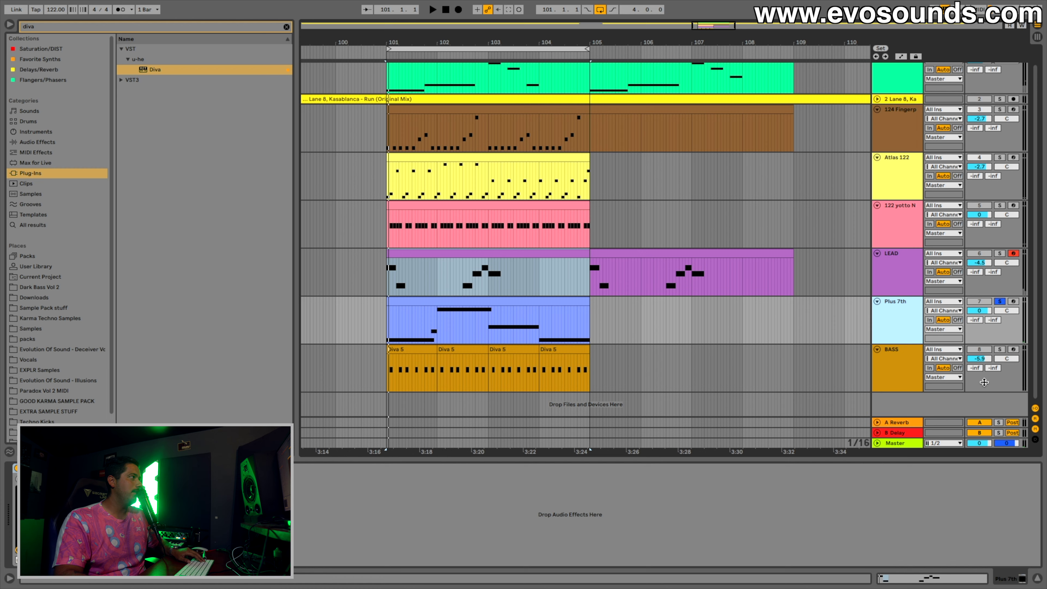
# - Open the BASS track's Diva editor, open the cutoff fully, and solo the BASS track
pyautogui.click(910, 369)
pyautogui.click(45, 468)
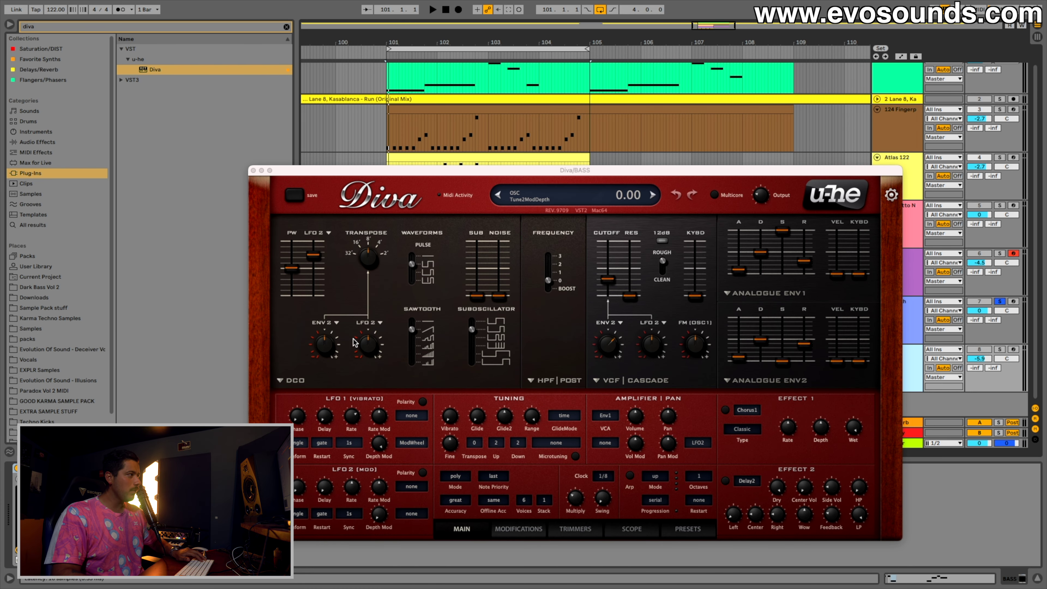
pyautogui.click(600, 354)
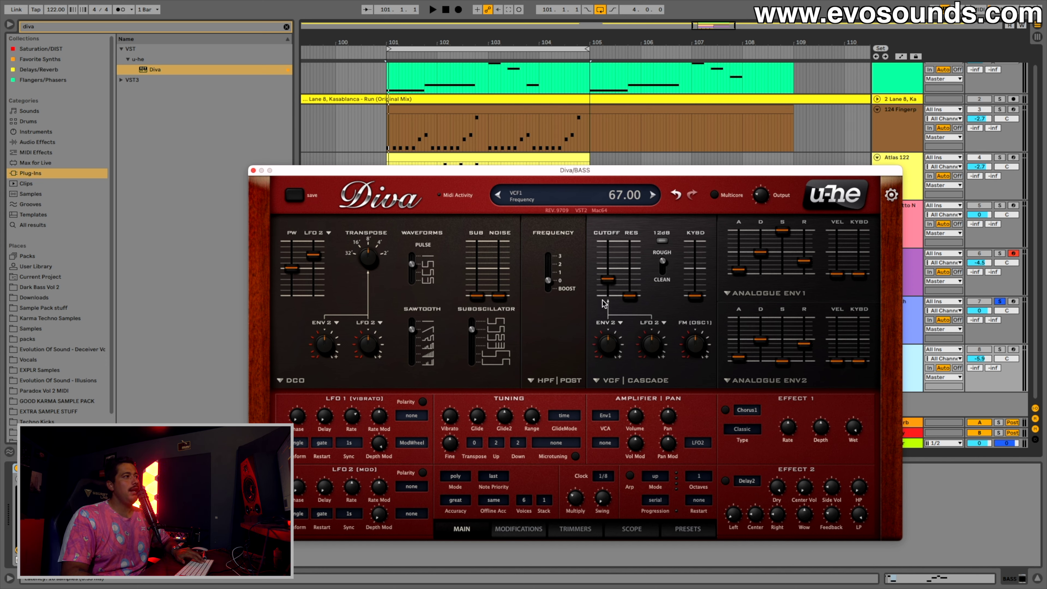
pyautogui.moveTo(607, 279); pyautogui.dragTo(608, 241)
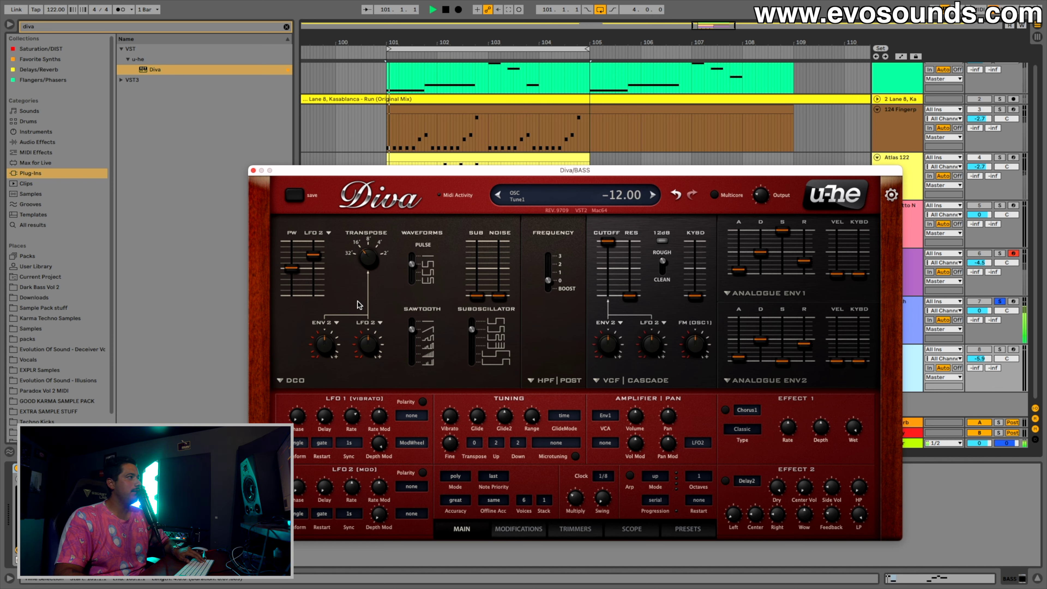
pyautogui.click(1000, 349)
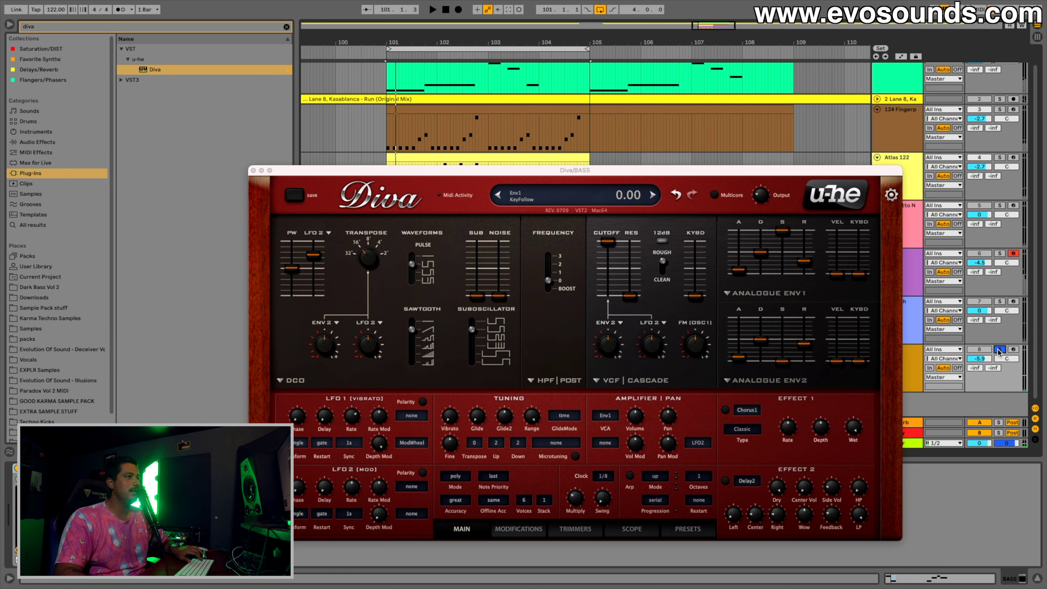
pyautogui.press('space')
# - Transpose up an octave, close the cutoff, add envelope 2 sweep, and zero envelope 1's sustain
pyautogui.moveTo(374, 257); pyautogui.dragTo(398, 212)
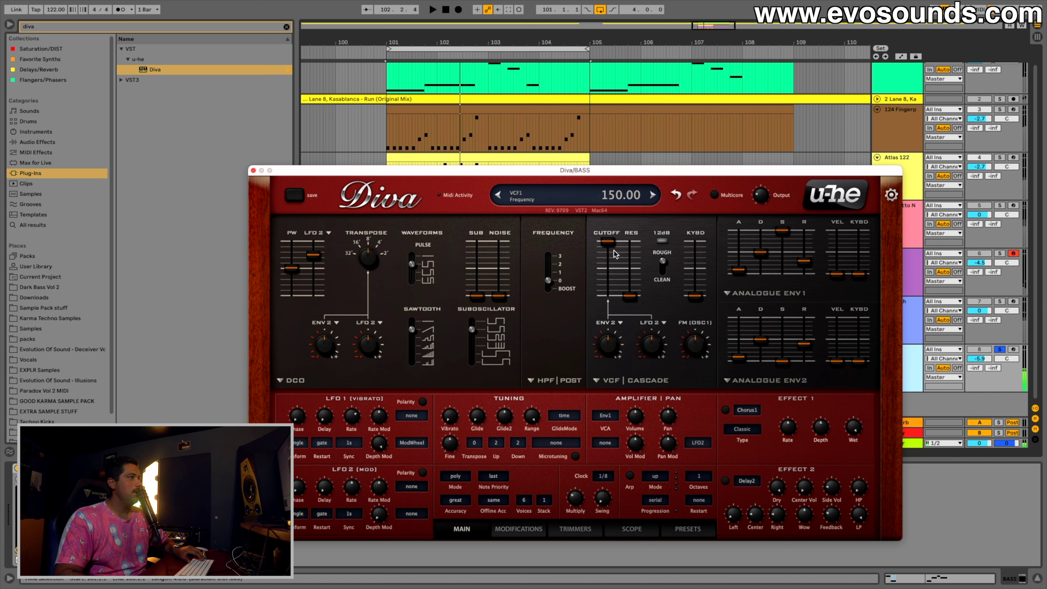
pyautogui.moveTo(616, 254); pyautogui.dragTo(618, 330)
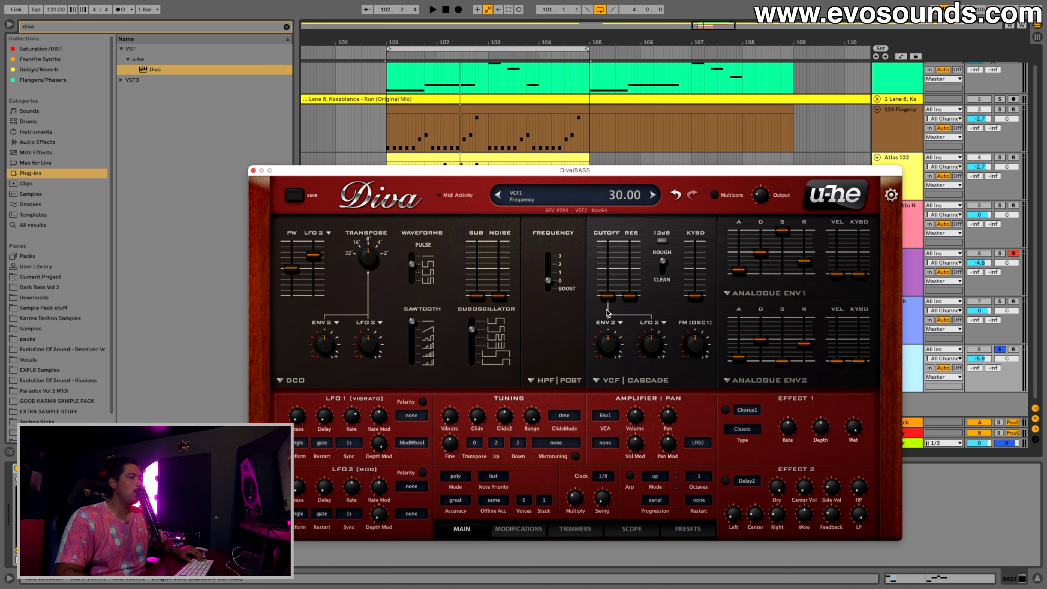
pyautogui.press('space')
pyautogui.moveTo(618, 348); pyautogui.dragTo(622, 336)
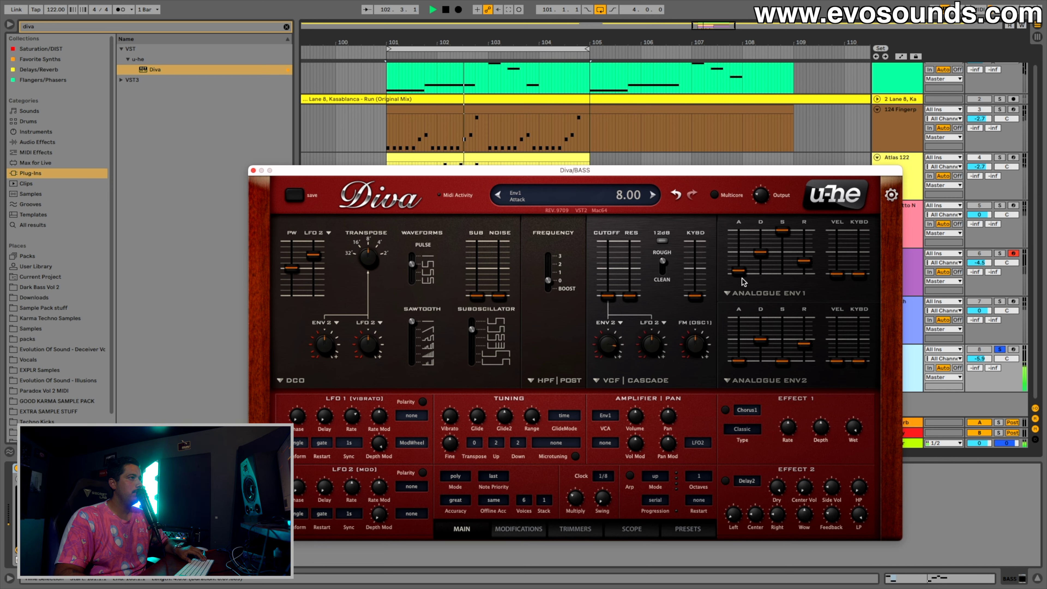
pyautogui.moveTo(782, 236); pyautogui.dragTo(780, 279)
pyautogui.moveTo(766, 259); pyautogui.dragTo(765, 265)
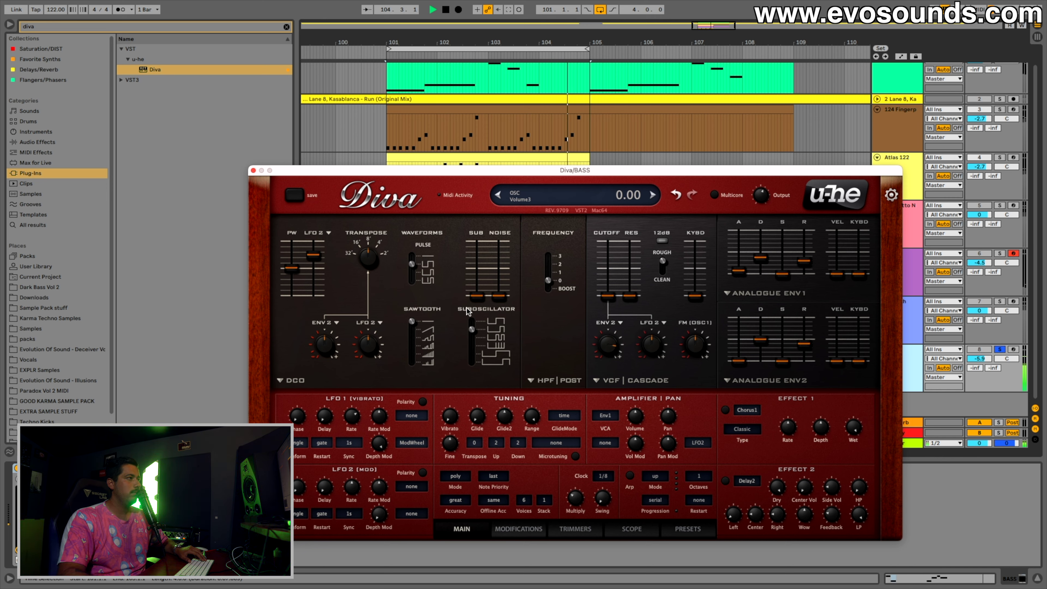
pyautogui.click(424, 330)
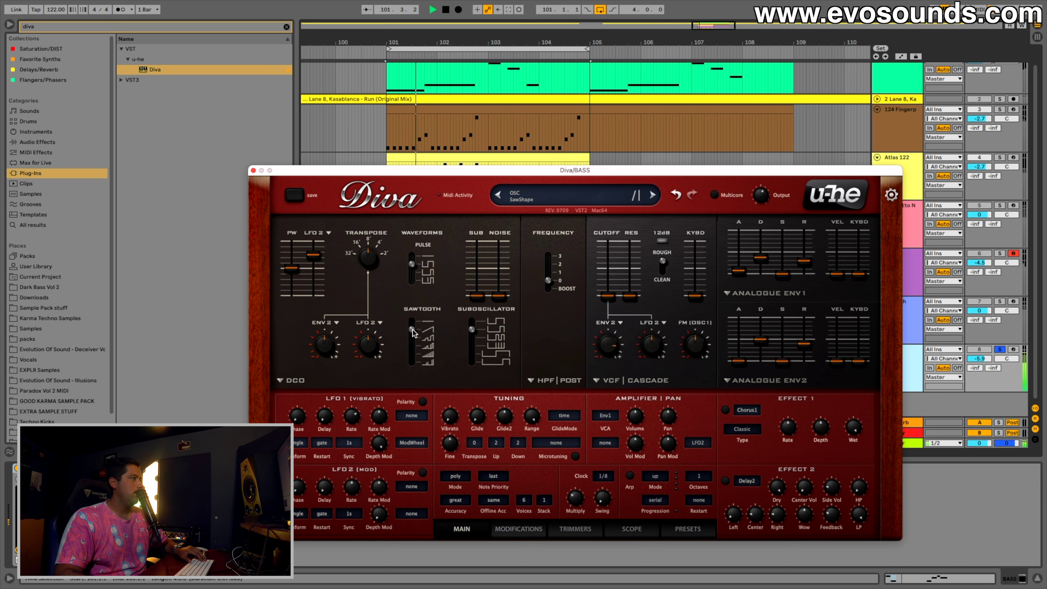
pyautogui.click(414, 338)
pyautogui.press('space')
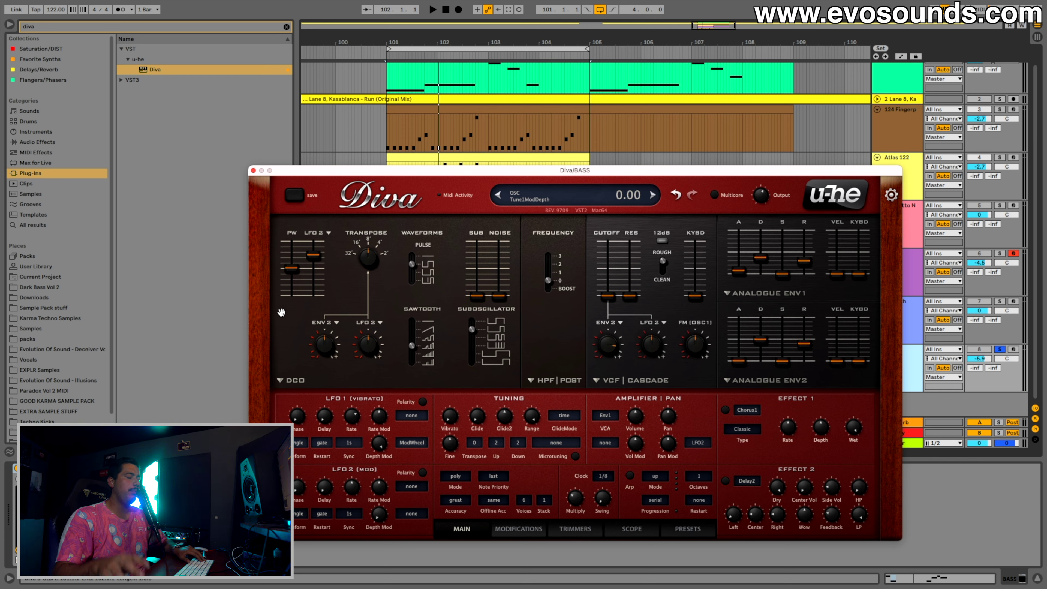
# - Remove the LFO 2 pulse-width modulation and switch the filter character to clean
pyautogui.moveTo(311, 259)
pyautogui.mouseDown()
pyautogui.moveTo(303, 268)
pyautogui.moveTo(305, 245)
pyautogui.mouseUp()
pyautogui.press('space')
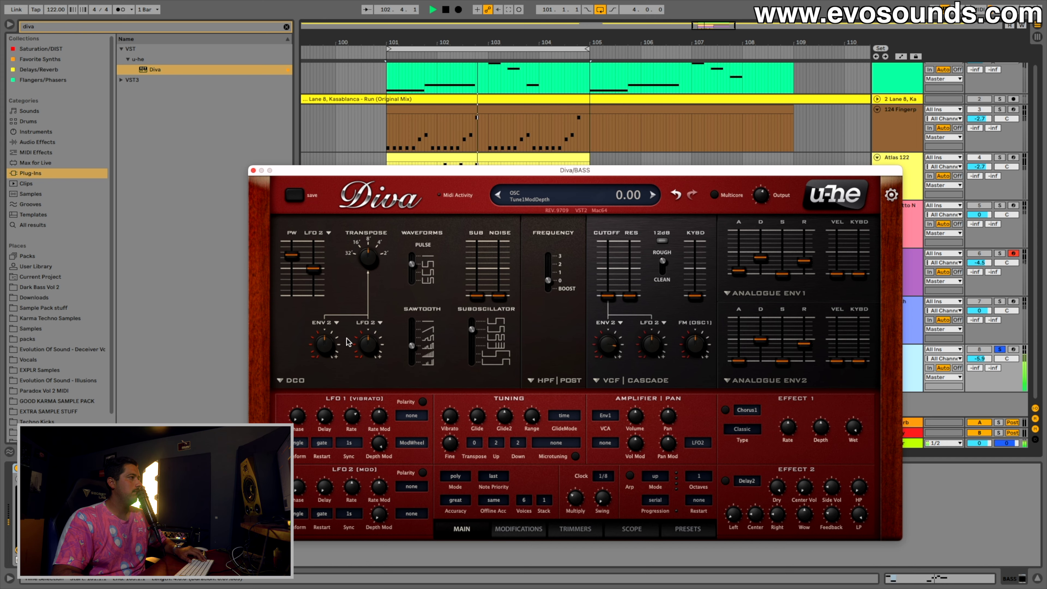
pyautogui.moveTo(599, 343); pyautogui.dragTo(598, 349)
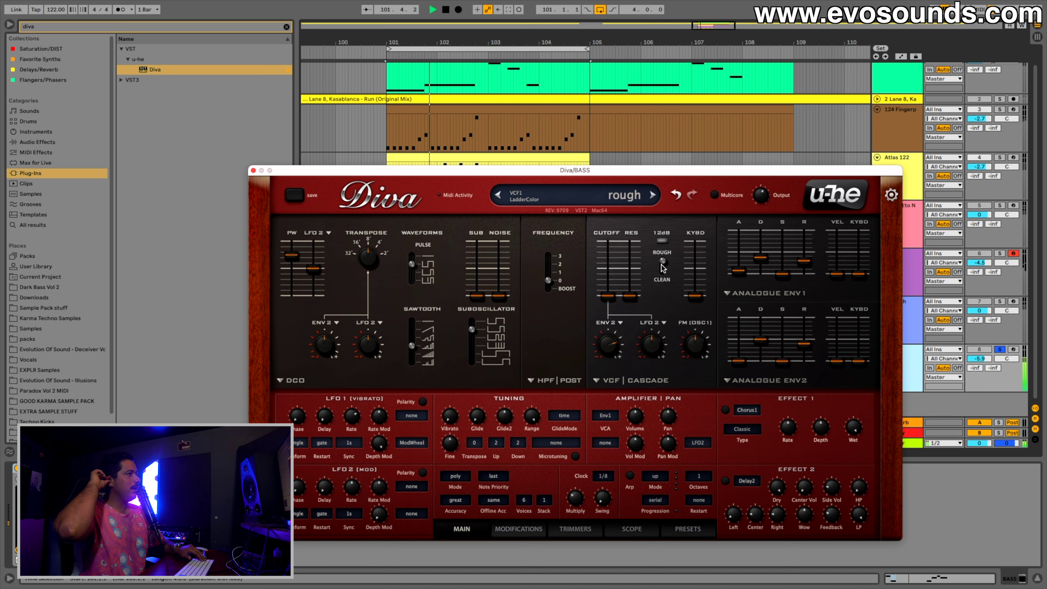
pyautogui.moveTo(663, 266); pyautogui.dragTo(672, 243)
pyautogui.press('space')
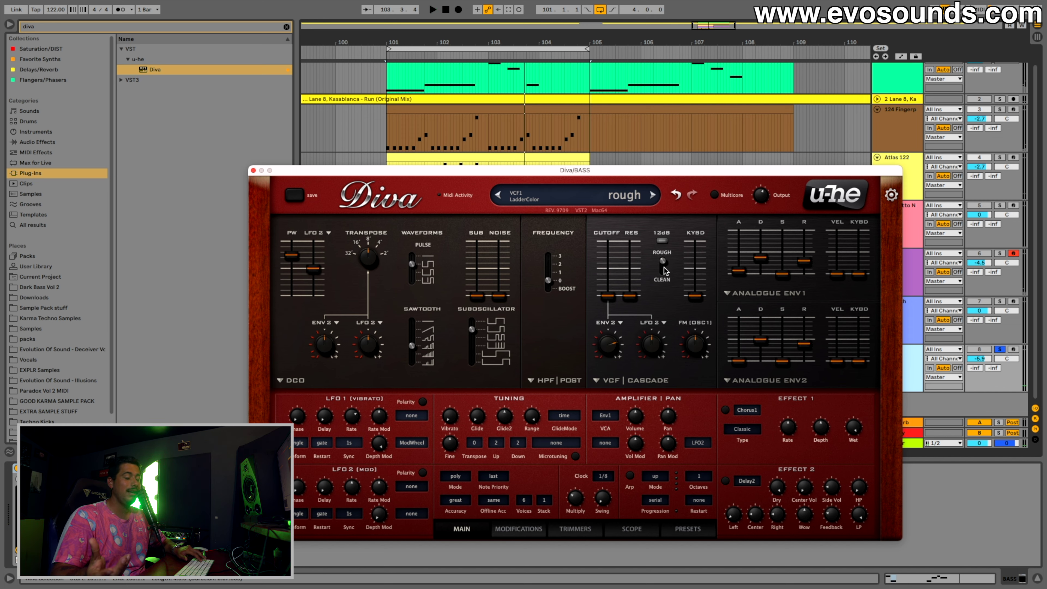
pyautogui.press('space')
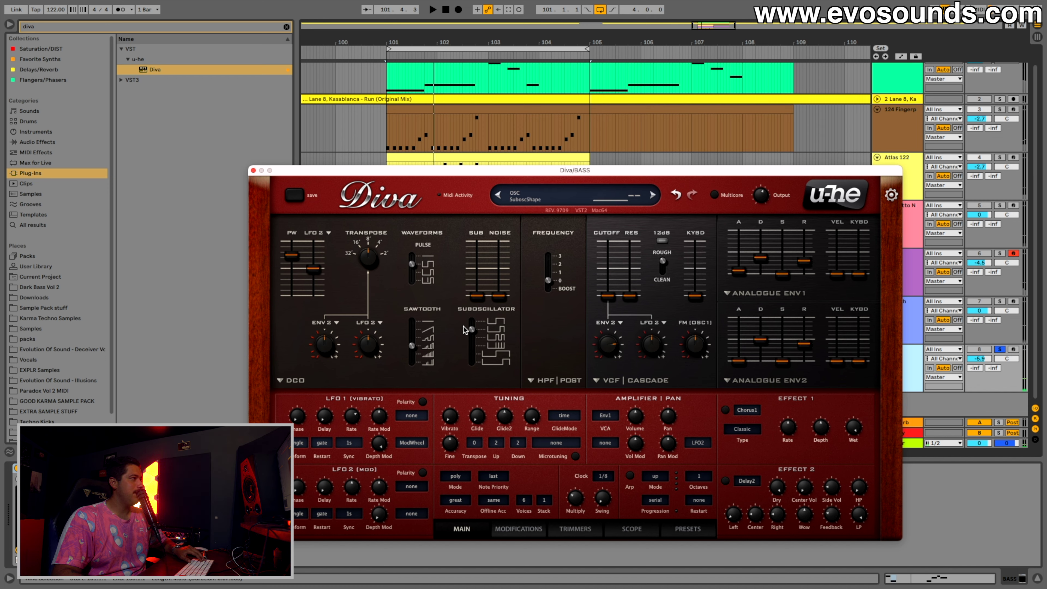
# - Rework the sawtooth shape and pulse width, settling envelope 2's cutoff modulation at 50
pyautogui.moveTo(411, 345); pyautogui.dragTo(414, 359)
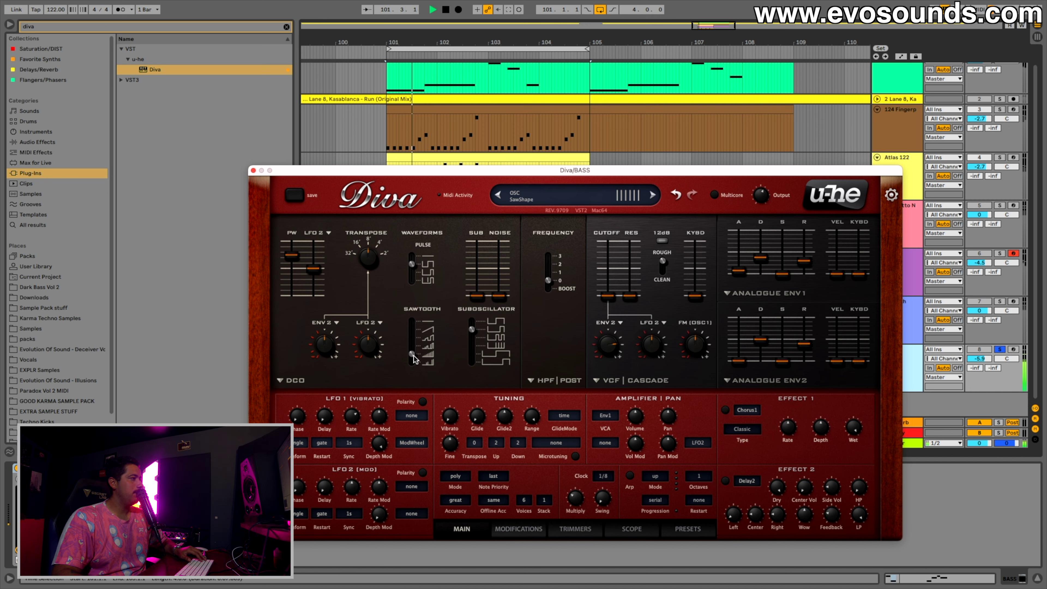
pyautogui.moveTo(616, 347); pyautogui.dragTo(617, 339)
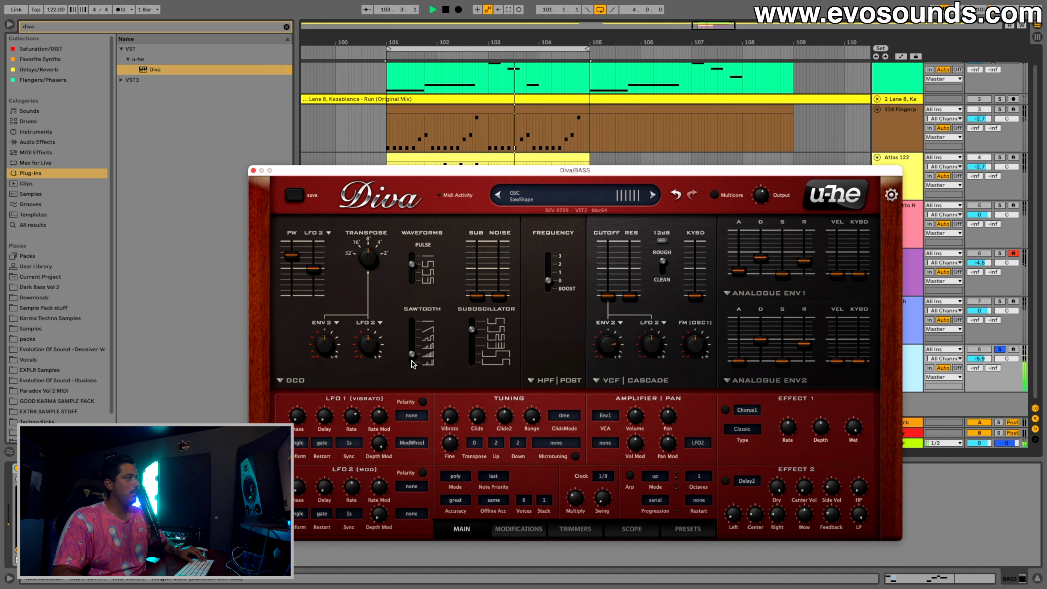
pyautogui.moveTo(413, 358)
pyautogui.mouseDown()
pyautogui.moveTo(412, 368)
pyautogui.moveTo(427, 328)
pyautogui.moveTo(424, 346)
pyautogui.mouseUp()
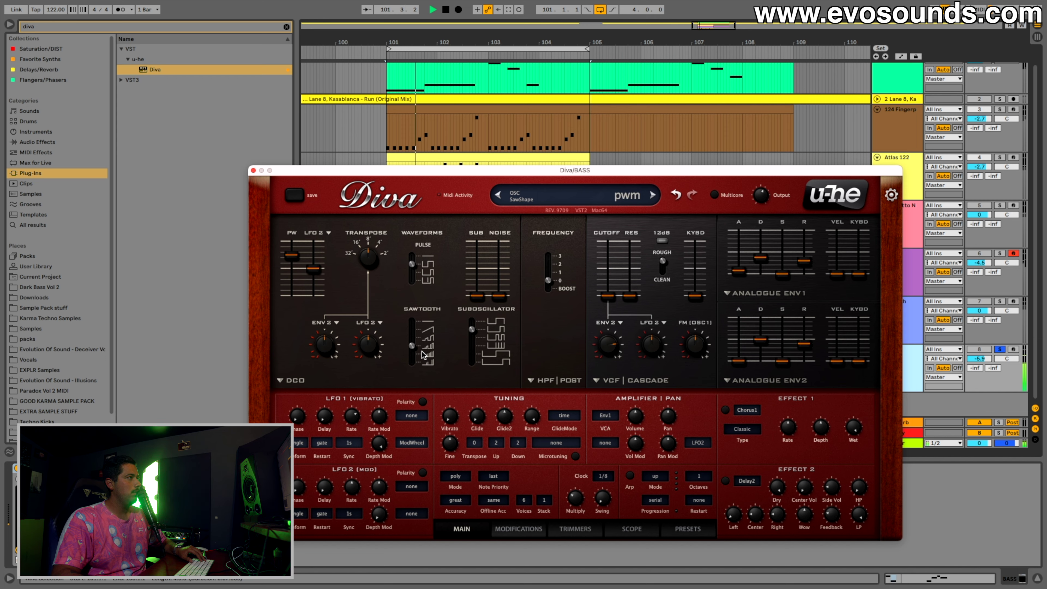
pyautogui.moveTo(296, 254)
pyautogui.mouseDown()
pyautogui.moveTo(298, 242)
pyautogui.moveTo(298, 312)
pyautogui.moveTo(298, 261)
pyautogui.mouseUp()
pyautogui.moveTo(412, 346); pyautogui.dragTo(411, 365)
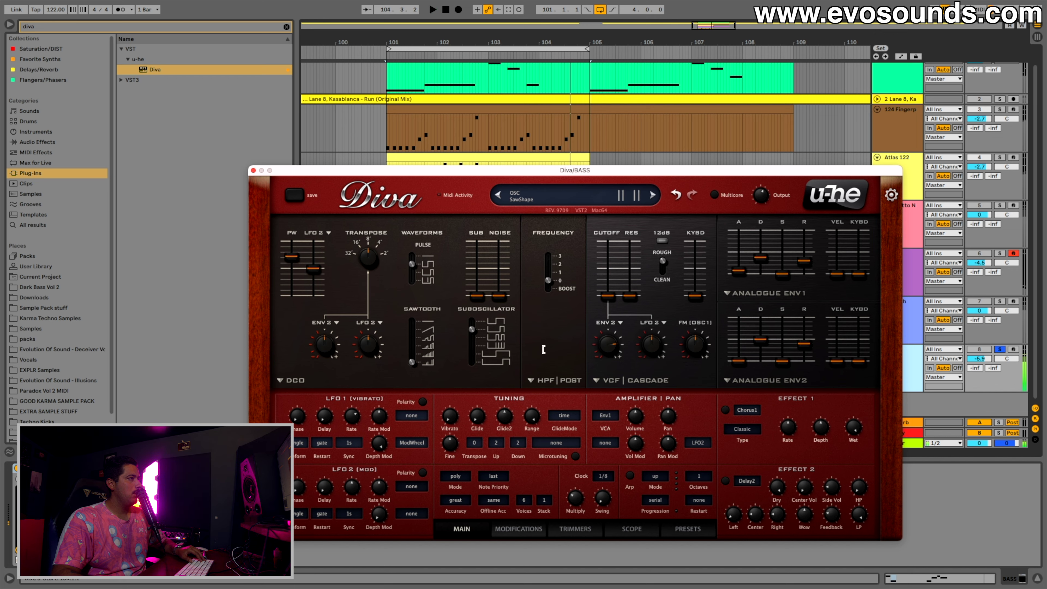
pyautogui.moveTo(603, 341); pyautogui.dragTo(603, 354)
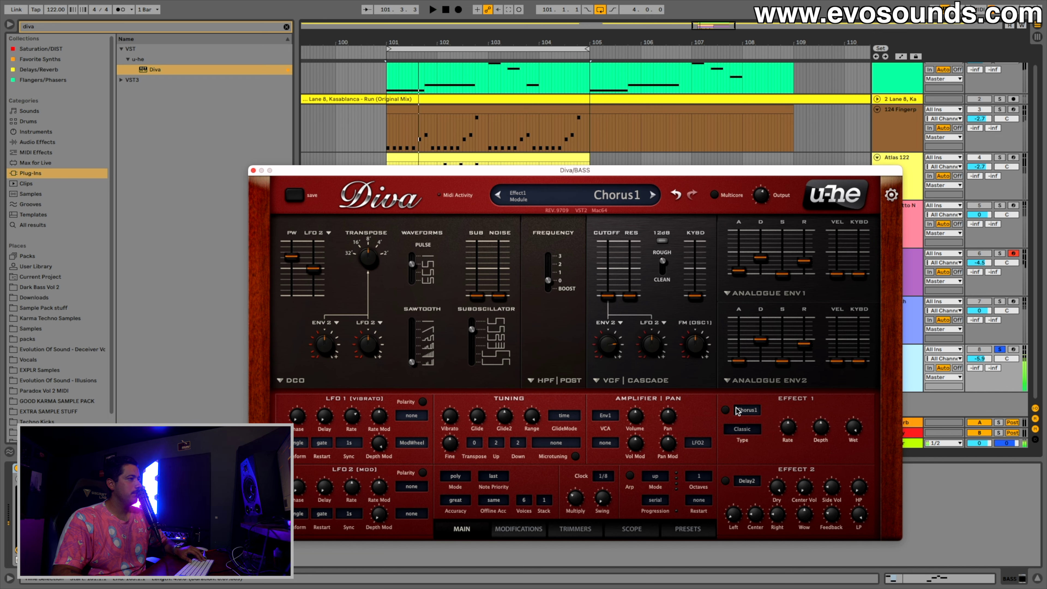
# - Switch on the first effect as Delay1 and lower its side volume slightly
pyautogui.click(726, 410)
pyautogui.click(746, 410)
pyautogui.click(776, 452)
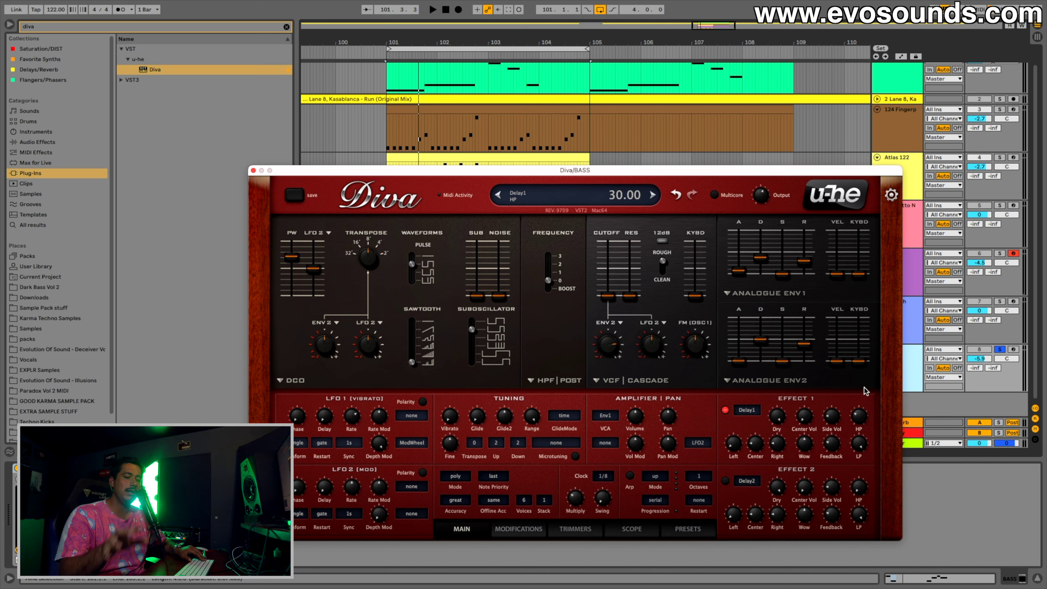
pyautogui.press('space')
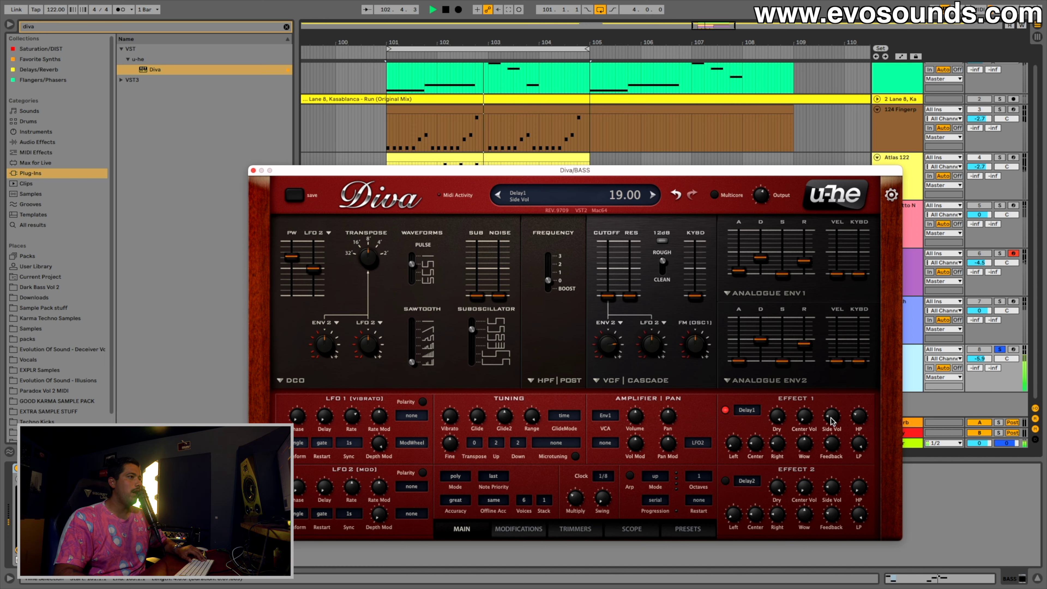
pyautogui.moveTo(832, 419); pyautogui.dragTo(777, 443)
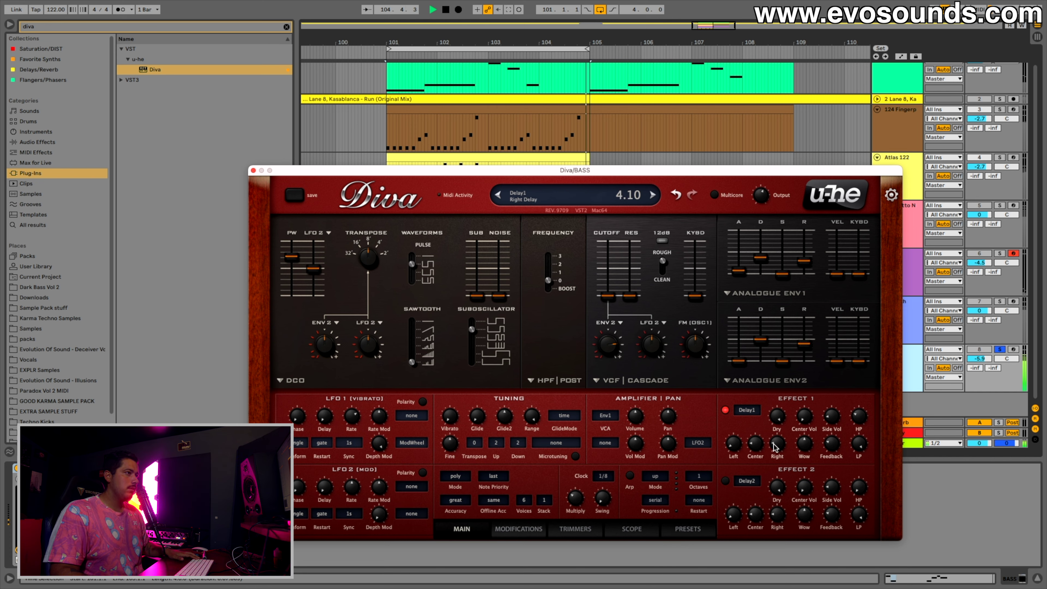
# - Shorten the delay's center time to 1.00, raise resonance to about 31.5, and set key tracking
pyautogui.scroll(5, 738, 450)
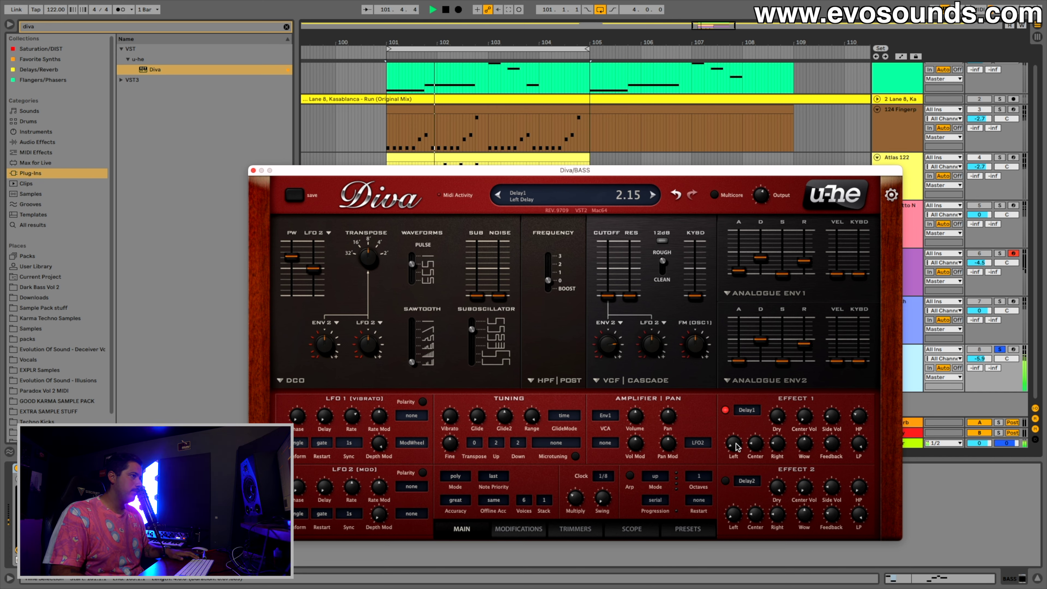
pyautogui.moveTo(760, 447); pyautogui.dragTo(762, 454)
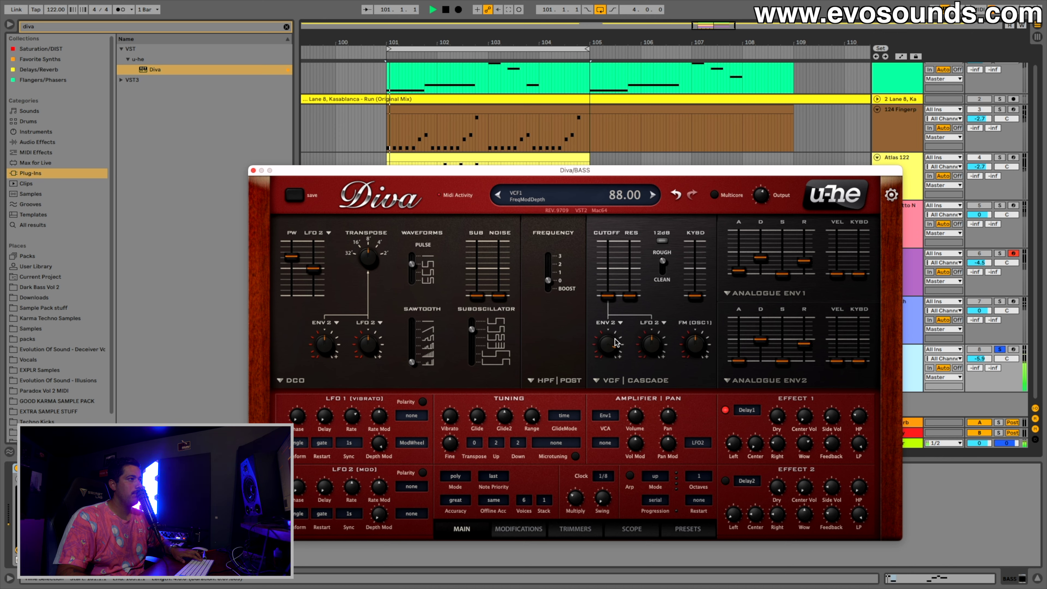
pyautogui.moveTo(630, 296); pyautogui.dragTo(730, 180)
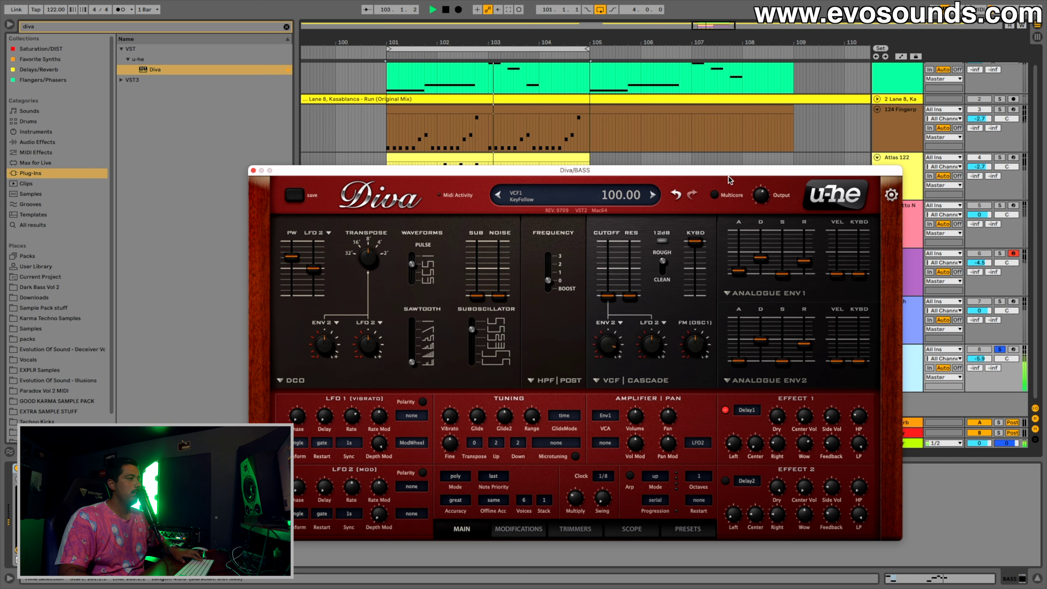
pyautogui.moveTo(695, 243); pyautogui.dragTo(695, 296)
# - Switch on the second effect as a Plate2 reverb and start playback
pyautogui.click(726, 480)
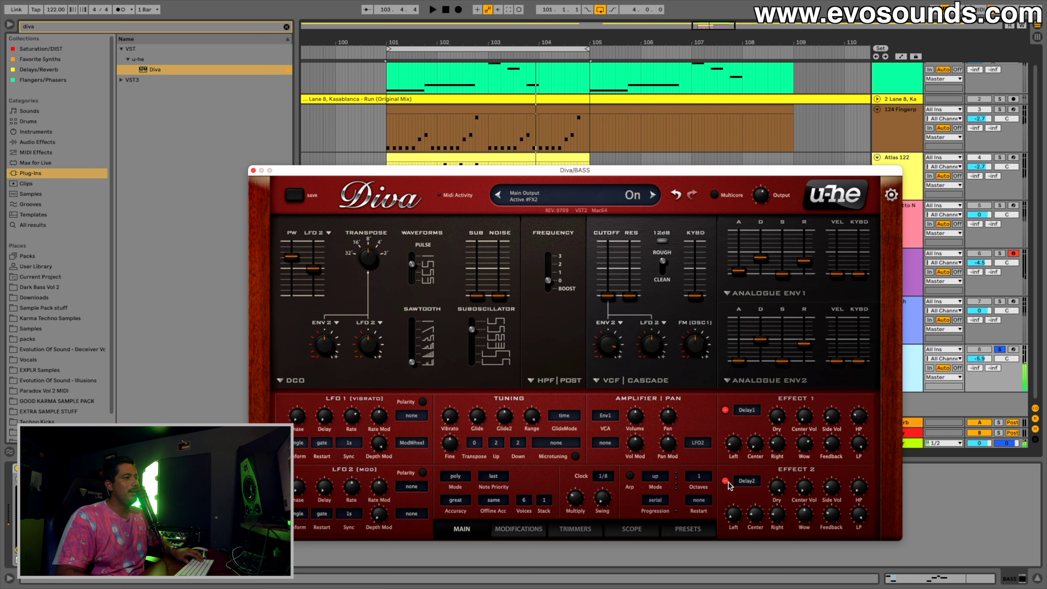
pyautogui.click(747, 480)
pyautogui.click(771, 481)
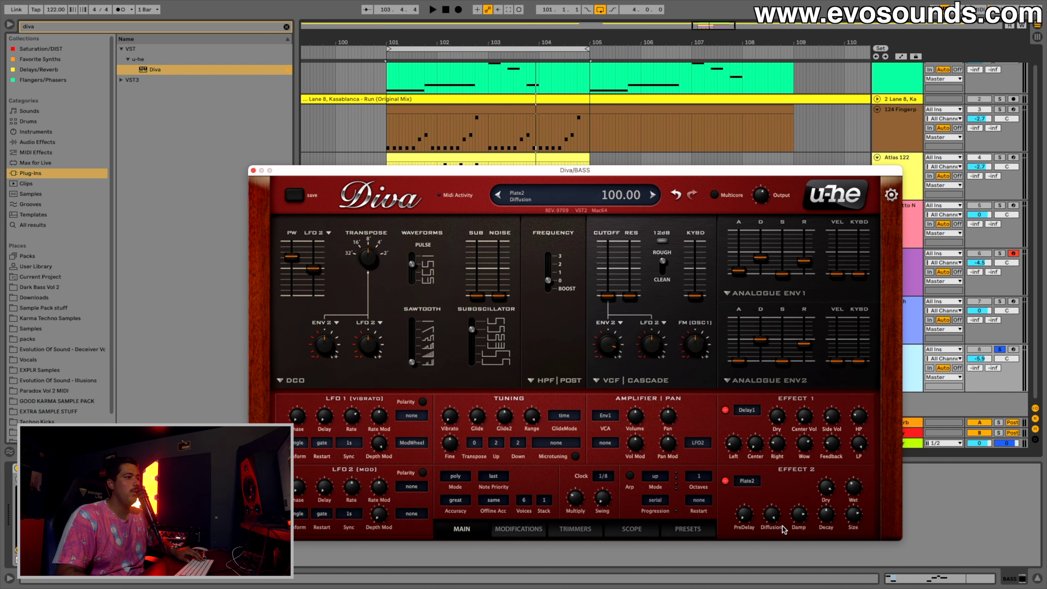
pyautogui.press('space')
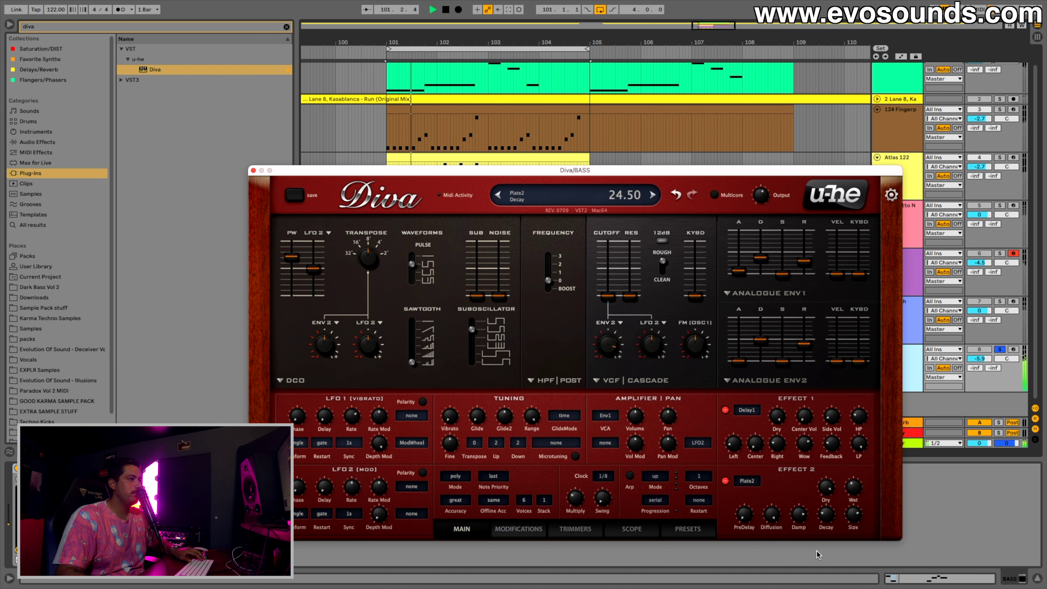
# - Shrink the plate's size, add pre-delay, set wet to 24, and filter envelope depth to 74
pyautogui.moveTo(857, 515)
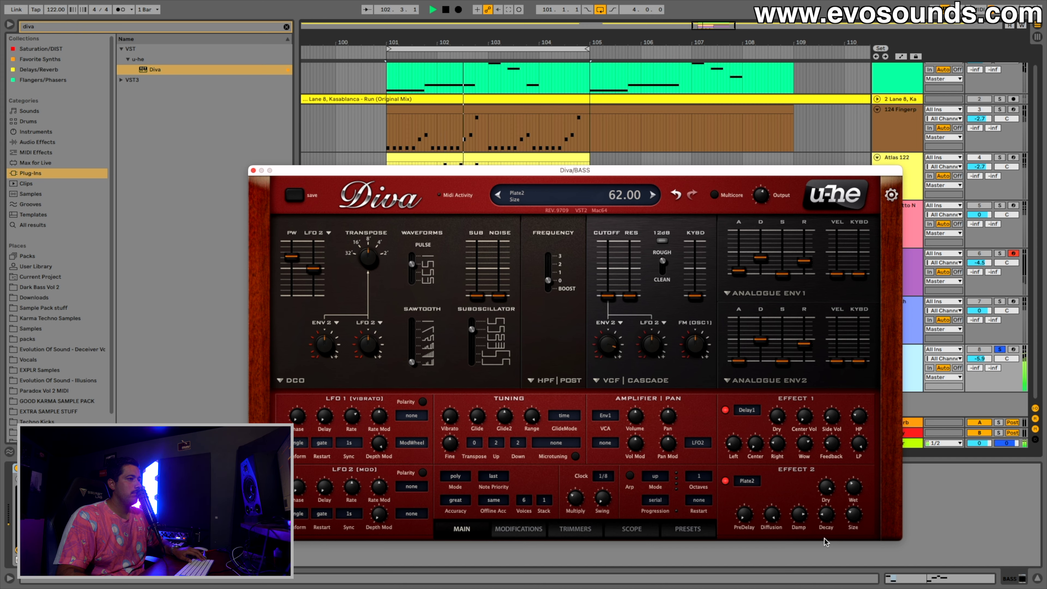
pyautogui.moveTo(824, 541); pyautogui.dragTo(820, 530)
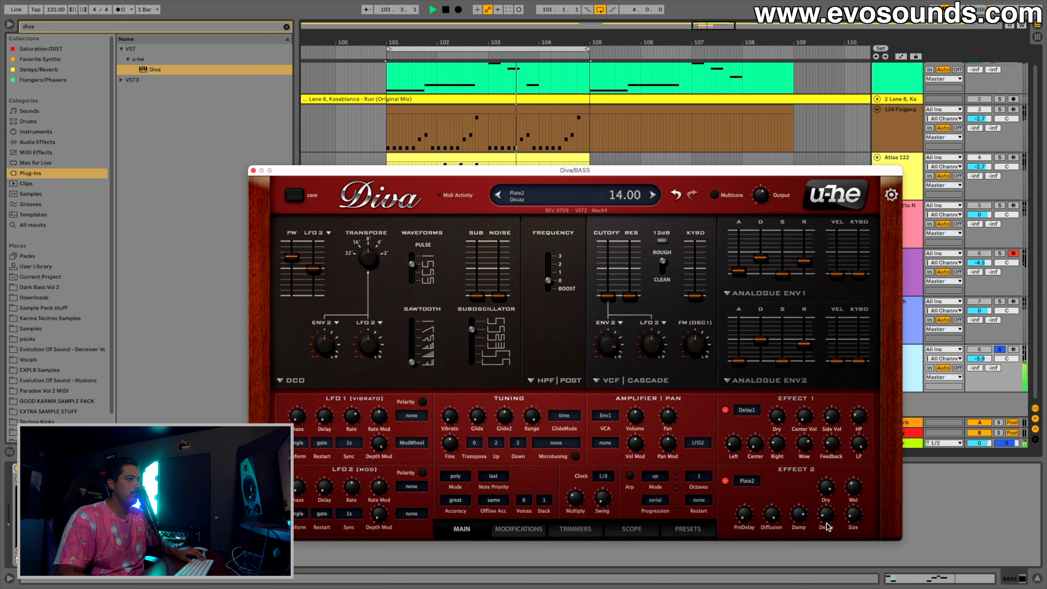
pyautogui.moveTo(746, 524); pyautogui.dragTo(747, 514)
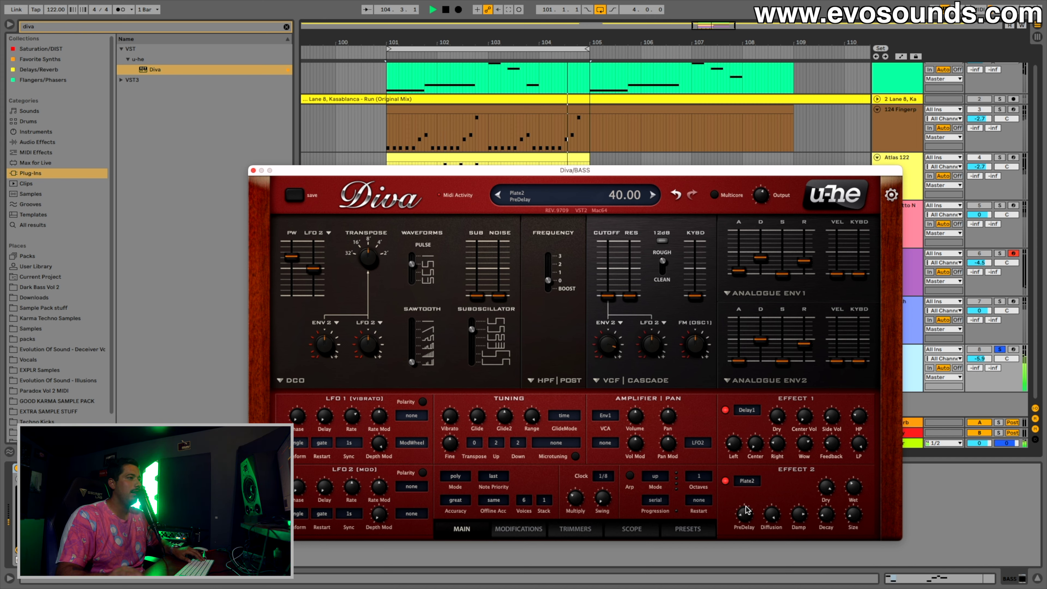
pyautogui.click(725, 481)
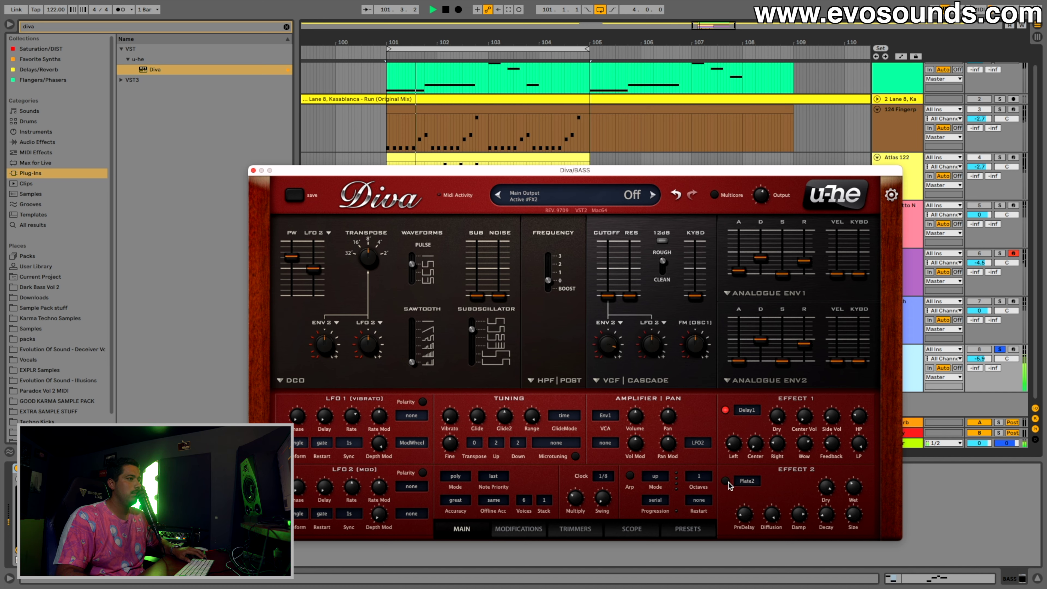
pyautogui.click(727, 482)
pyautogui.moveTo(846, 496); pyautogui.dragTo(845, 504)
pyautogui.moveTo(603, 340)
pyautogui.mouseDown()
pyautogui.moveTo(604, 322)
pyautogui.moveTo(604, 333)
pyautogui.mouseUp()
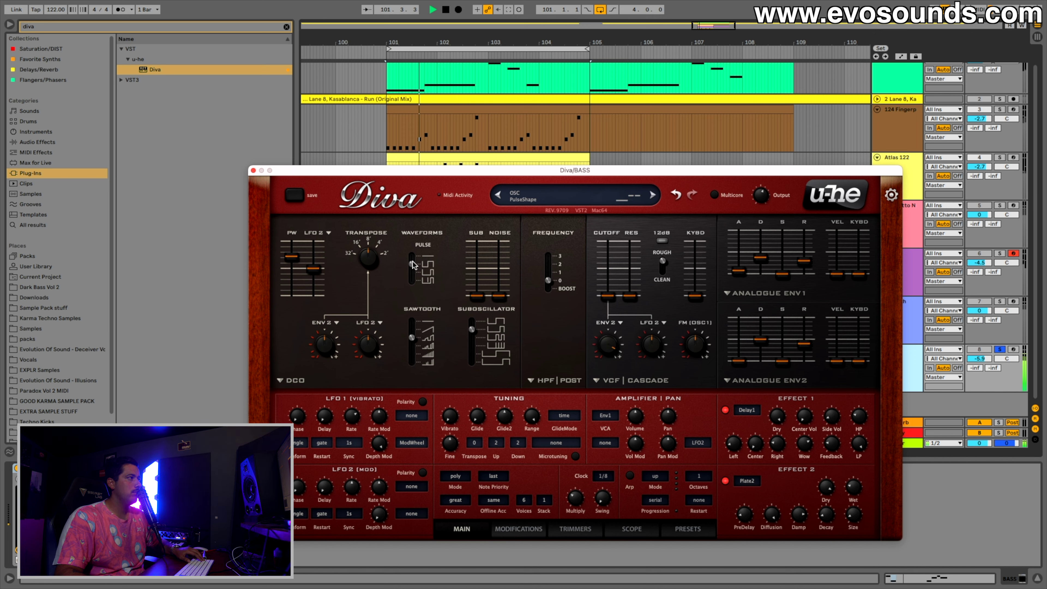
# - Change the pulse and sawtooth shapes and raise the sub oscillator volume to 100
pyautogui.click(411, 267)
pyautogui.press('space')
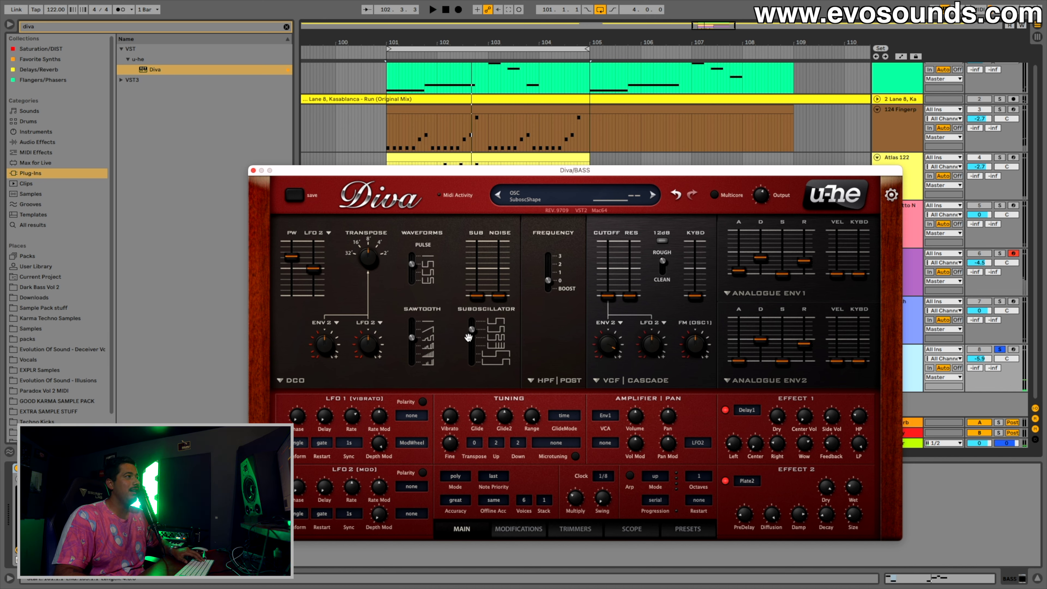
pyautogui.moveTo(477, 296); pyautogui.dragTo(489, 251)
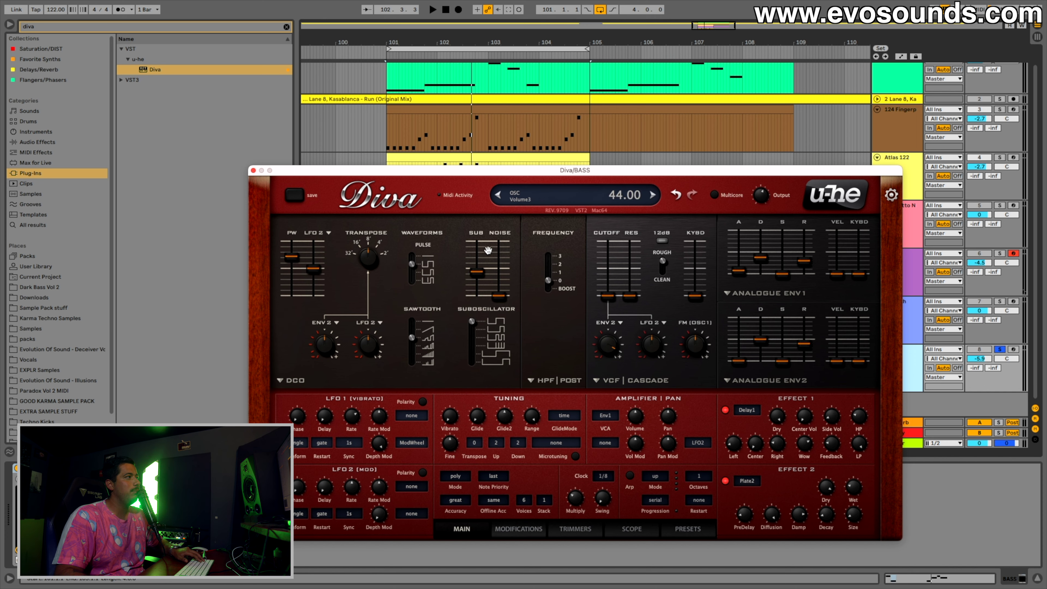
pyautogui.press('space')
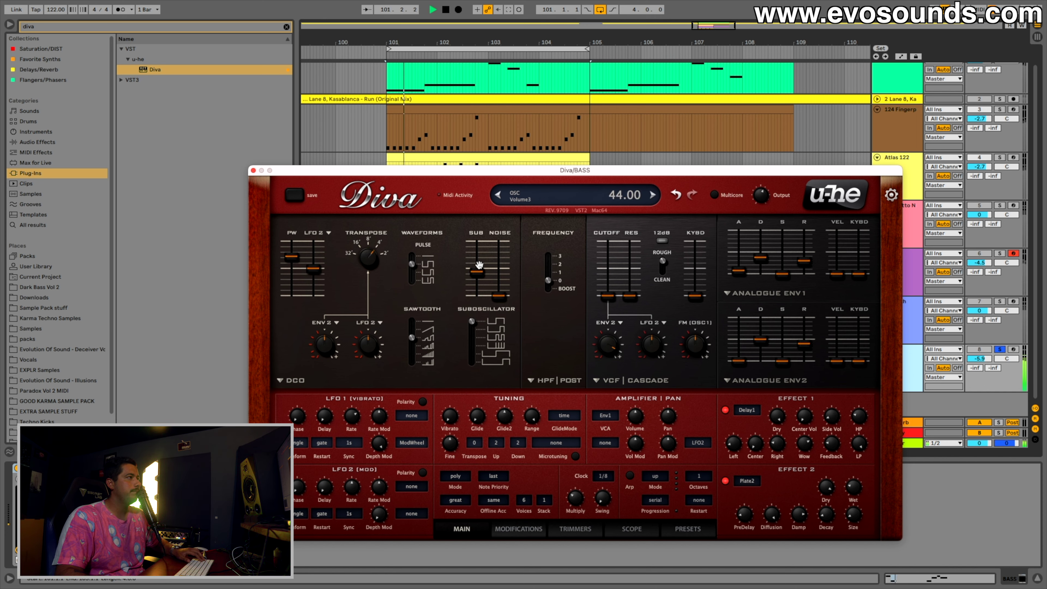
pyautogui.moveTo(416, 271); pyautogui.dragTo(413, 255)
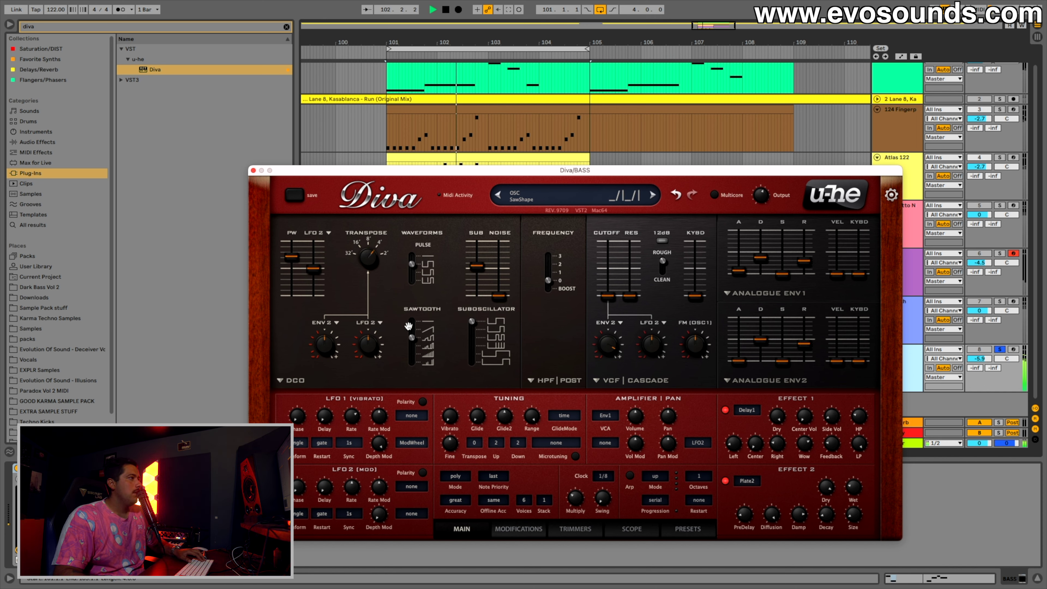
pyautogui.moveTo(416, 336); pyautogui.dragTo(418, 322)
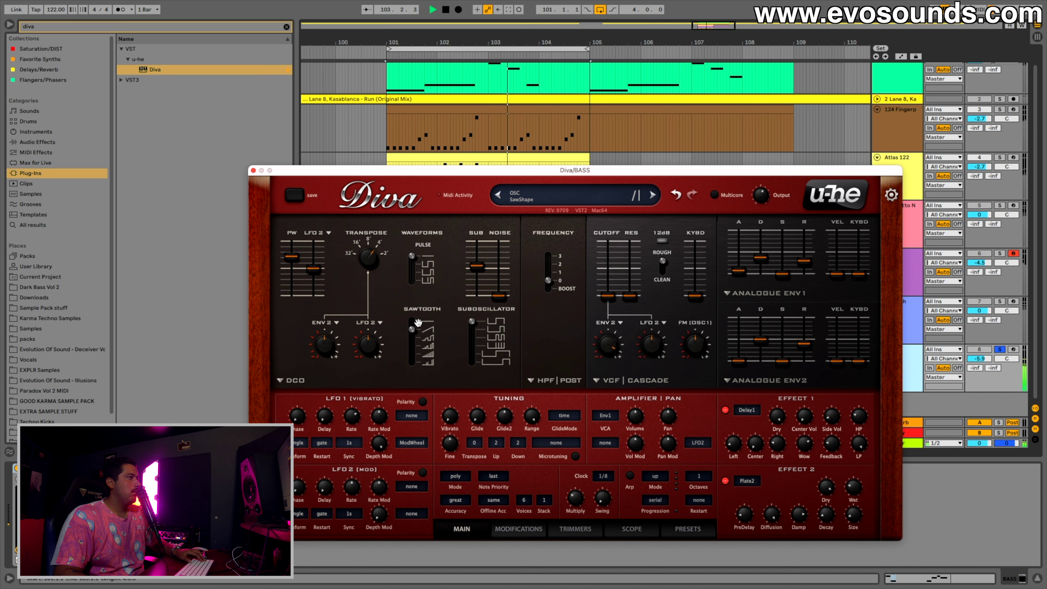
pyautogui.moveTo(477, 266); pyautogui.dragTo(477, 242)
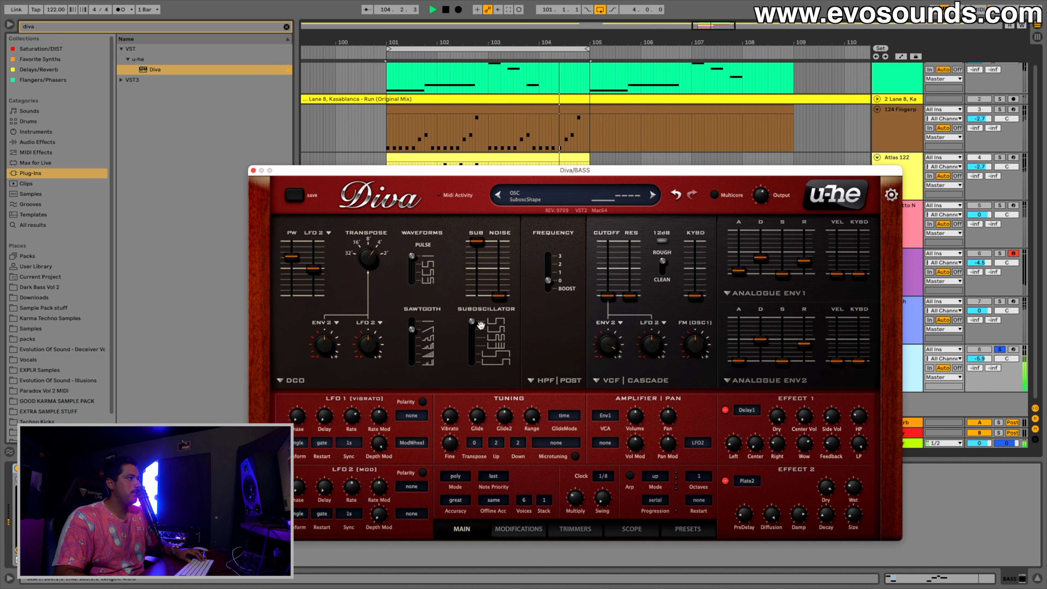
# - Set the high-pass filter to boost, transpose back to 12, turn the pulse off, max the sawtooth shape
pyautogui.moveTo(548, 283); pyautogui.dragTo(547, 308)
pyautogui.moveTo(412, 331)
pyautogui.mouseDown()
pyautogui.moveTo(409, 360)
pyautogui.moveTo(413, 328)
pyautogui.mouseUp()
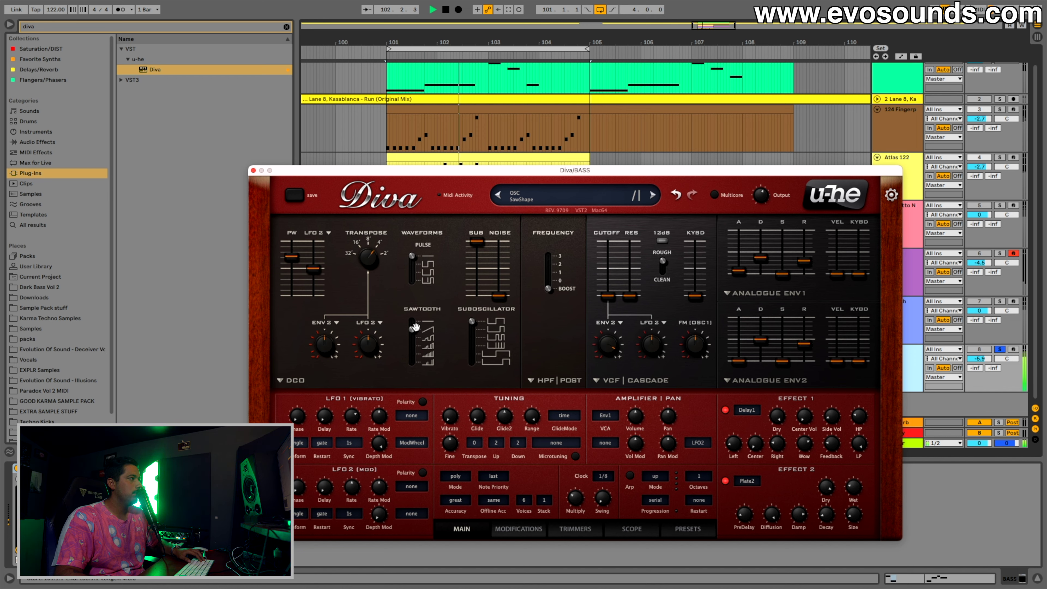
pyautogui.moveTo(294, 262); pyautogui.dragTo(299, 281)
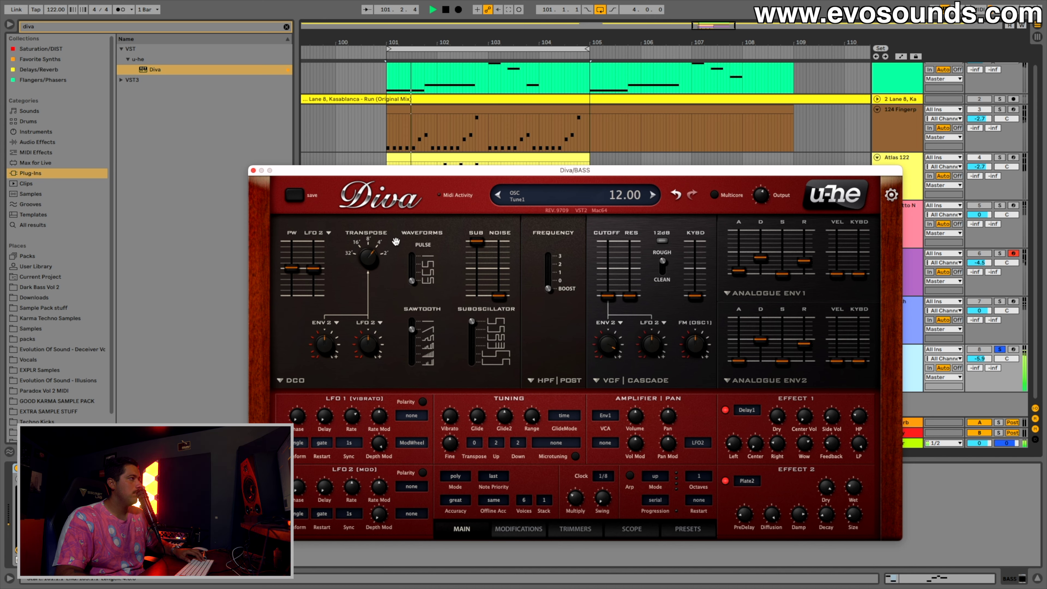
pyautogui.moveTo(430, 202); pyautogui.dragTo(414, 267)
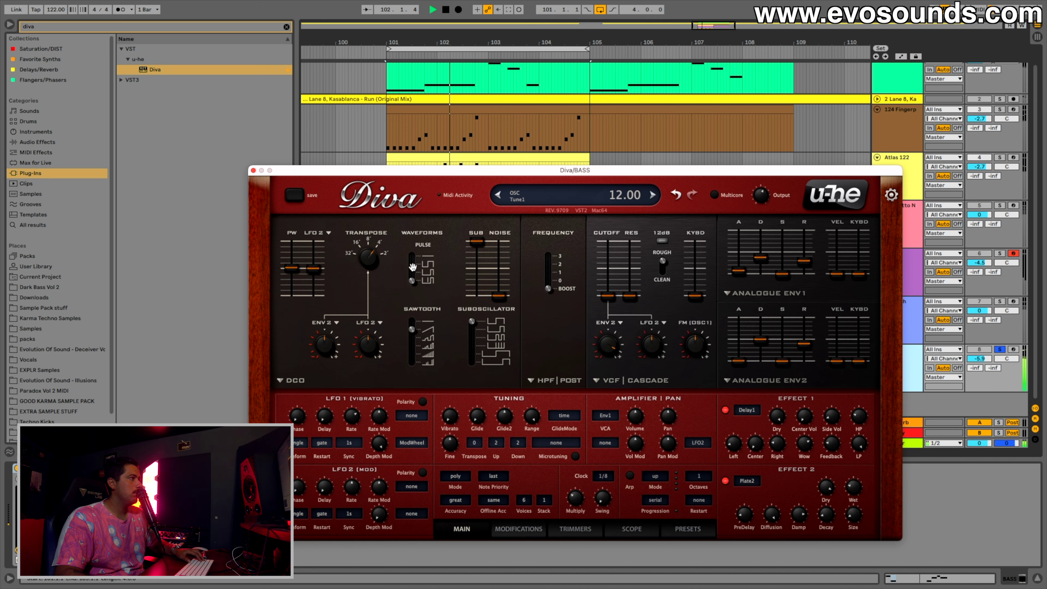
pyautogui.click(415, 282)
pyautogui.moveTo(419, 324); pyautogui.dragTo(474, 346)
pyautogui.click(482, 257)
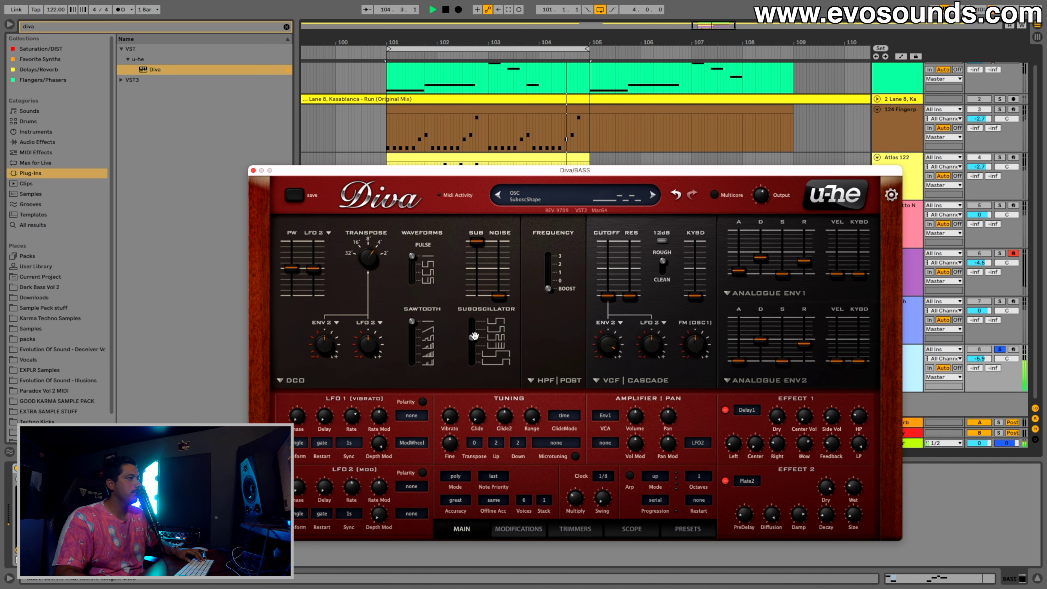
# - Change the suboscillator shape, add noise, mute the sub volume, and shorten envelope 2's decay
pyautogui.moveTo(412, 256); pyautogui.dragTo(411, 271)
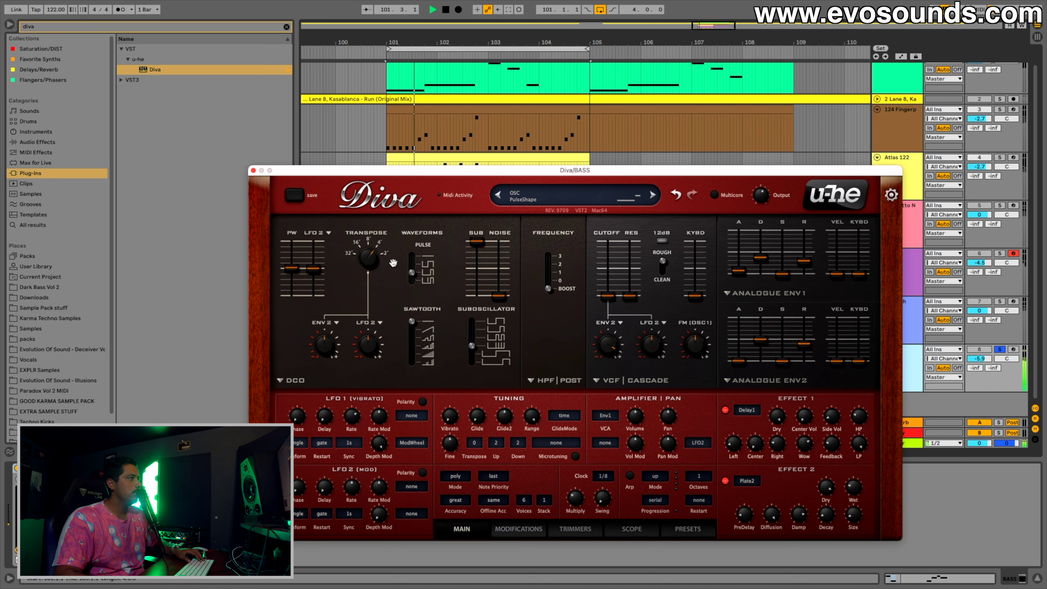
pyautogui.moveTo(472, 346); pyautogui.dragTo(474, 309)
pyautogui.moveTo(474, 361); pyautogui.dragTo(473, 351)
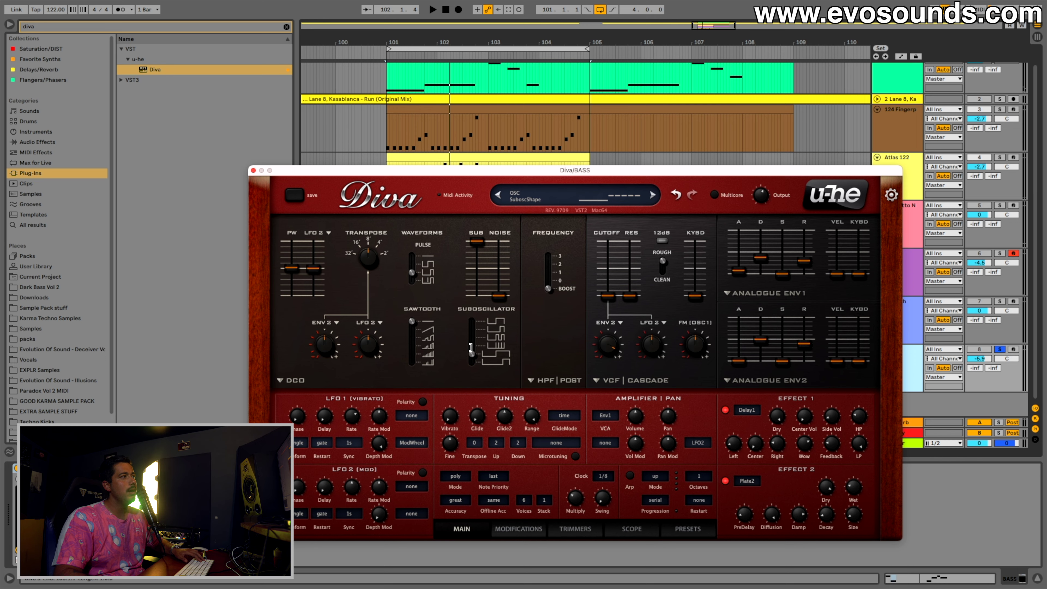
pyautogui.moveTo(499, 286); pyautogui.dragTo(498, 279)
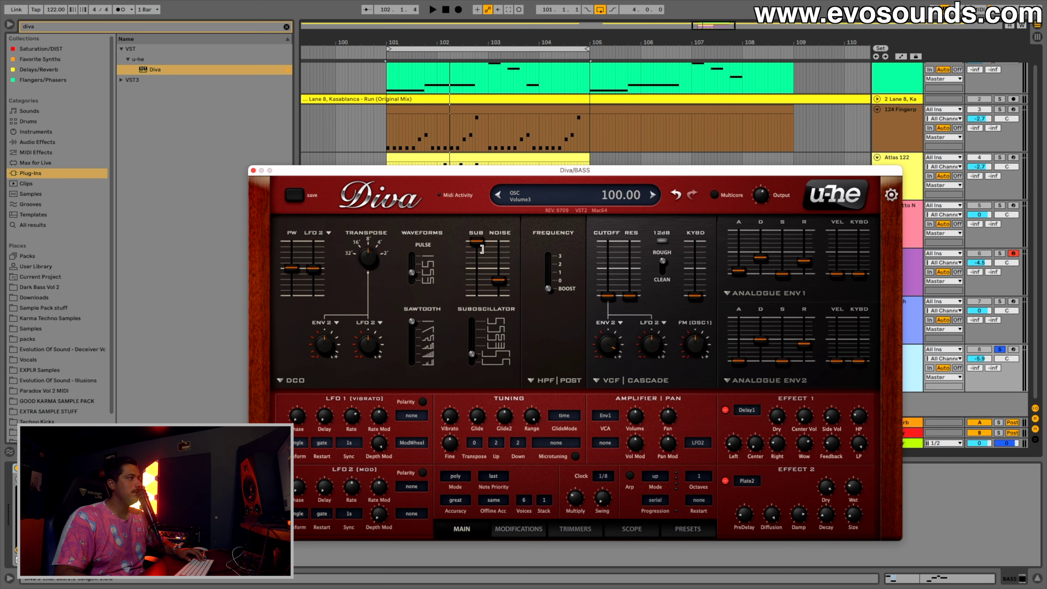
pyautogui.moveTo(477, 242); pyautogui.dragTo(477, 296)
pyautogui.press('space')
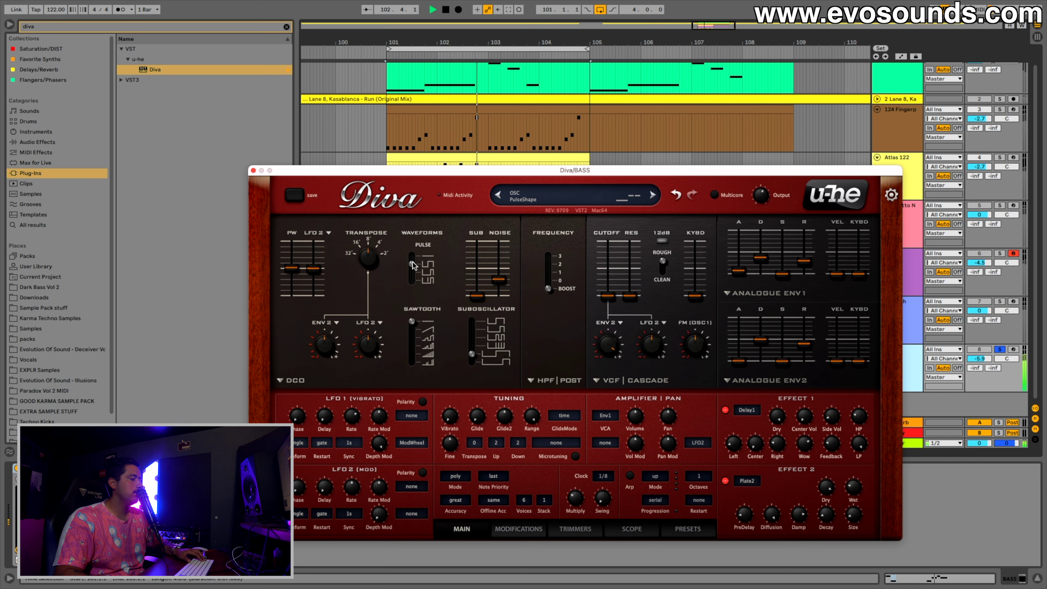
pyautogui.moveTo(411, 272); pyautogui.dragTo(412, 264)
pyautogui.click(411, 338)
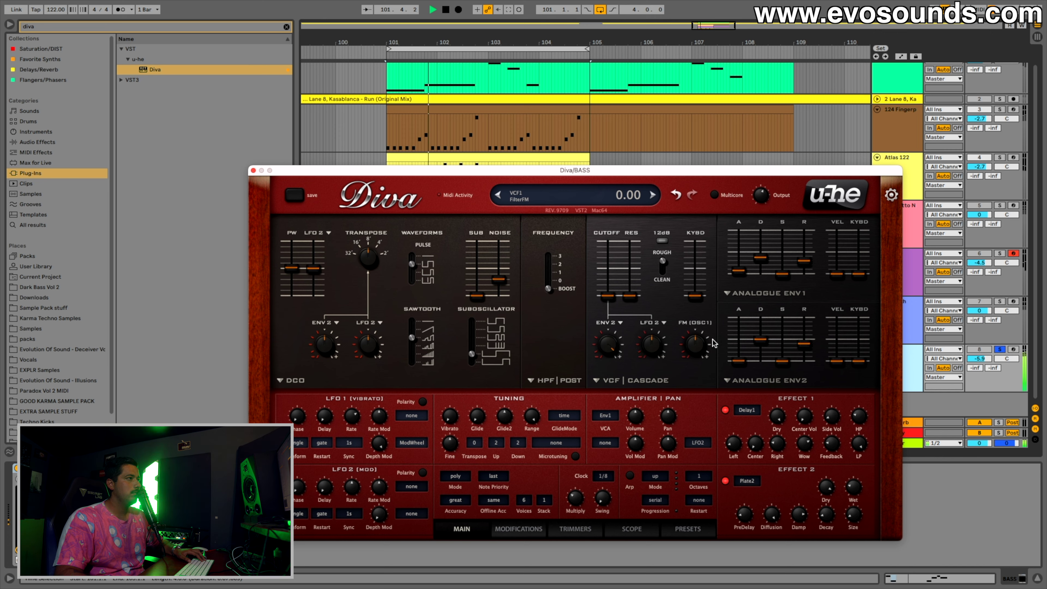
pyautogui.moveTo(766, 340); pyautogui.dragTo(767, 339)
# - On the BASS patch's Trimmers page, switch Diva's Transient Mode from analog to osc reset
pyautogui.click(522, 529)
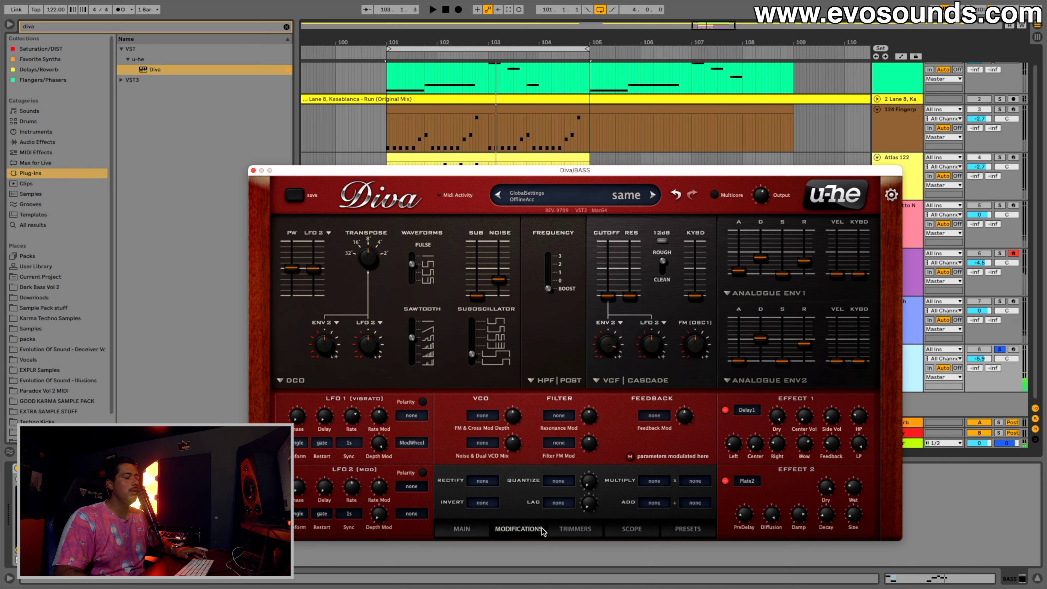
pyautogui.click(551, 530)
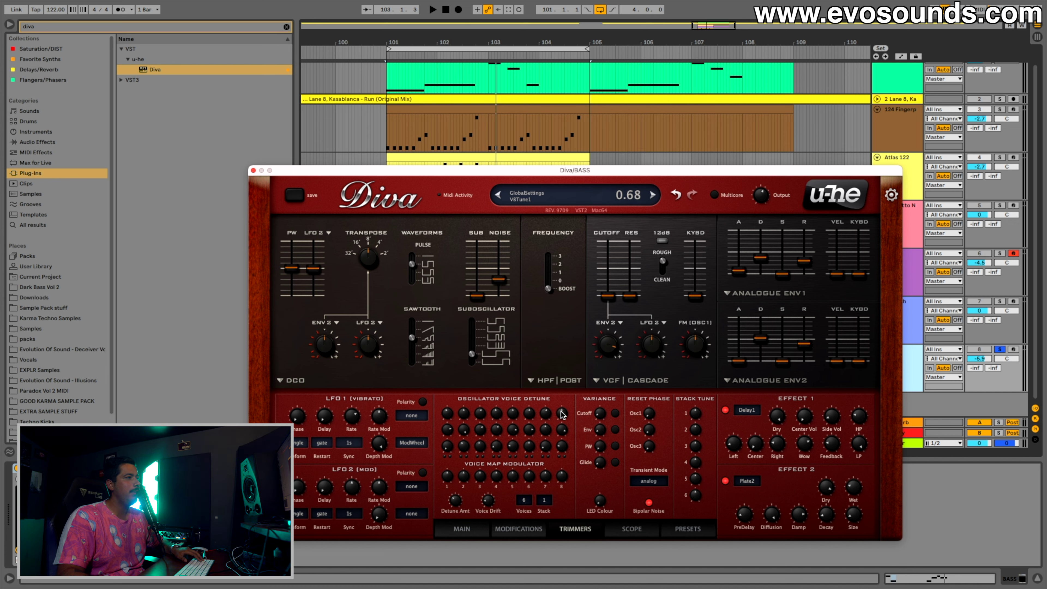
pyautogui.click(648, 482)
pyautogui.click(664, 524)
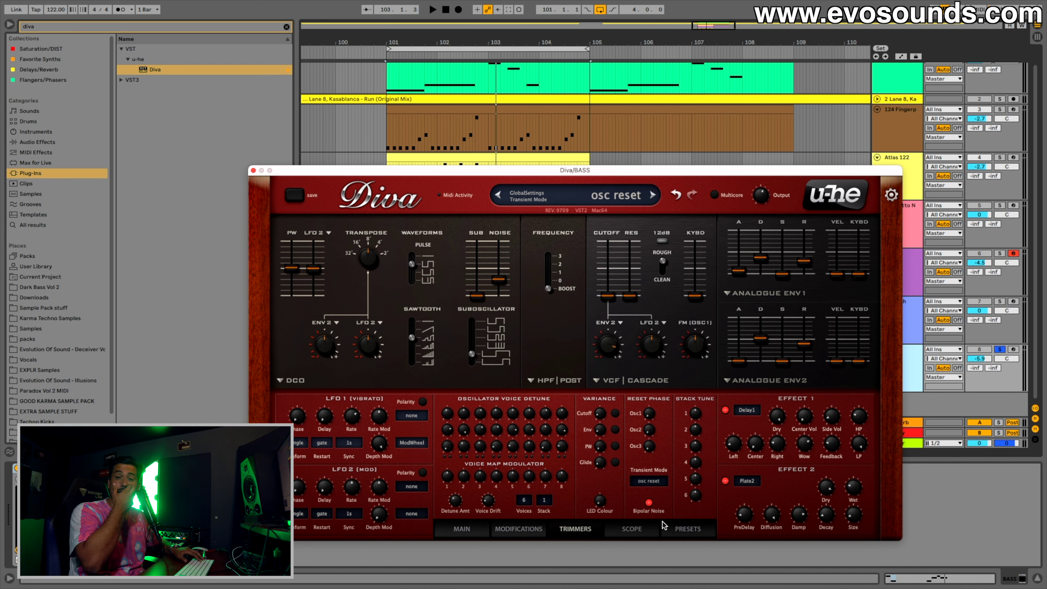